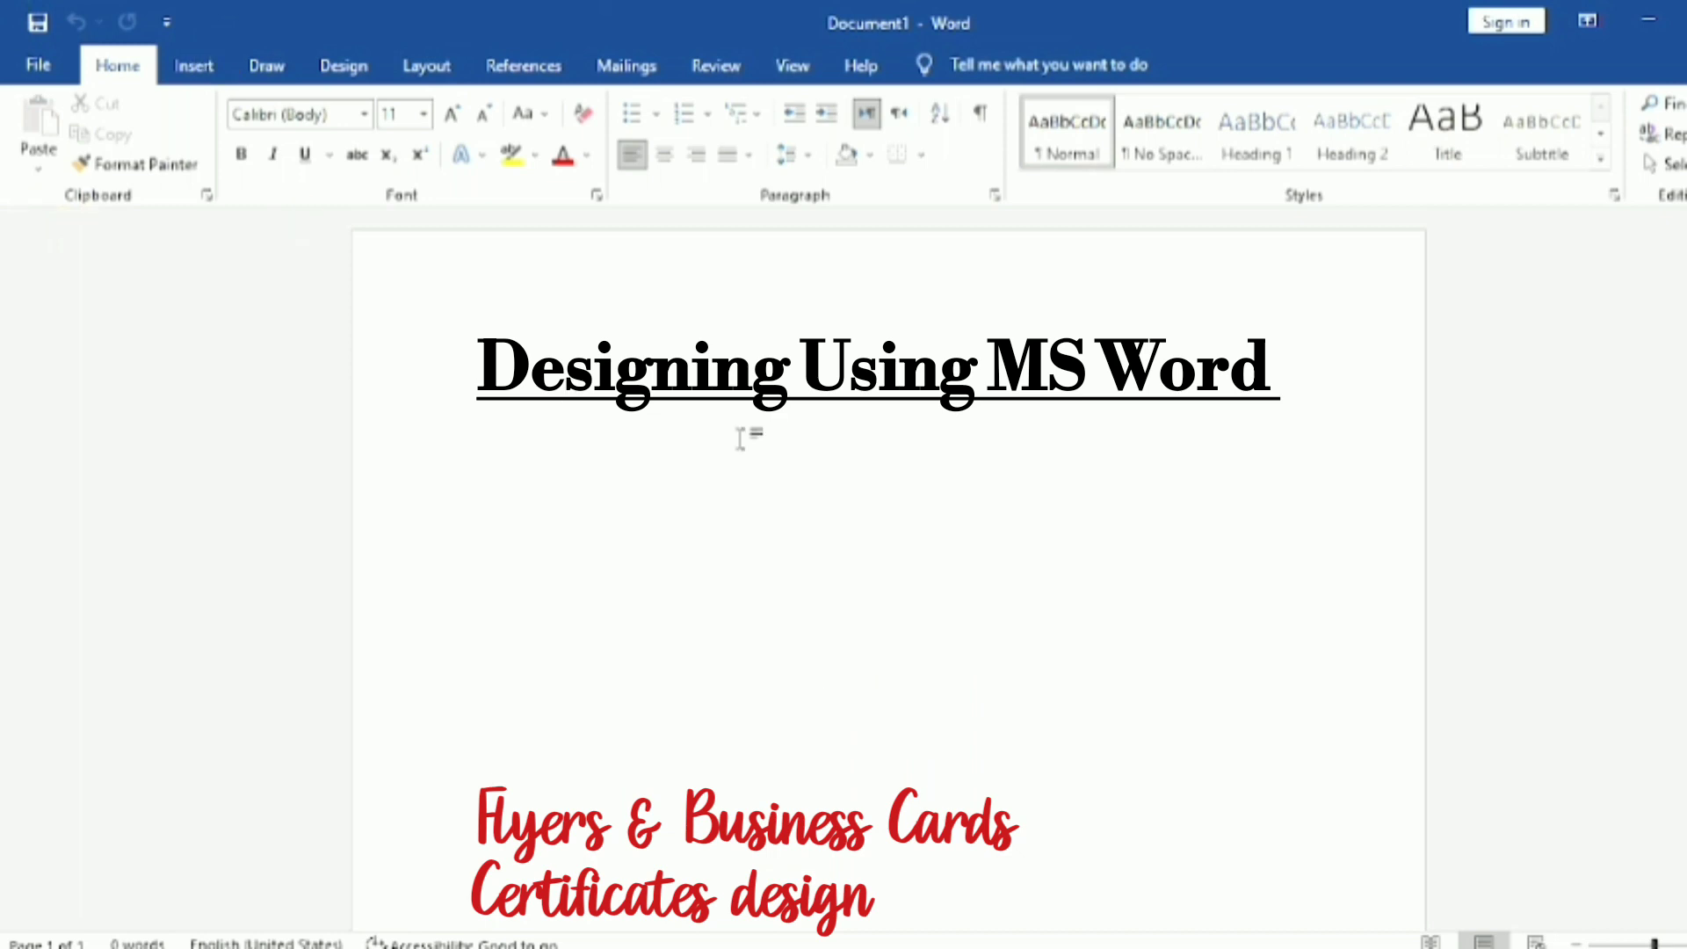
Step: Look through the file page and the home, insert, draw, design and layout command sets
left_click(48, 65)
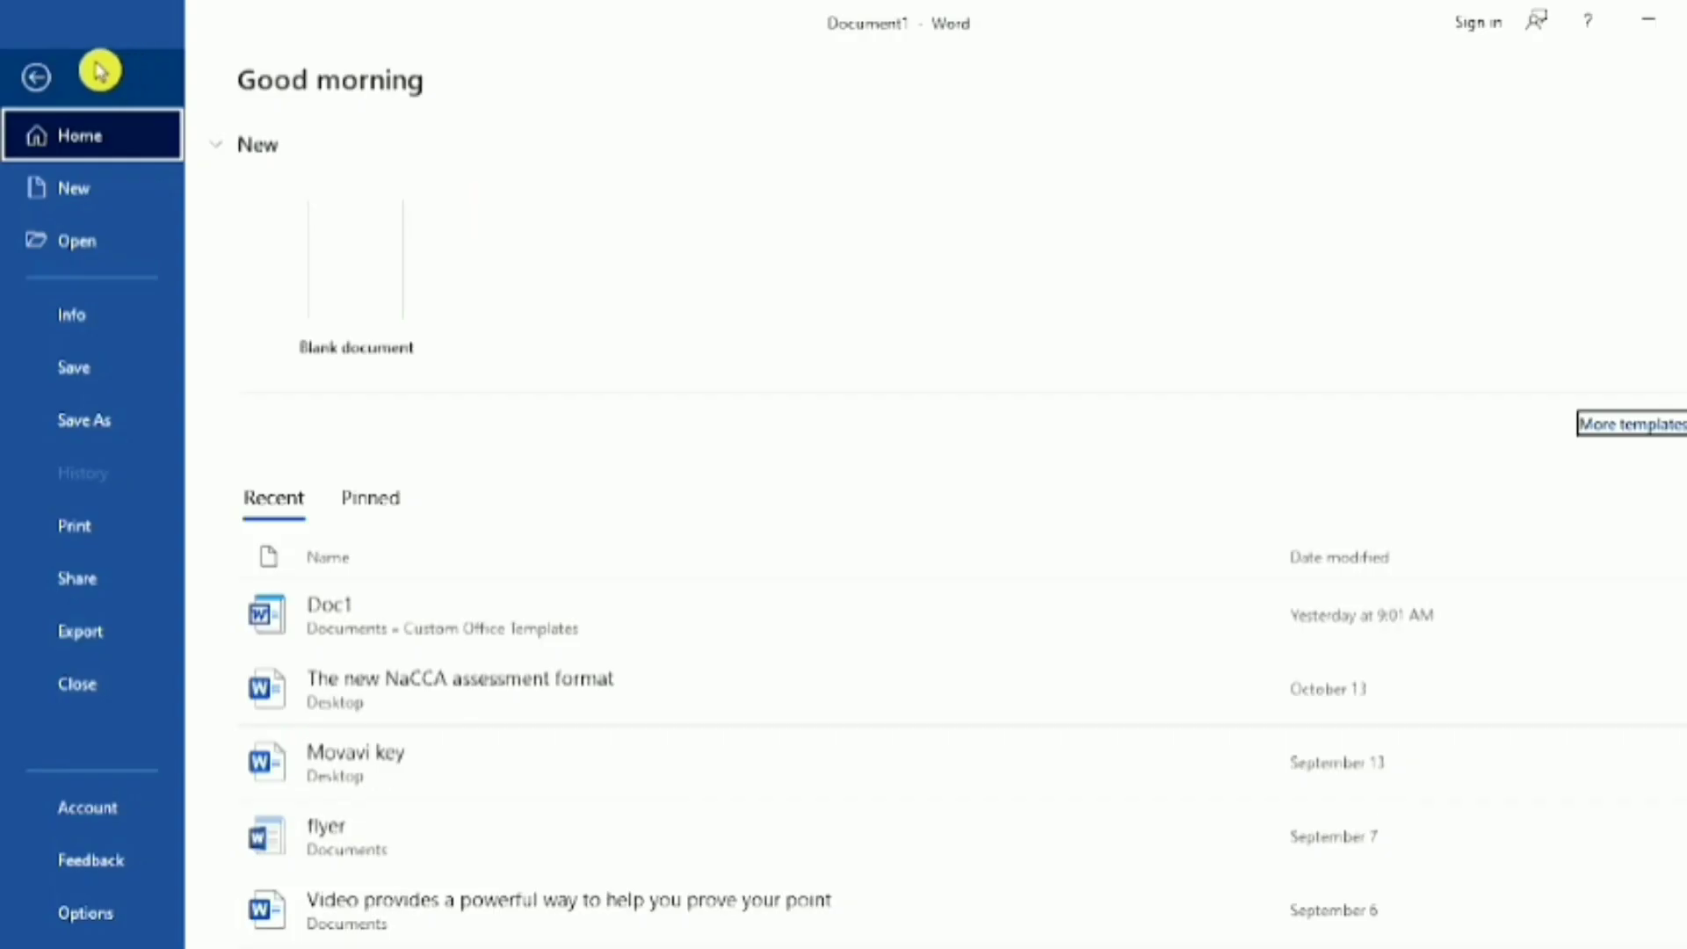
left_click(38, 77)
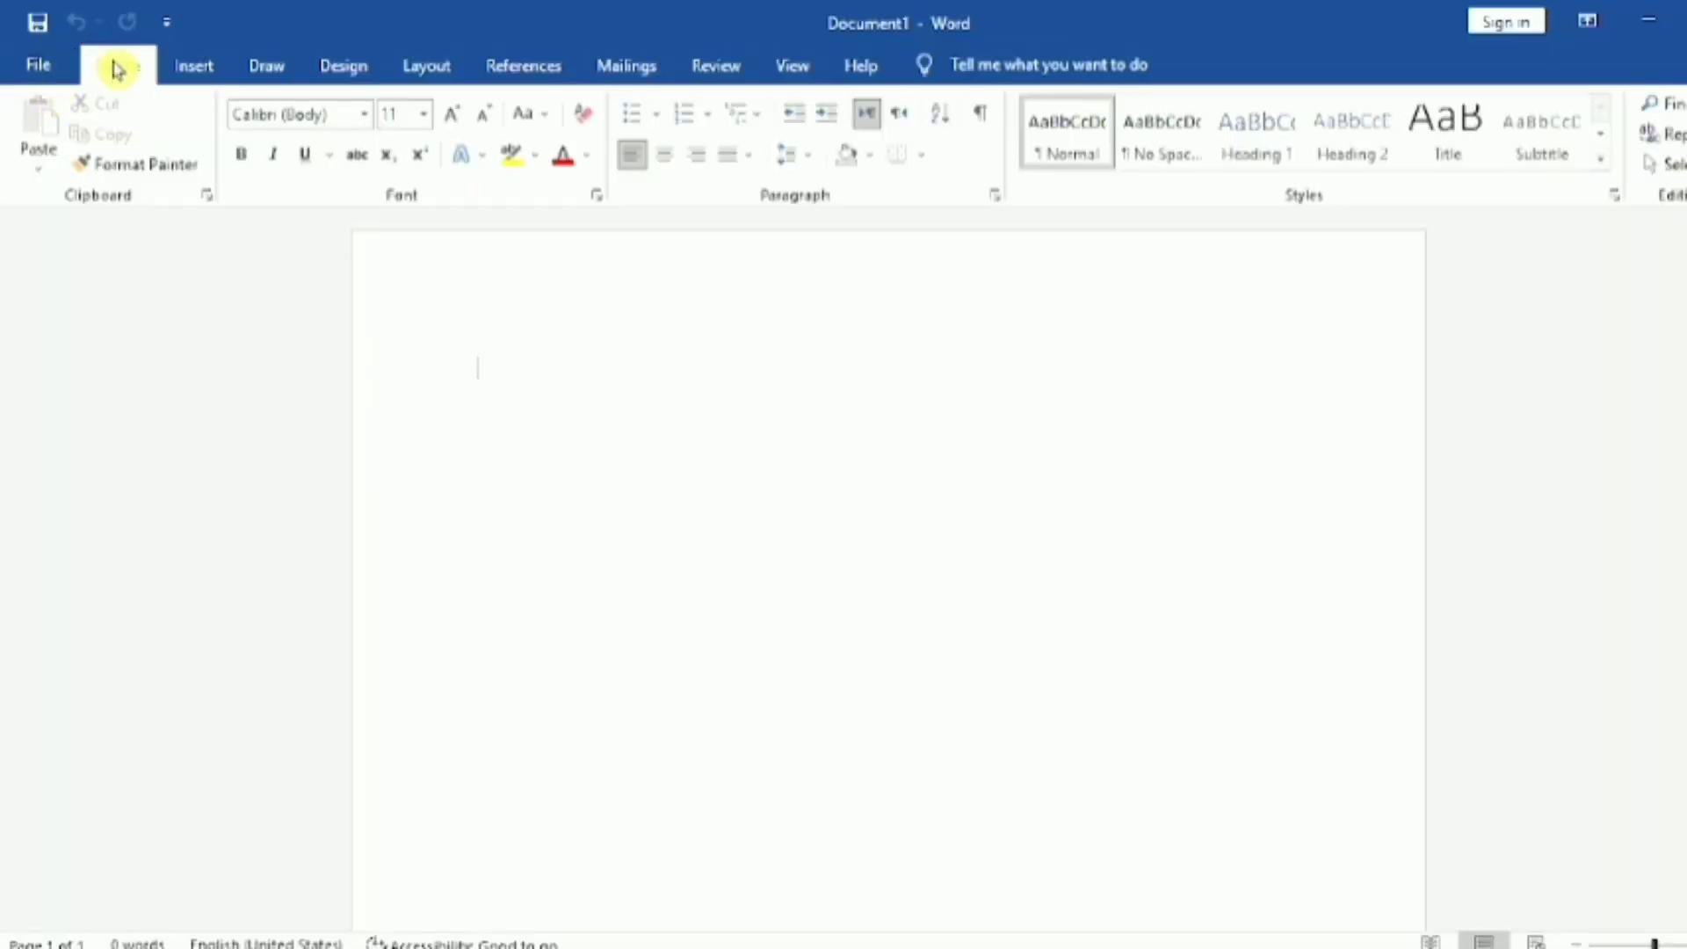
left_click(192, 68)
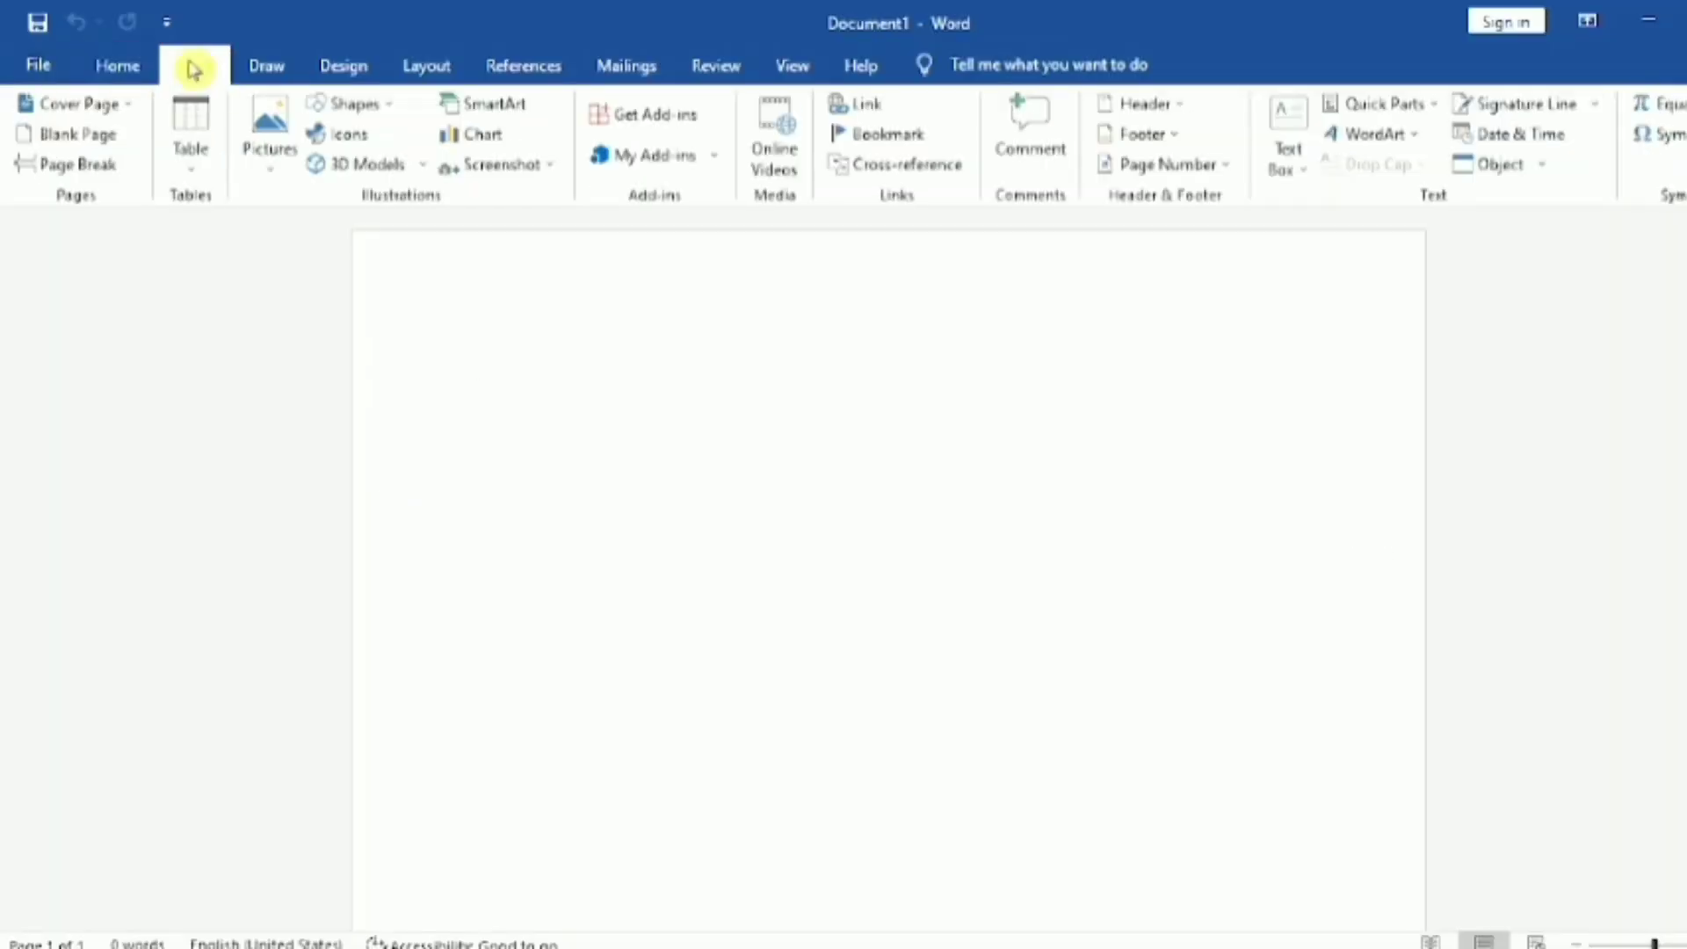
left_click(271, 69)
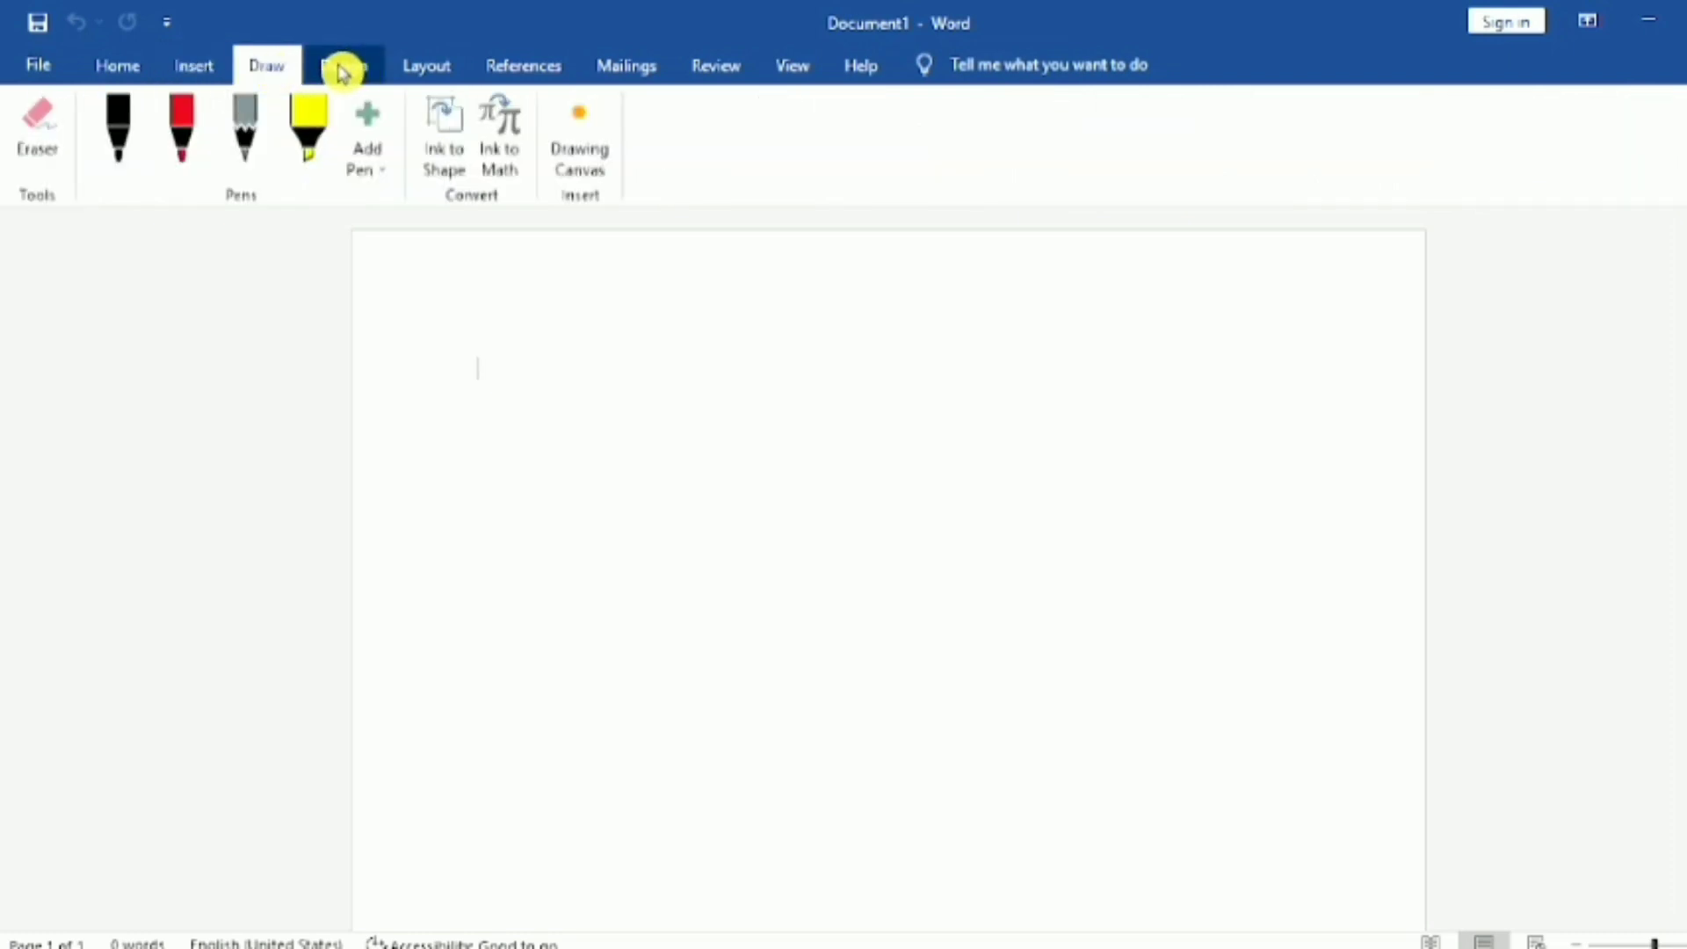
left_click(342, 70)
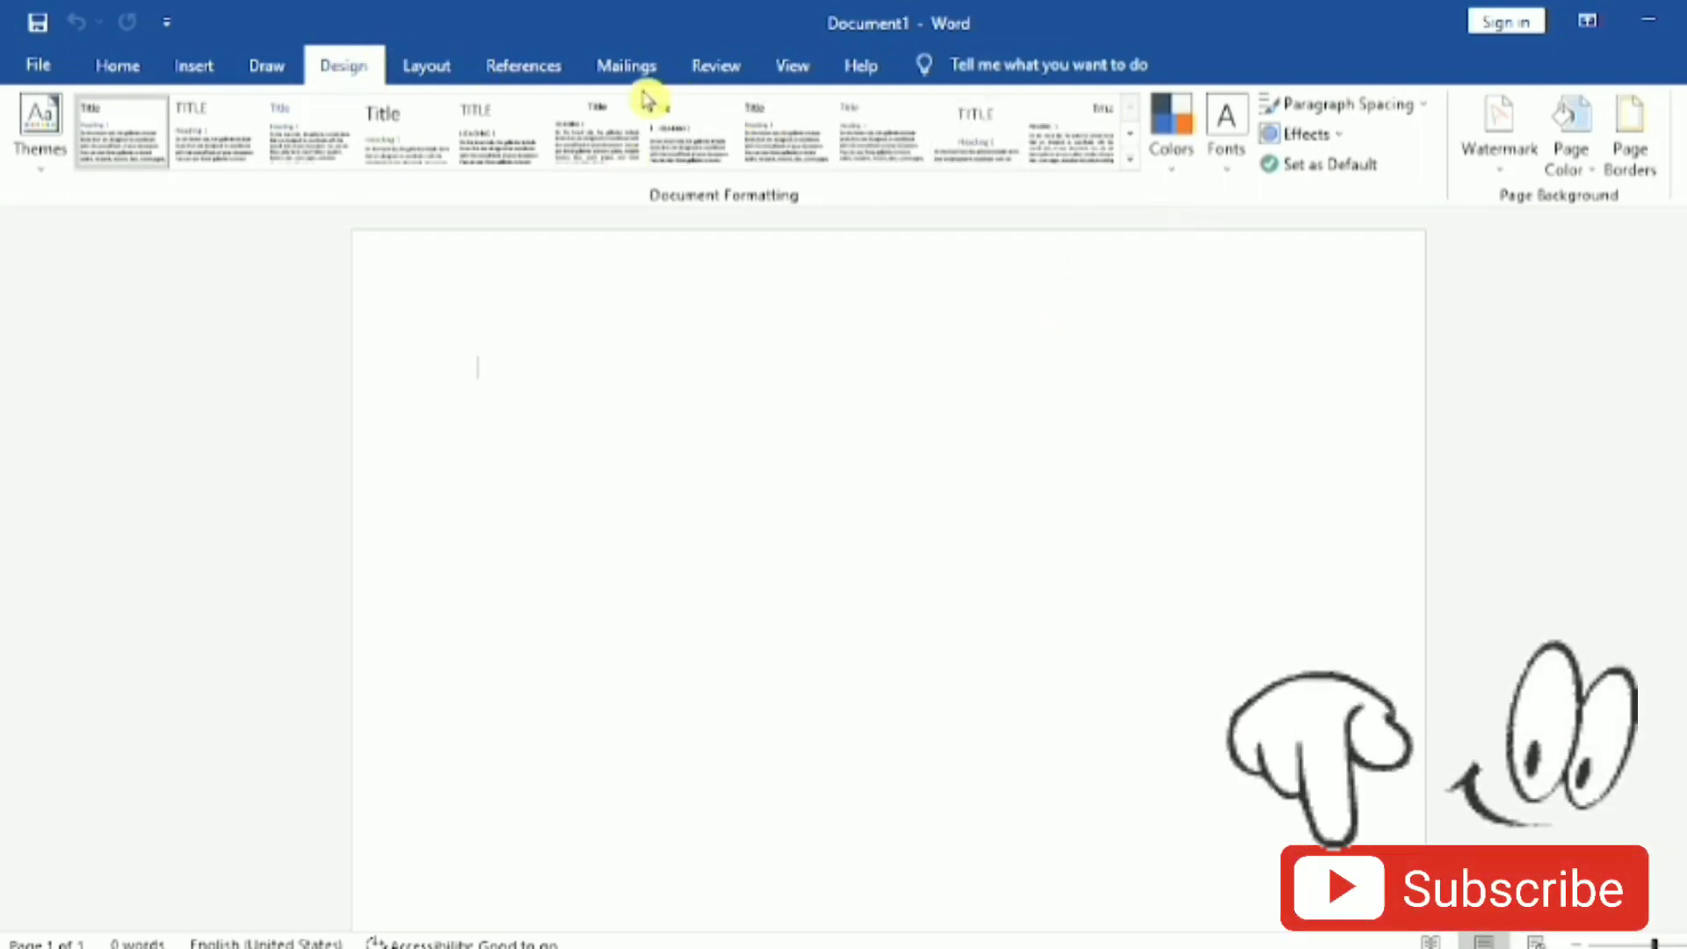
left_click(417, 74)
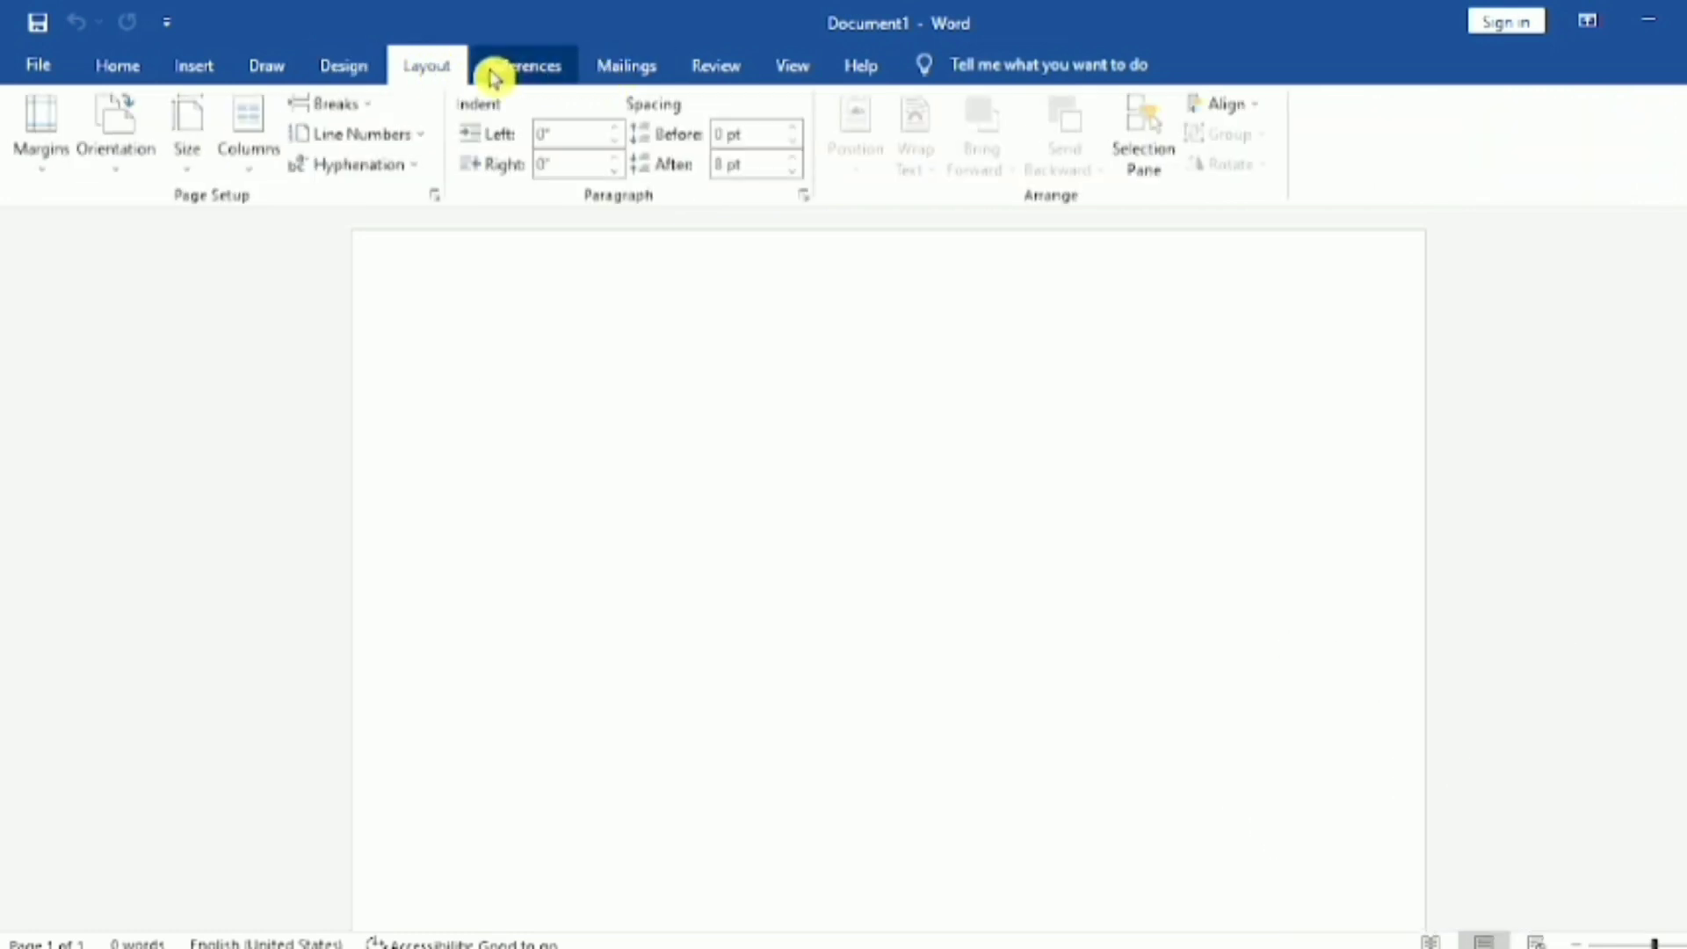
left_click(184, 67)
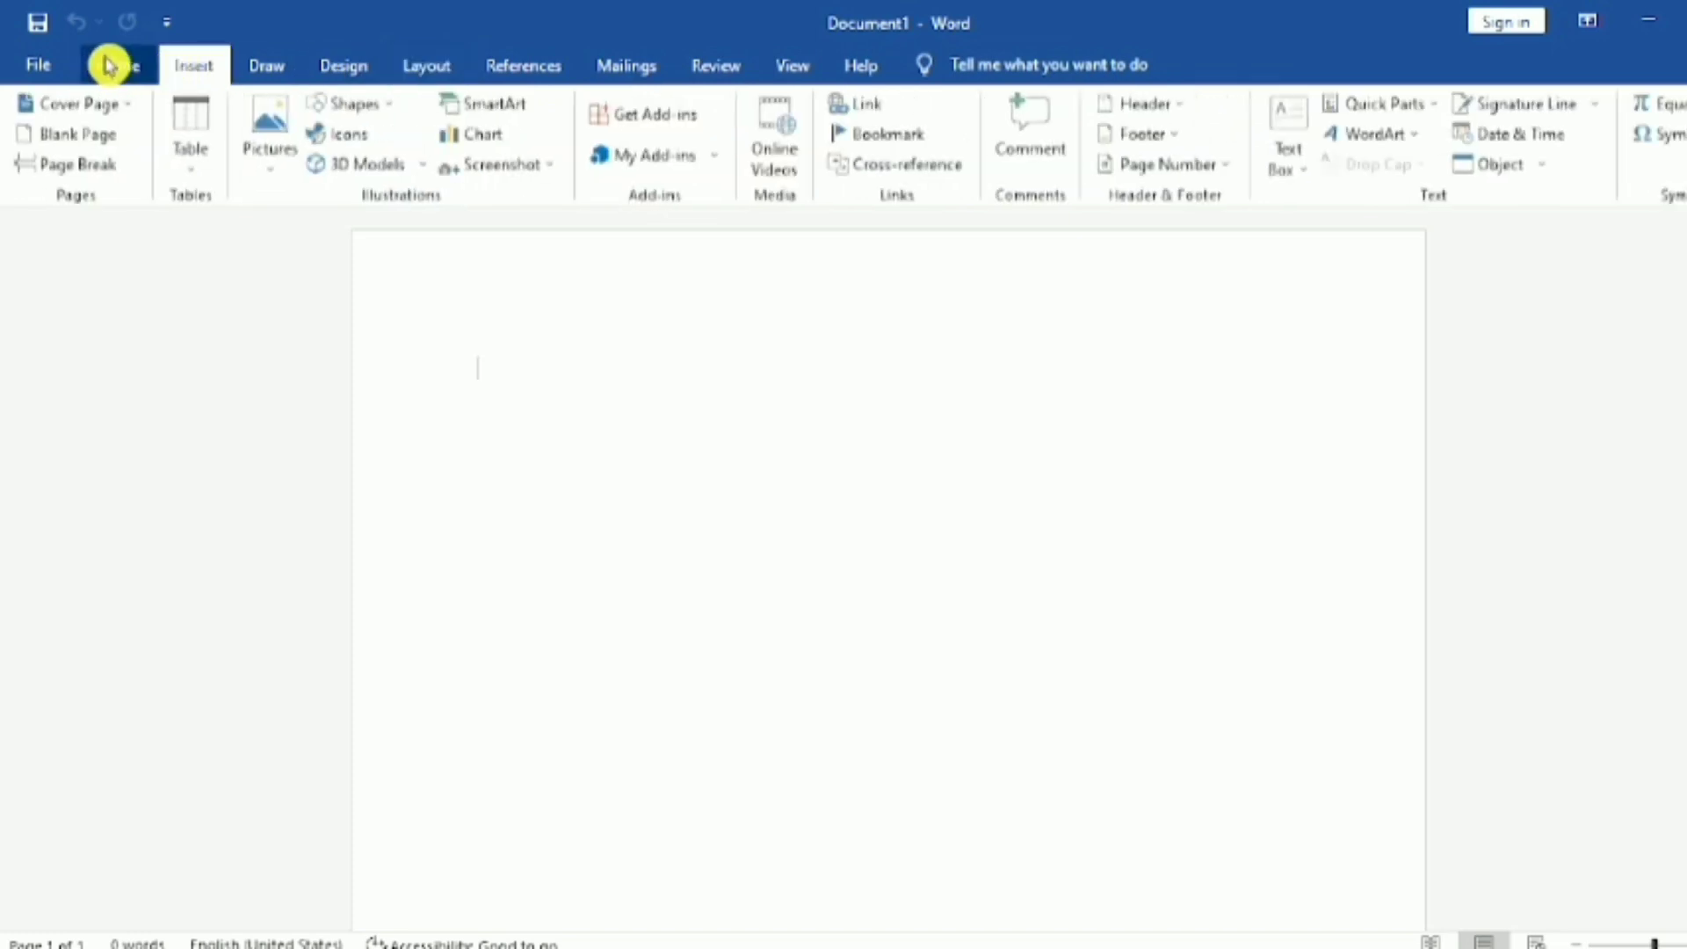
left_click(108, 66)
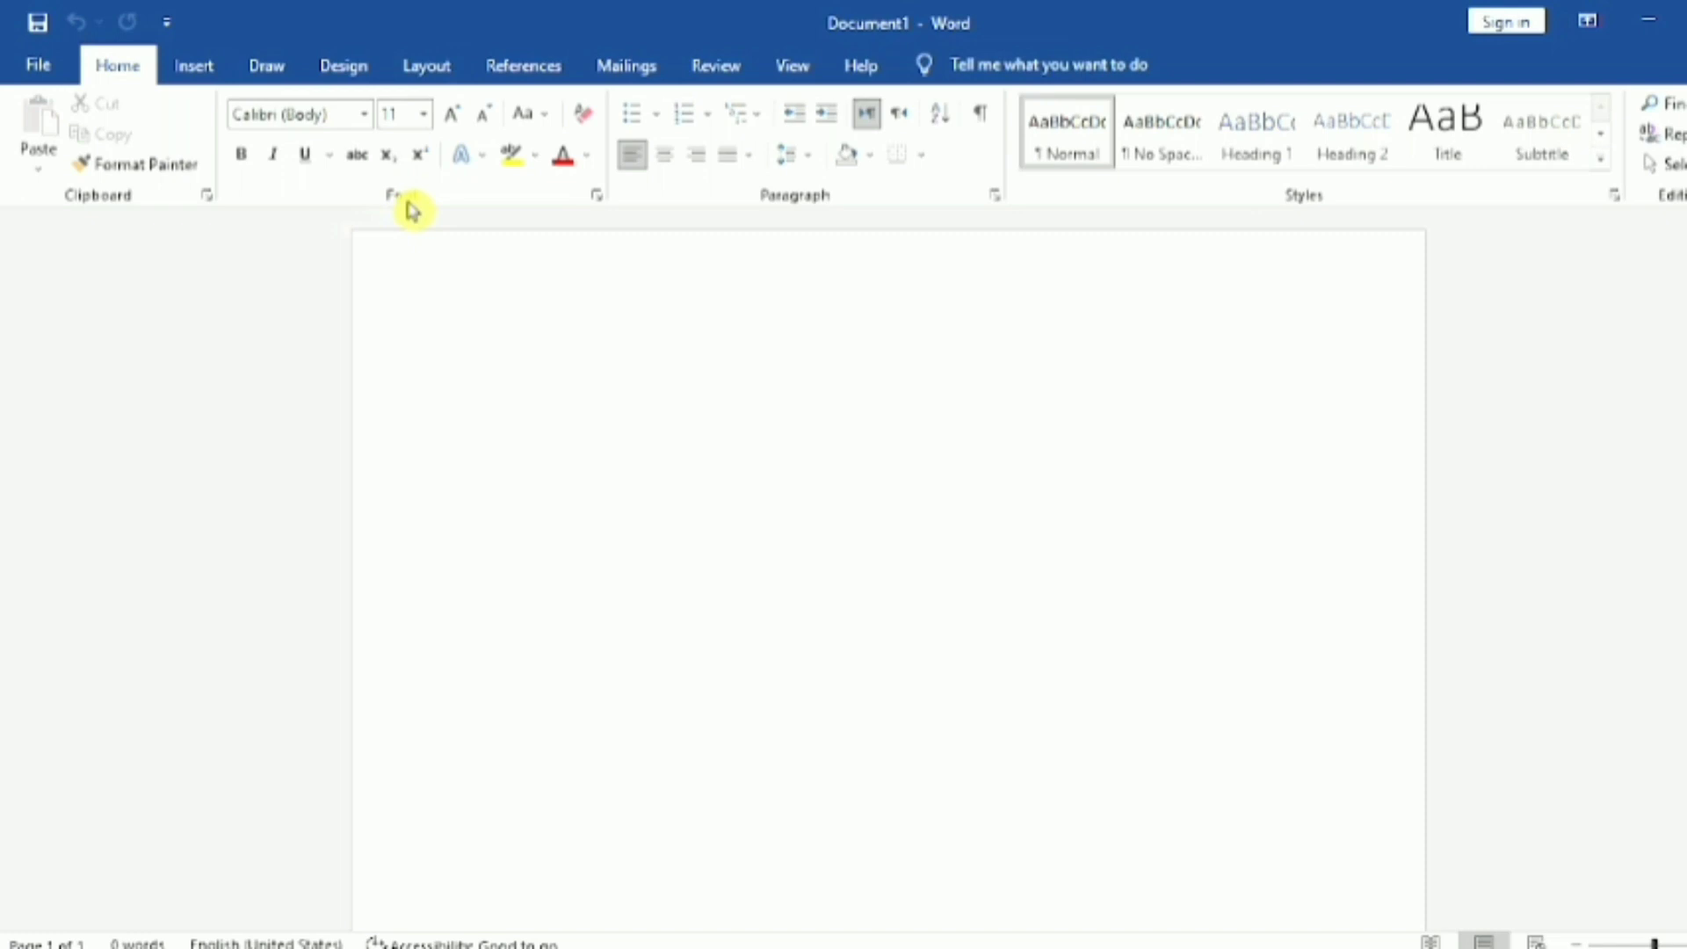
Step: Examine the picture sources, shape gallery, text box options and WordArt styles available for insertion
left_click(195, 68)
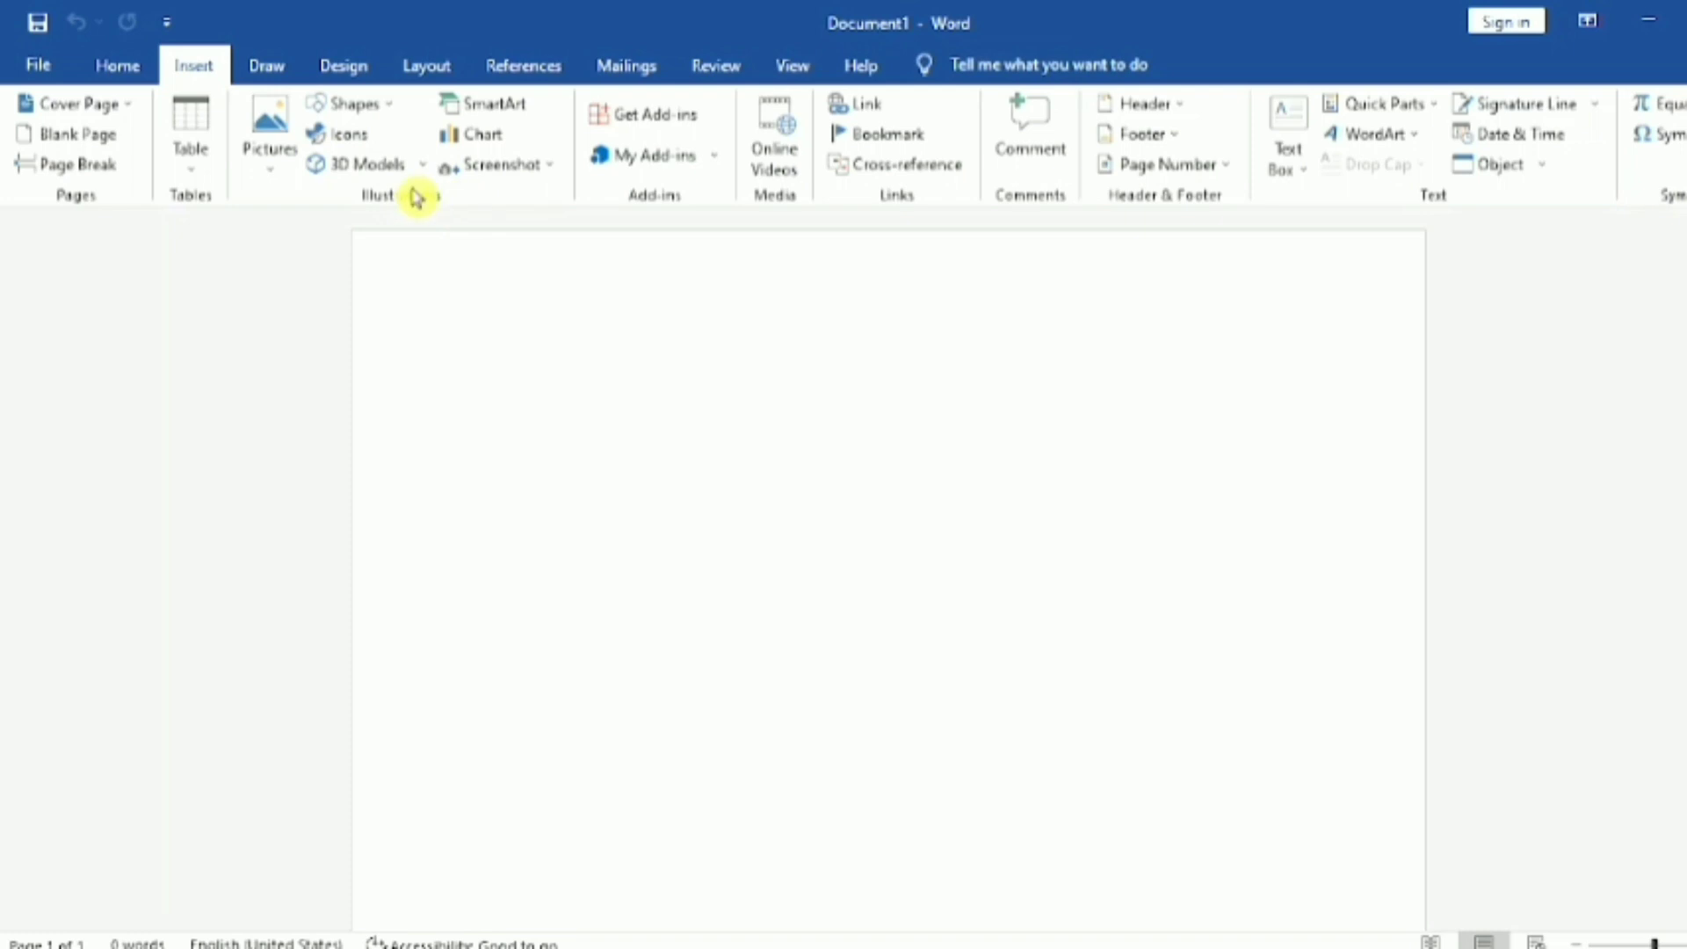
left_click(288, 152)
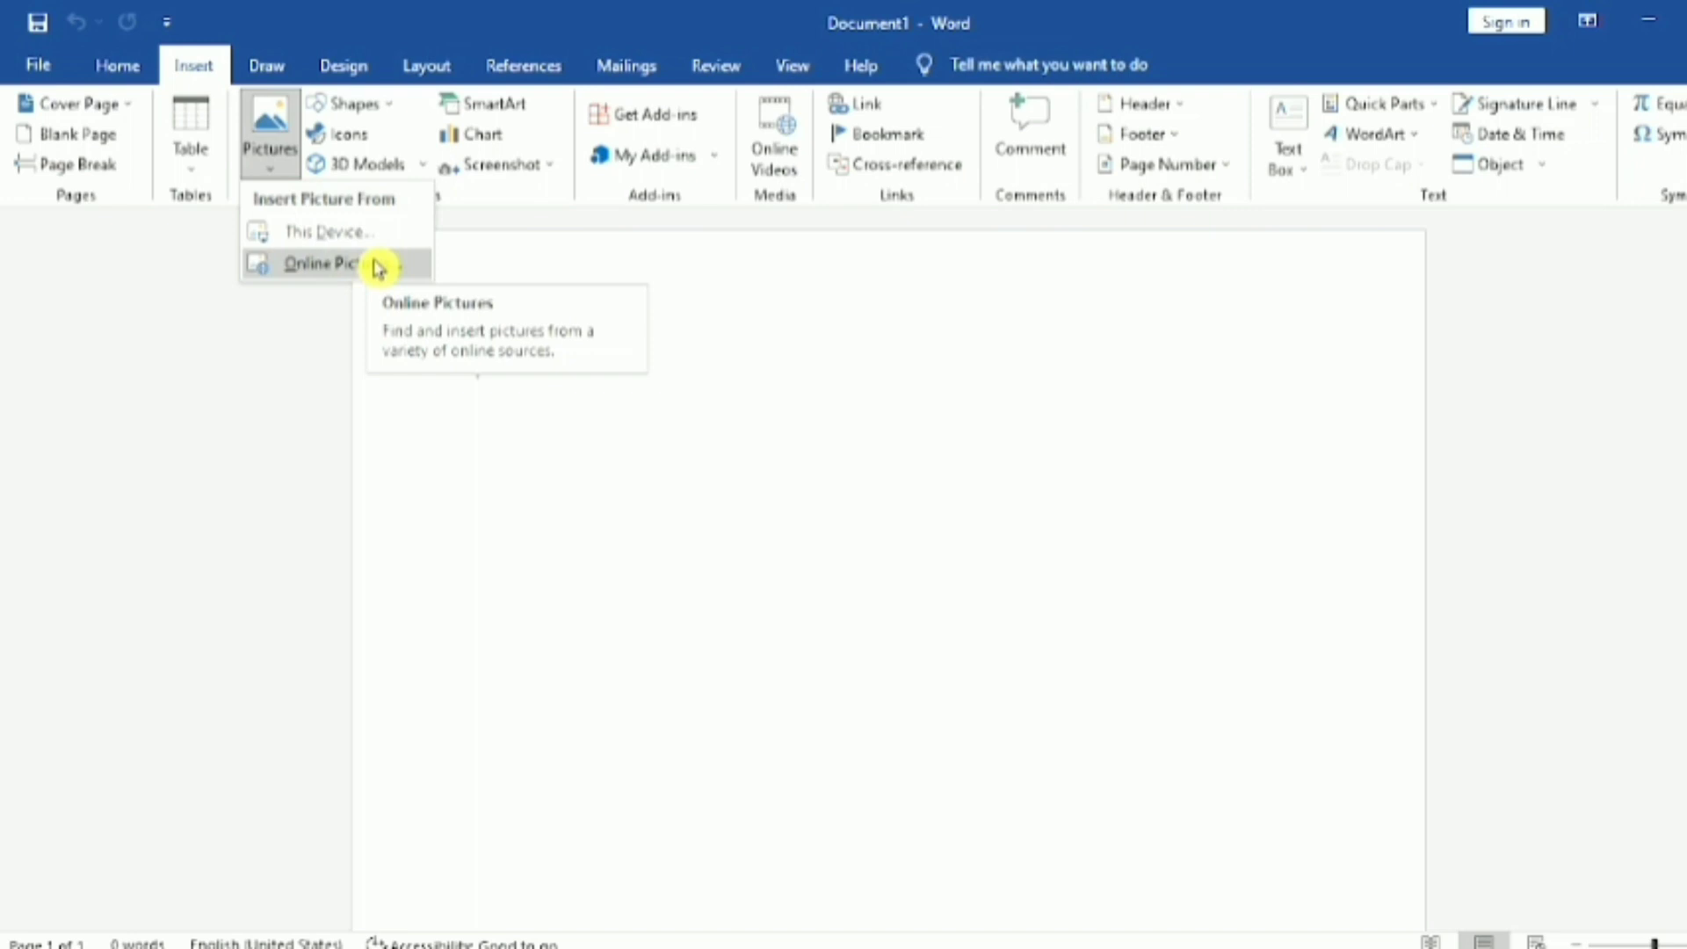
left_click(602, 278)
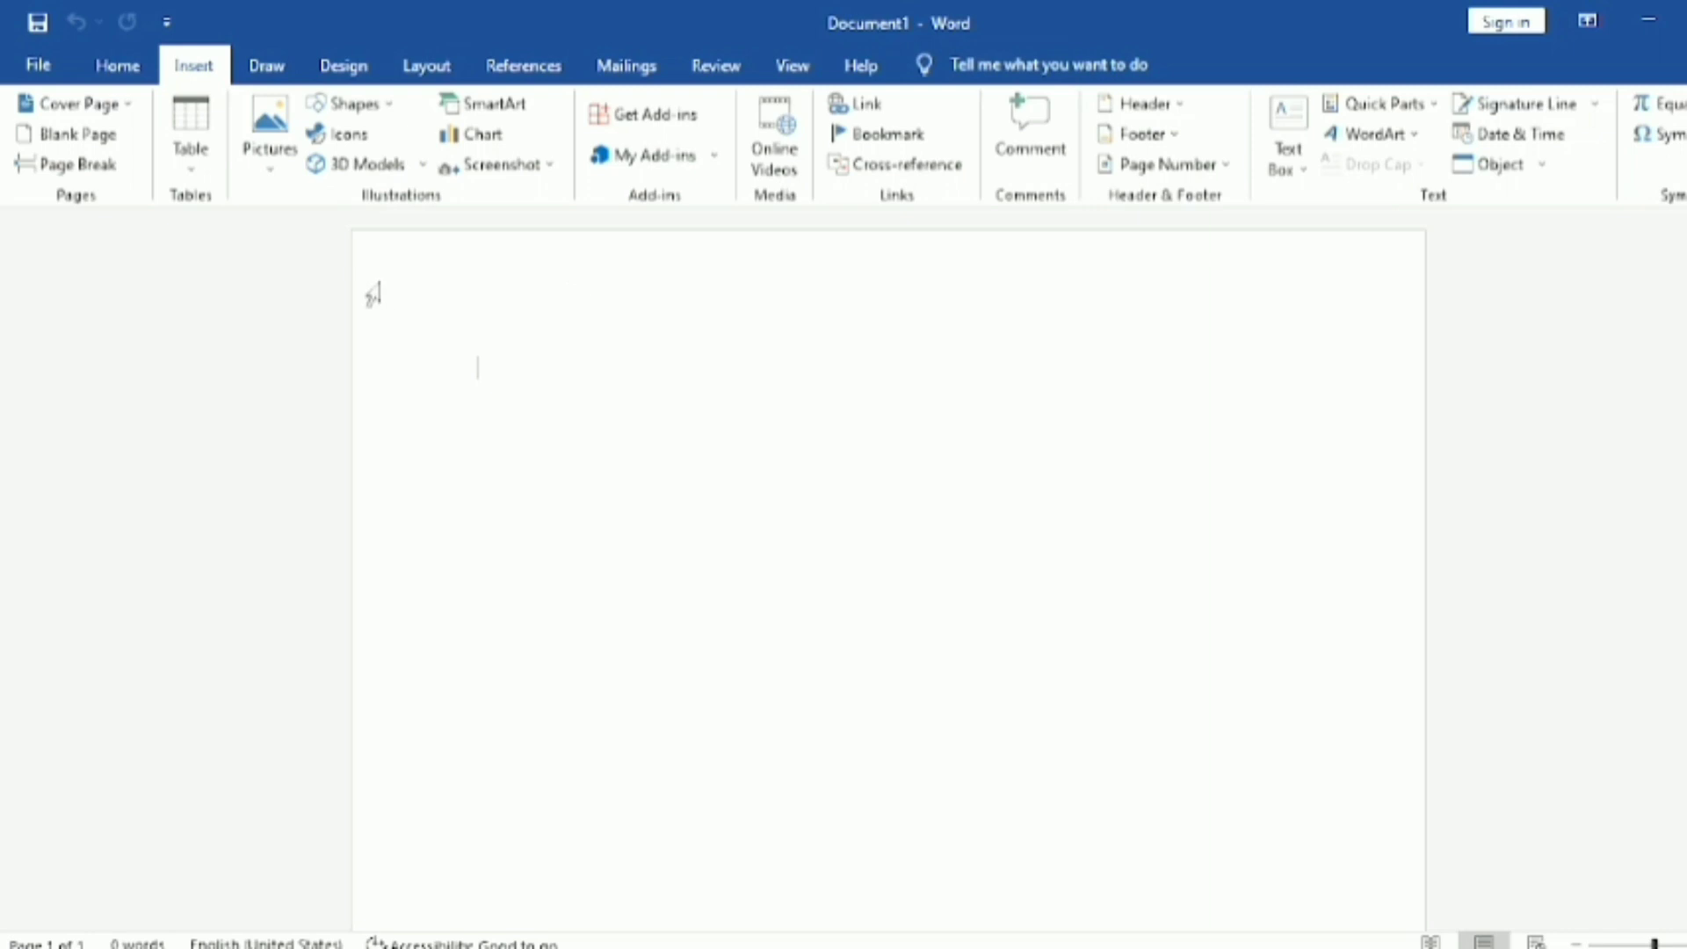
left_click(403, 112)
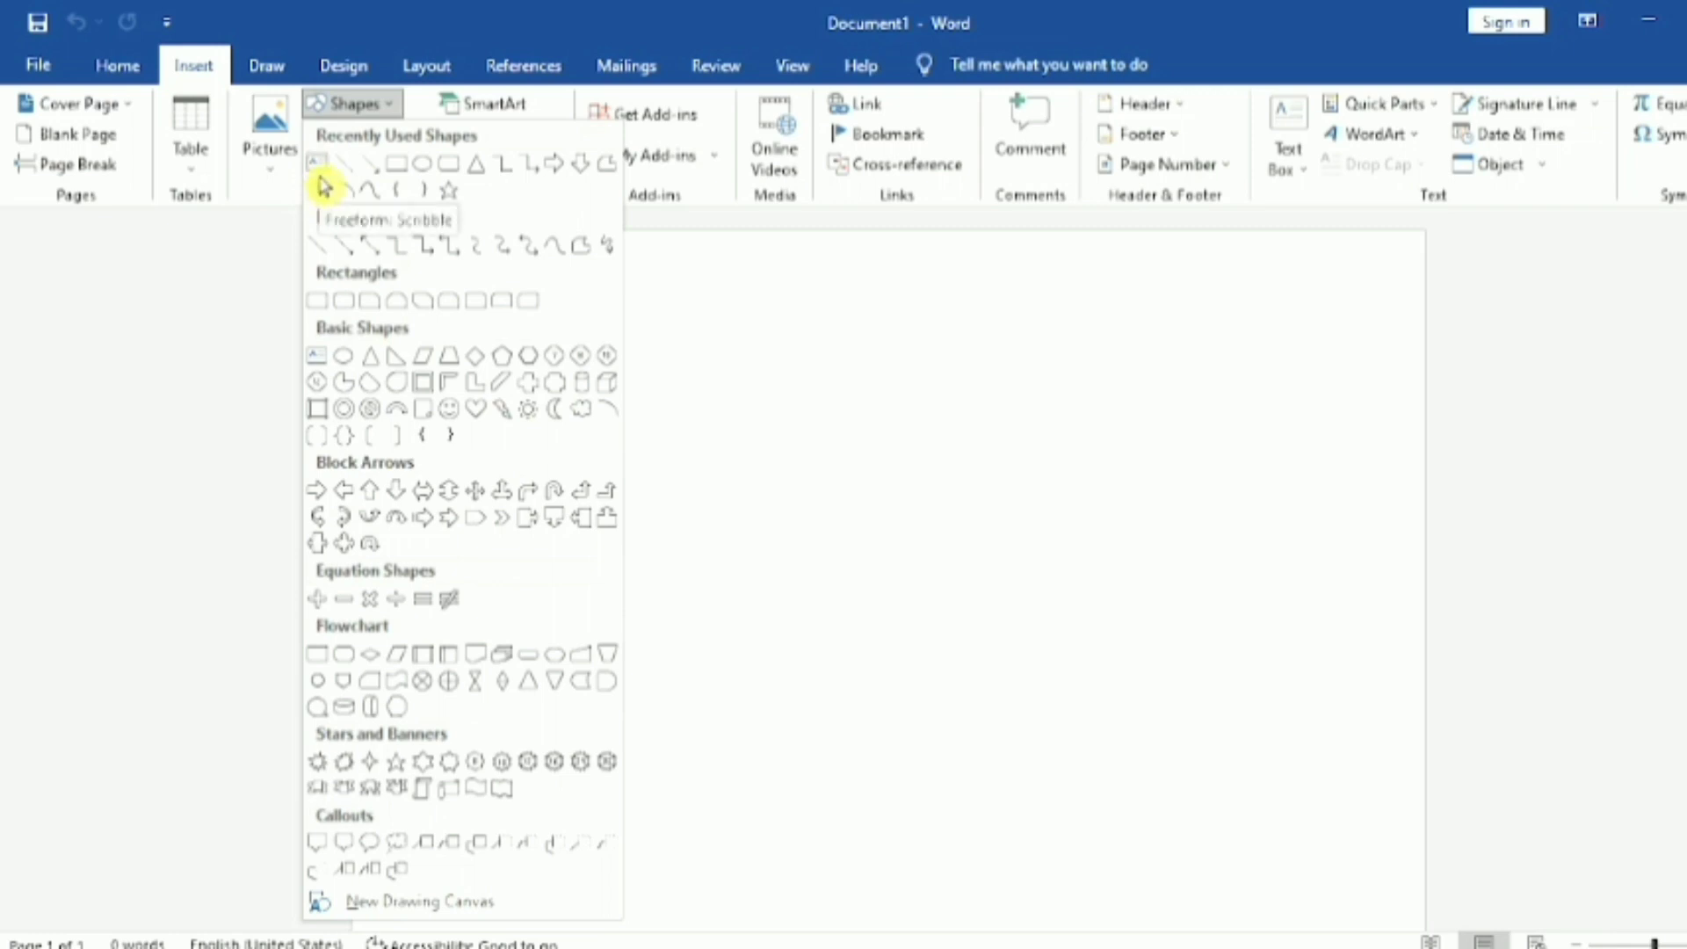
left_click(394, 113)
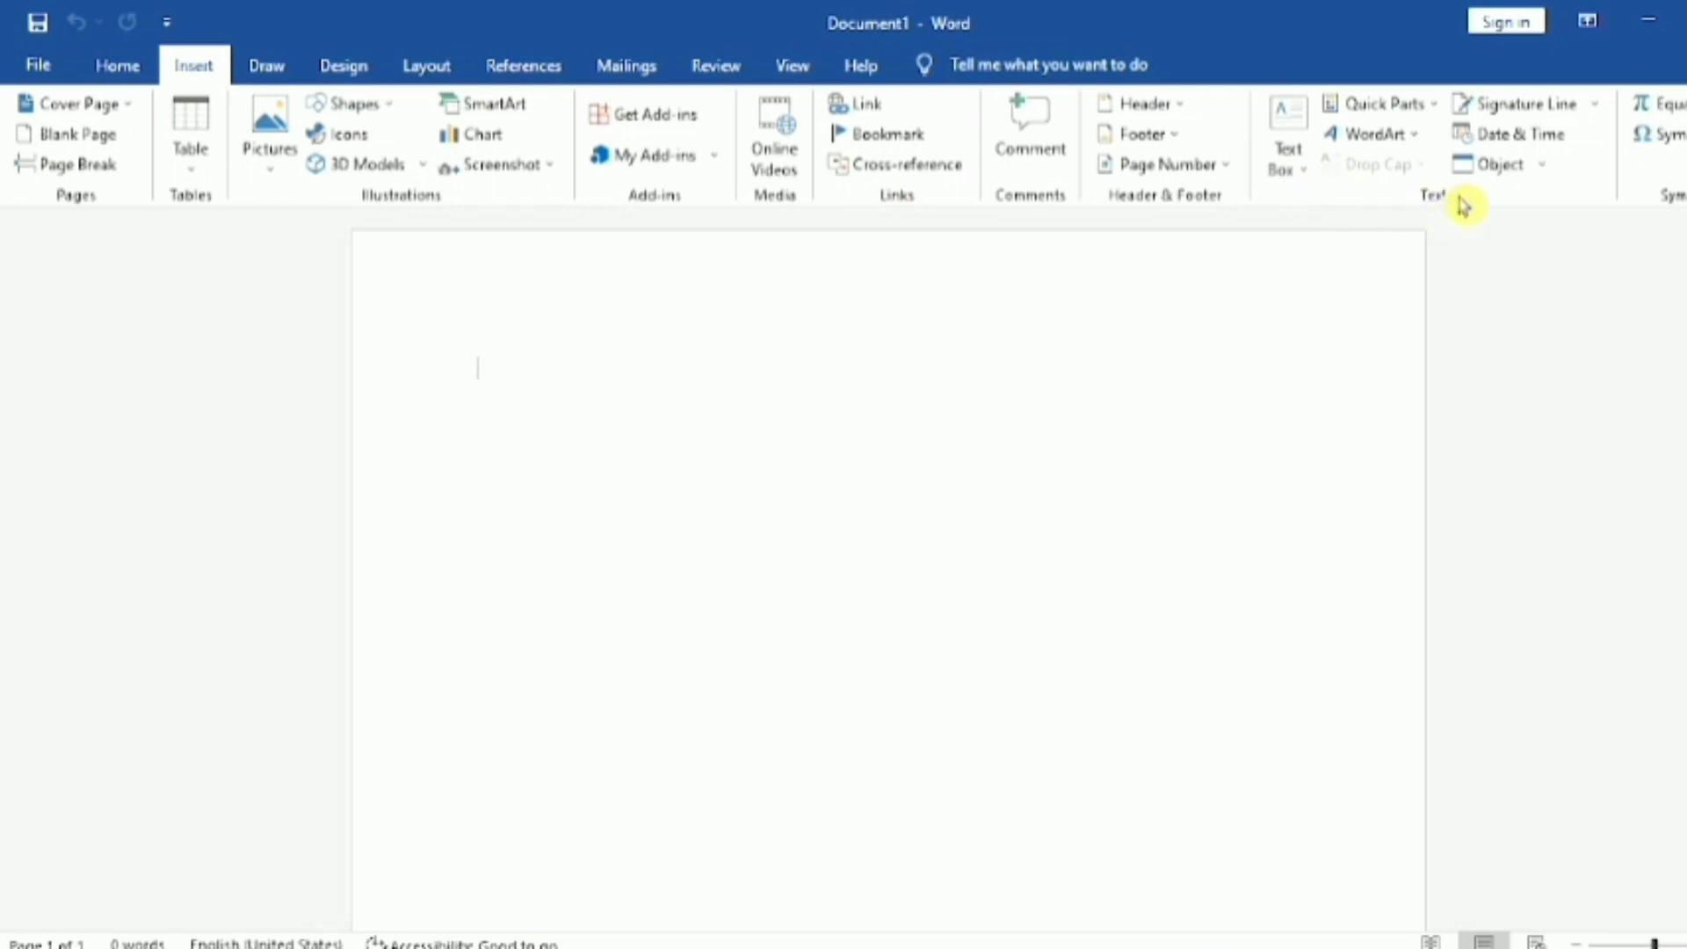
left_click(1306, 168)
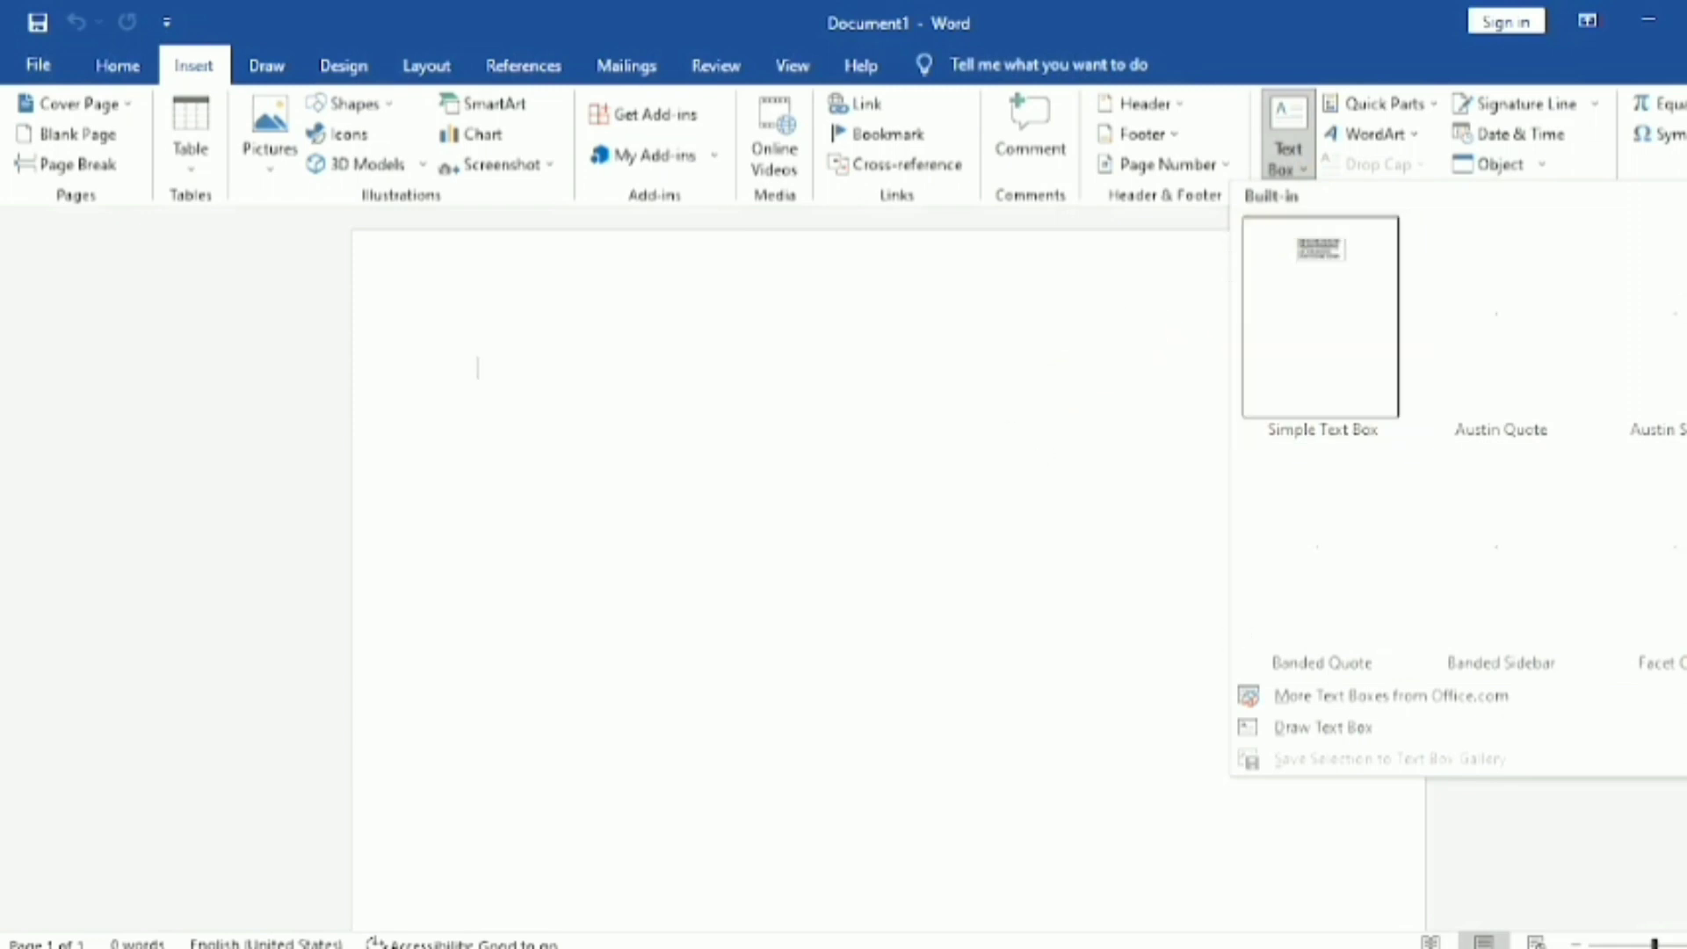
left_click(1318, 834)
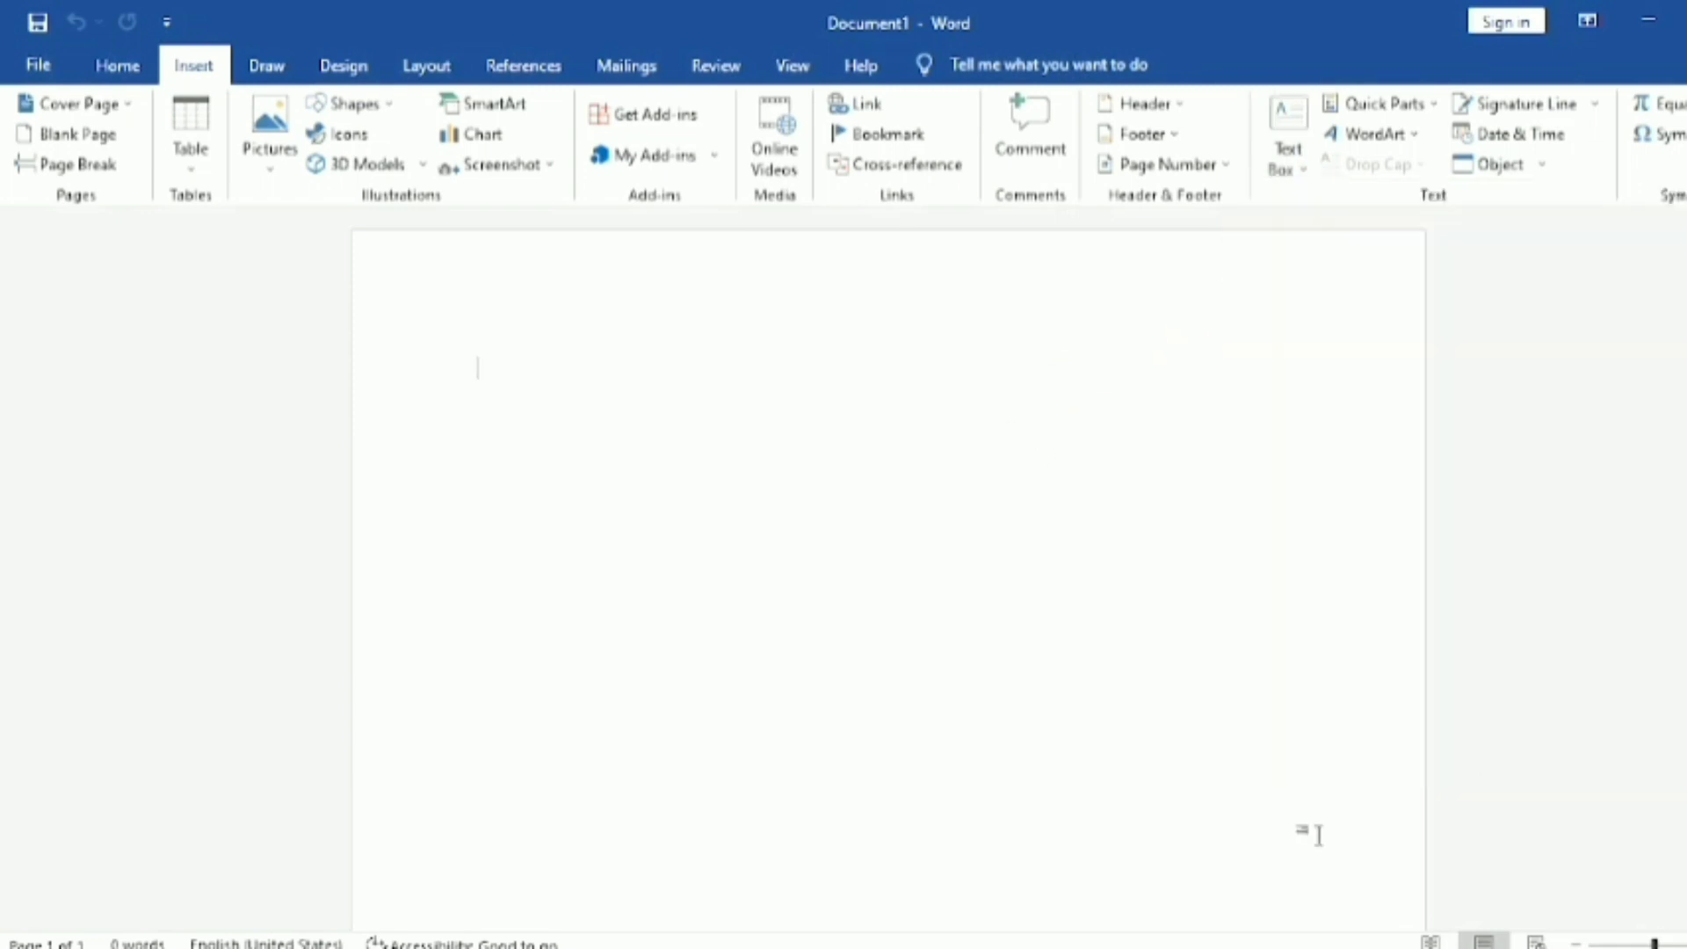
left_click(1318, 174)
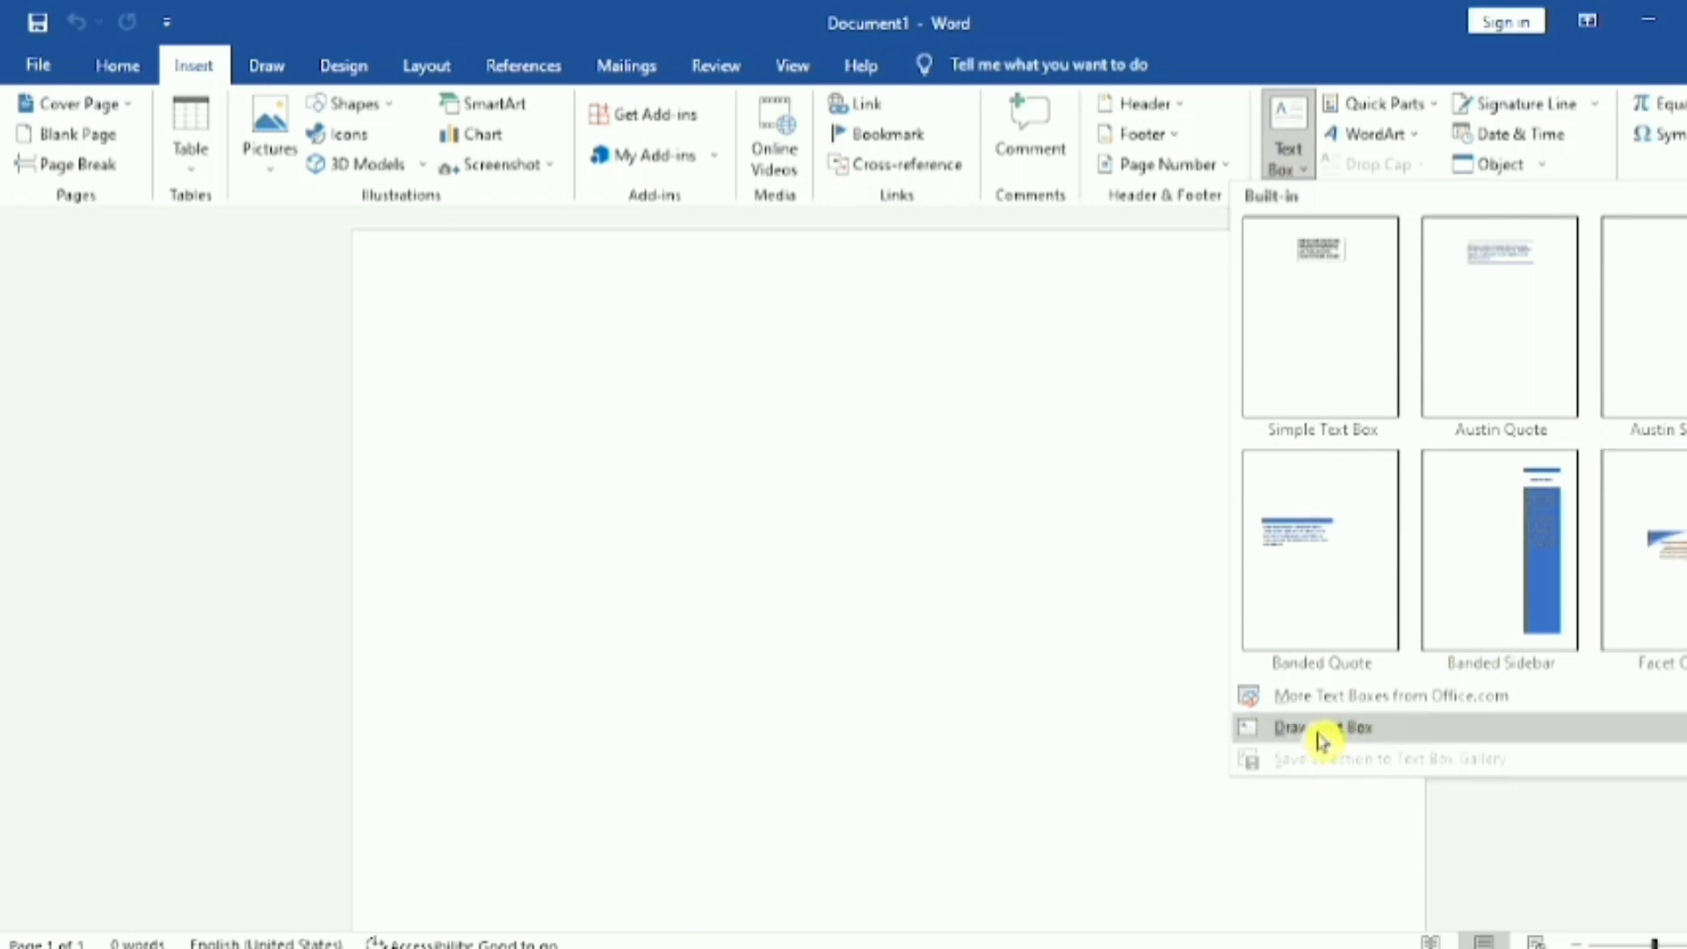
left_click(1065, 642)
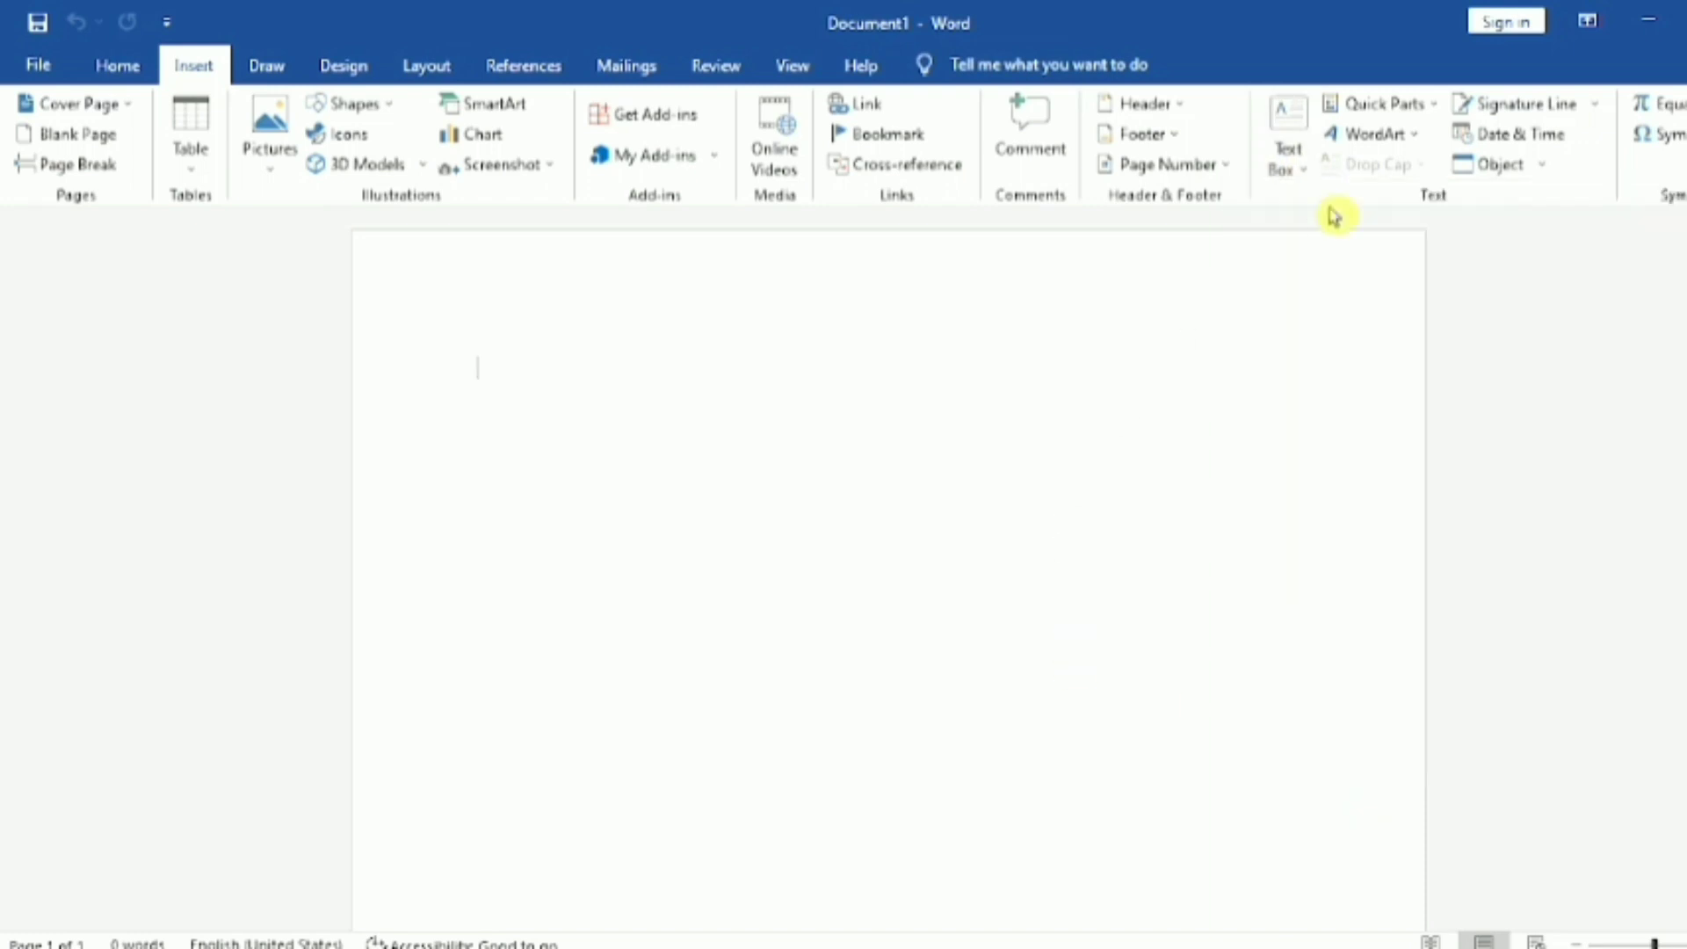
left_click(1421, 141)
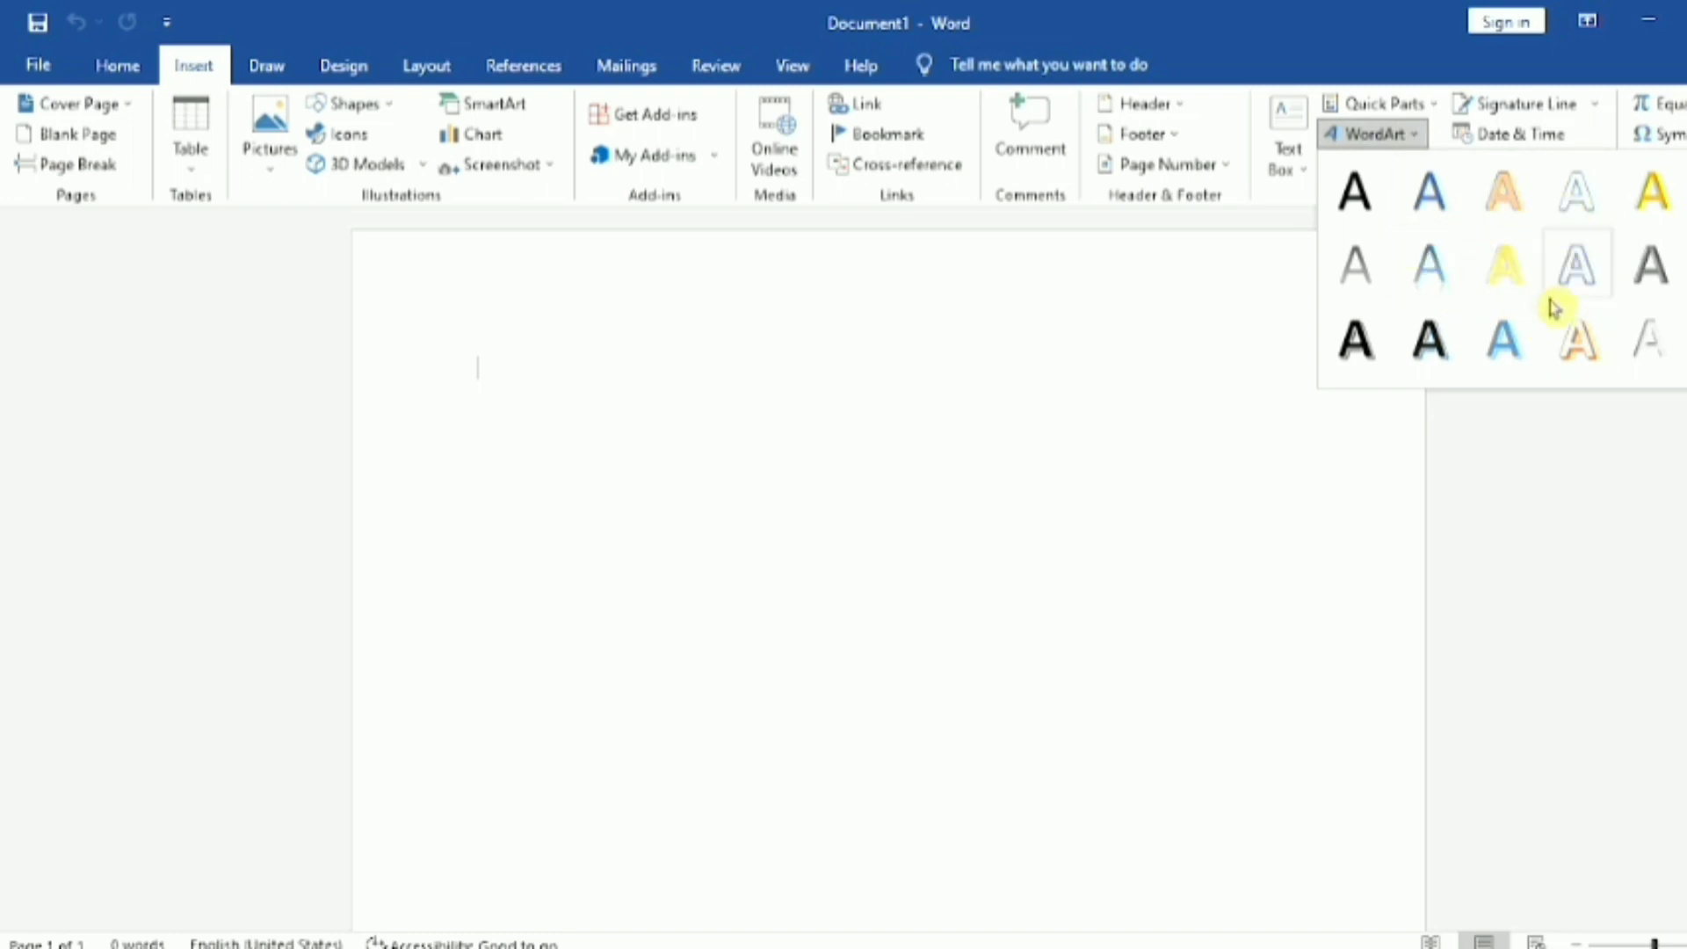
left_click(676, 528)
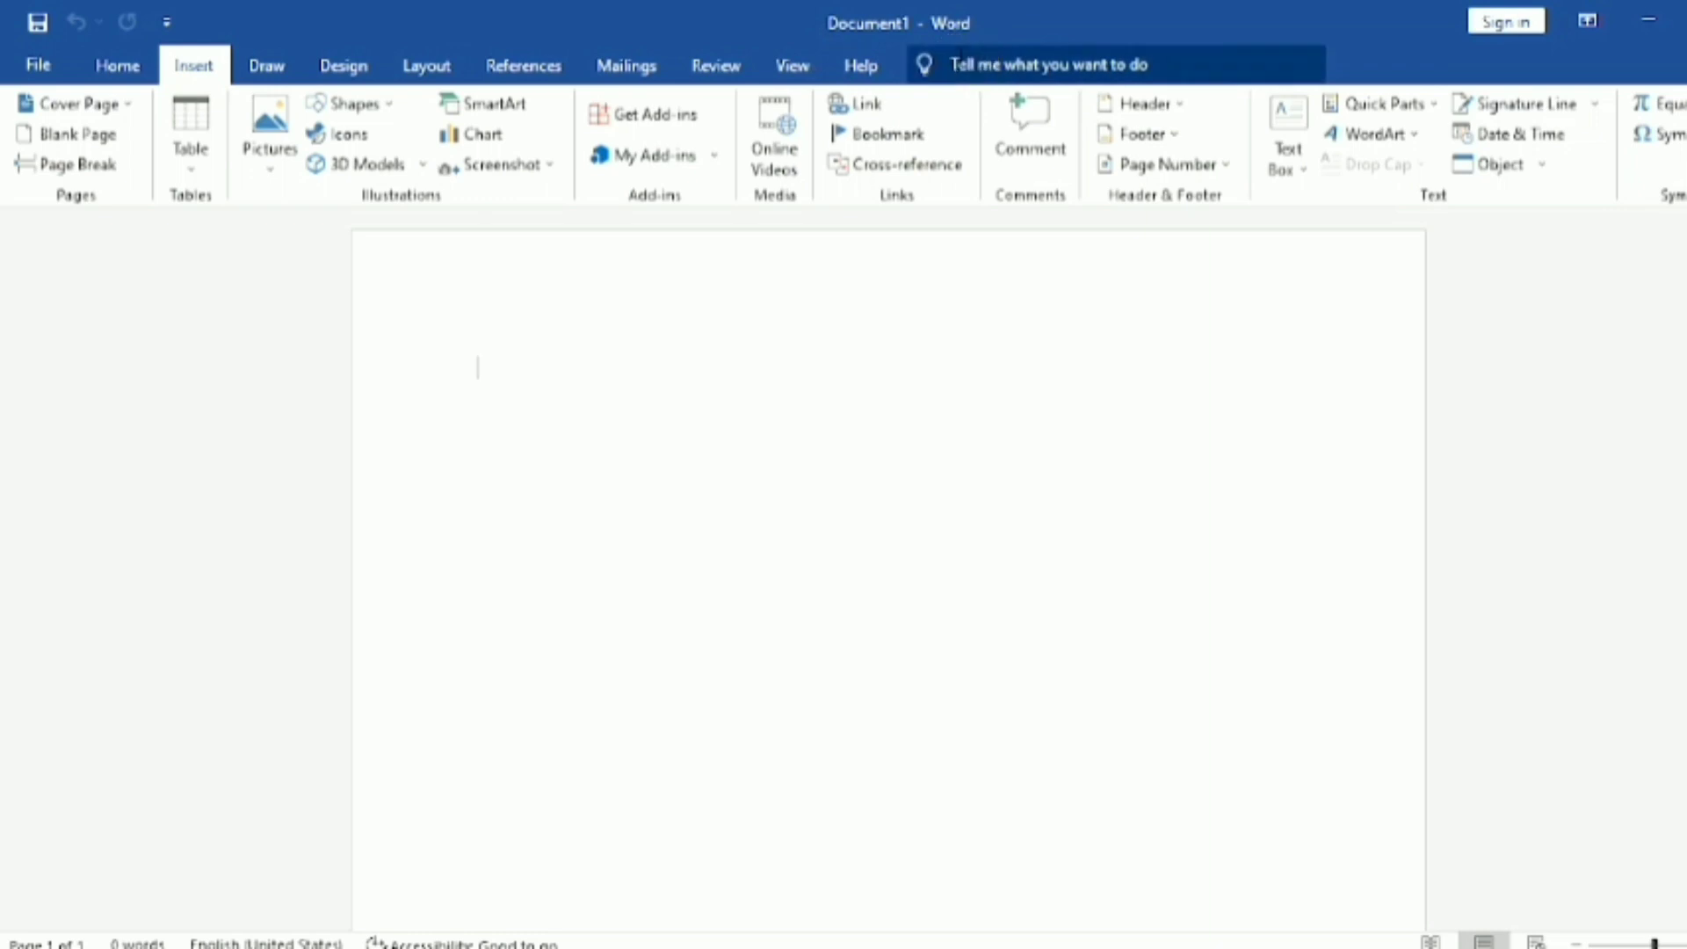
left_click(954, 58)
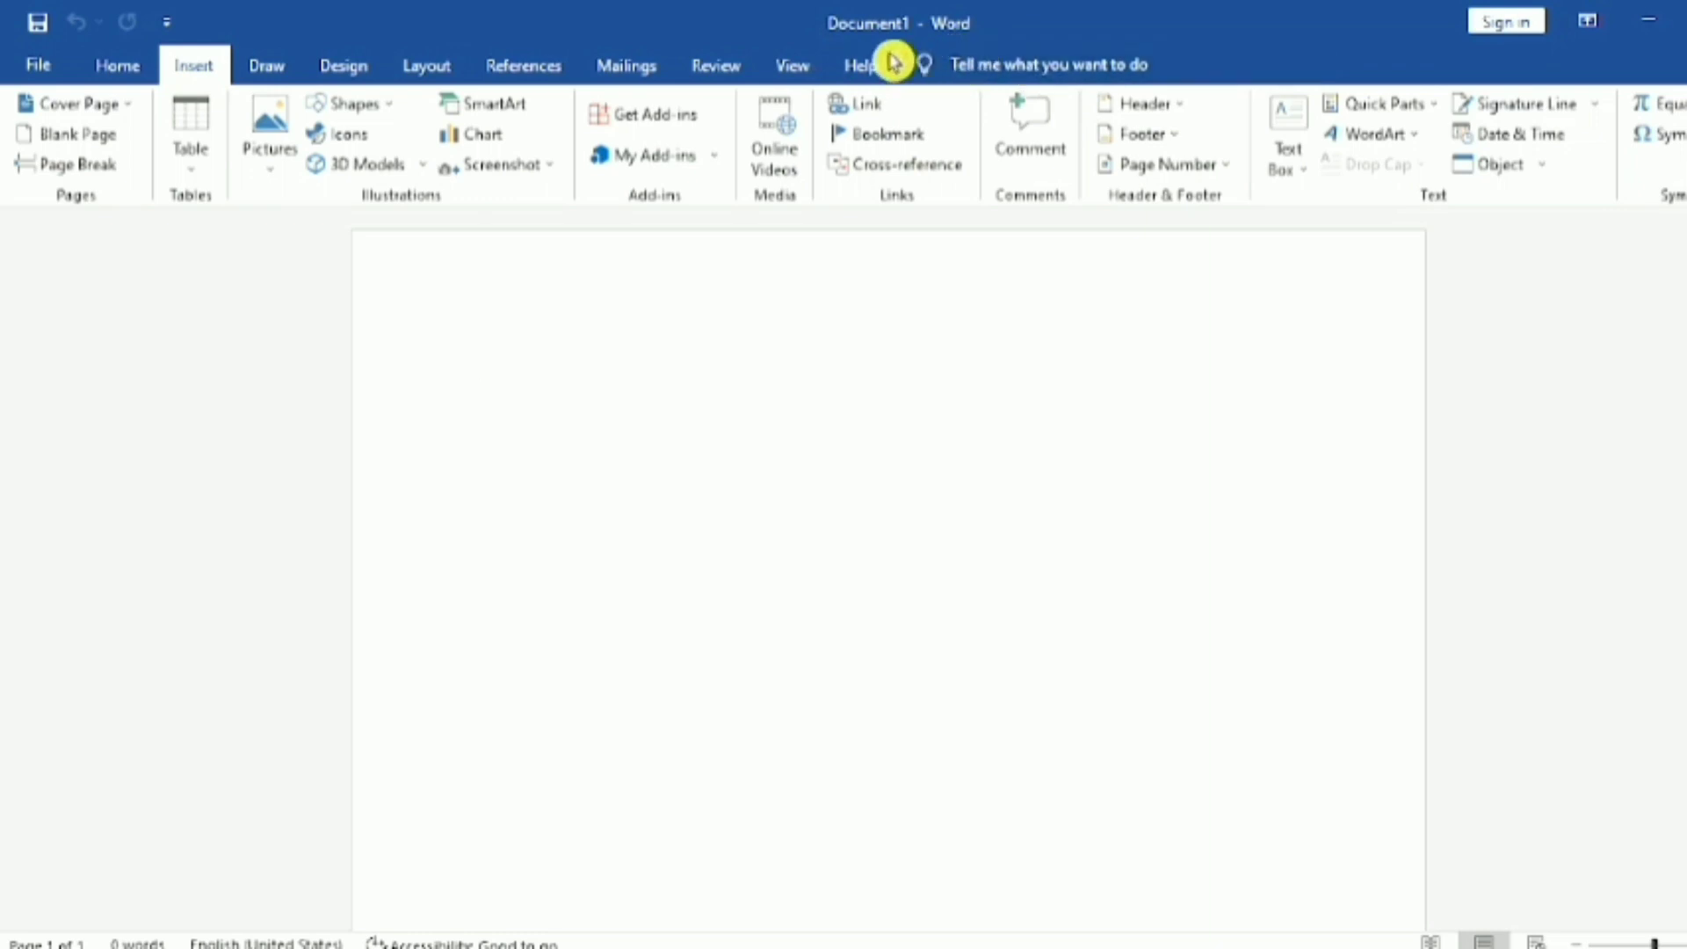
Step: Draw a rectangle about 3.78" wide and 2.69" high in the upper middle of the blank page
left_click(390, 103)
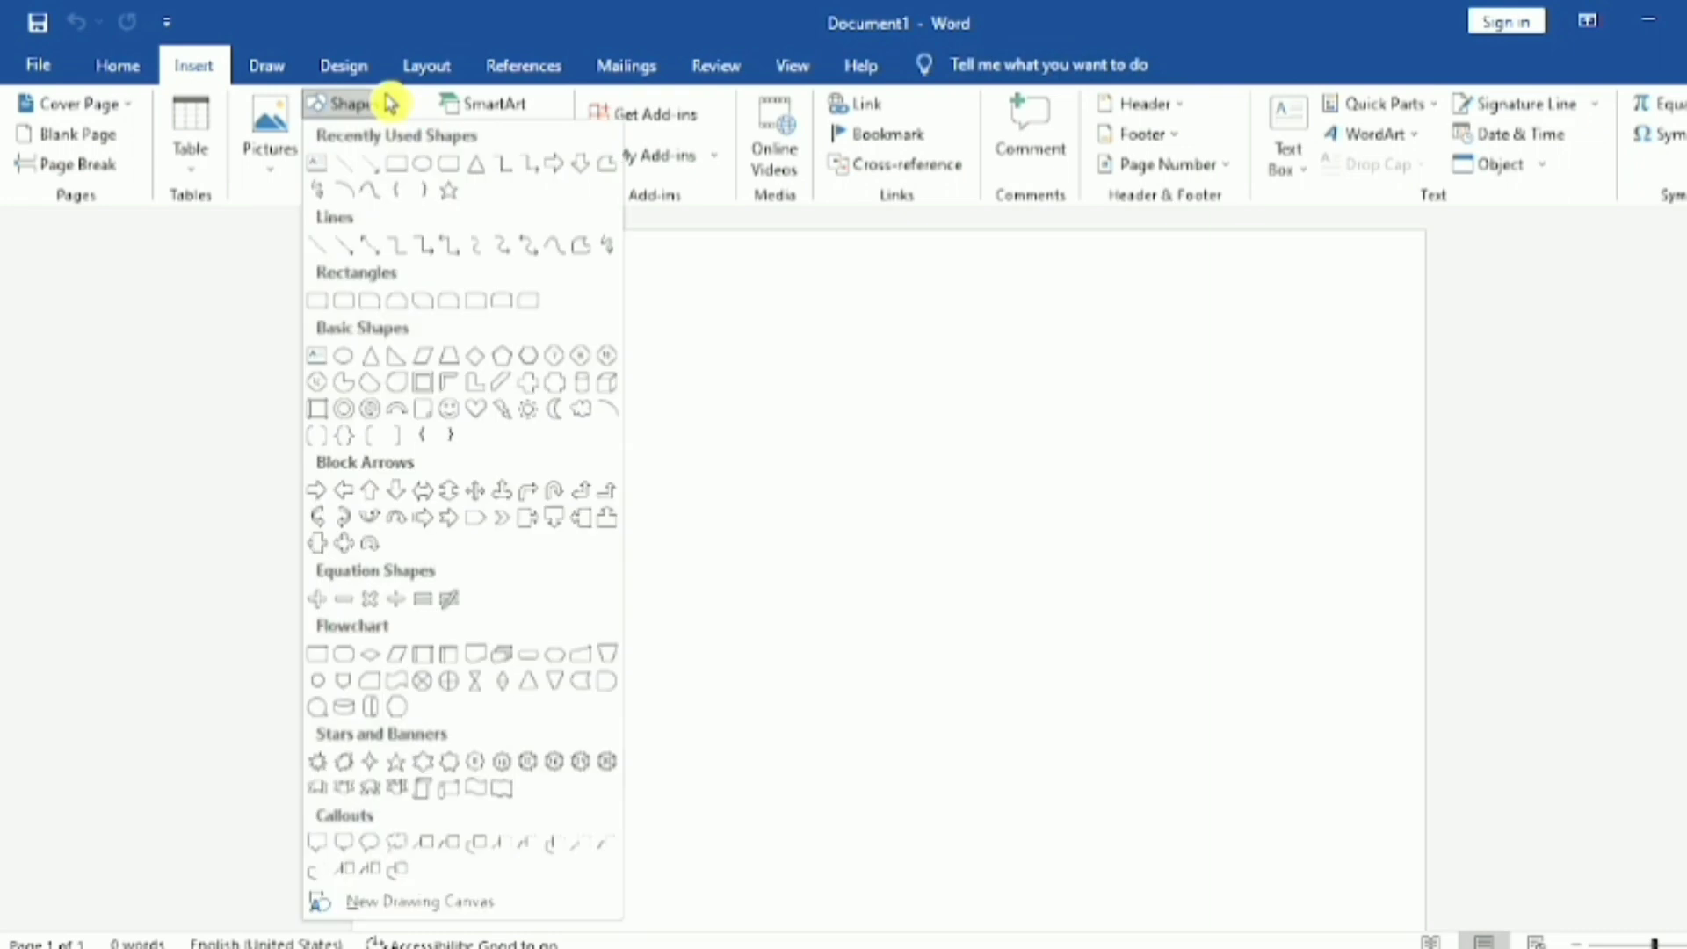
left_click(327, 302)
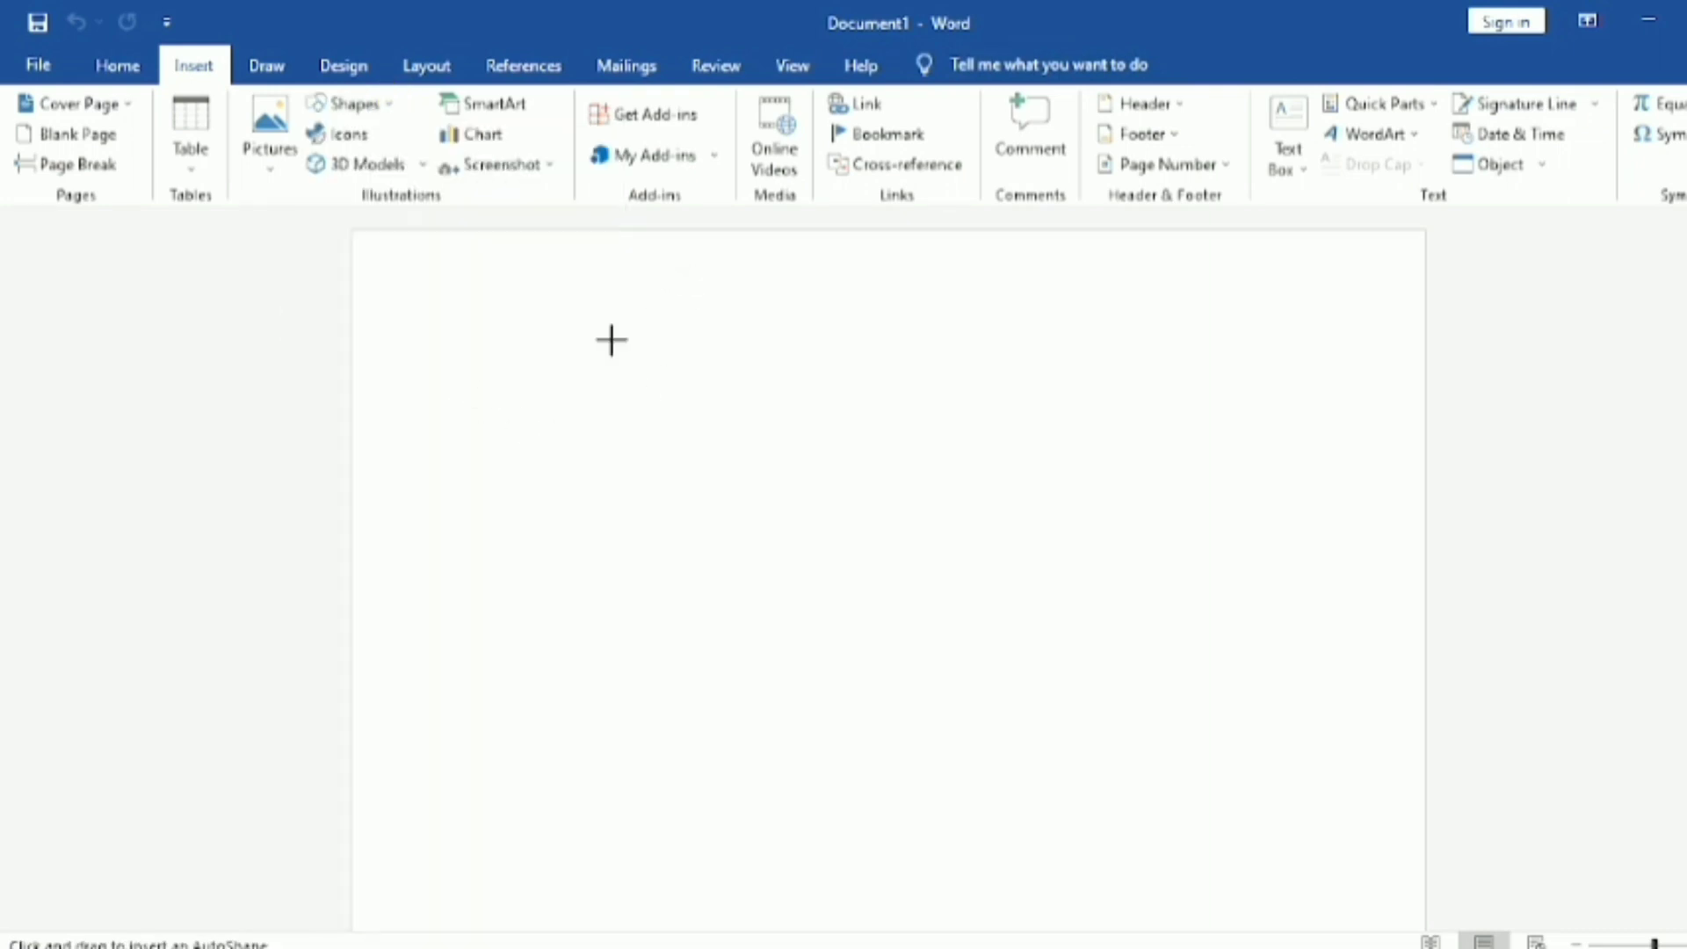
left_click_drag(612, 340, 1057, 678)
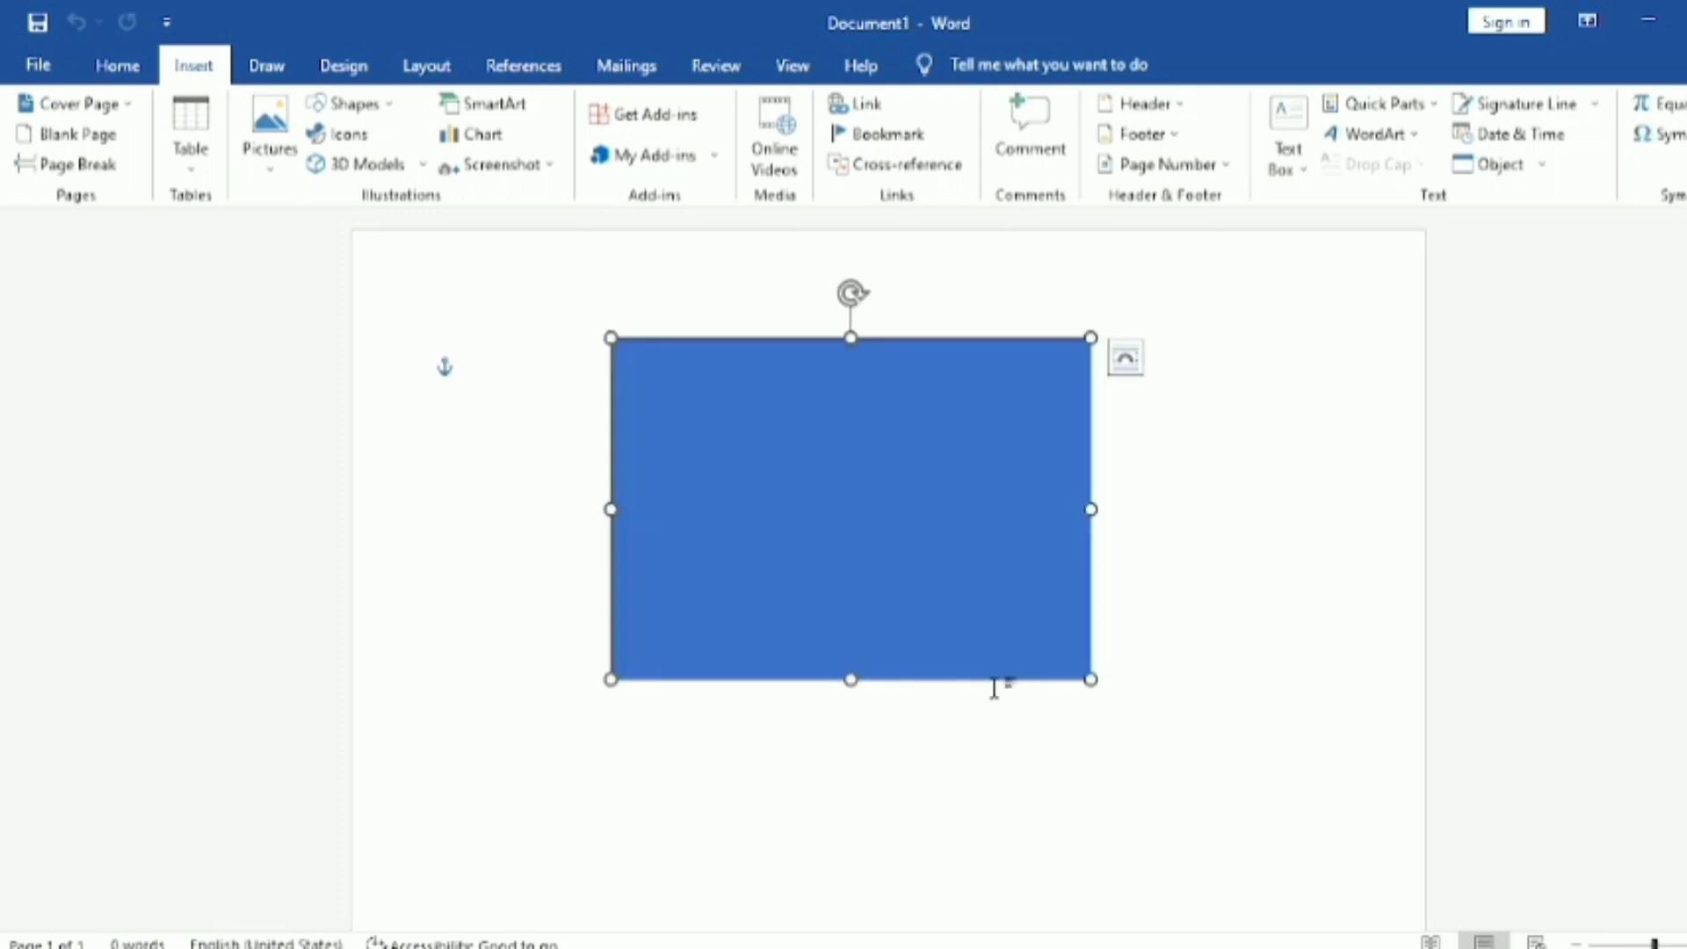
left_click(952, 757)
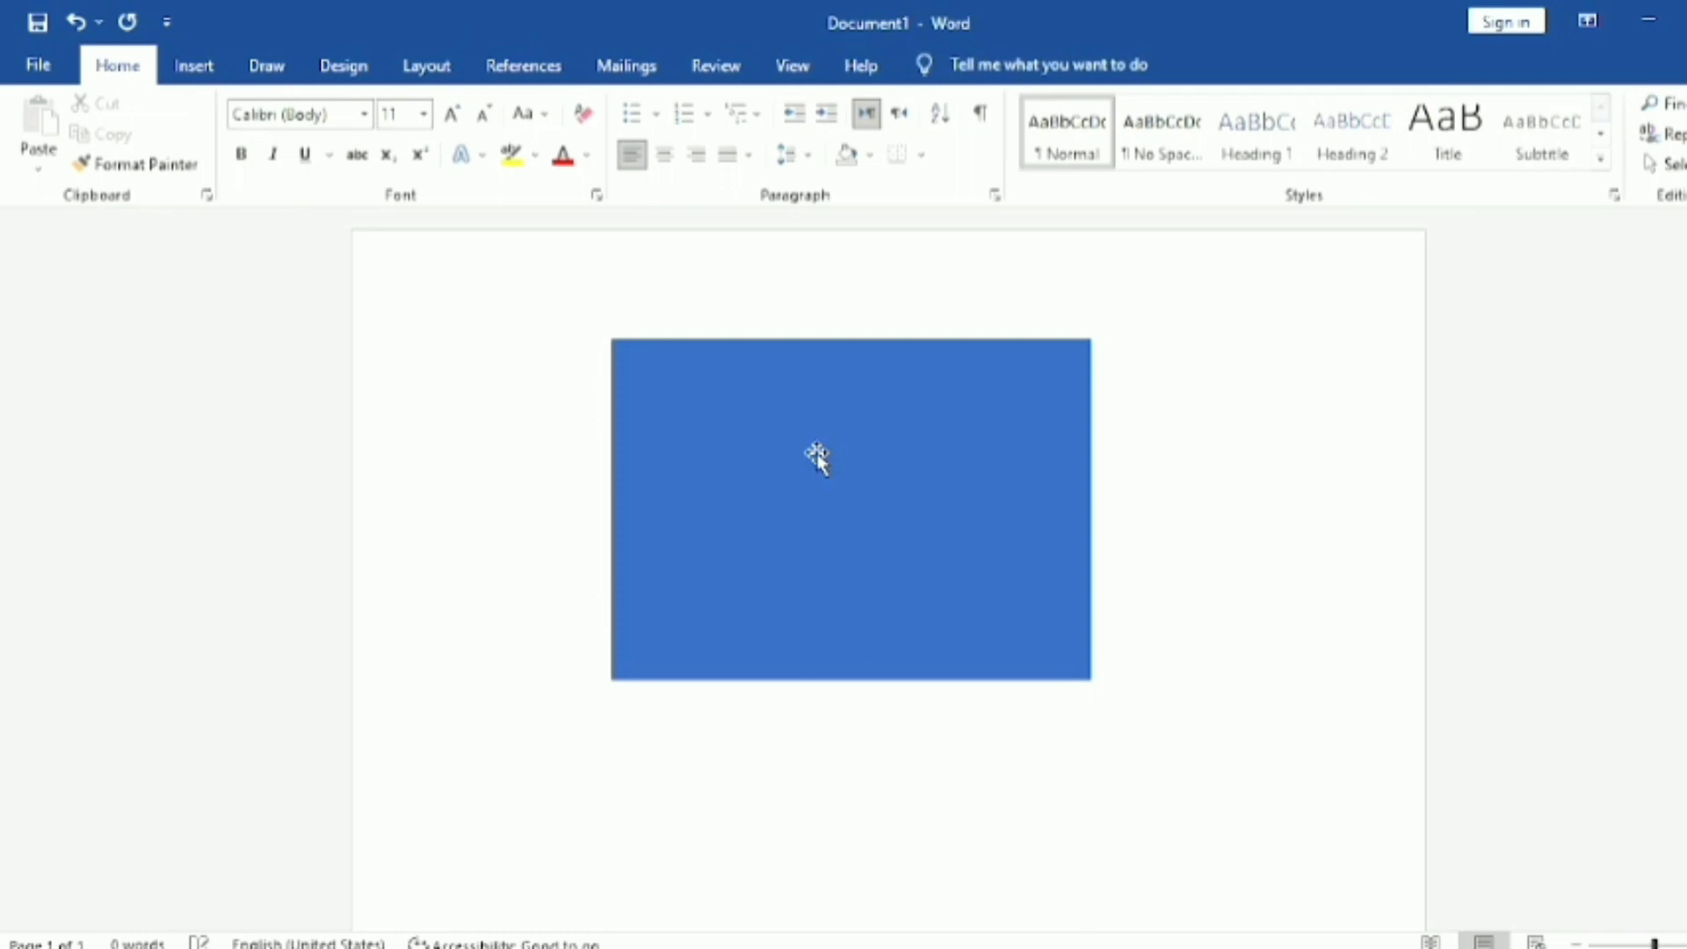
Step: Select the rectangle and examine the theme and standard colors offered for its shape fill
left_click(767, 396)
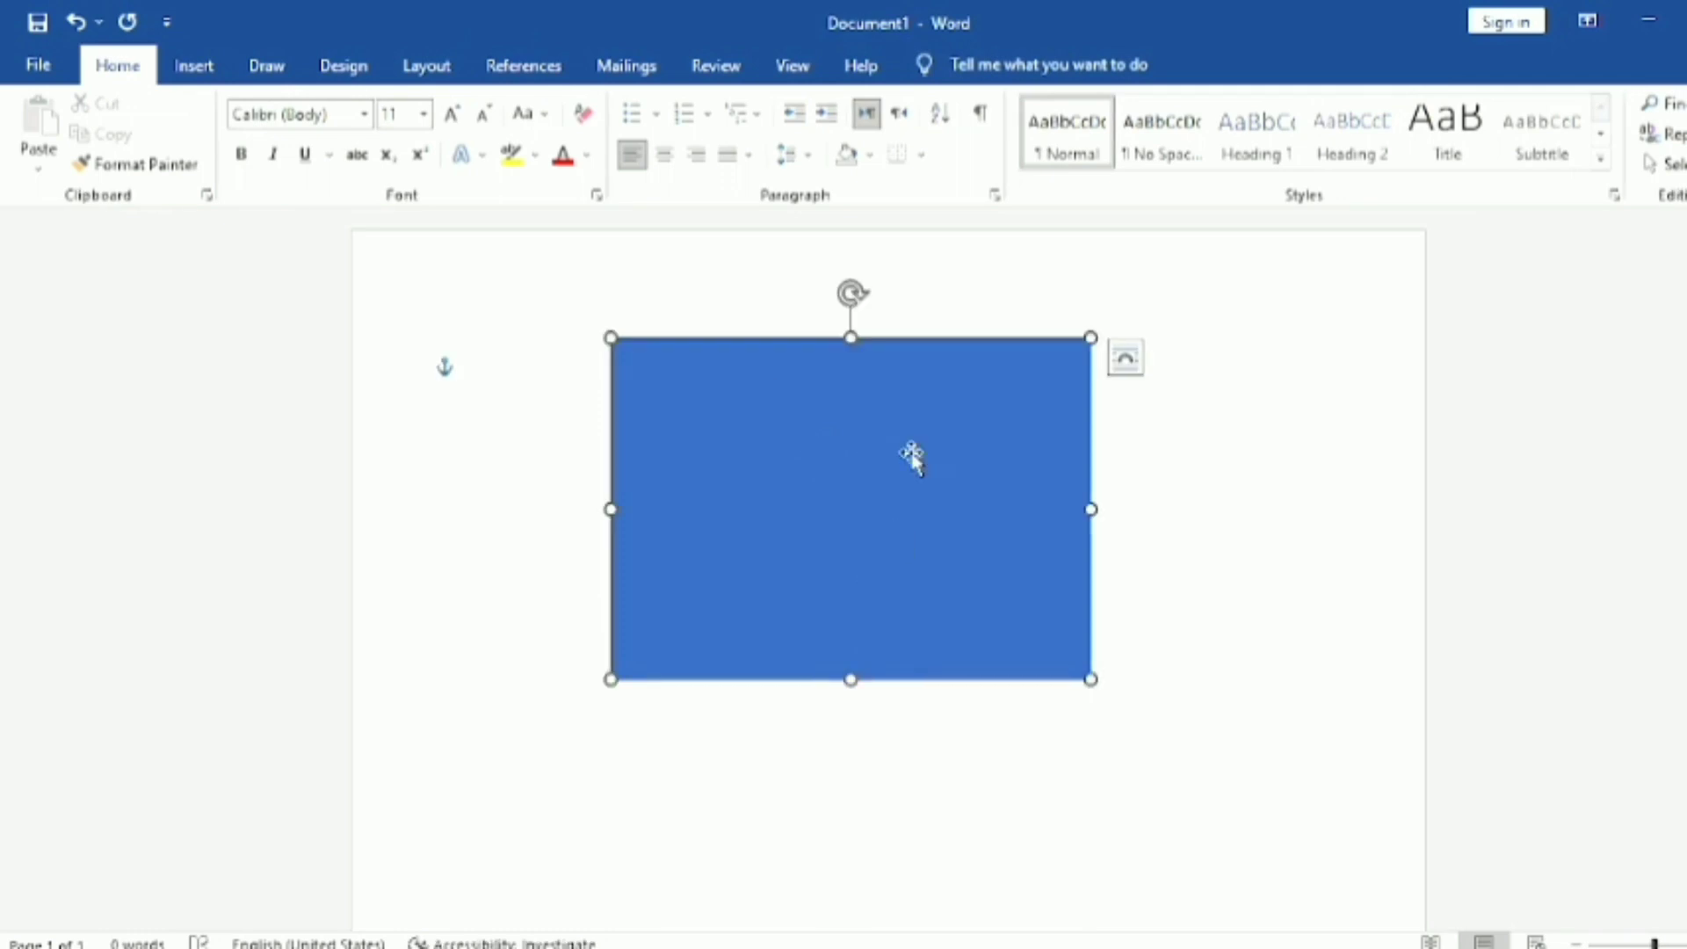
left_click(971, 60)
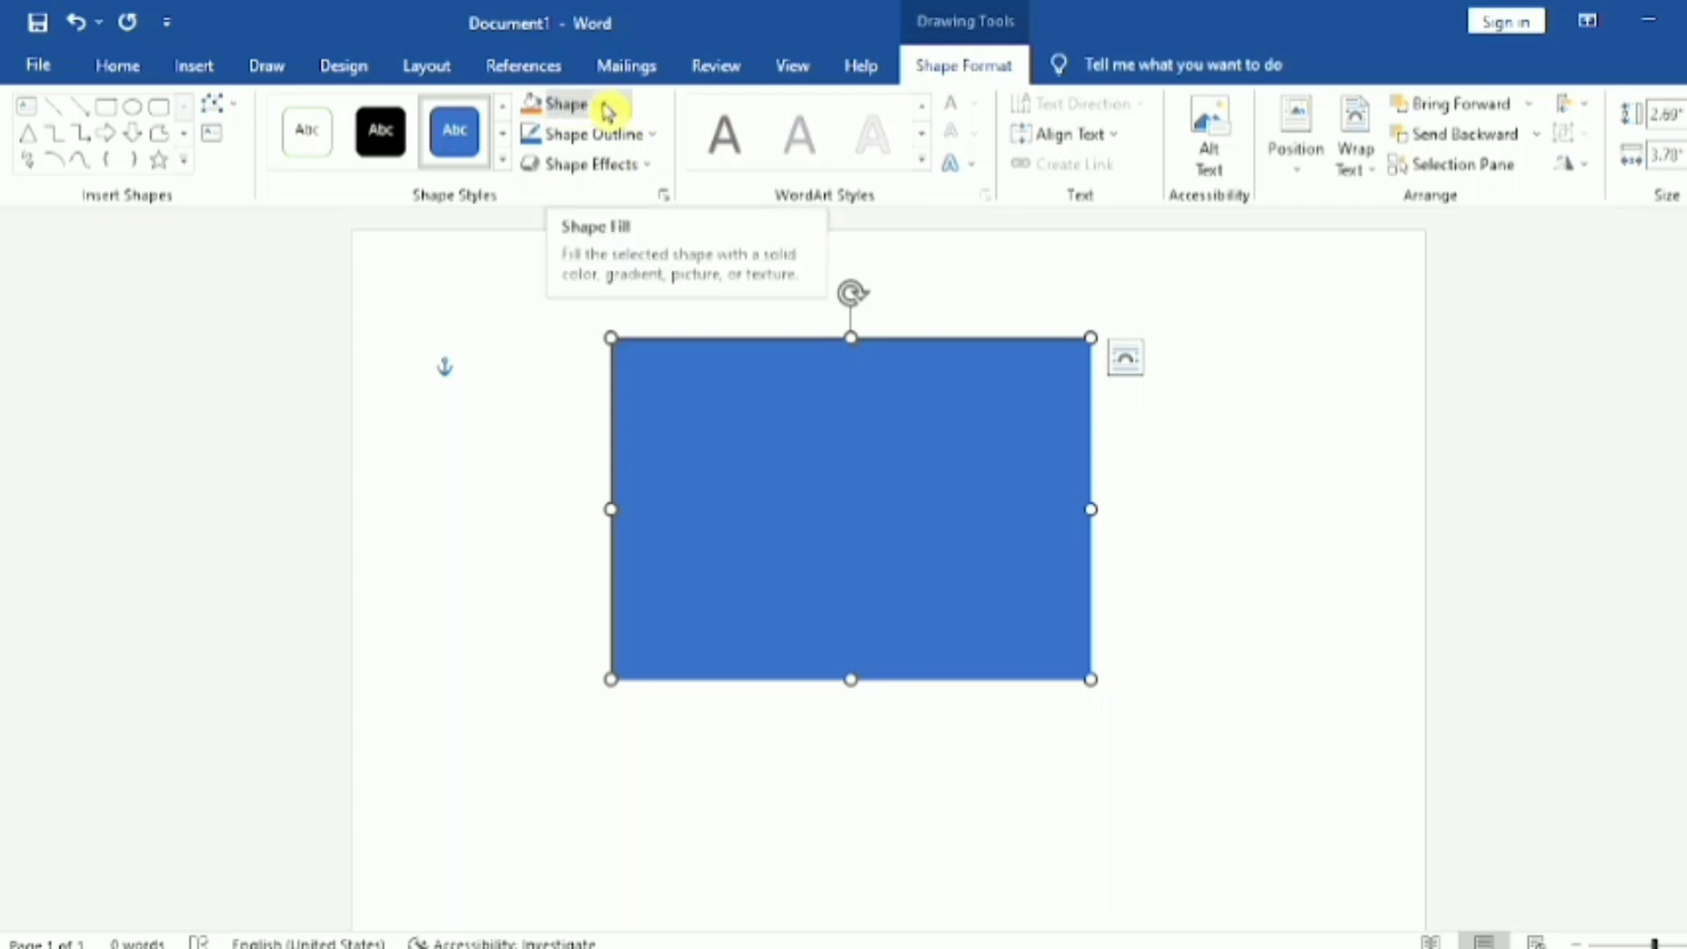
left_click(630, 109)
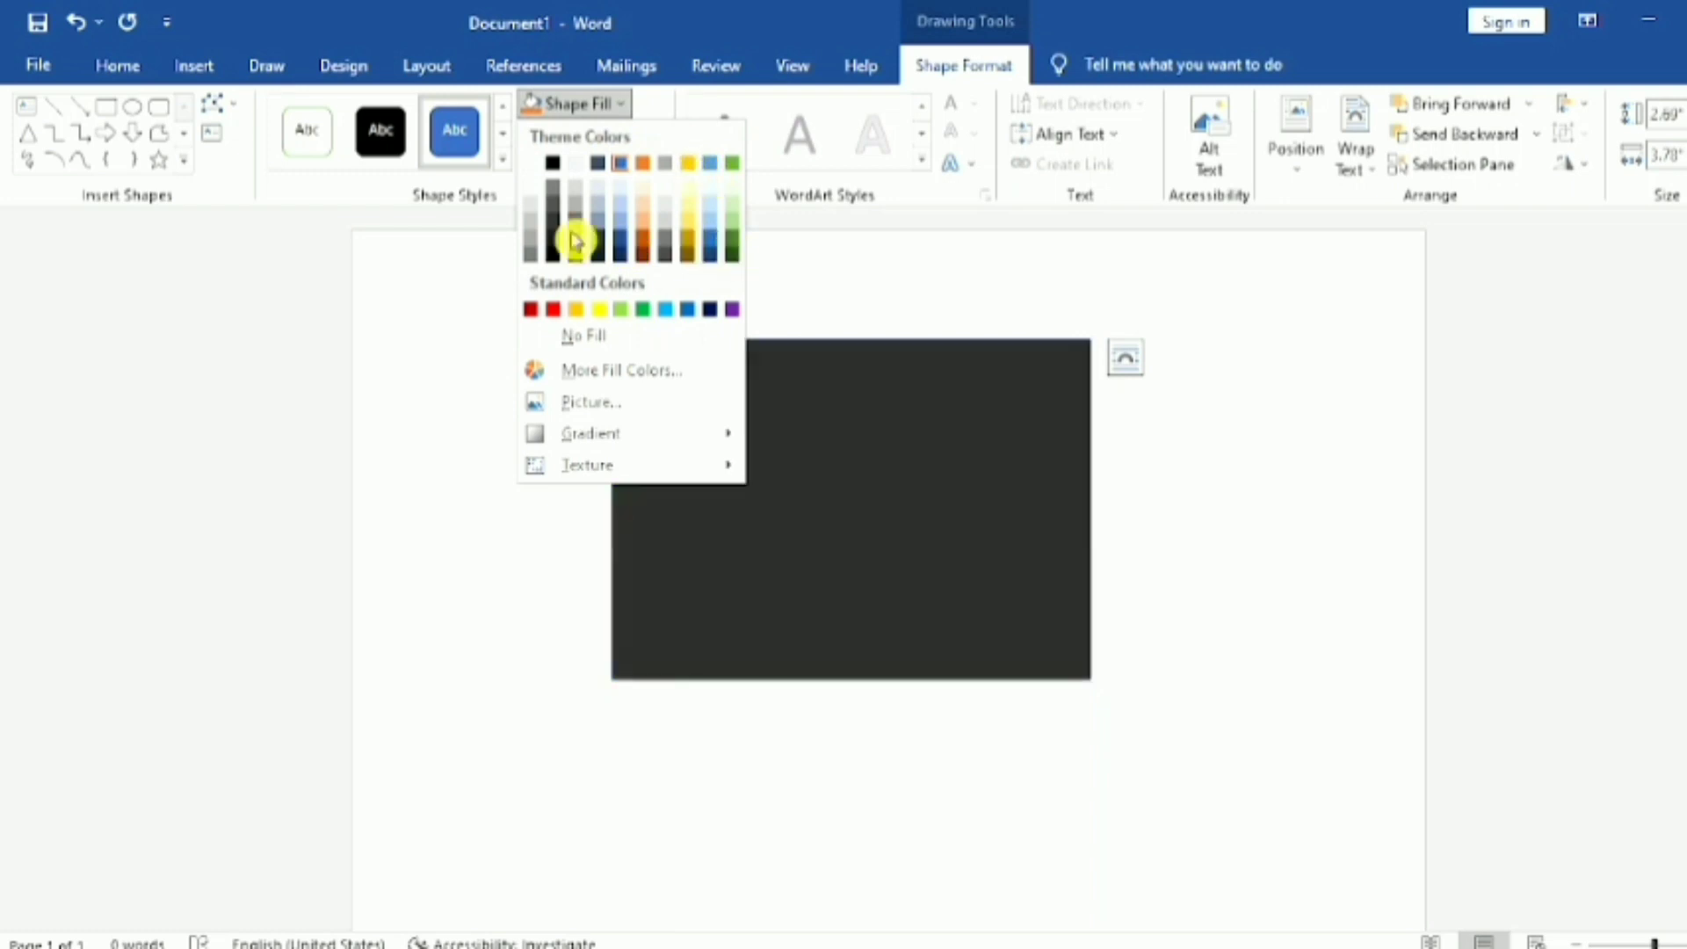
left_click(629, 107)
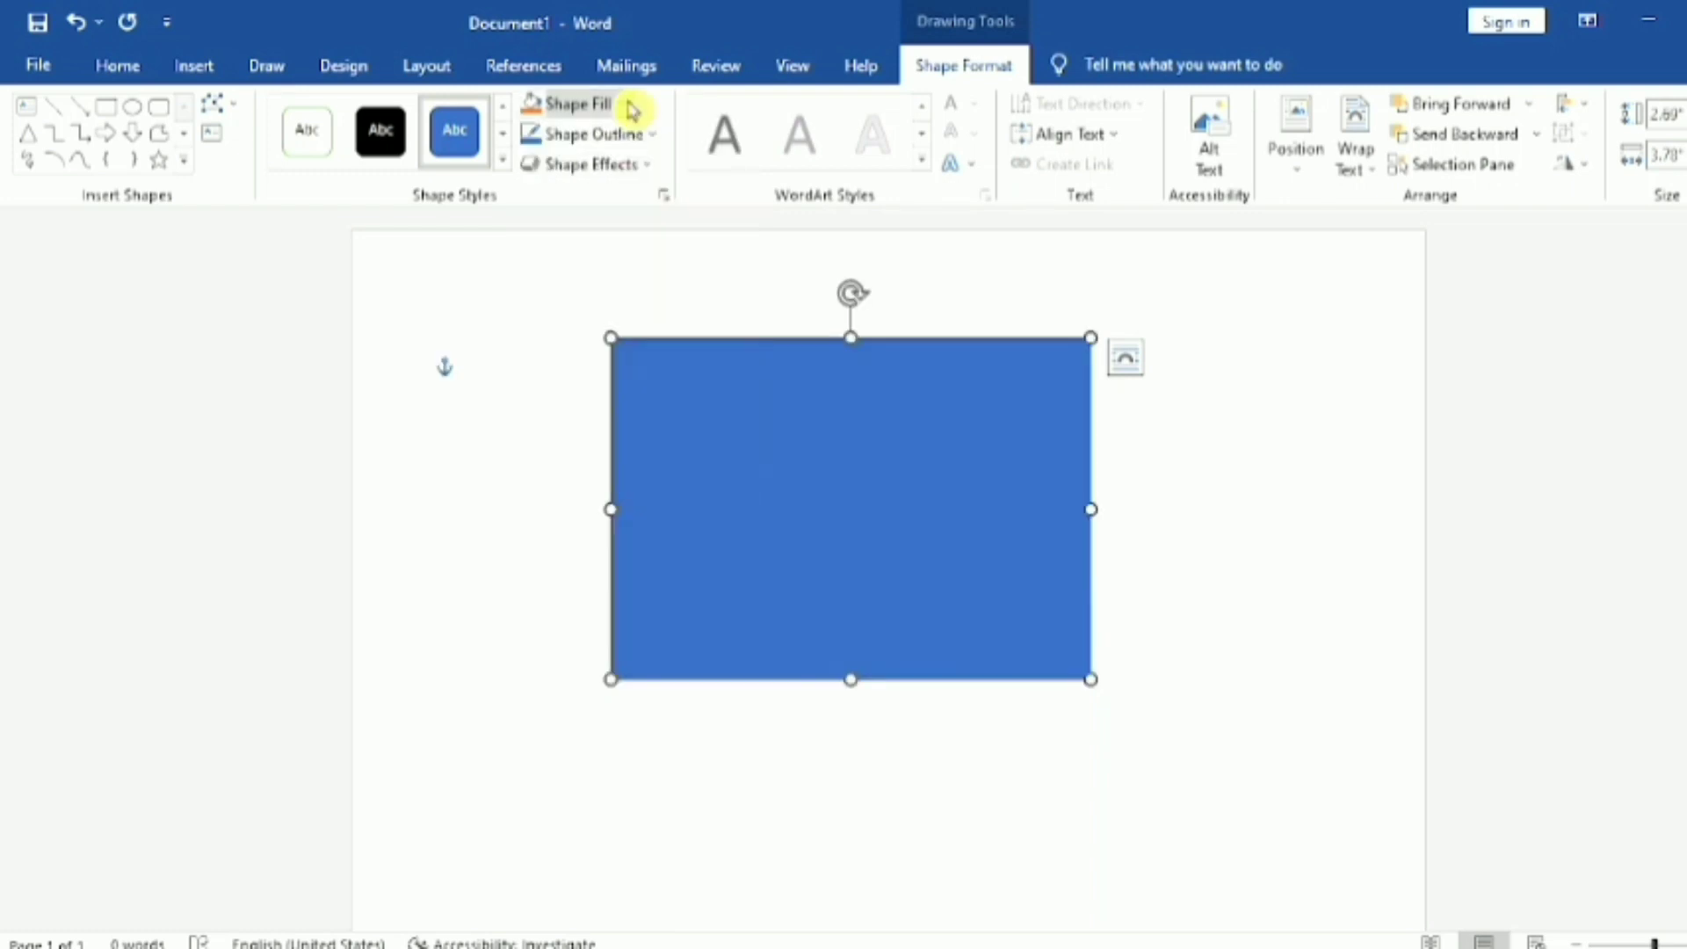
Step: Try the custom fill color #7CA167 for the rectangle and cancel the color choice
left_click(632, 110)
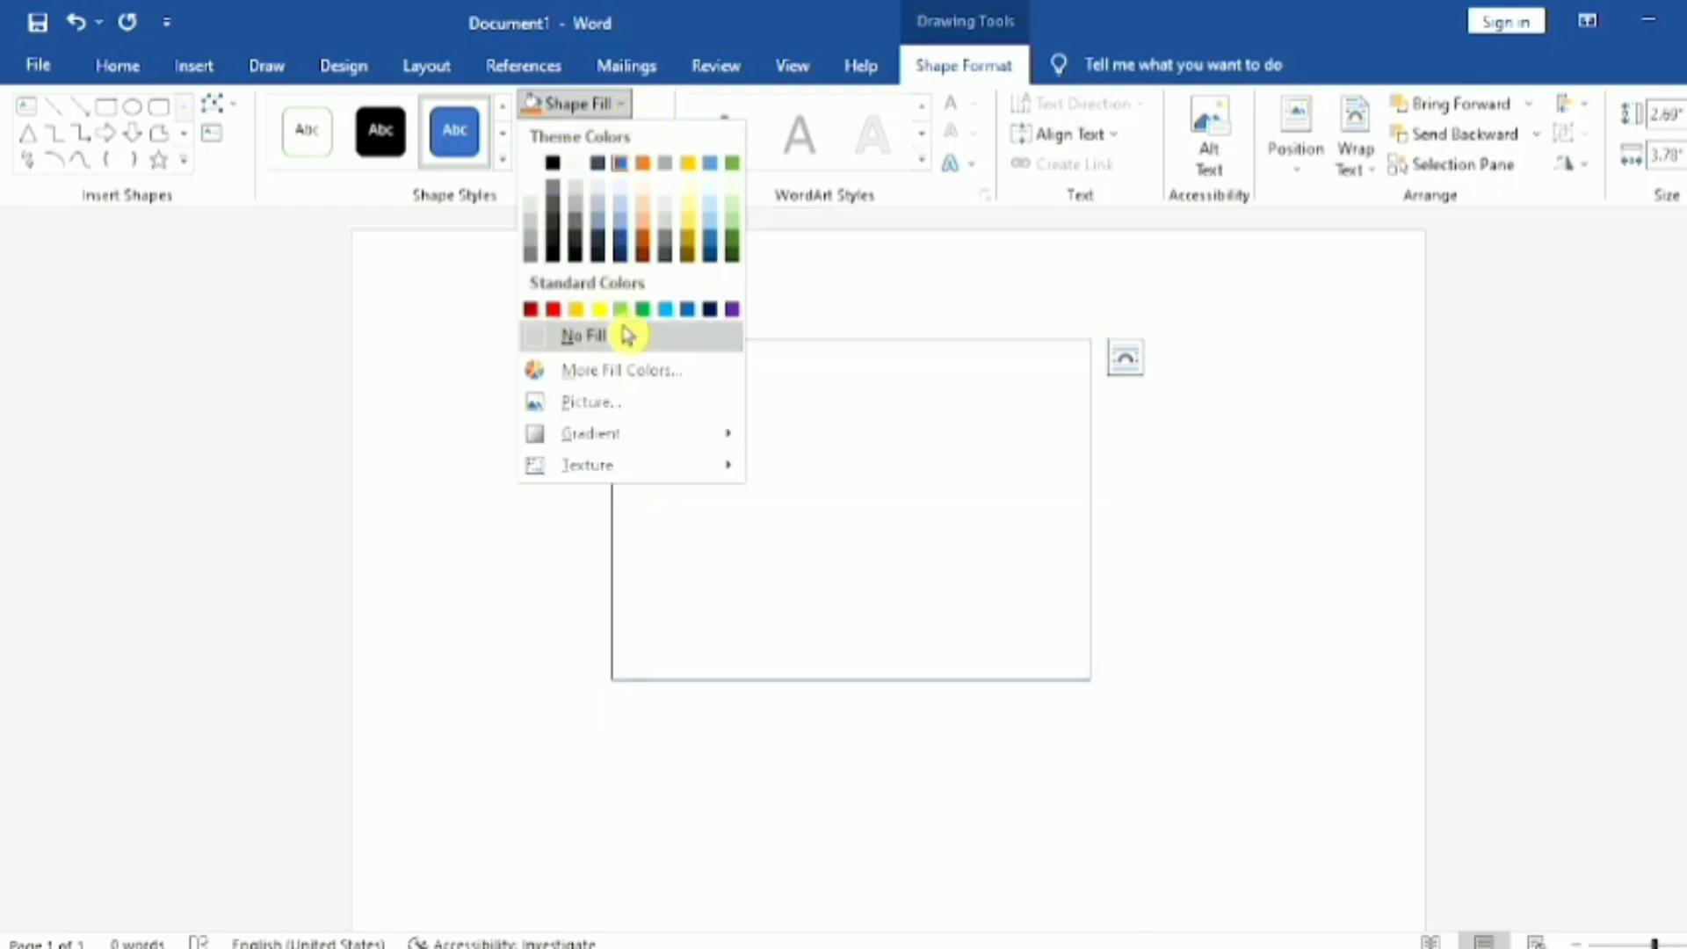
left_click(638, 372)
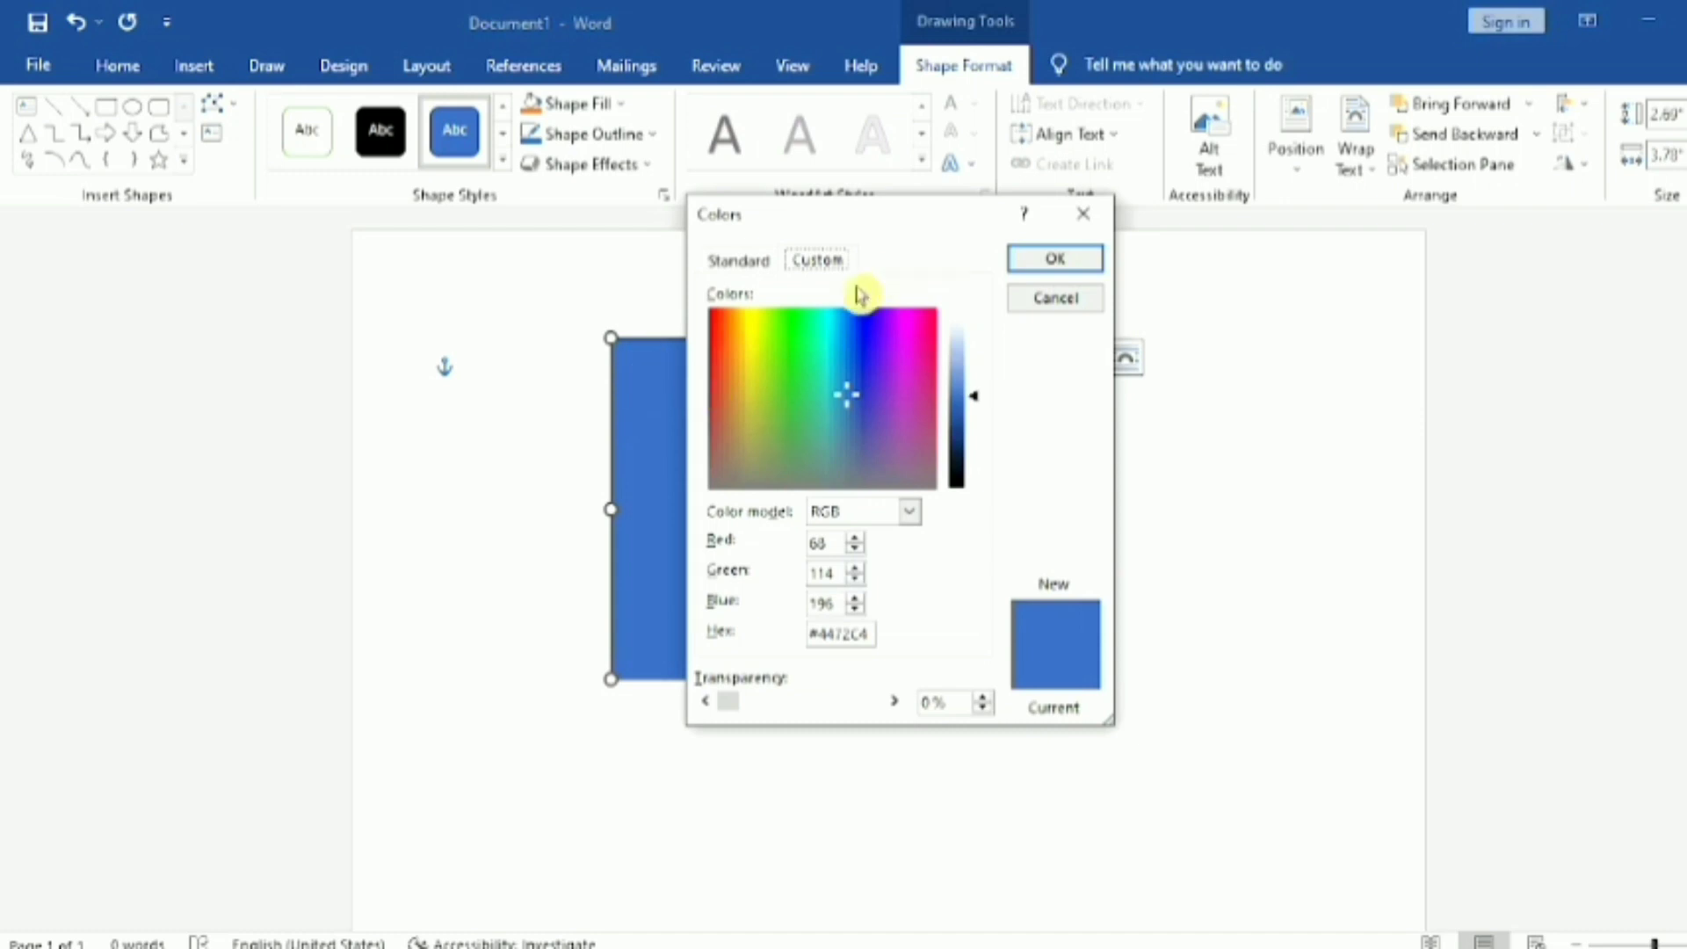
left_click(780, 362)
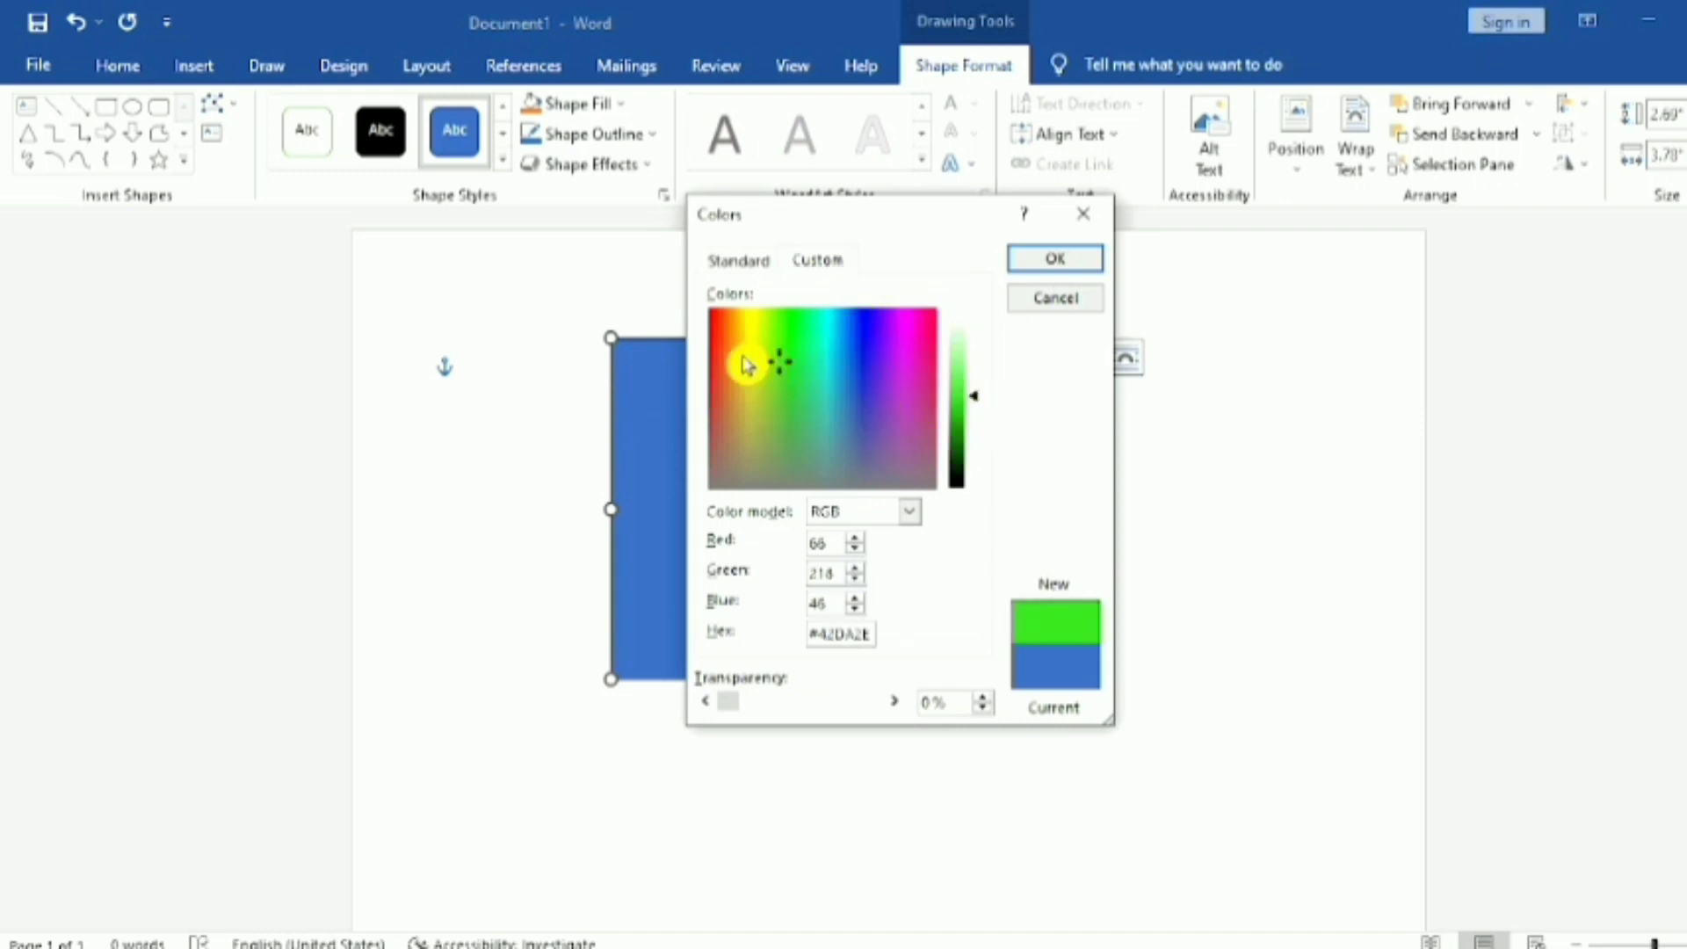
left_click(746, 360)
left_click(770, 445)
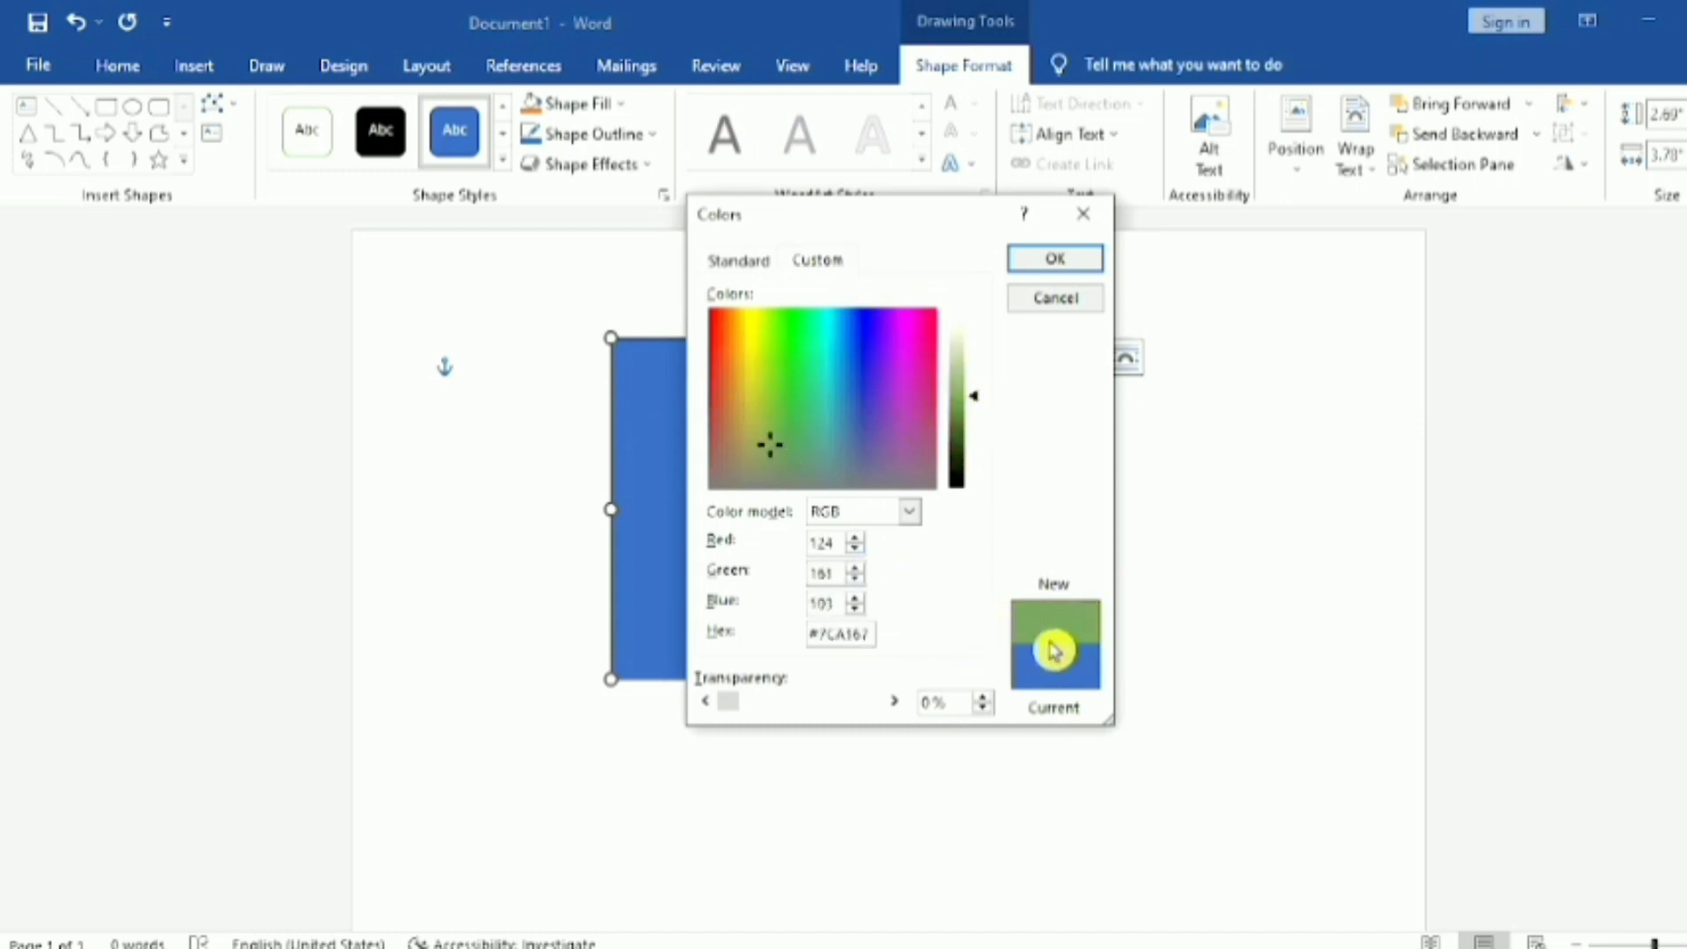
left_click(1042, 303)
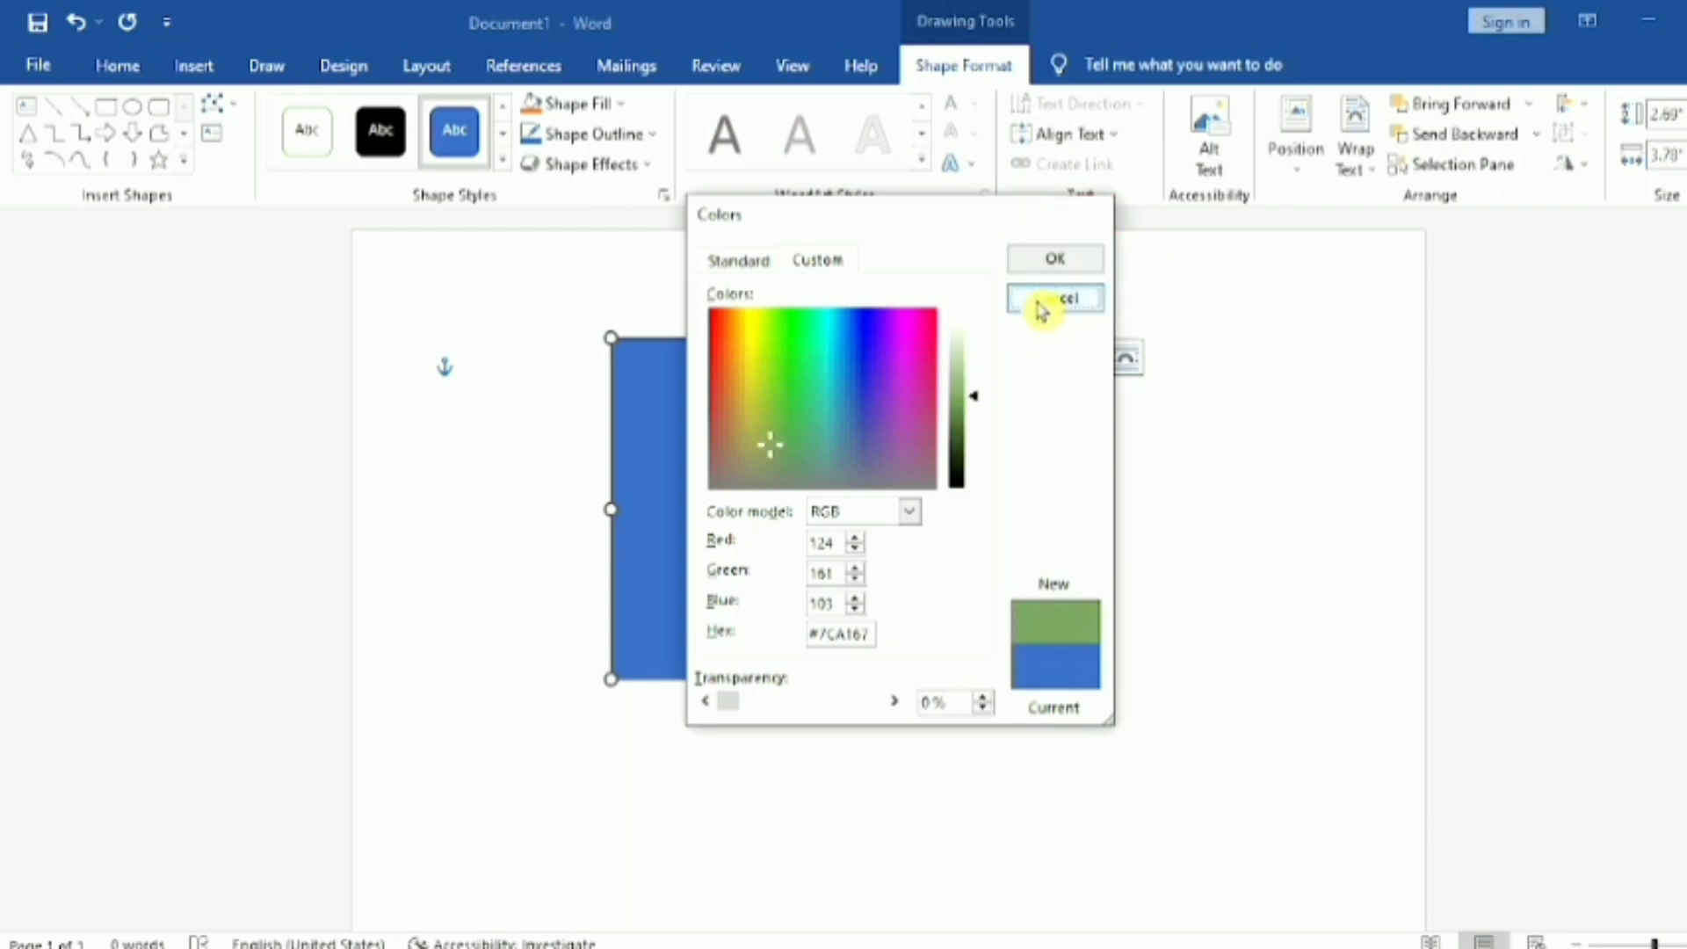
Step: Examine the sources offered for a picture fill of the rectangle and dismiss the picture choice
left_click(623, 103)
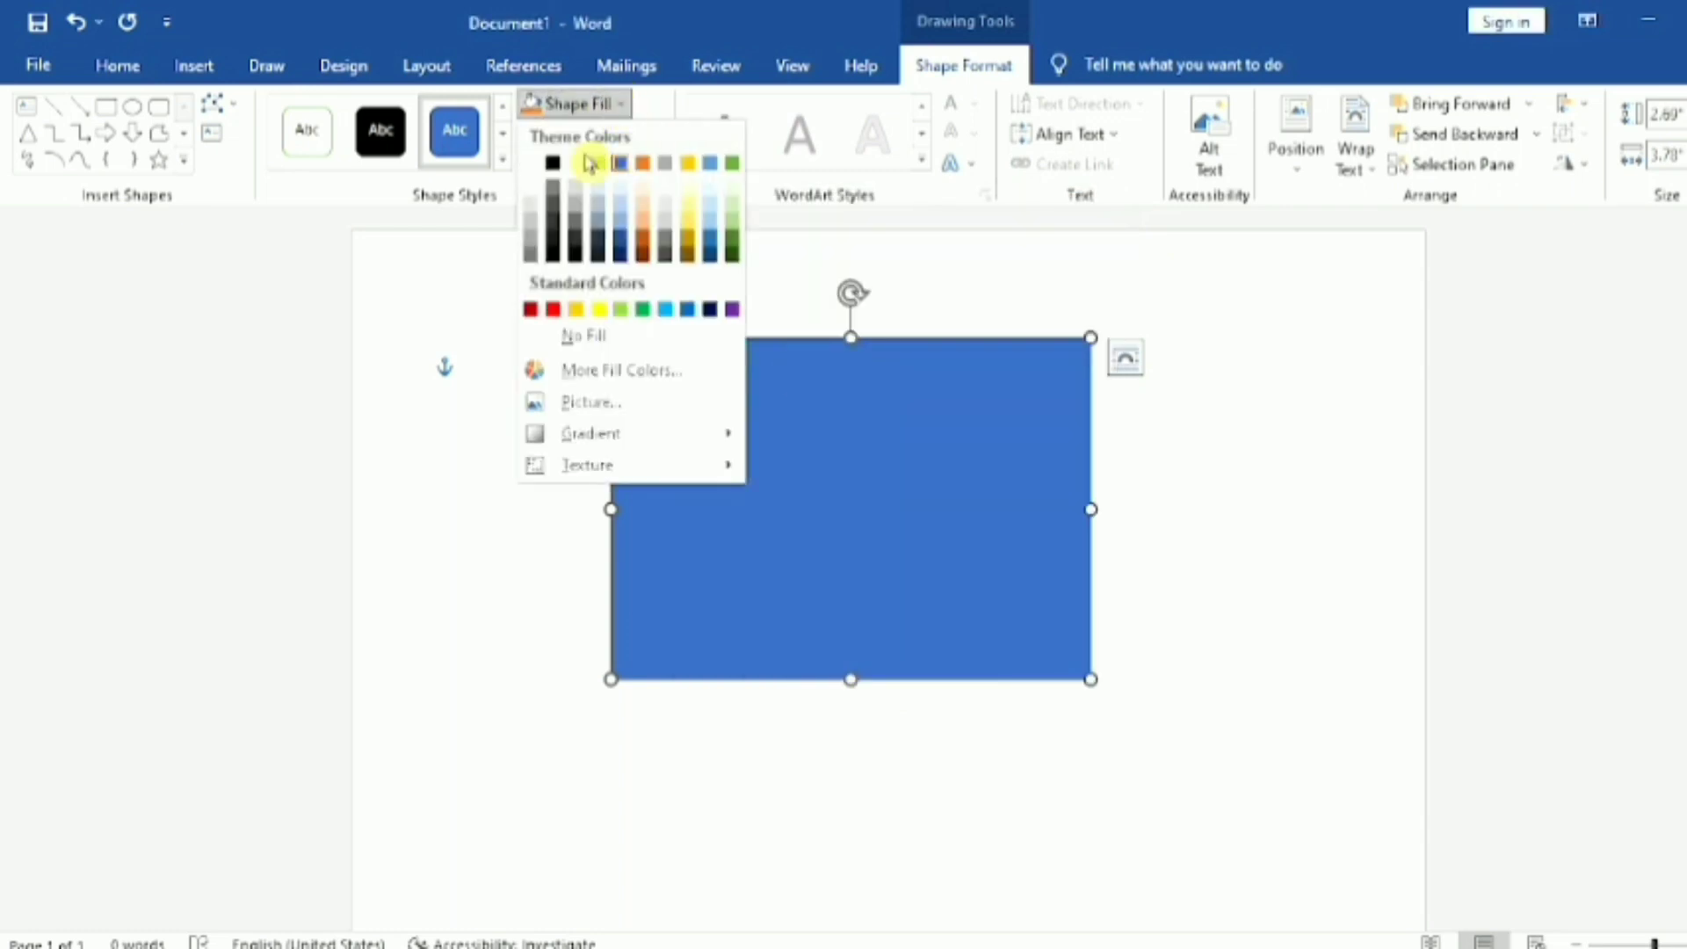
left_click(634, 413)
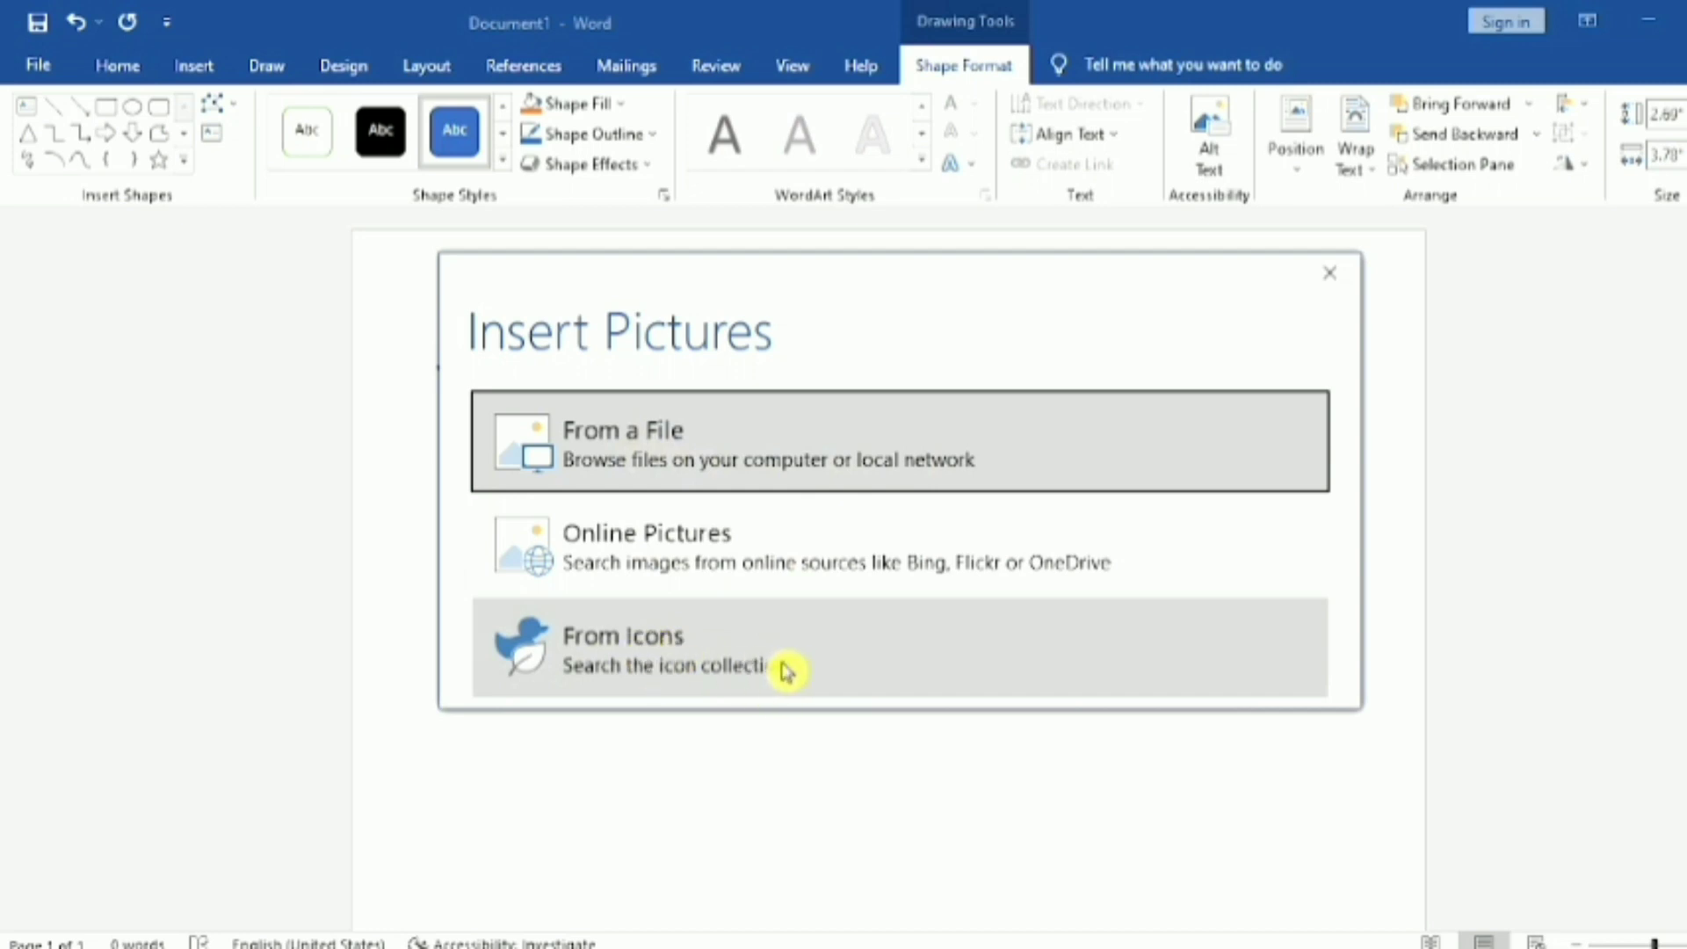
left_click(1316, 279)
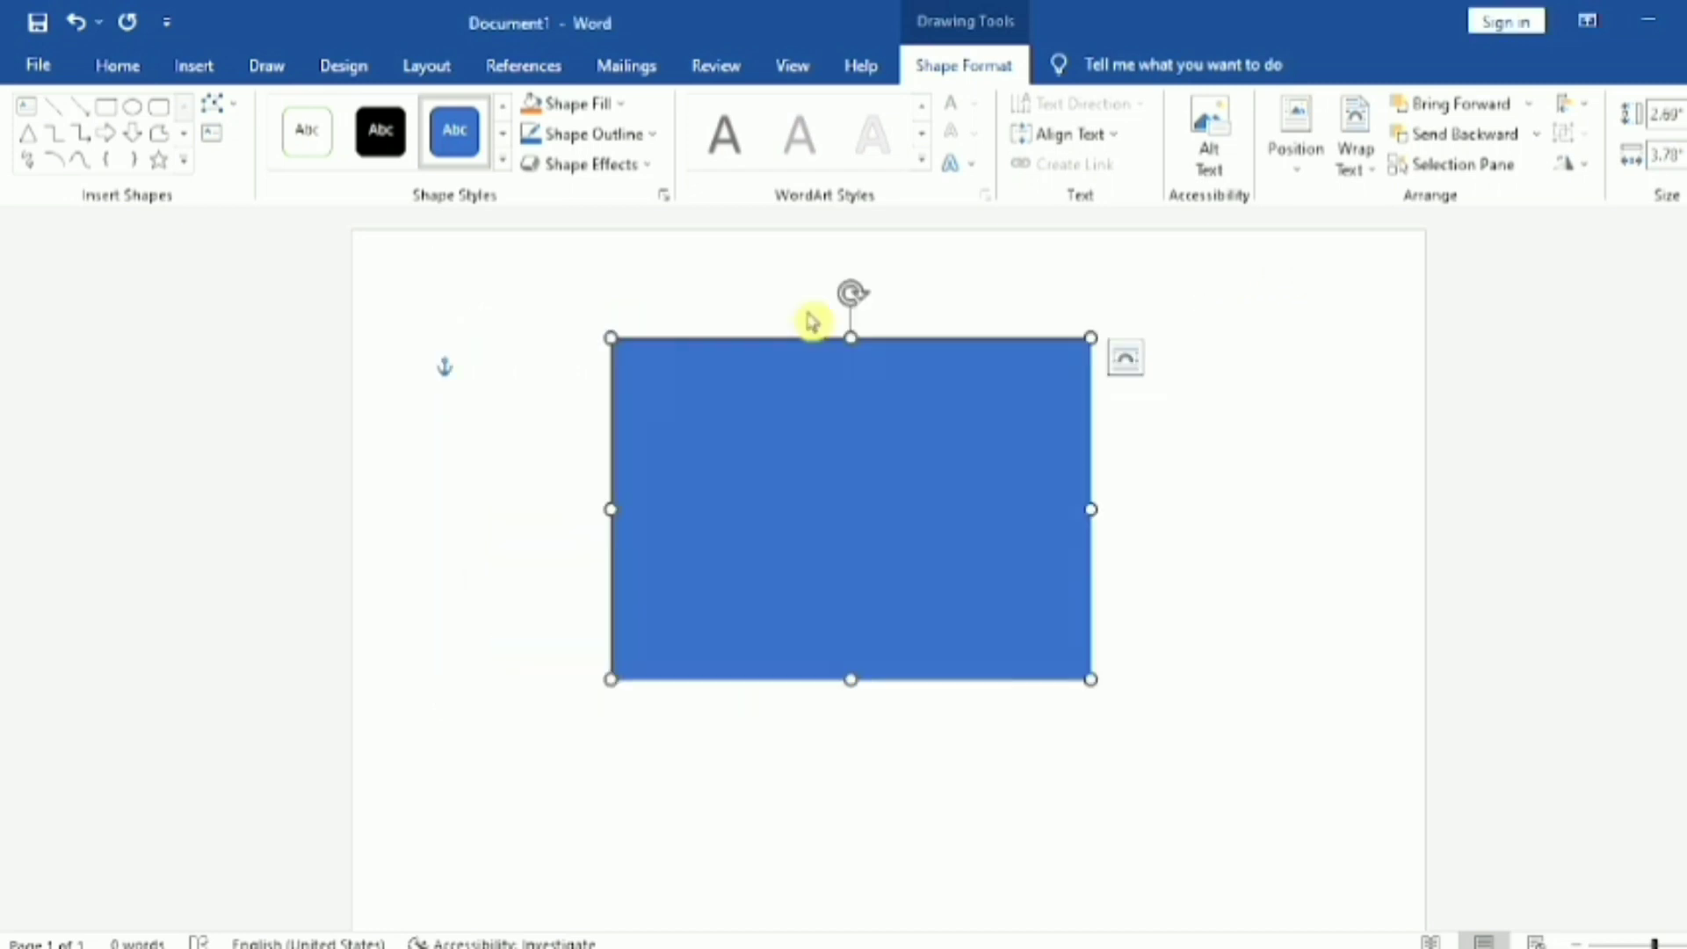
Step: Fill the rectangle with the light-variation gradient From Top Left Corner
left_click(620, 107)
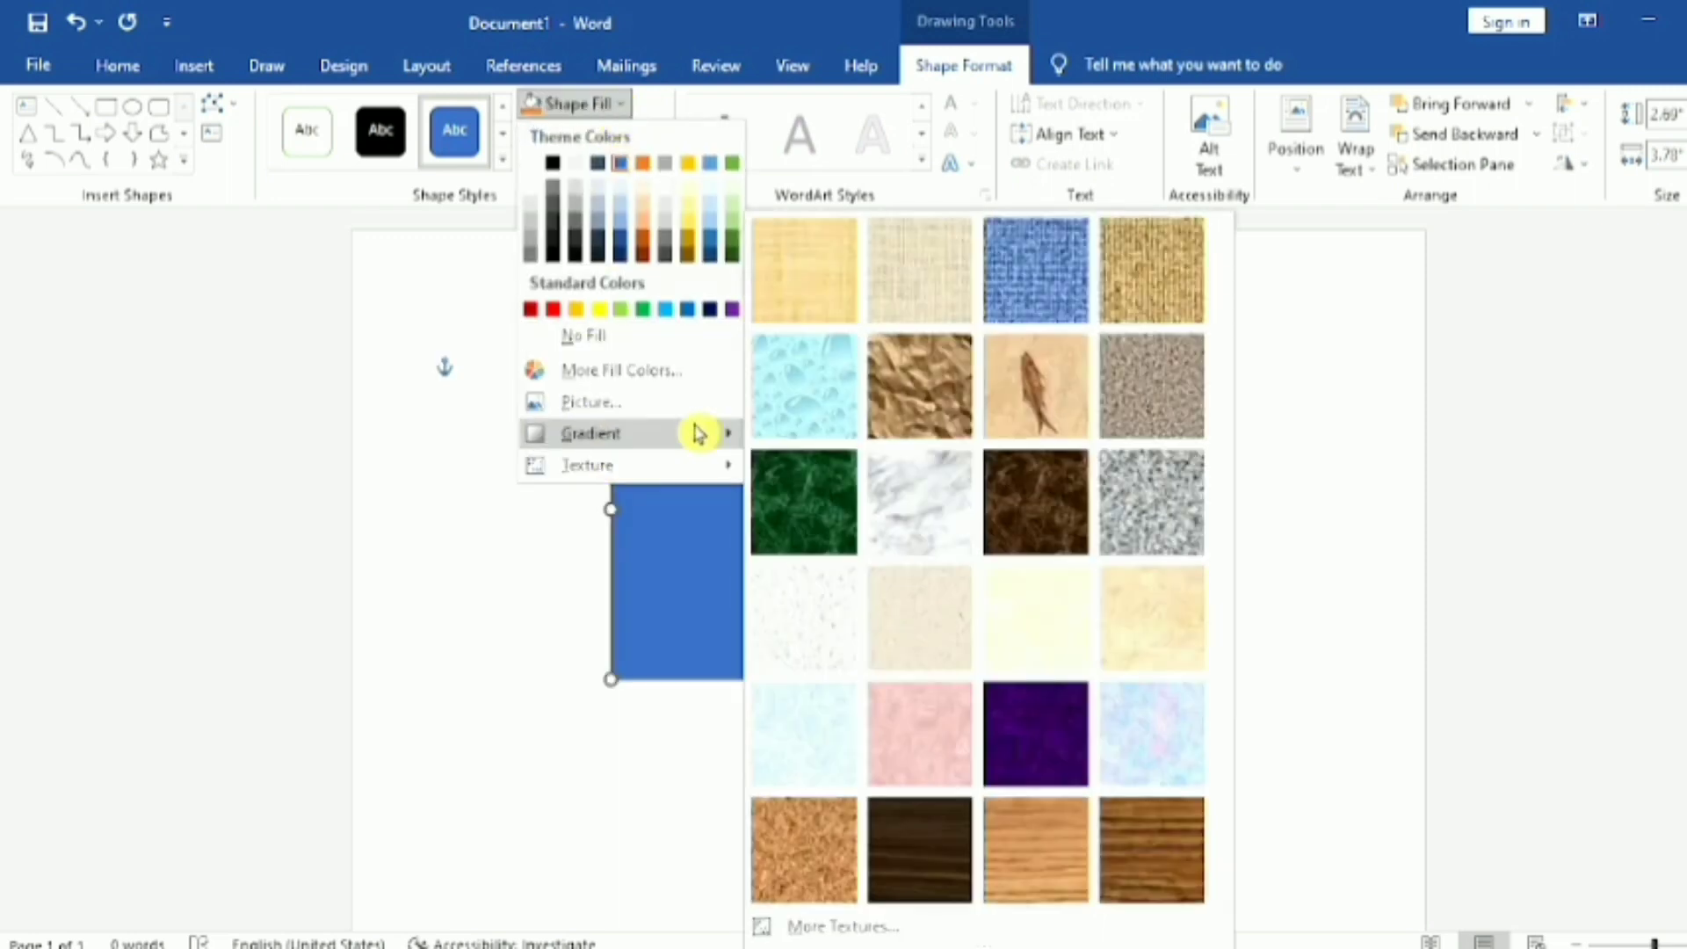
mouse_move(703, 434)
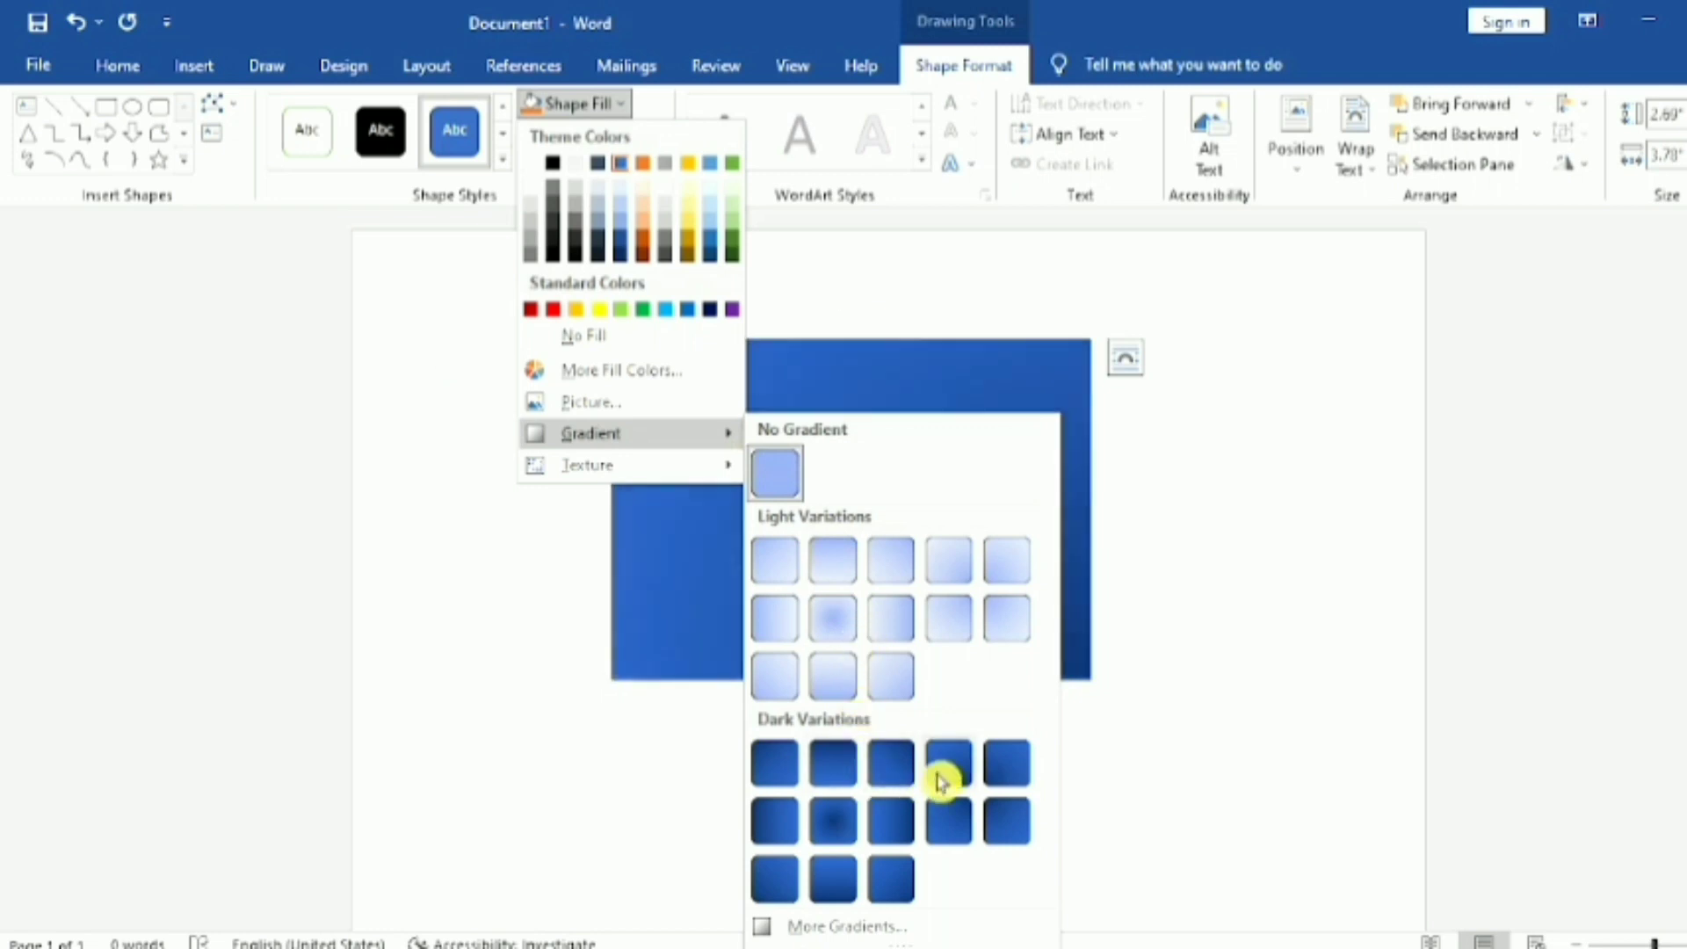
left_click(1024, 624)
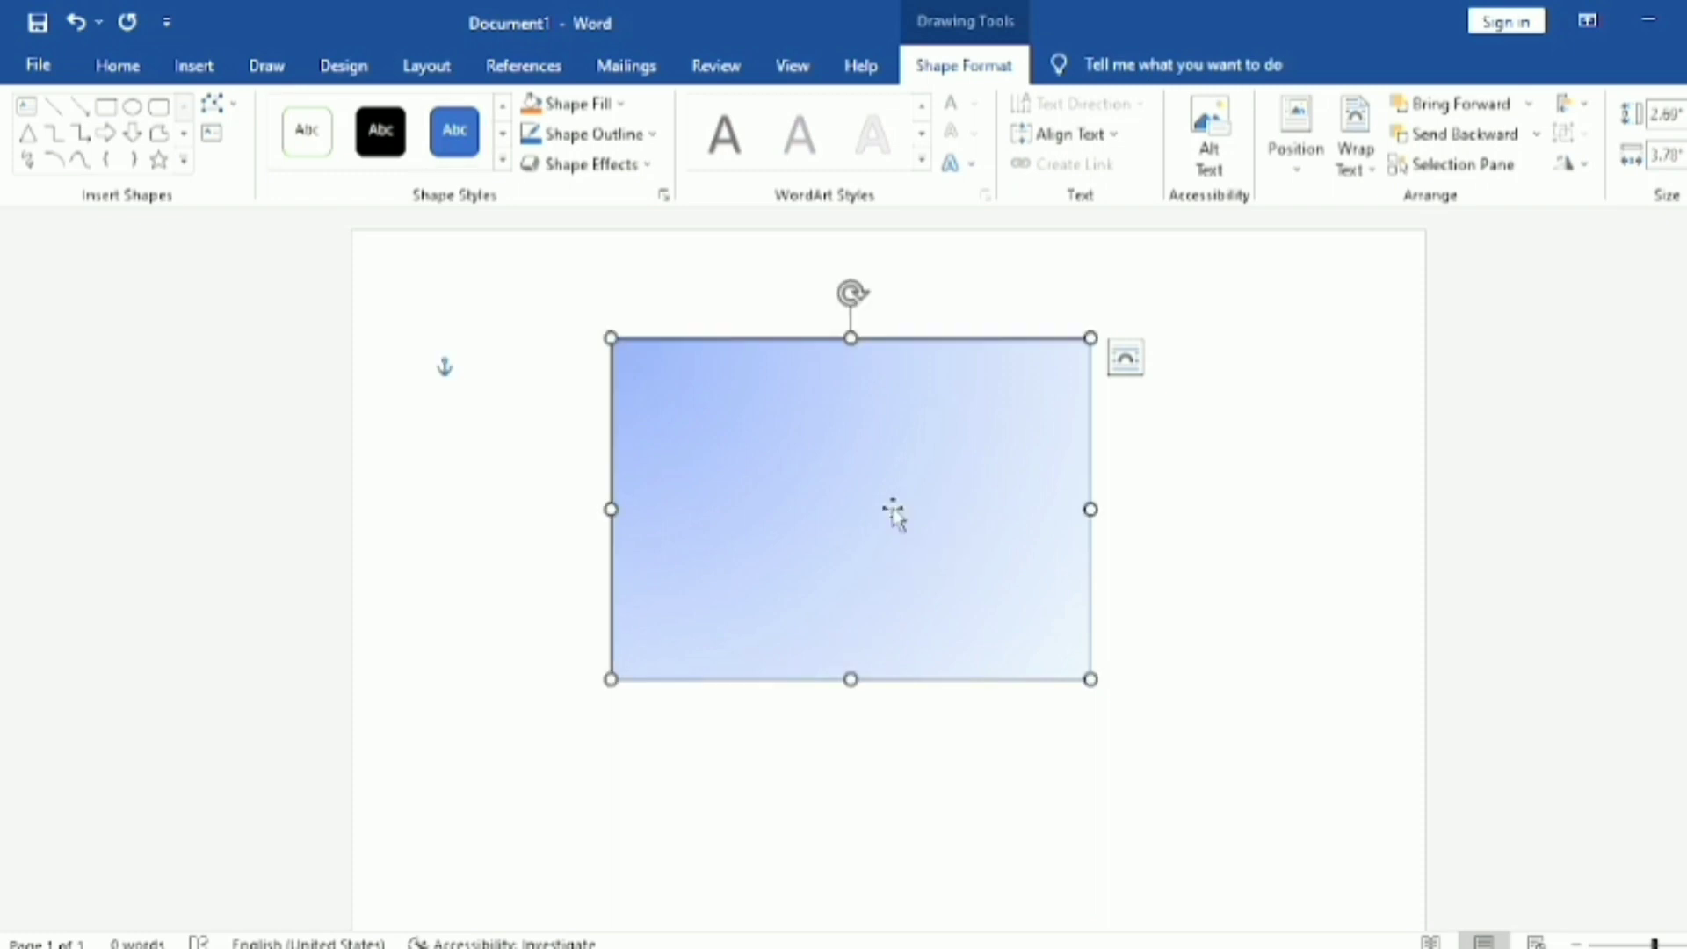
Step: Fill the rectangle with the grainy brown, sand-like texture in the second row of the texture gallery
left_click(623, 103)
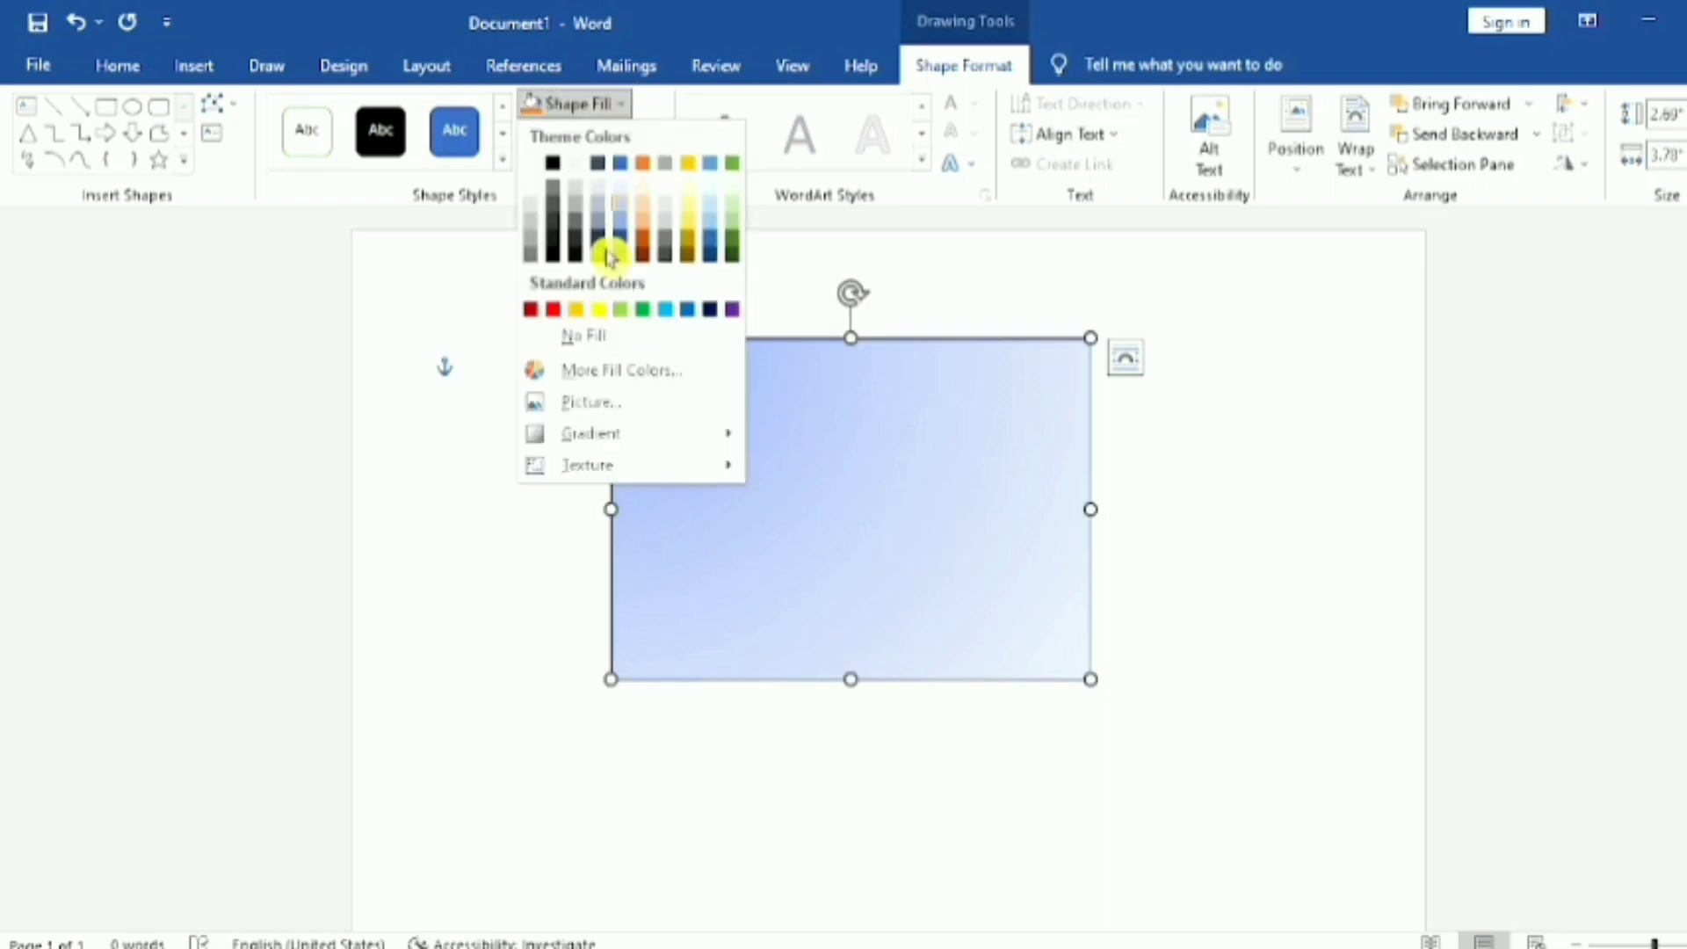
mouse_move(625, 475)
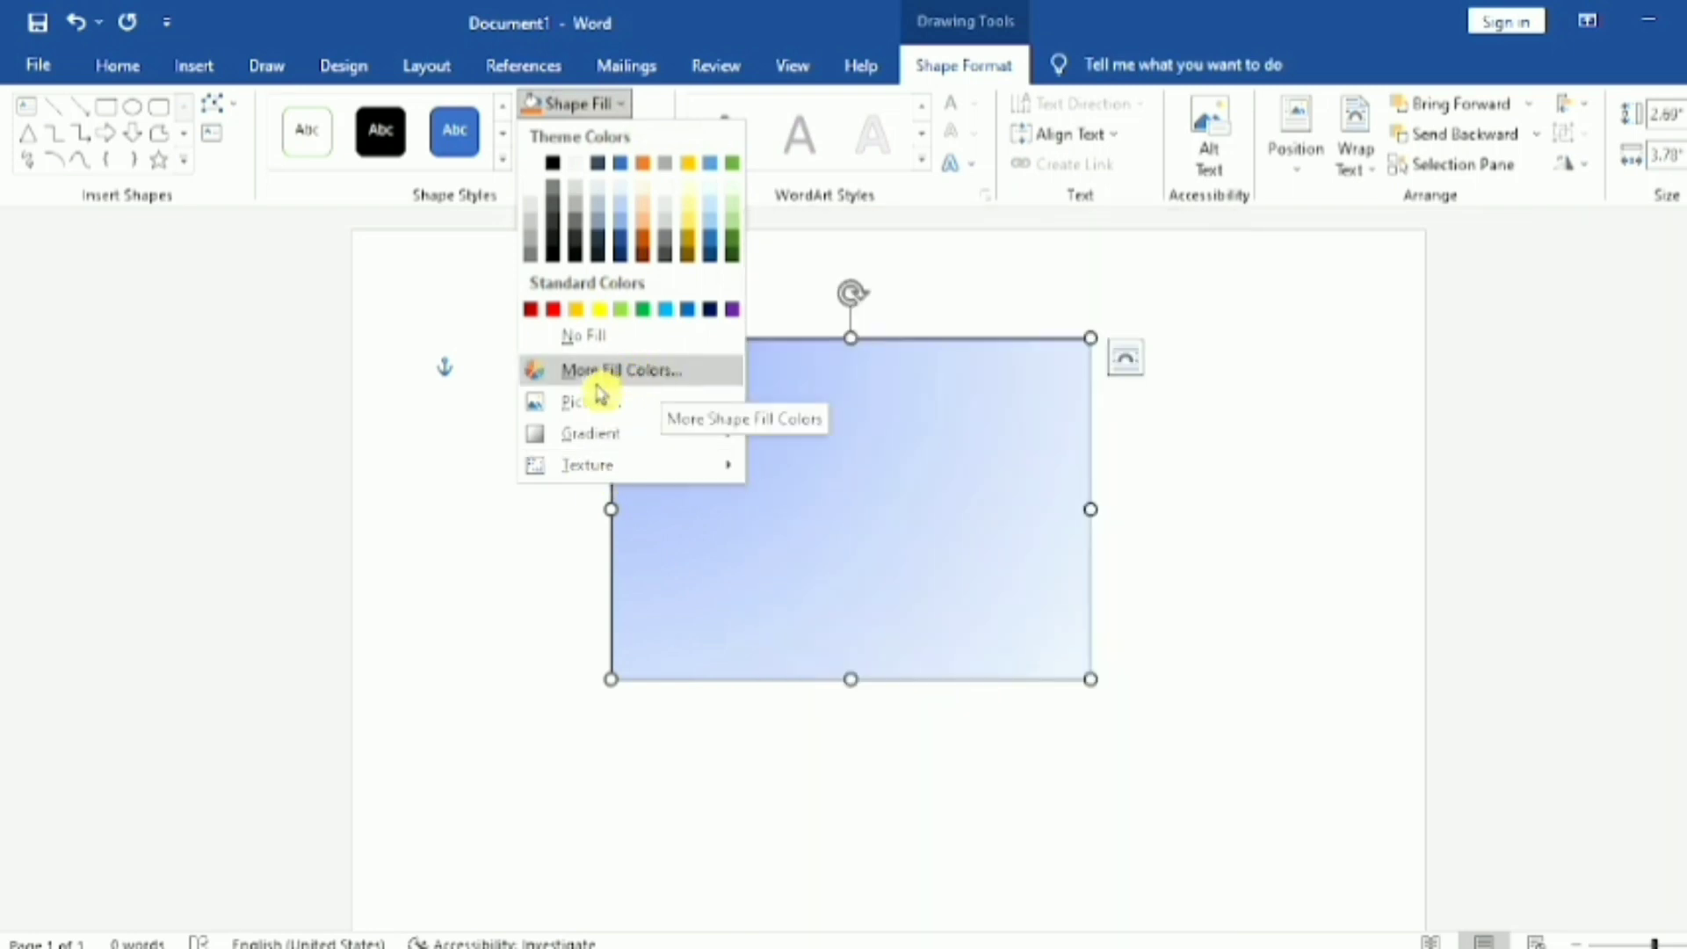
mouse_move(599, 442)
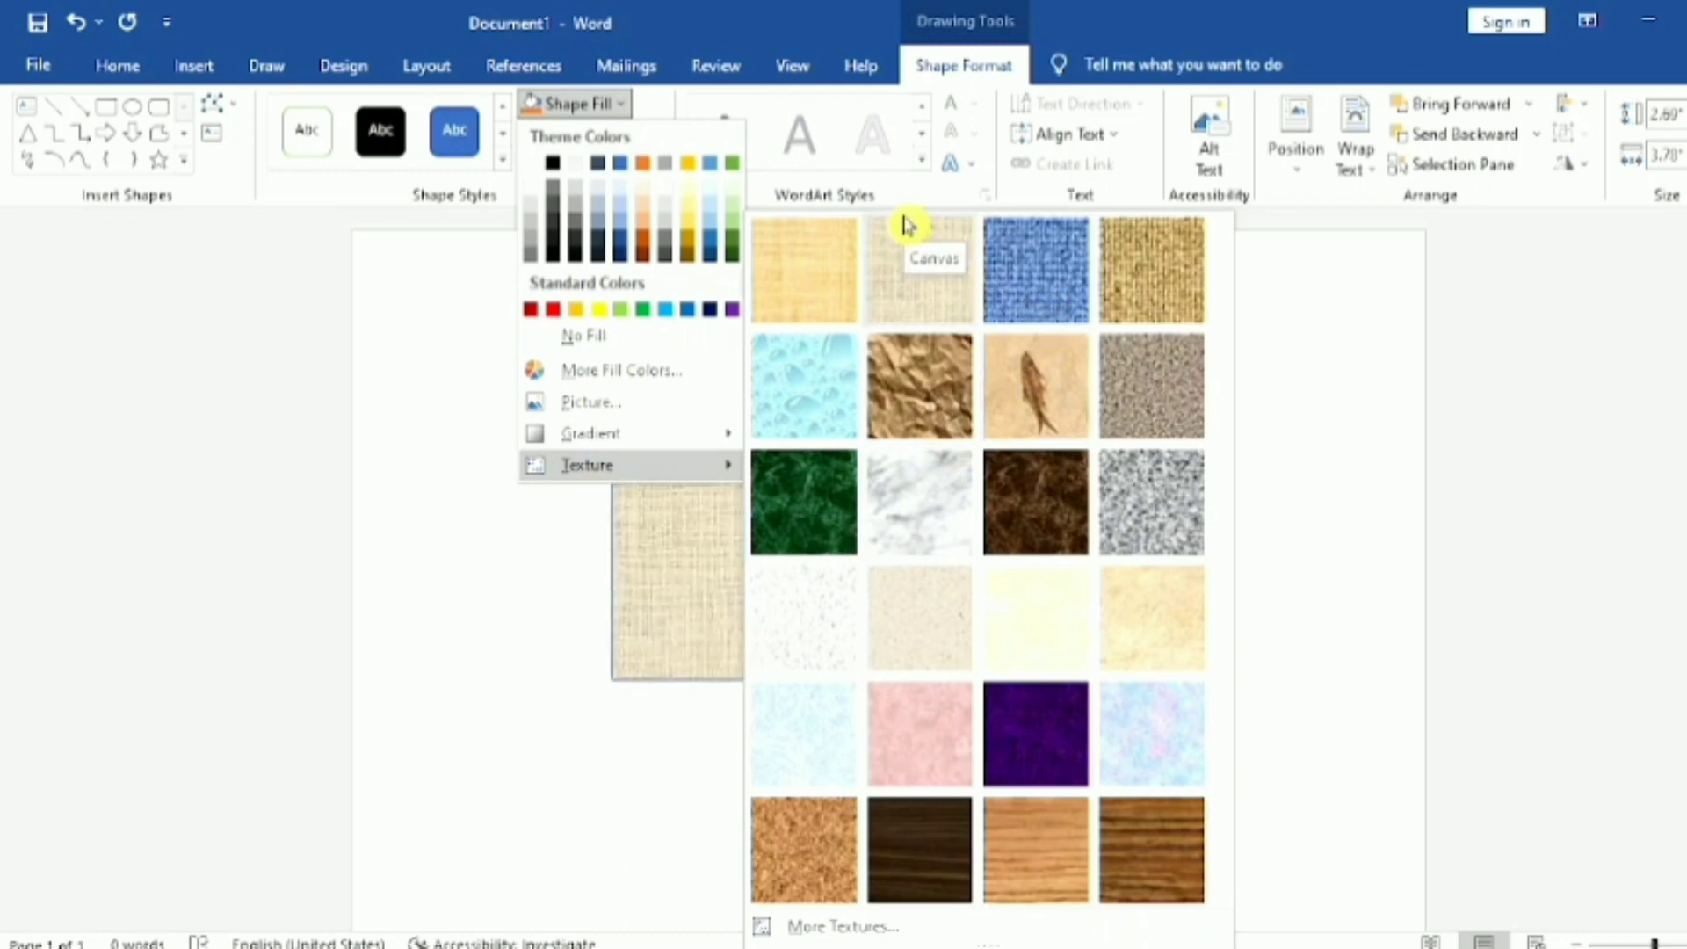
left_click(1107, 350)
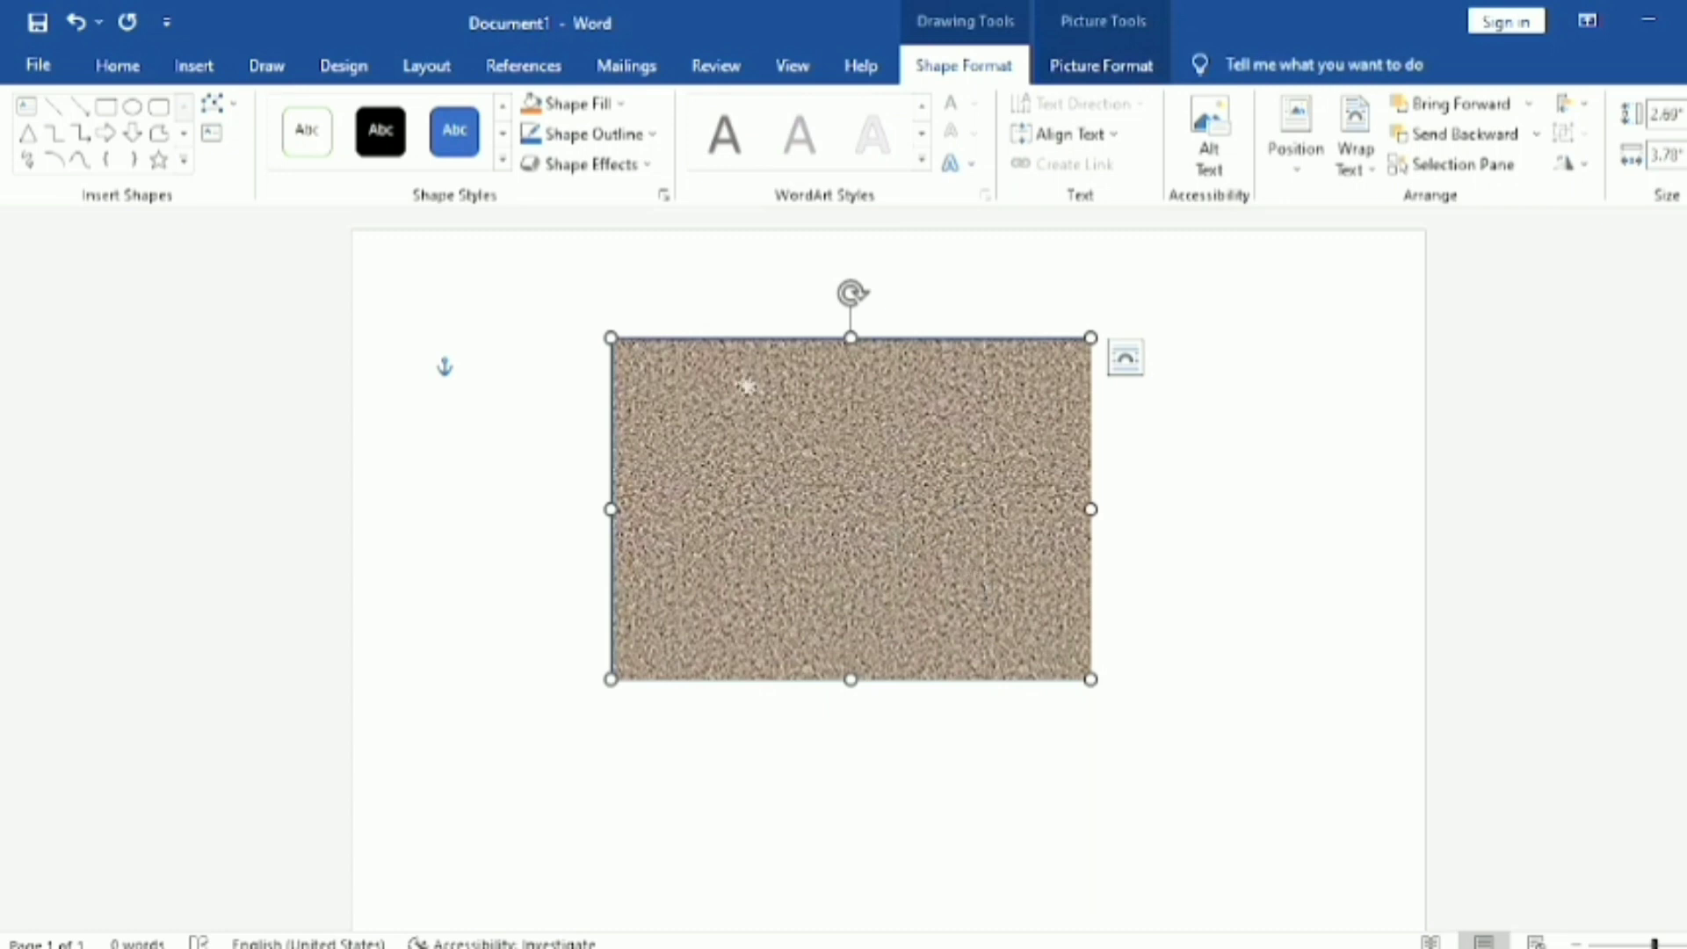
Step: Fill the rectangle with the brown wood texture at the end of the gallery's last row and deselect it
left_click(617, 103)
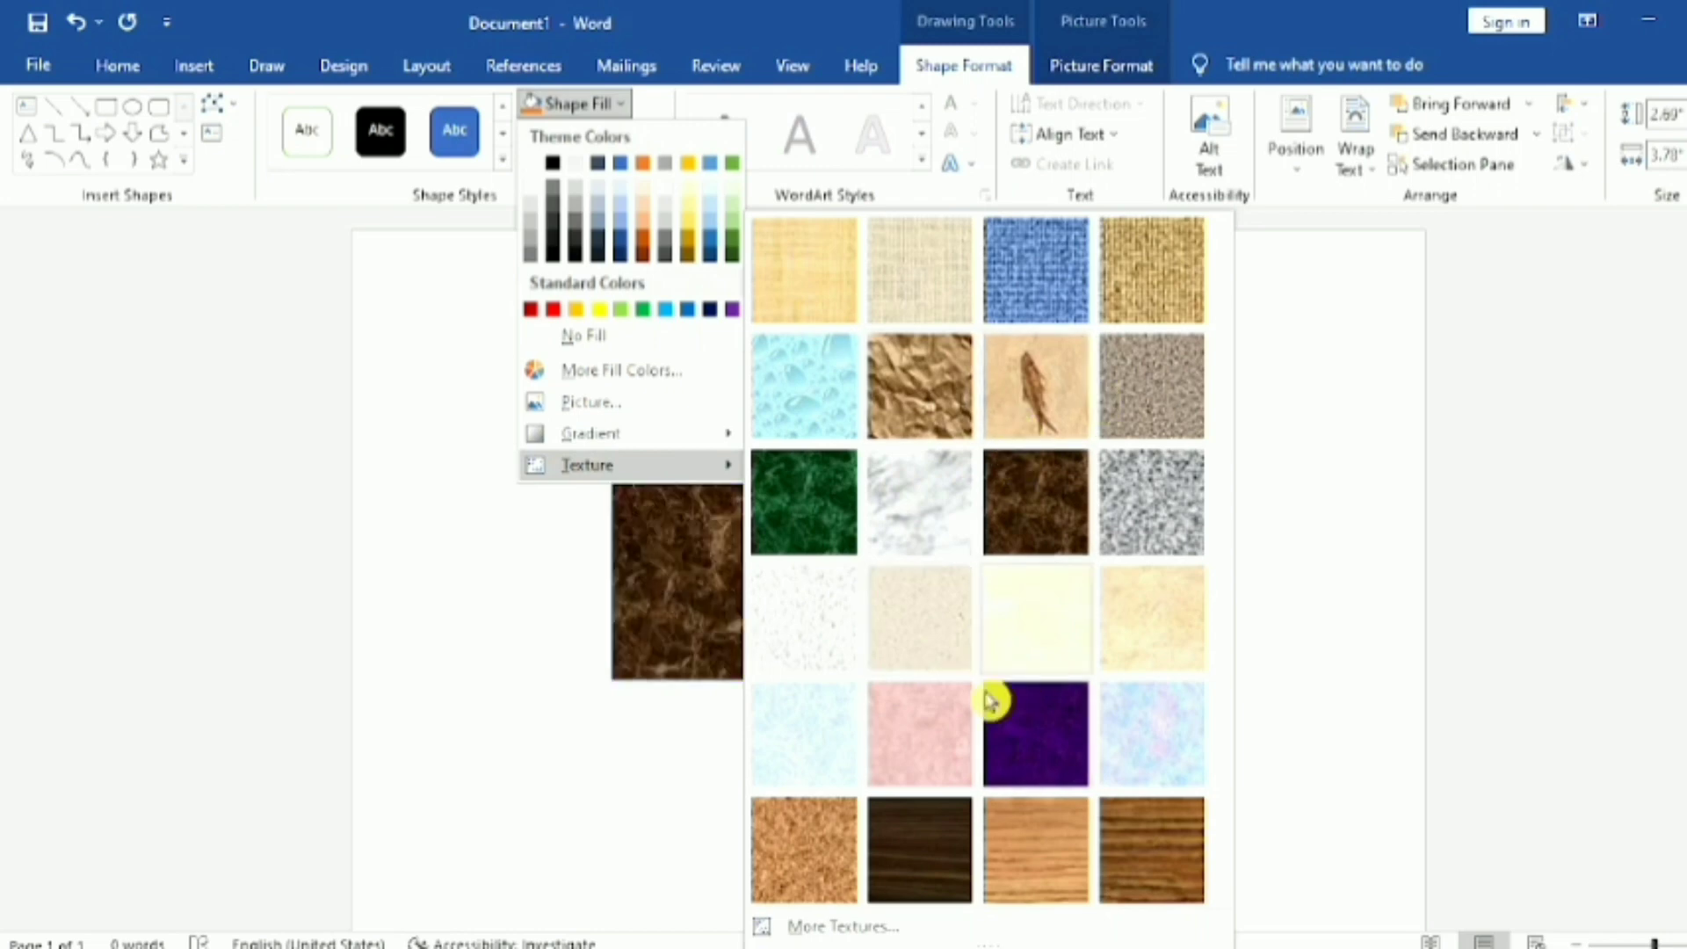
left_click(1177, 856)
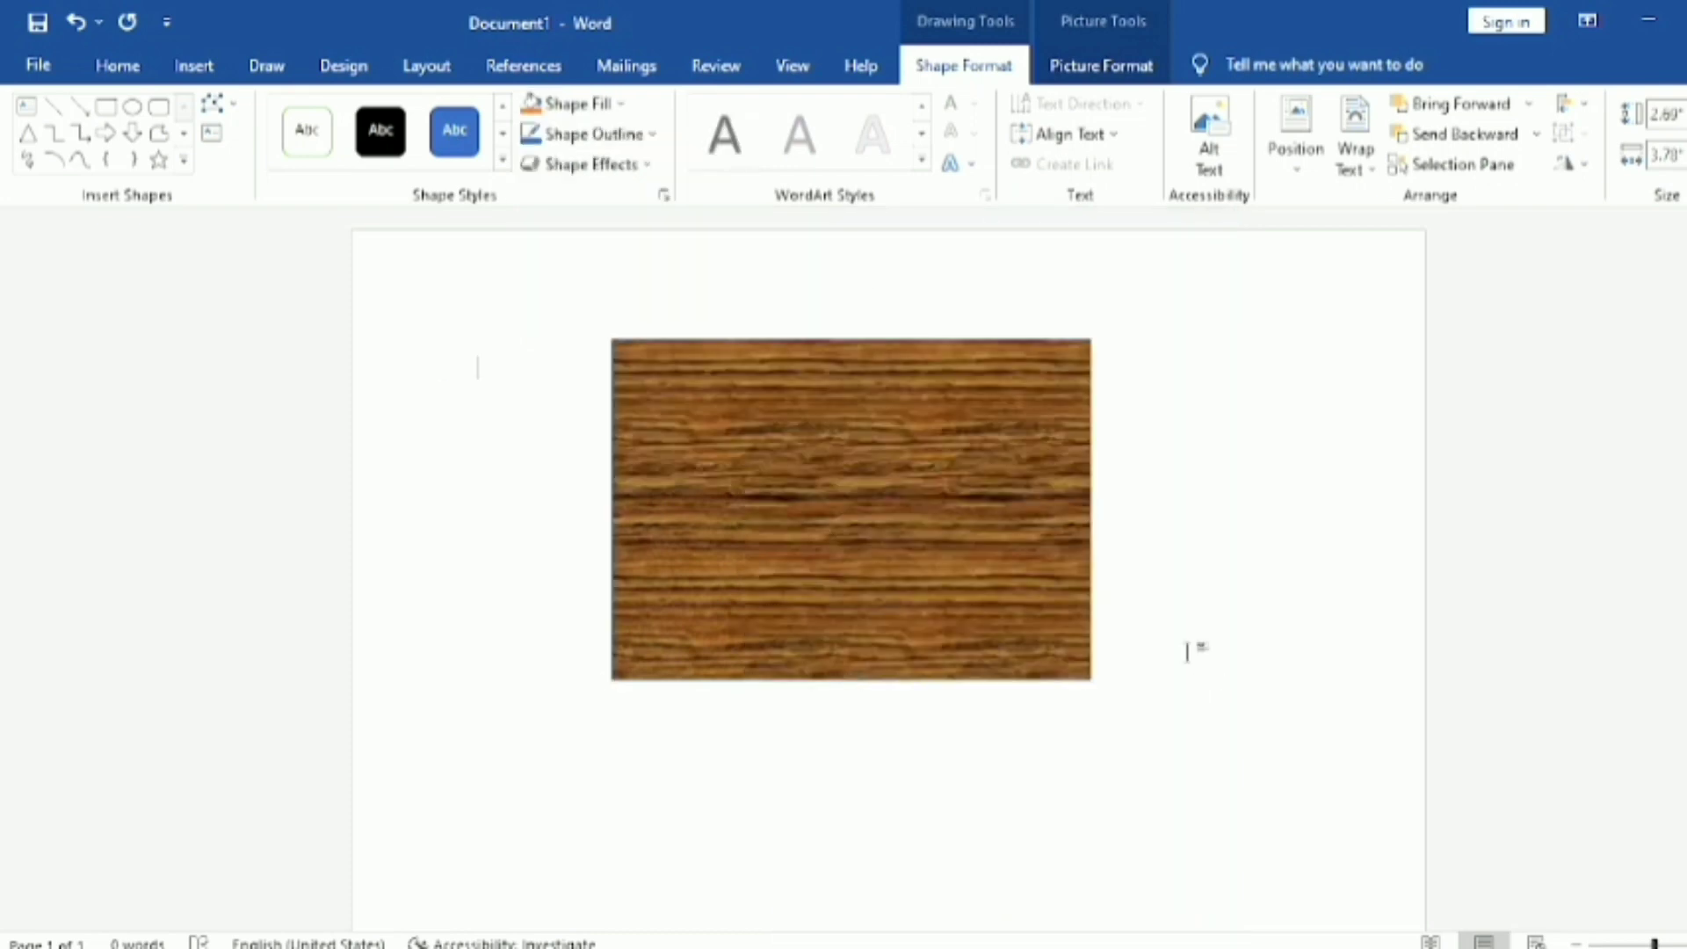
left_click(780, 288)
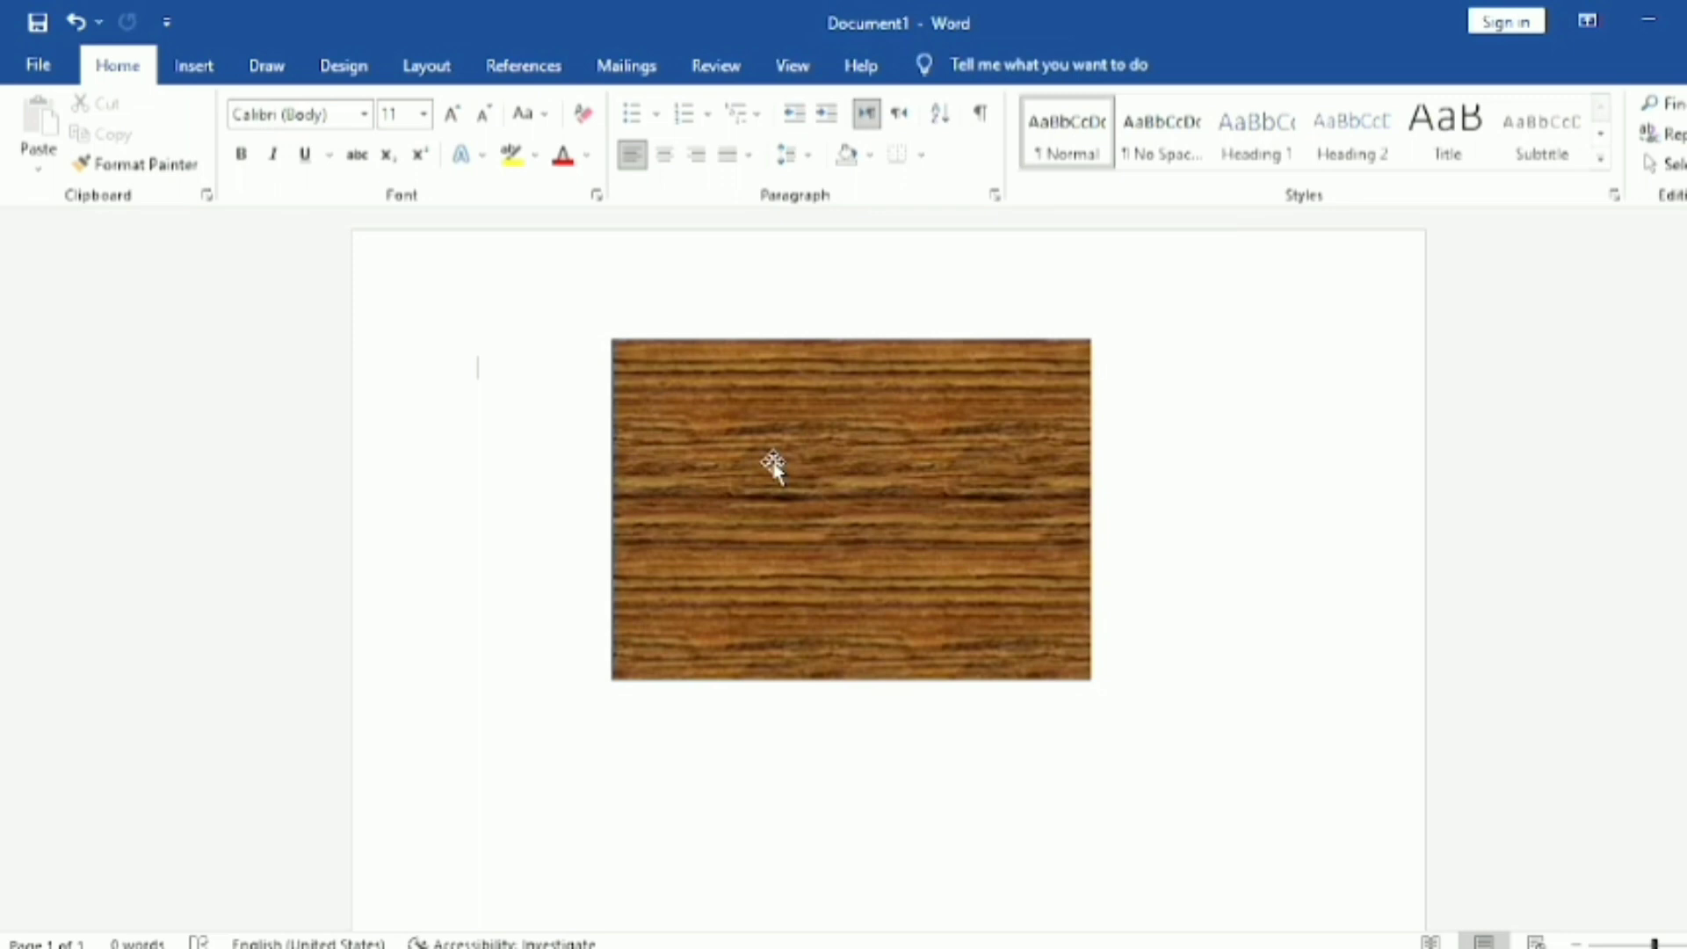
Step: Select the wood-textured rectangle and examine the picture border colors, weight and dash options
left_click(773, 465)
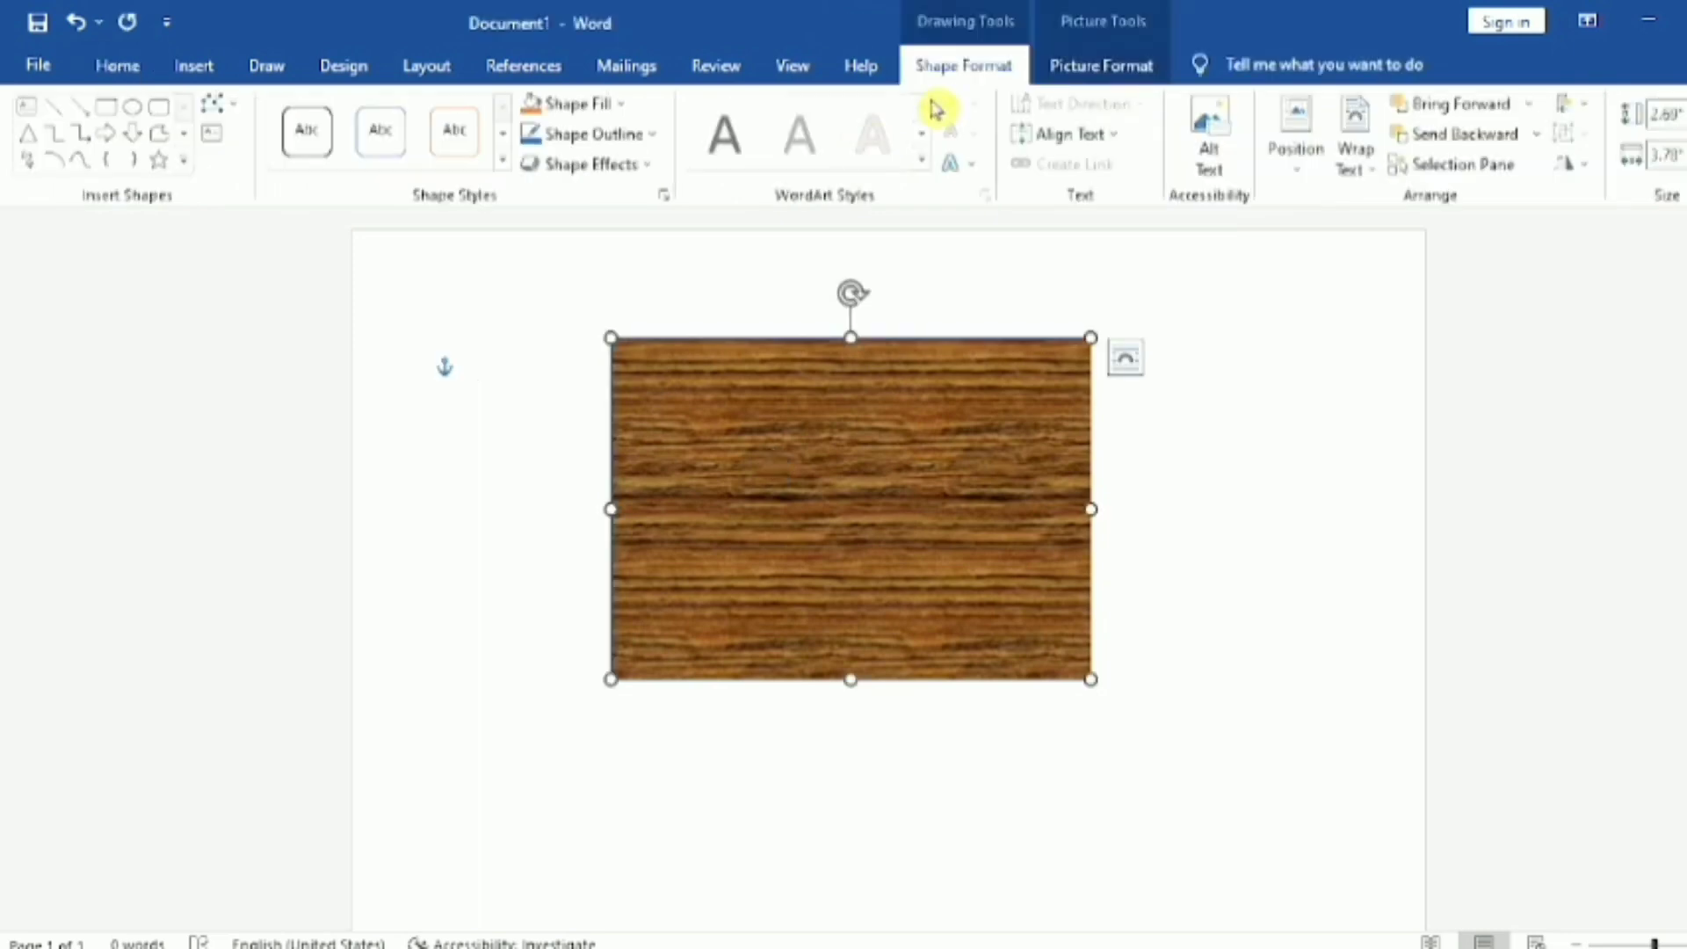
left_click(1104, 67)
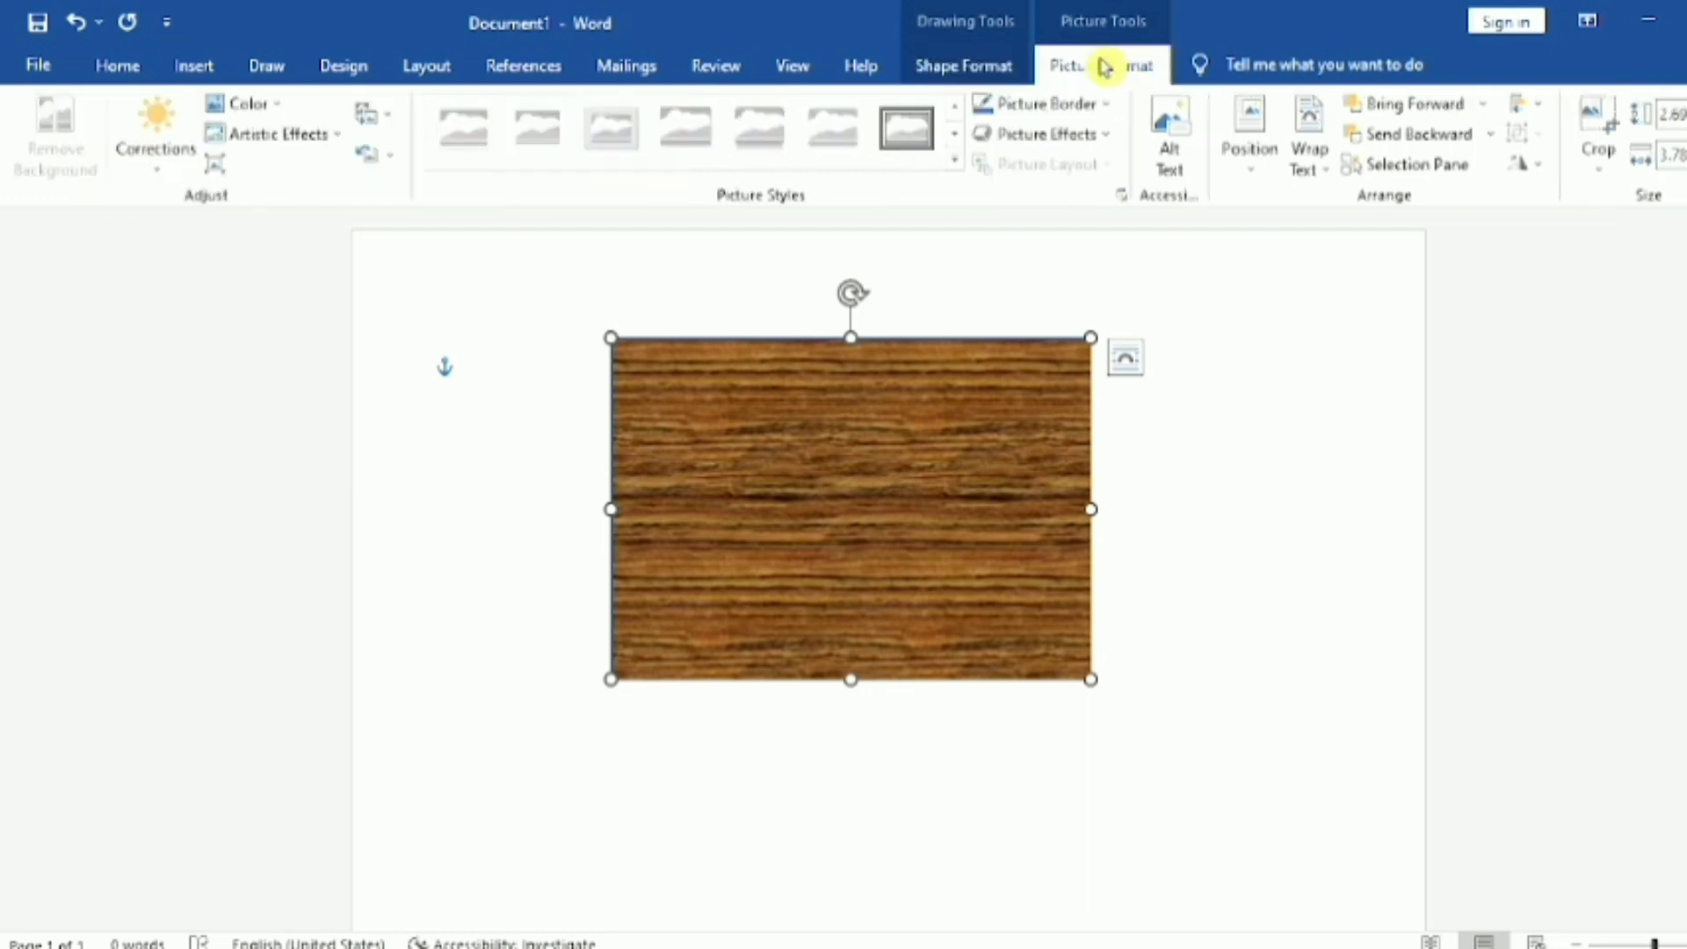
left_click(1109, 109)
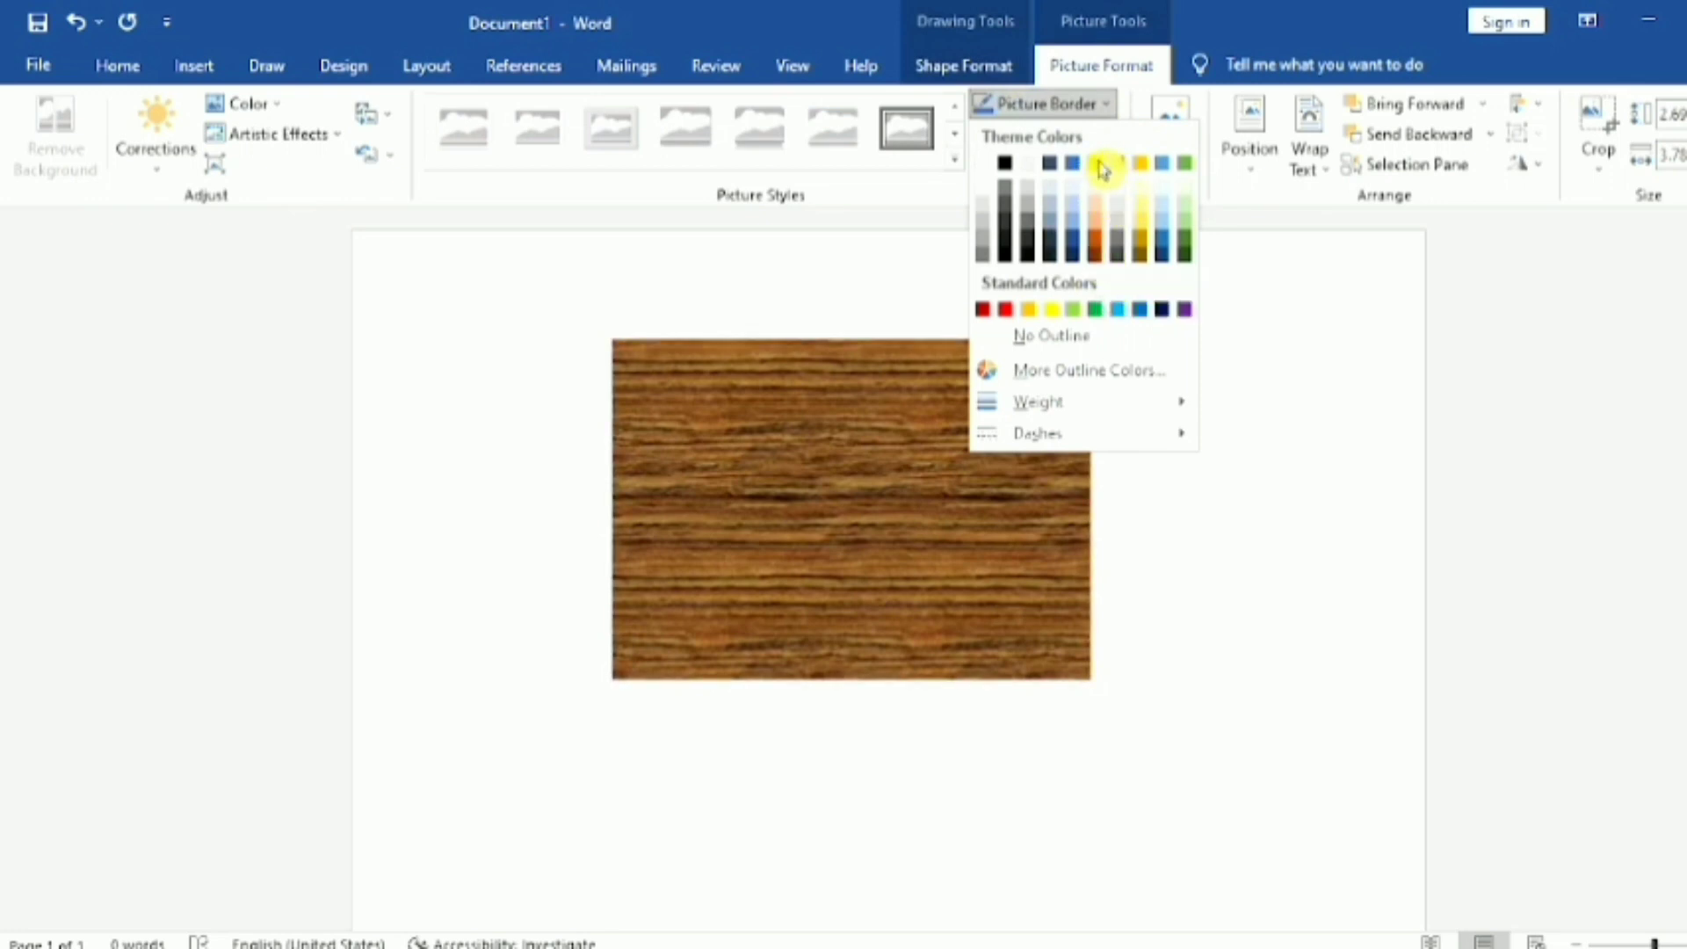
left_click(1172, 530)
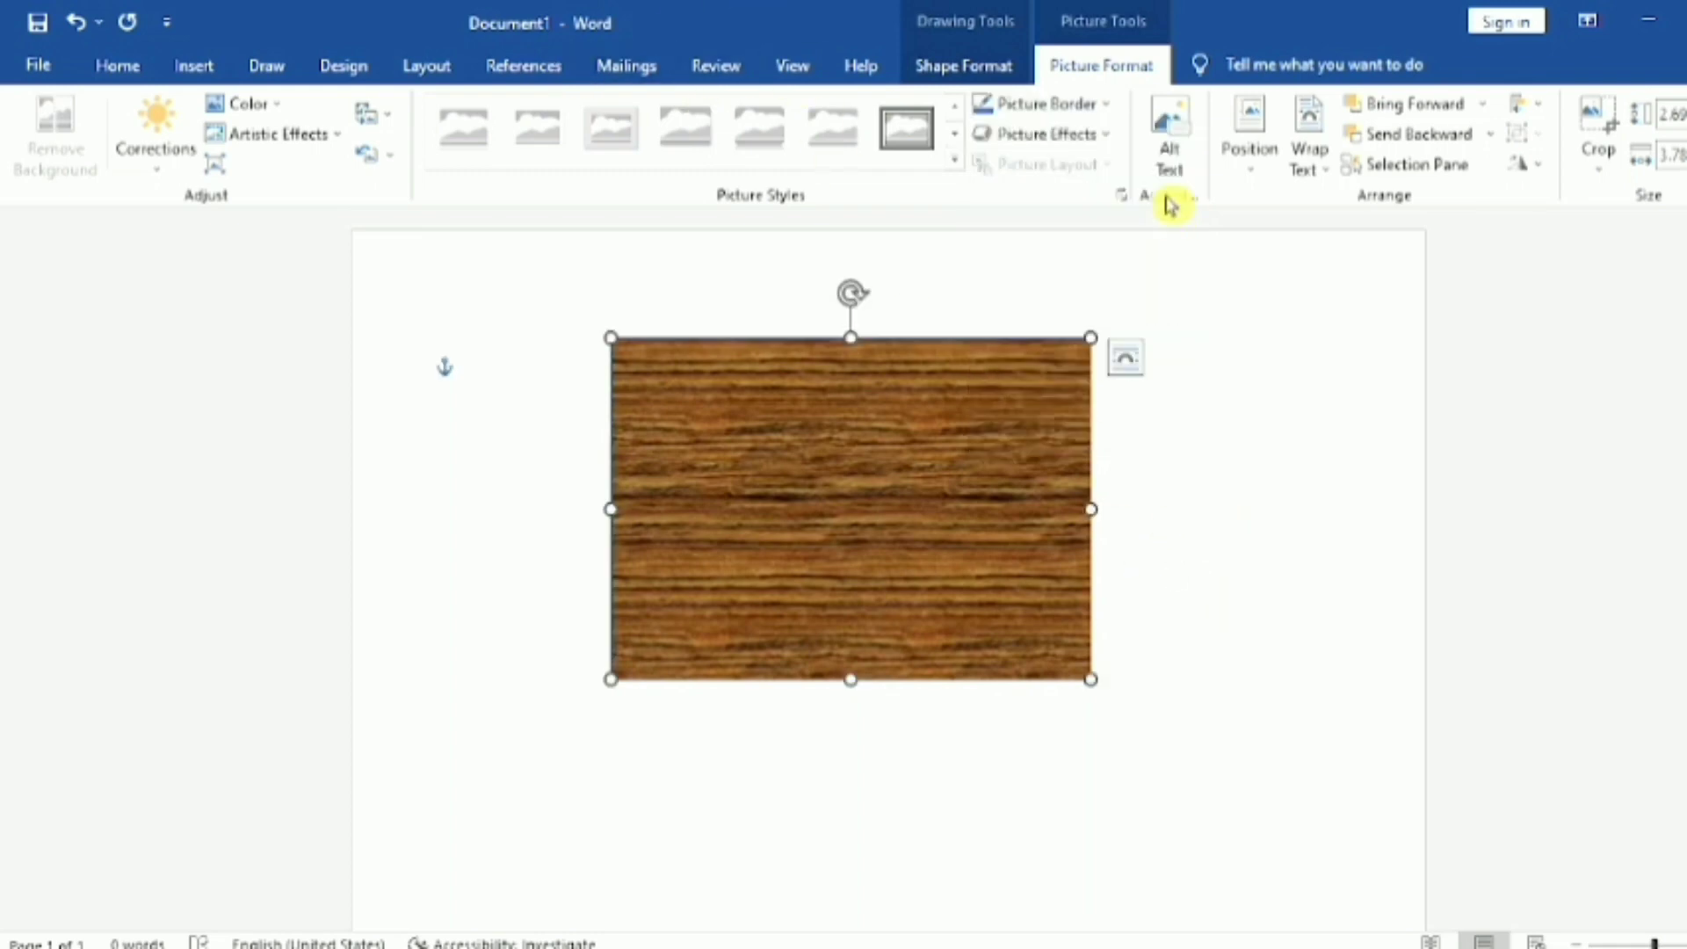
Step: Try an orange and a black theme color for the rectangle's shape outline
left_click(990, 81)
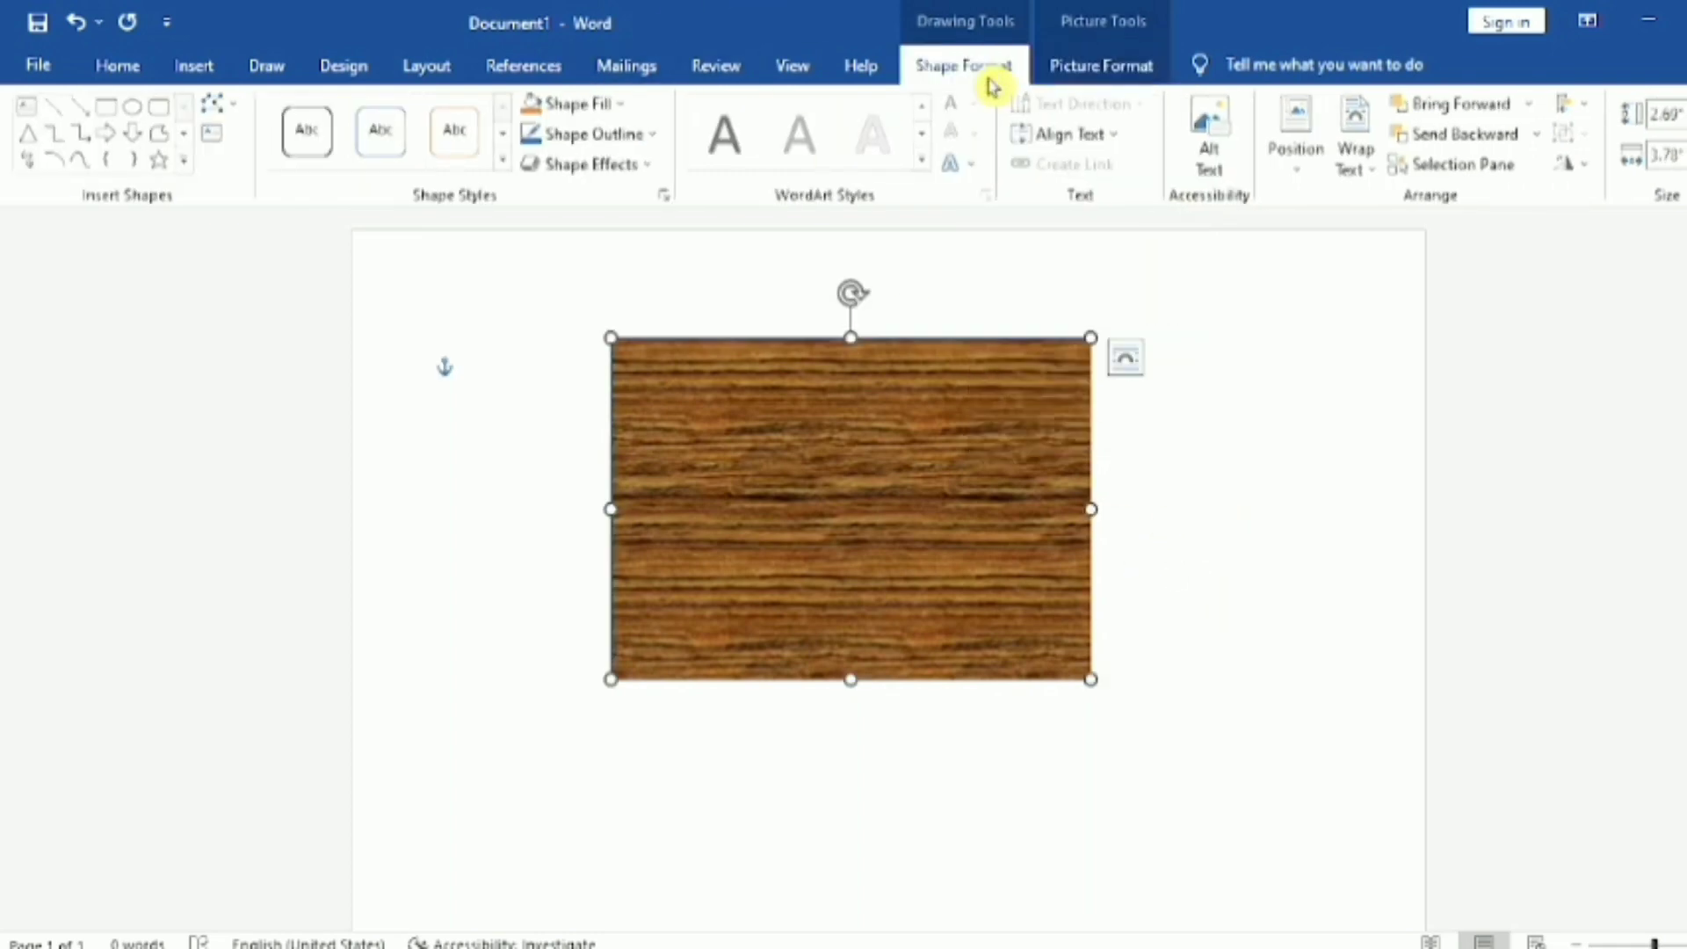
left_click(661, 141)
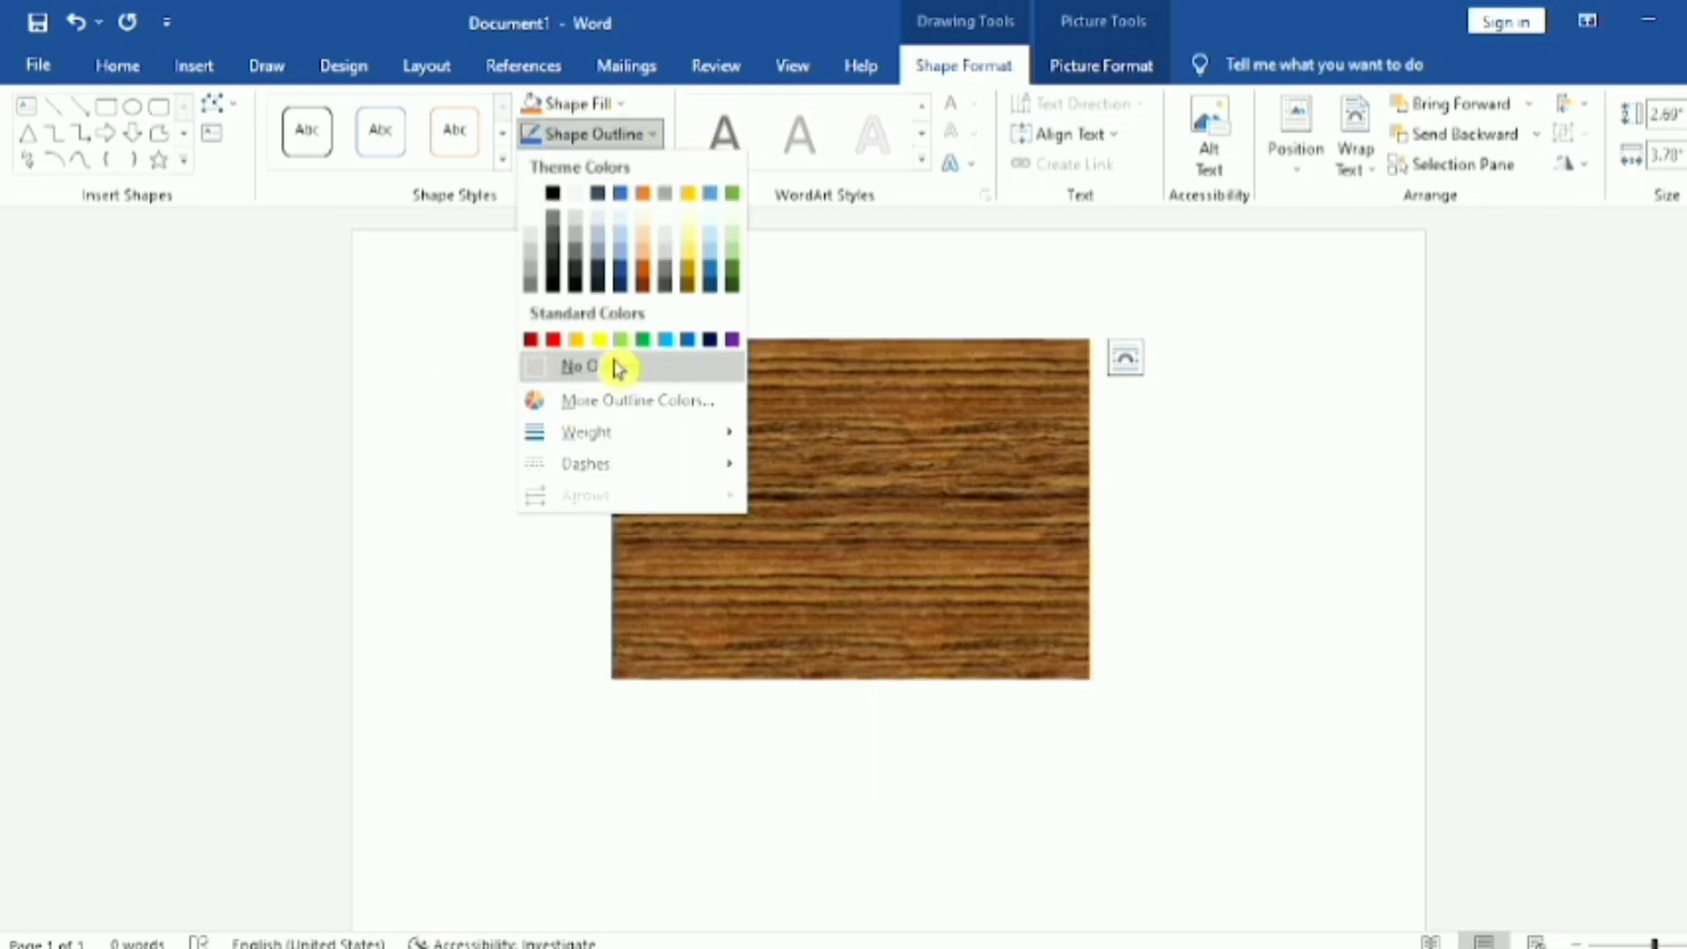
left_click(646, 195)
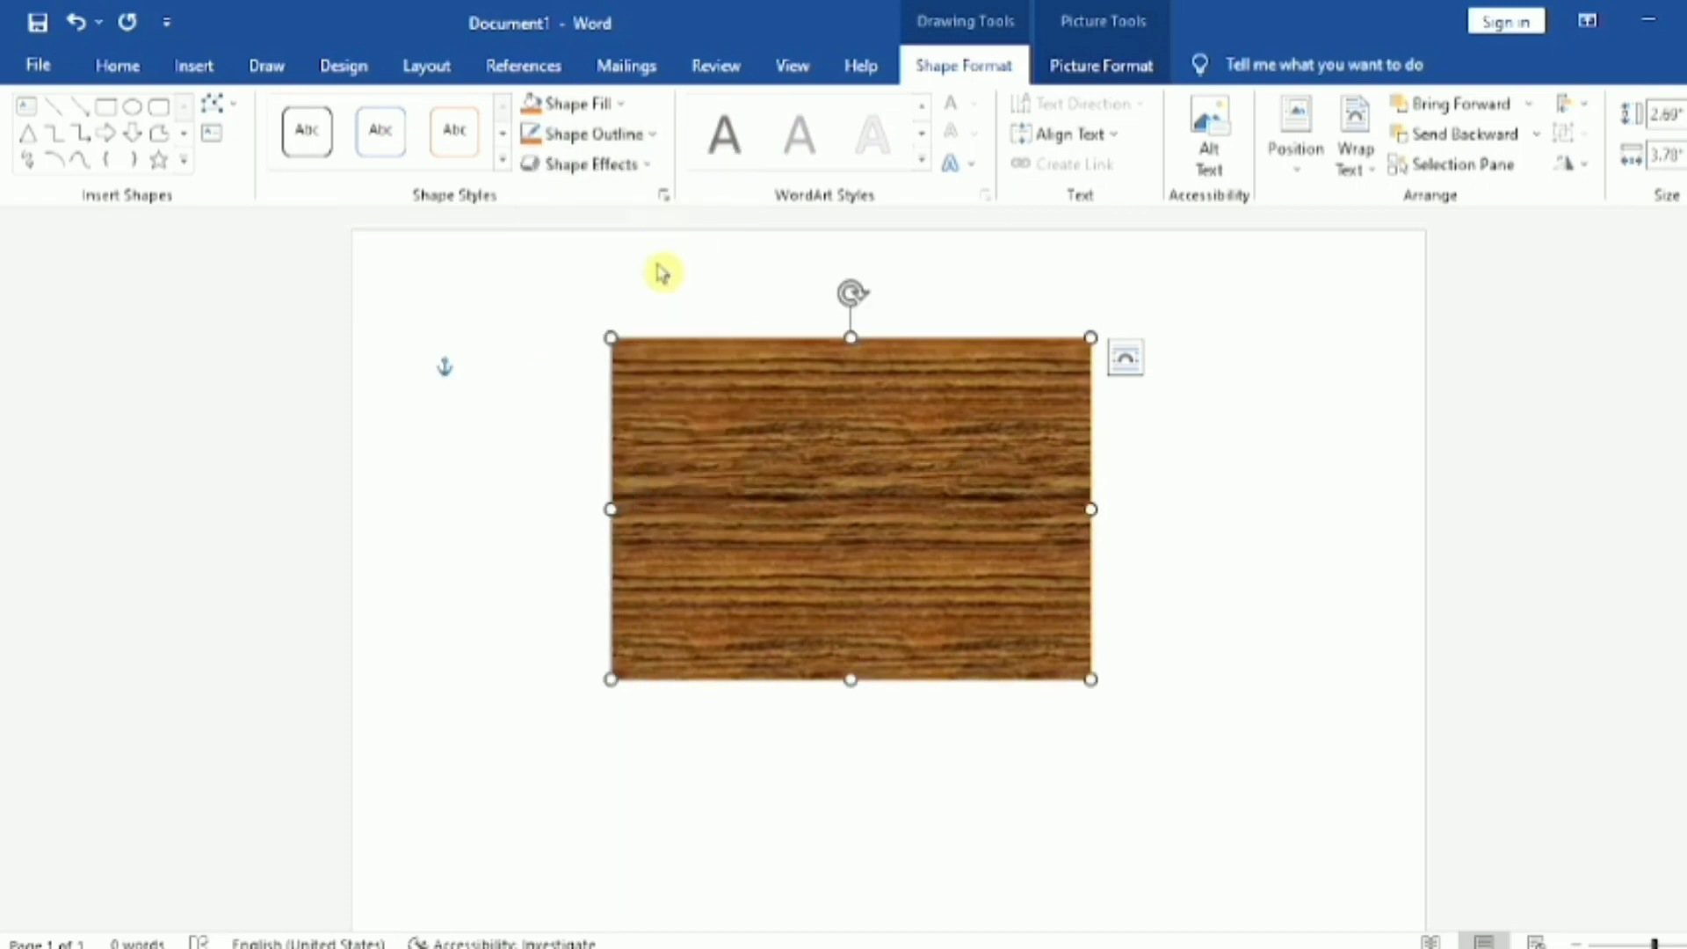
left_click(659, 138)
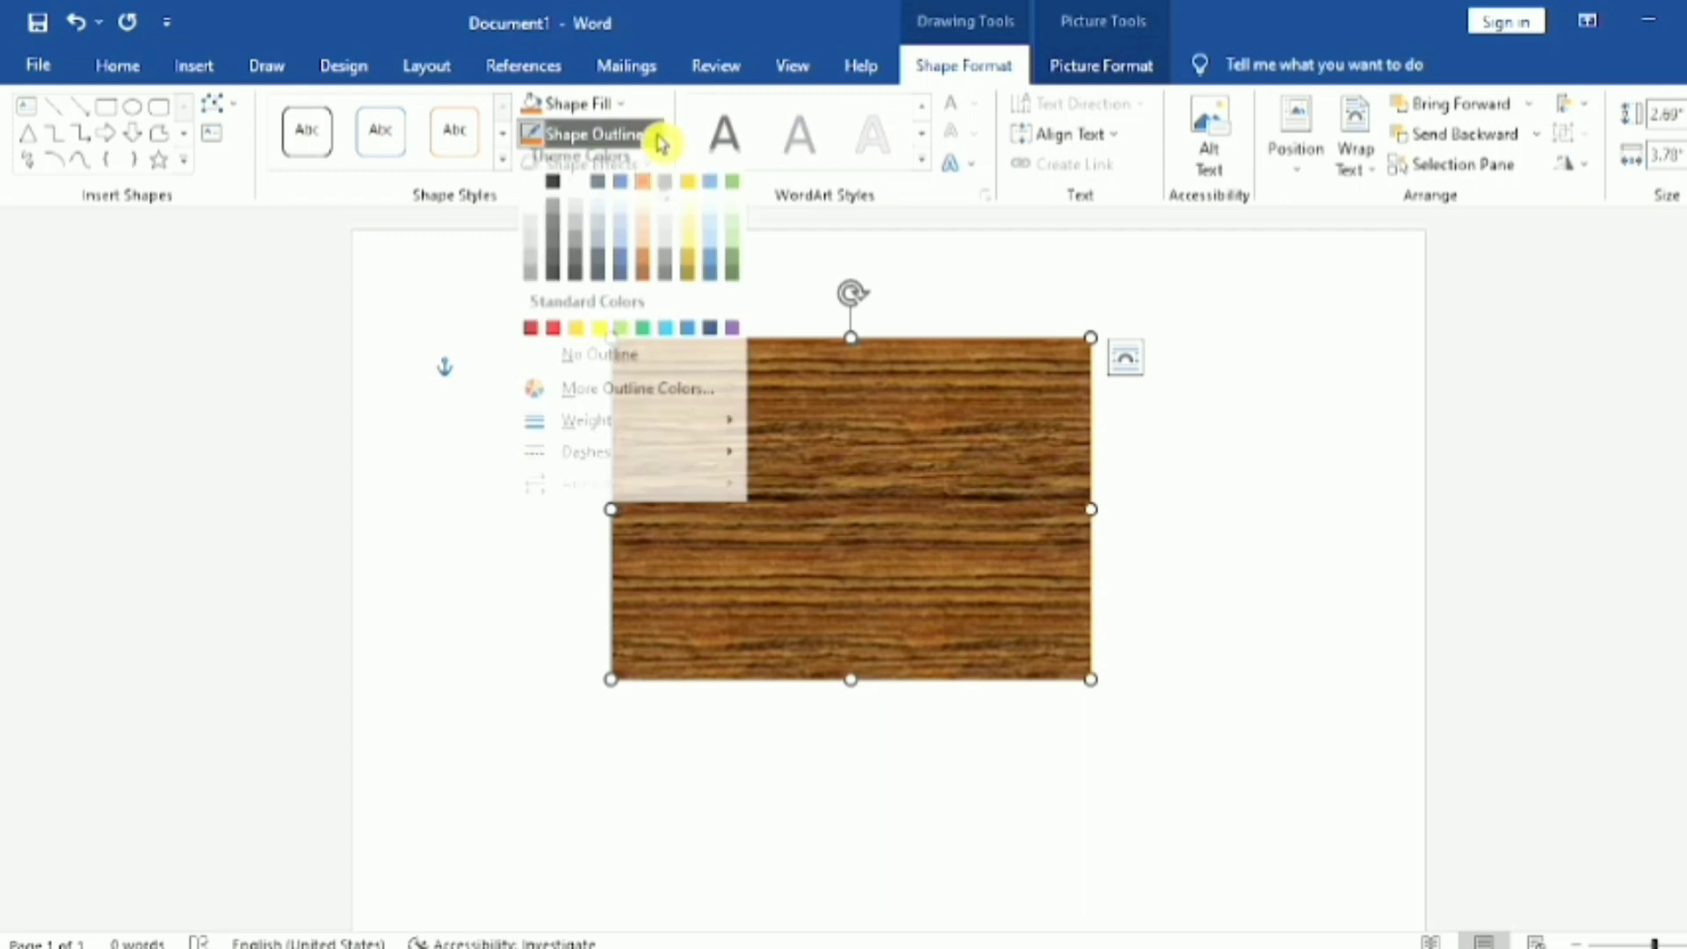
left_click(552, 199)
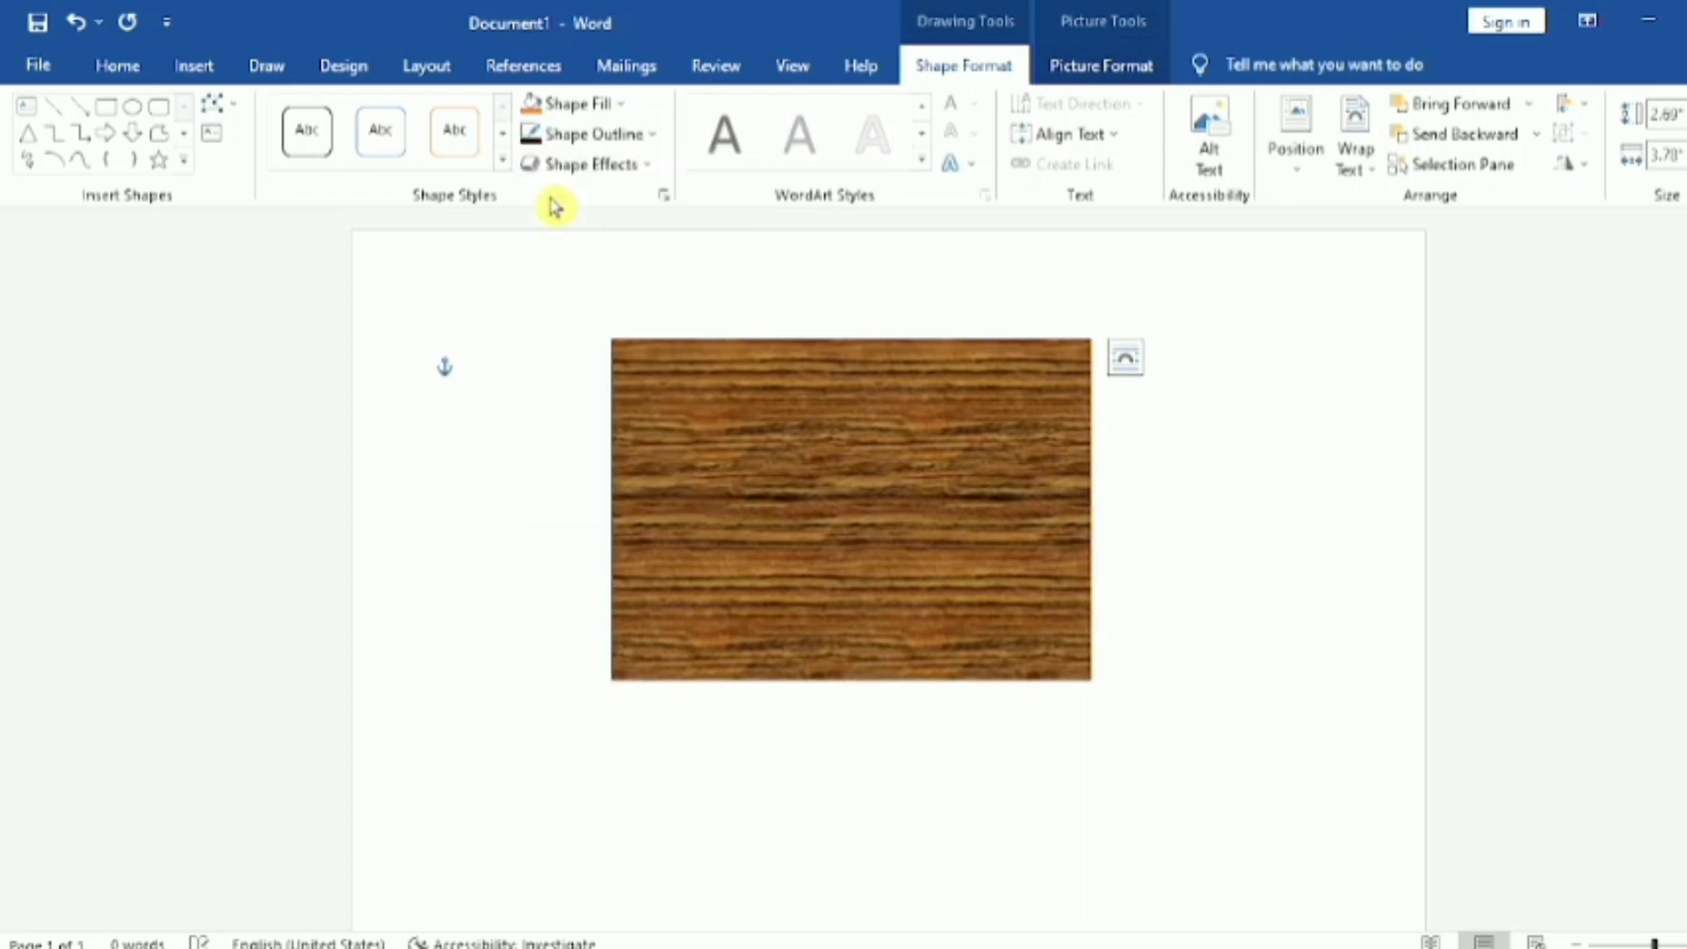
Step: Set the weight of the rectangle's outline to 4½ pt
left_click(661, 136)
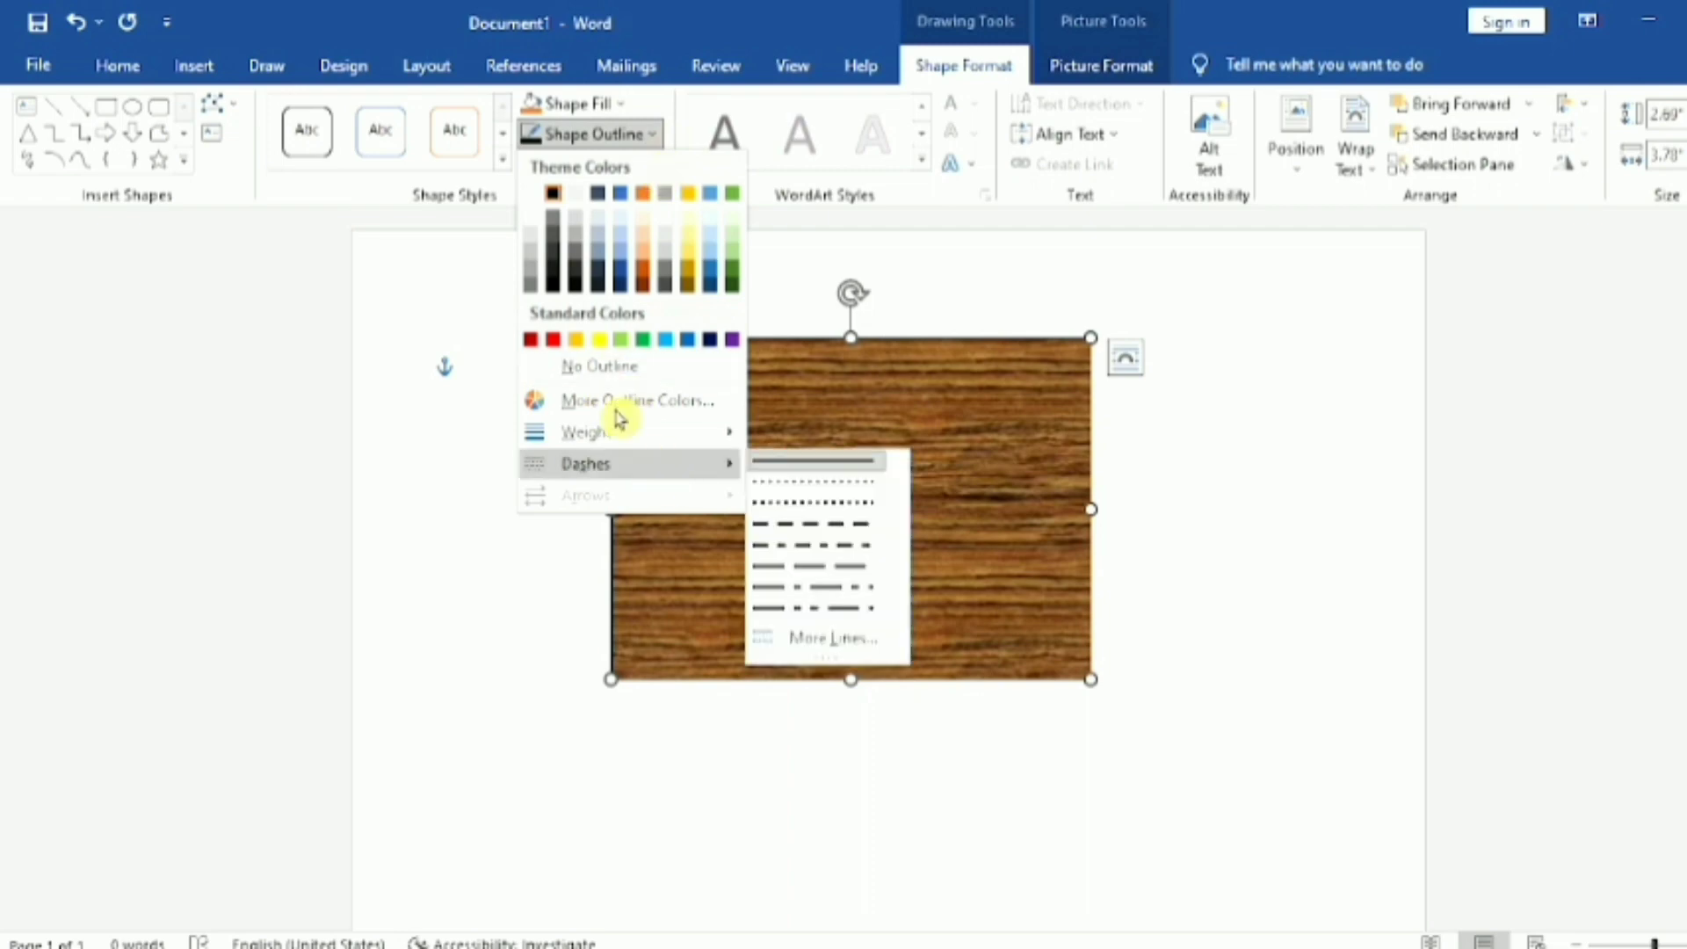
mouse_move(622, 433)
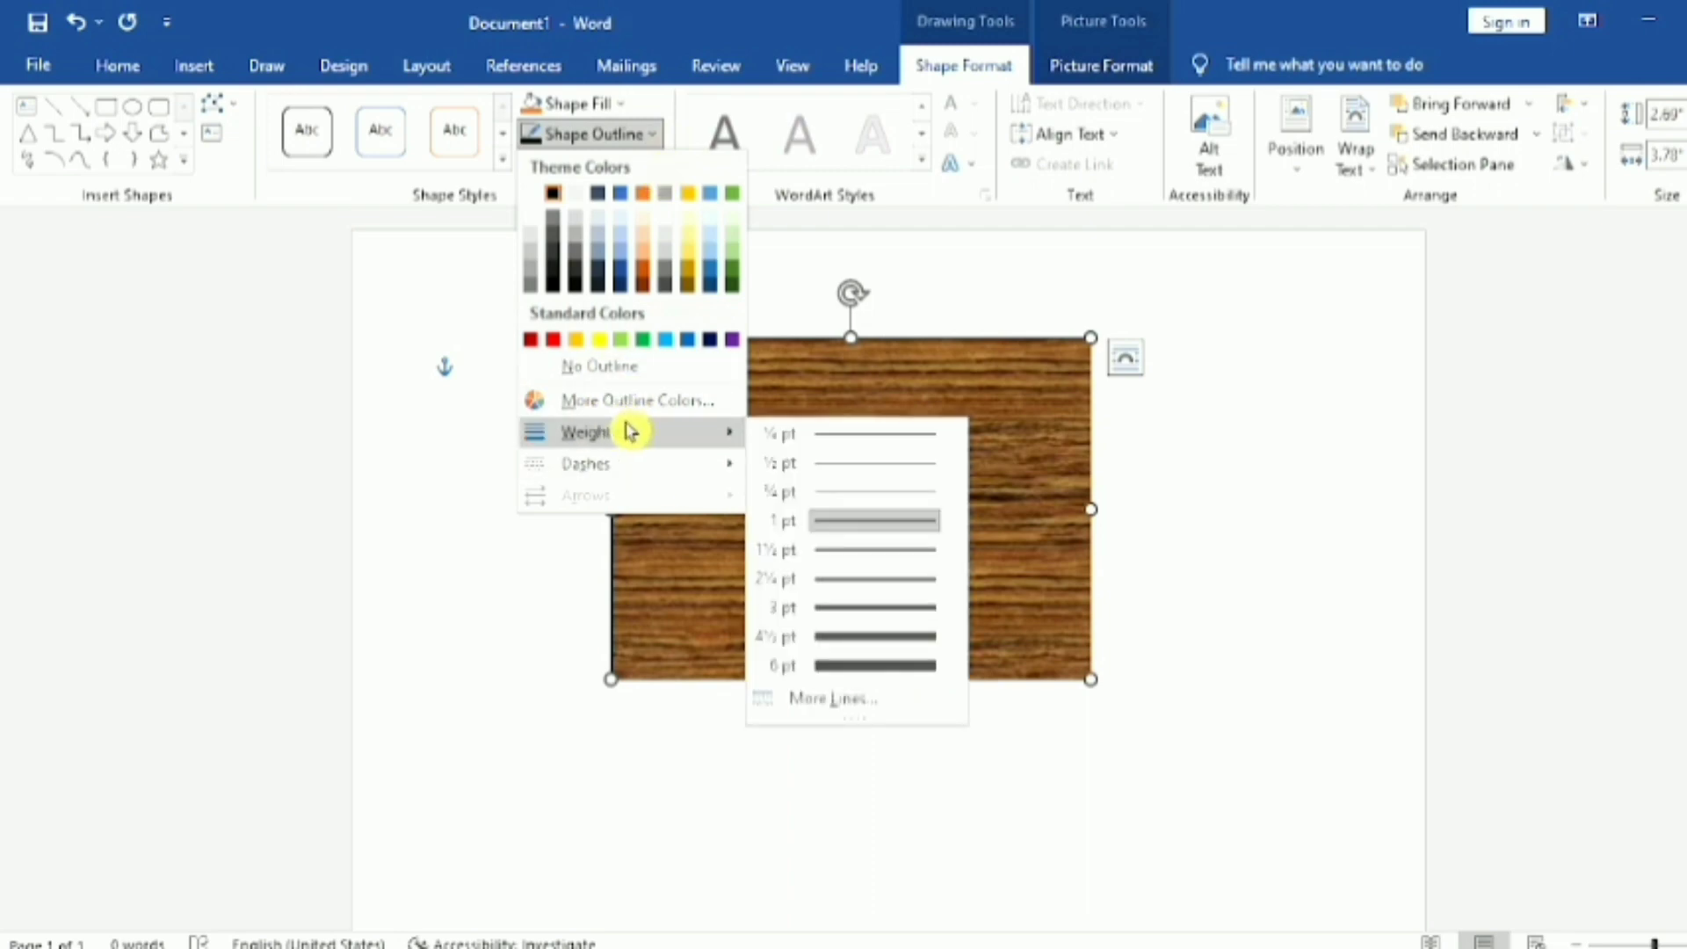
left_click(870, 641)
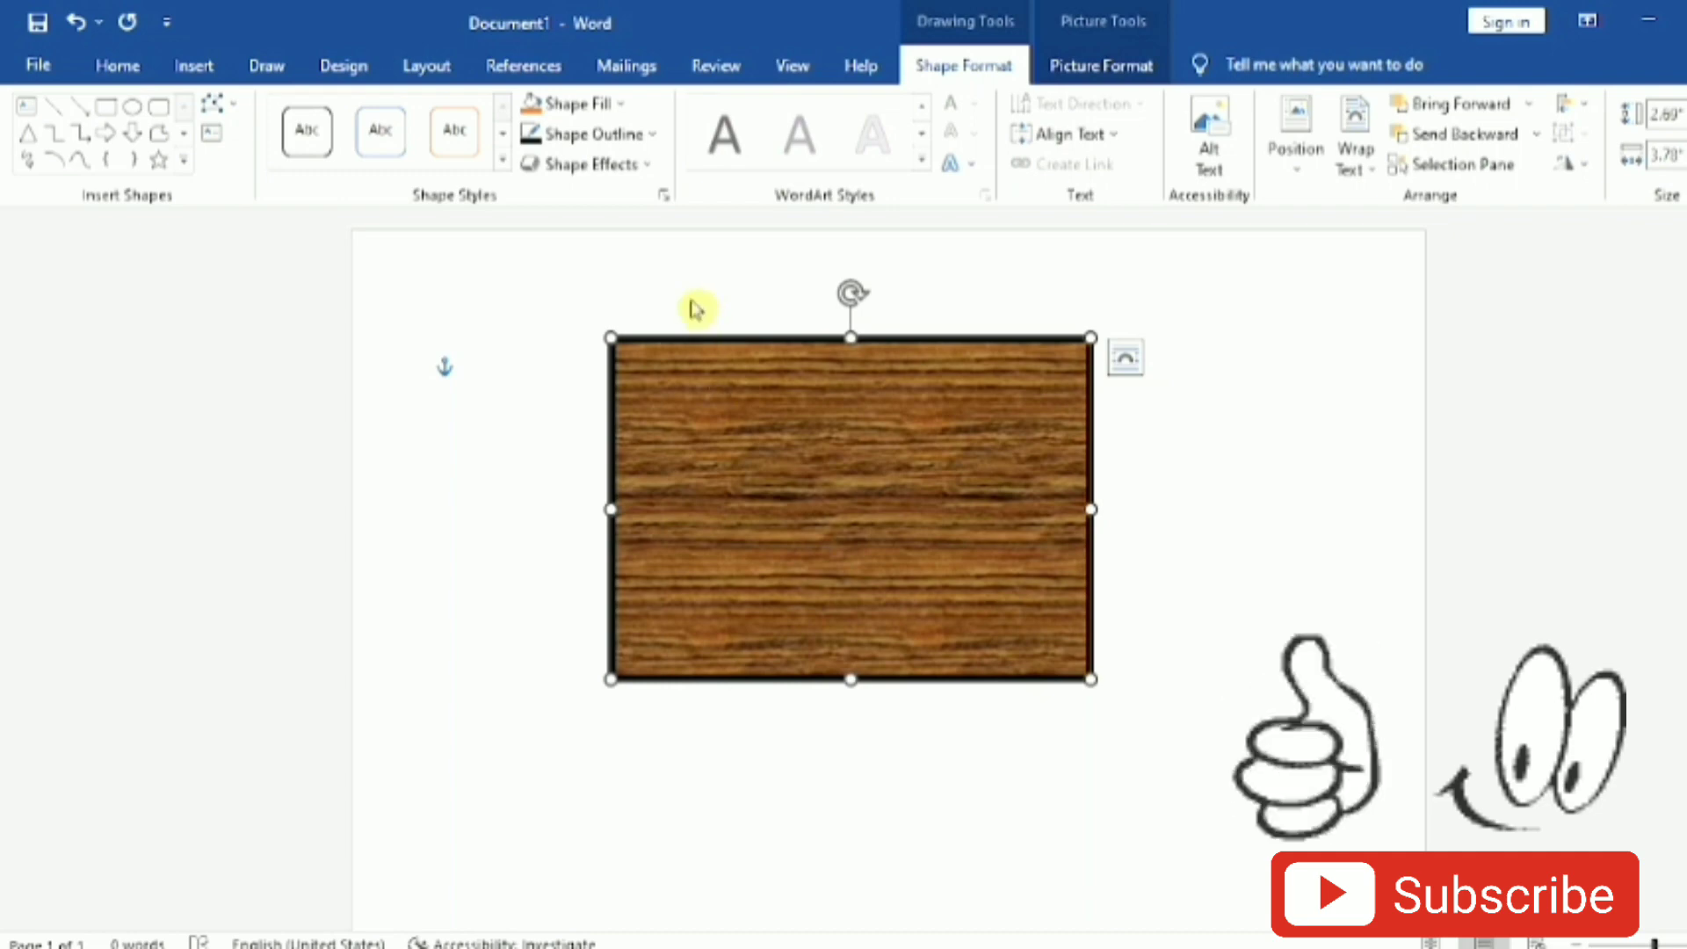
Step: Try a white outline on the rectangle, replace it with the standard light blue, and deselect the shape
left_click(654, 137)
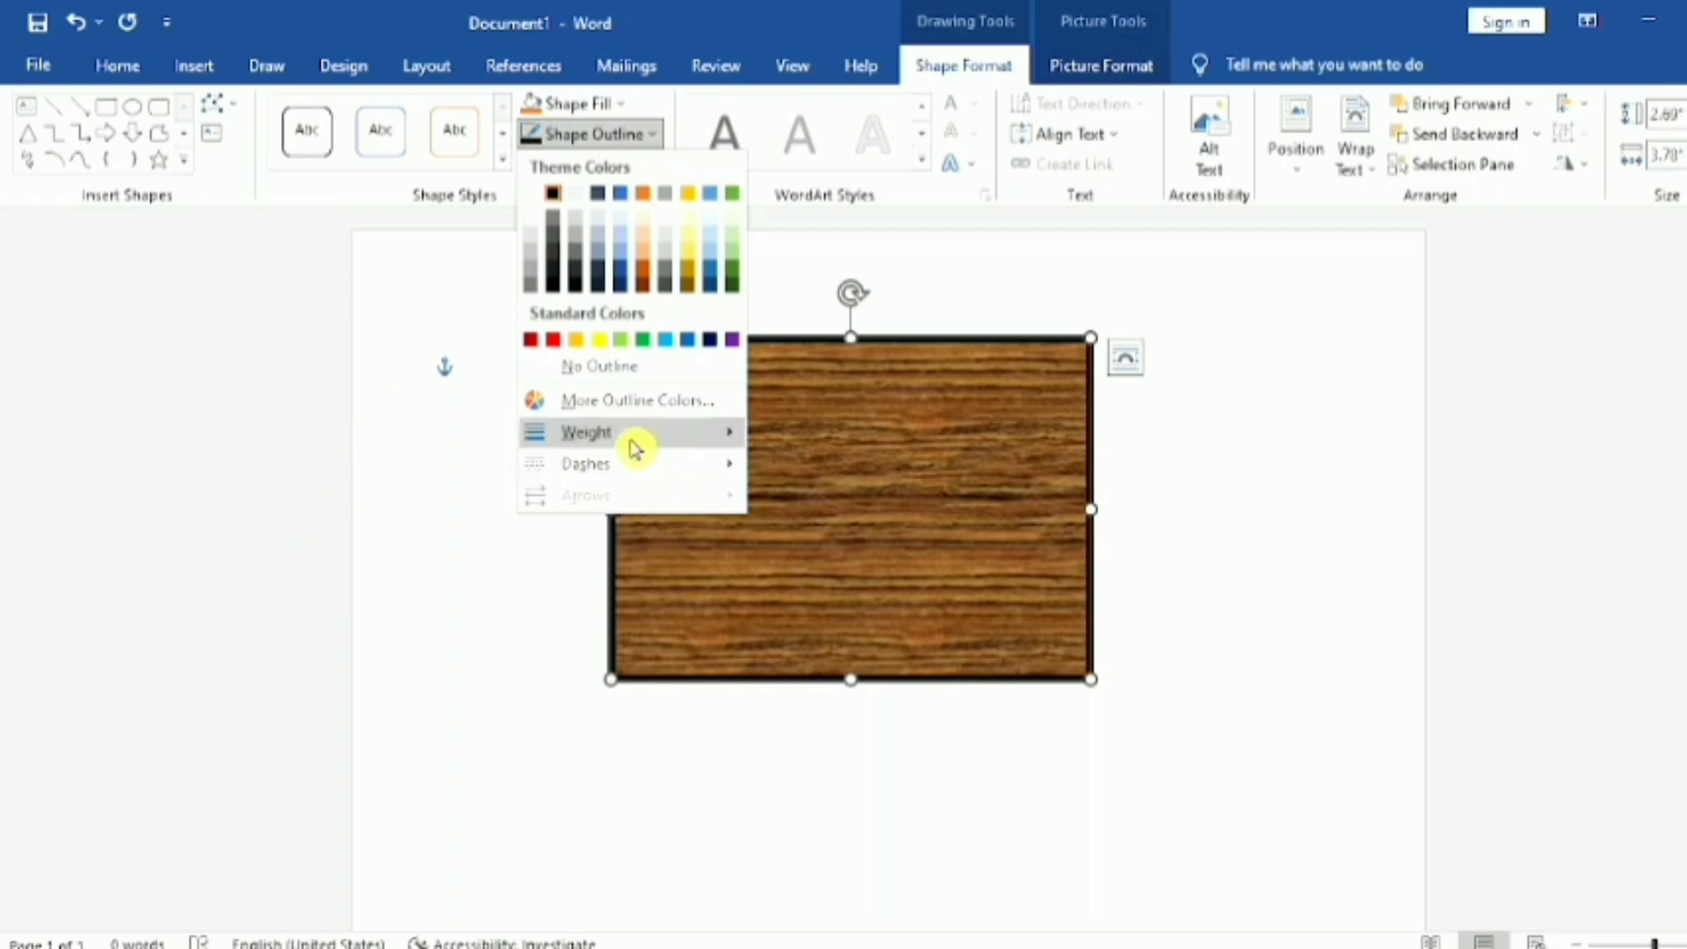
left_click(538, 195)
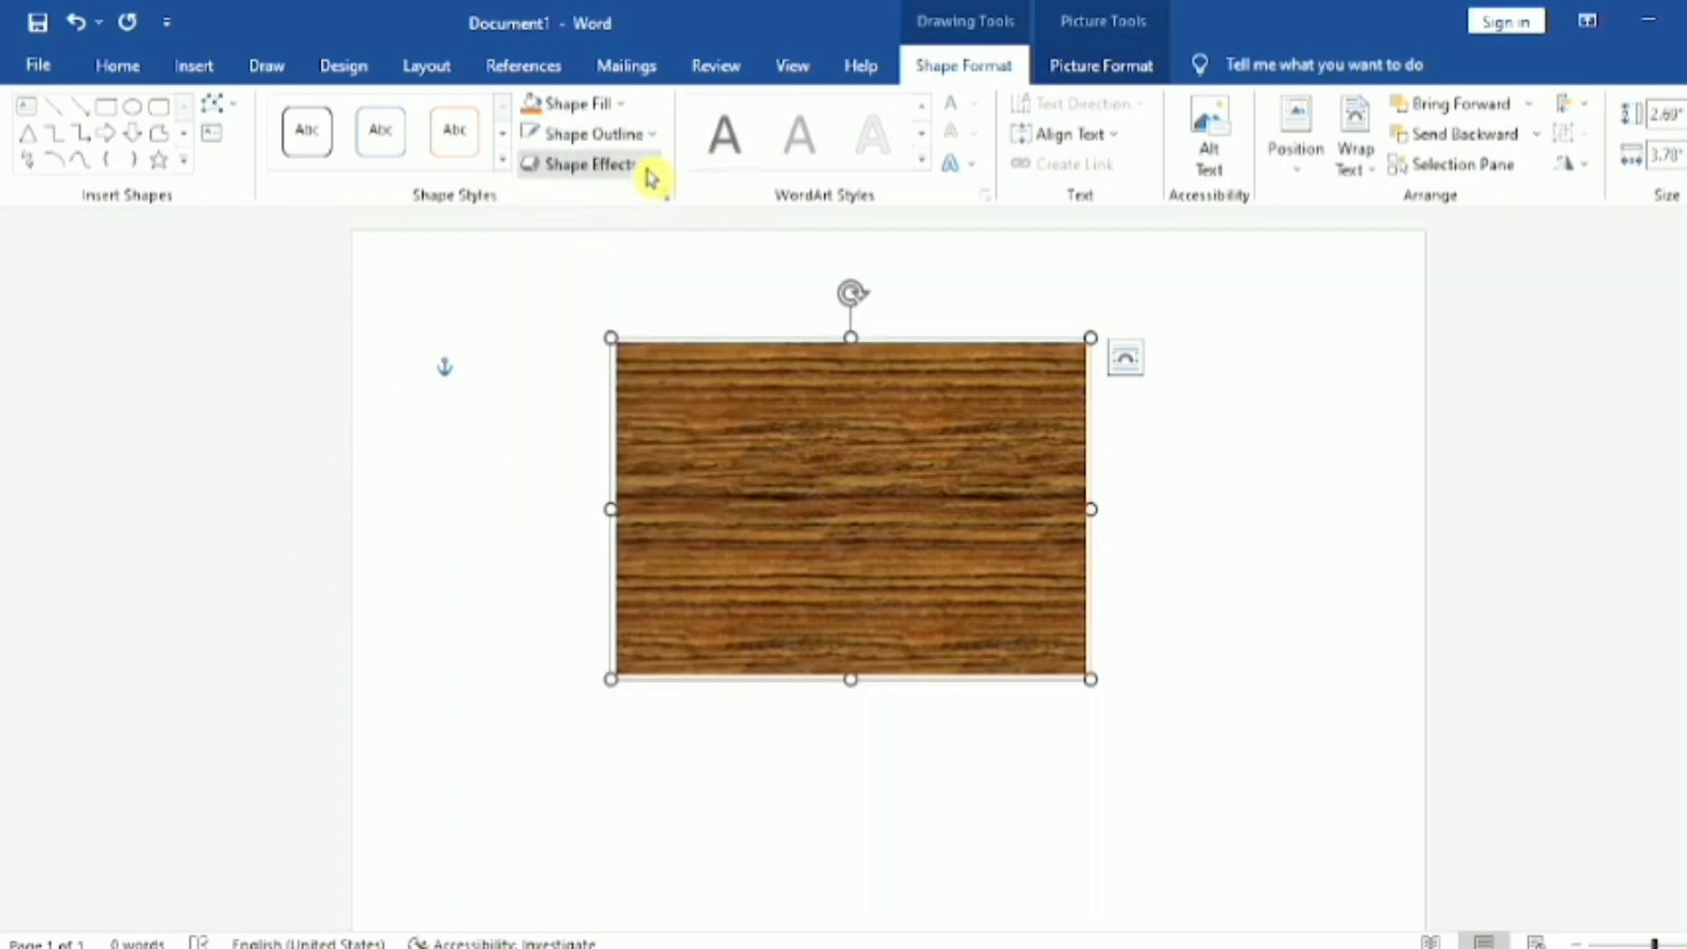
left_click(657, 139)
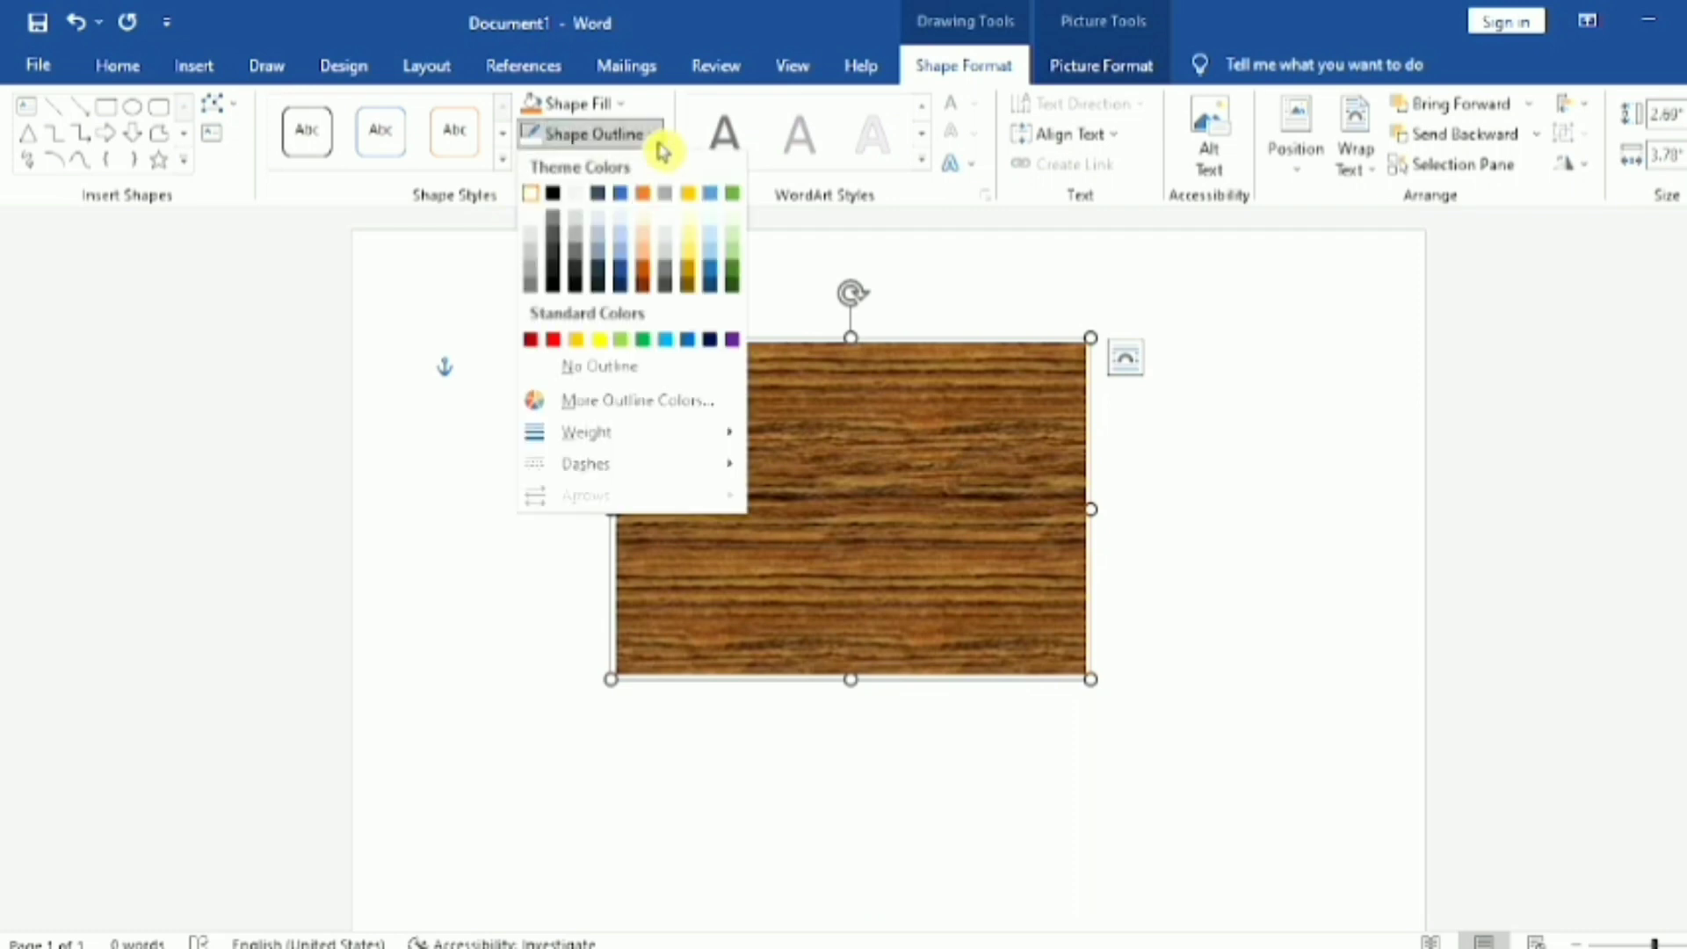
left_click(666, 339)
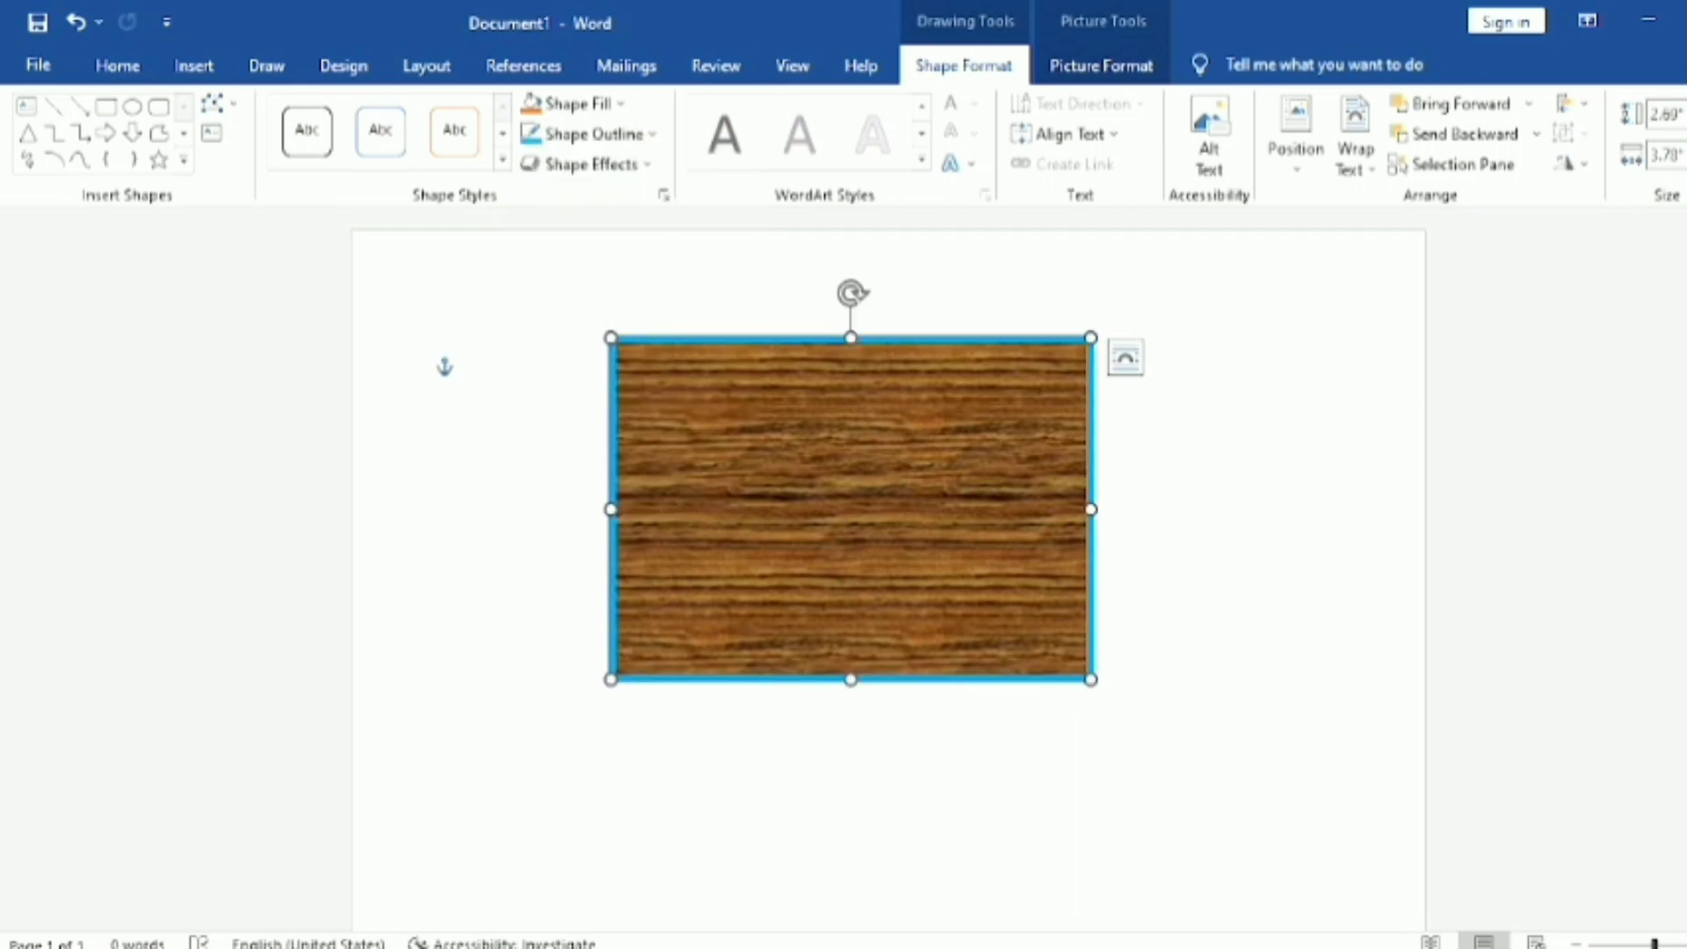
left_click(1202, 654)
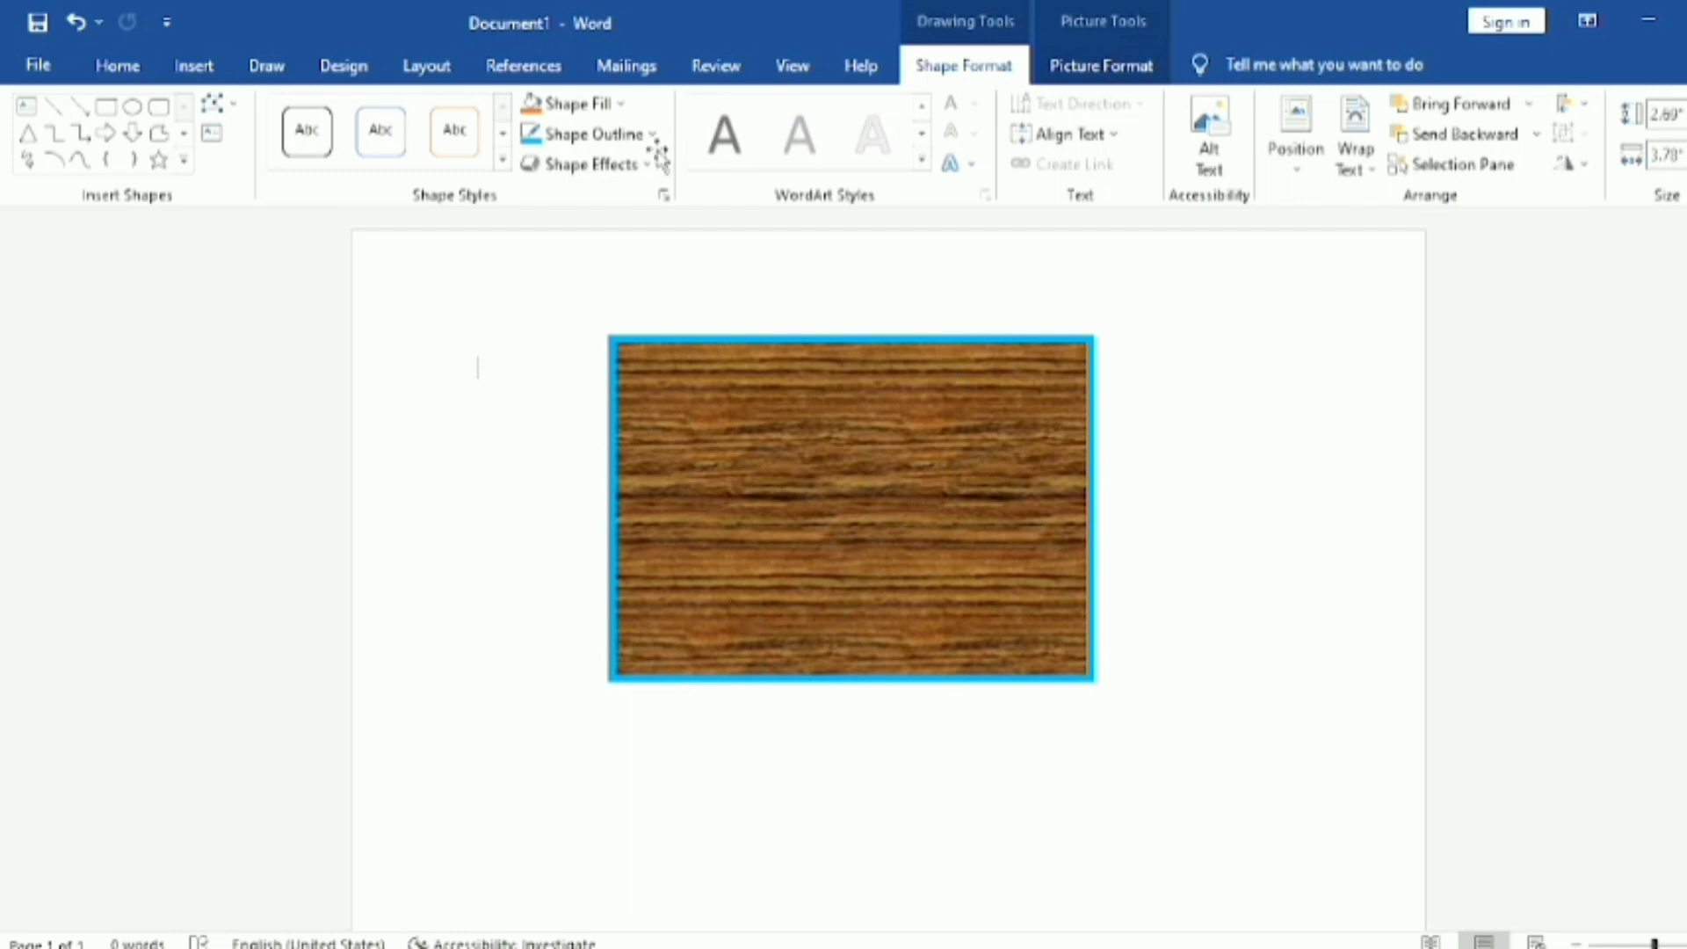
Step: Give the rectangle's outline the dash style of a long dash followed by two dots, and reselect the rectangle
left_click(794, 577)
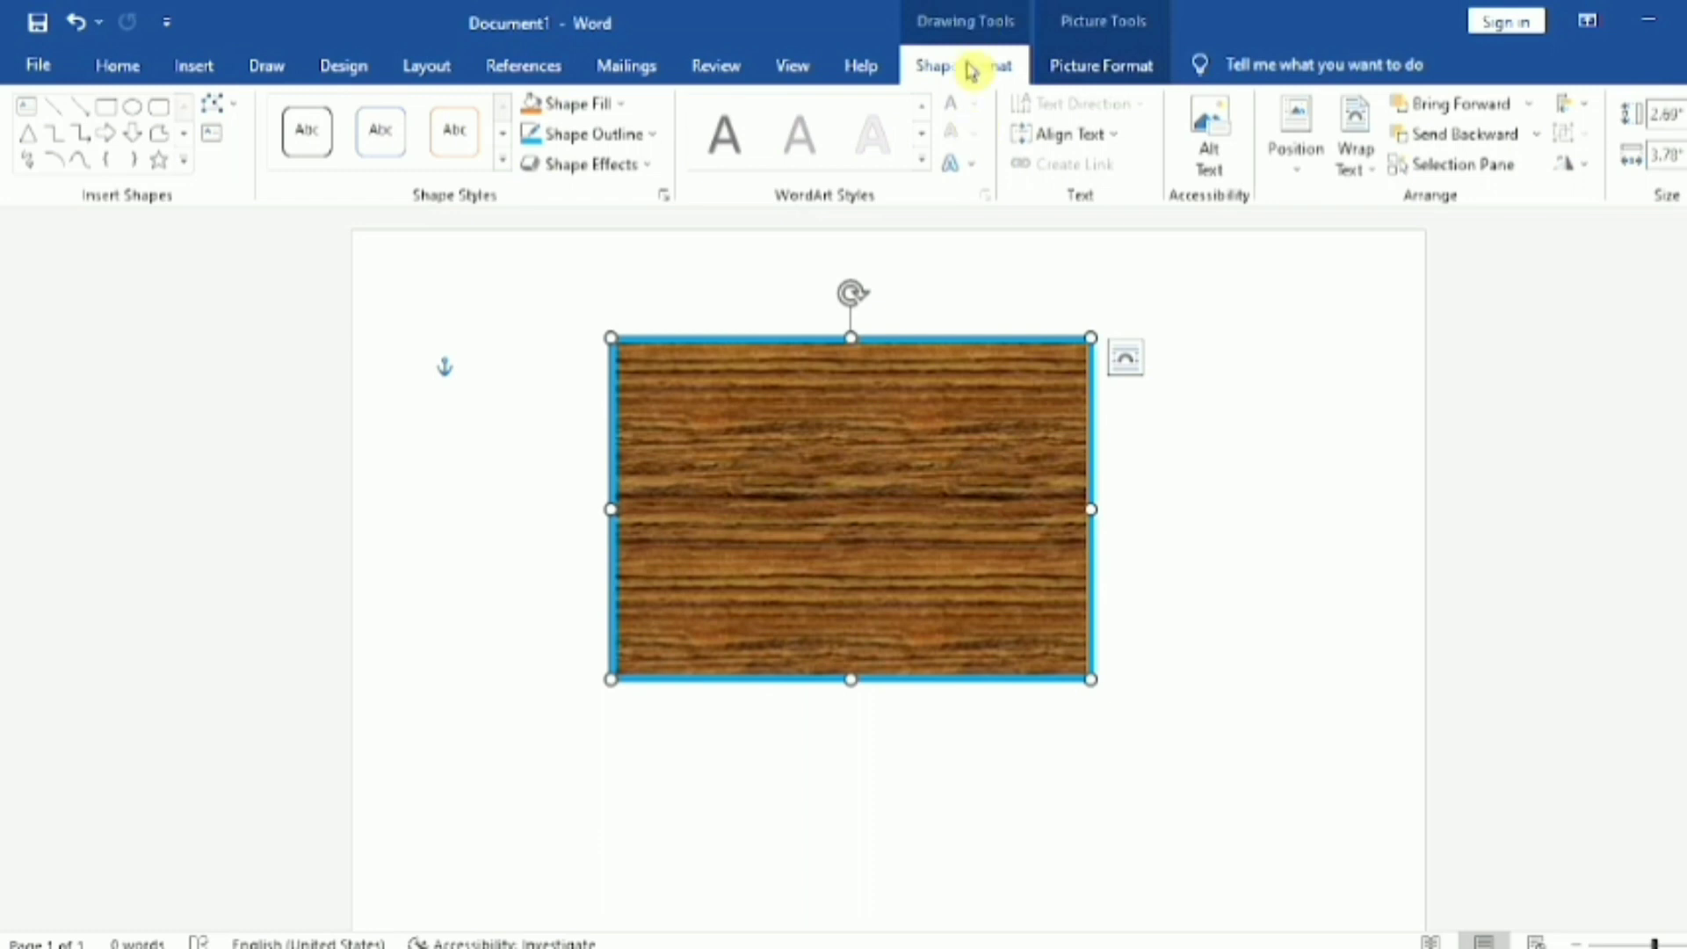
left_click(655, 135)
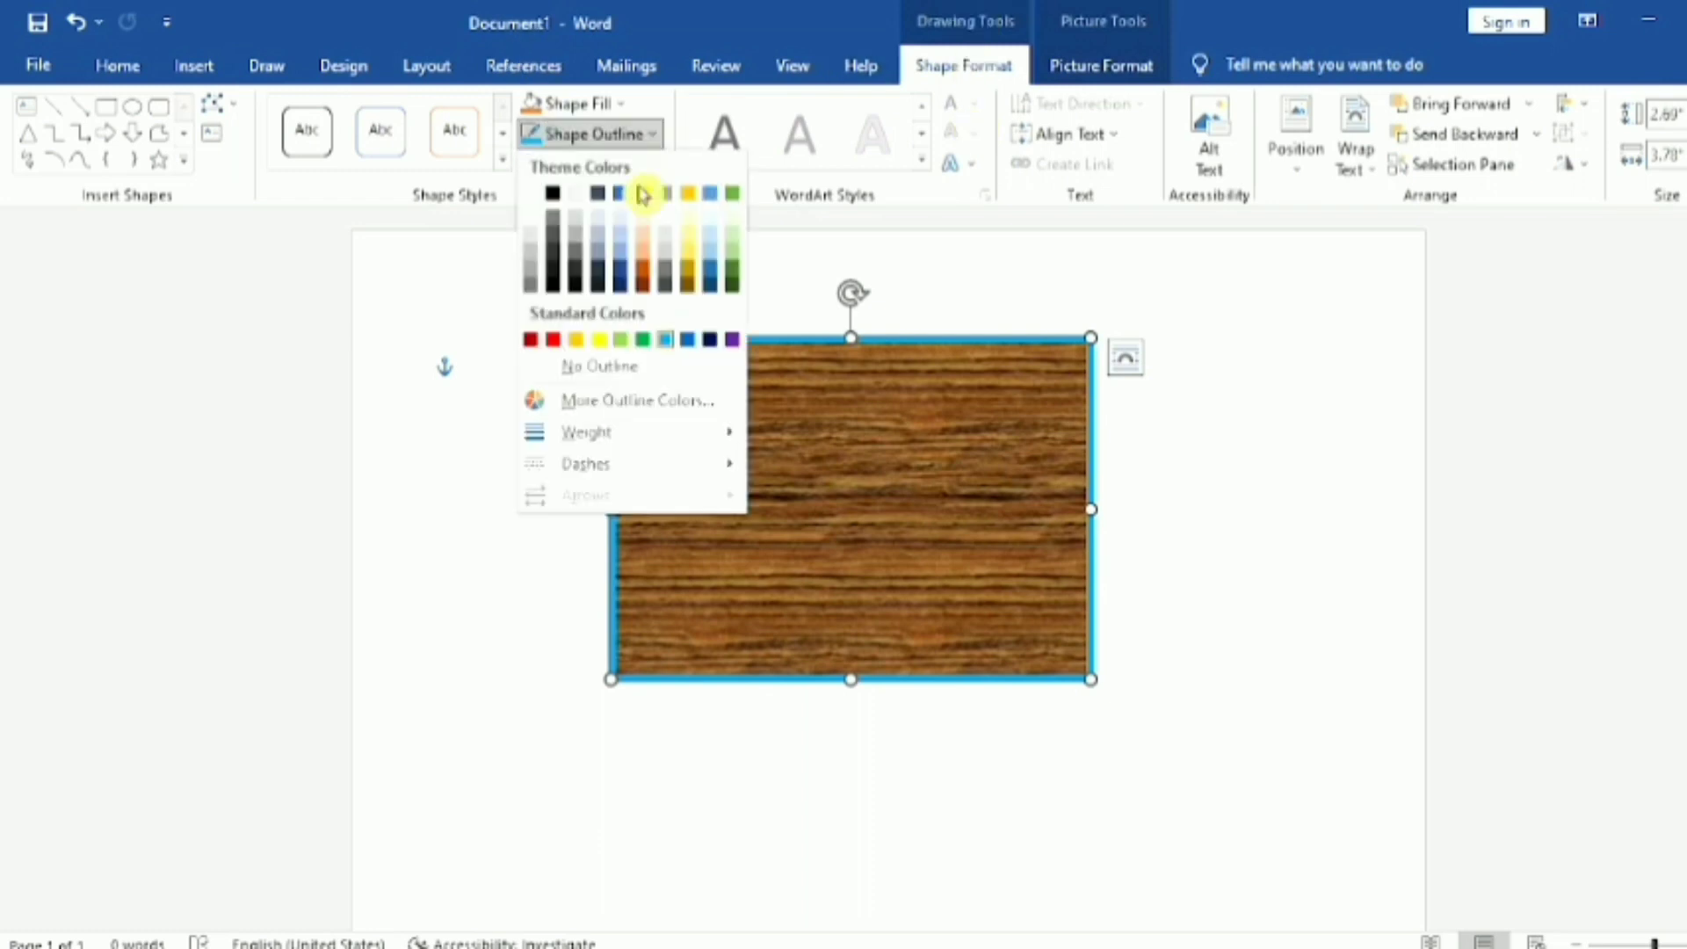
mouse_move(631, 474)
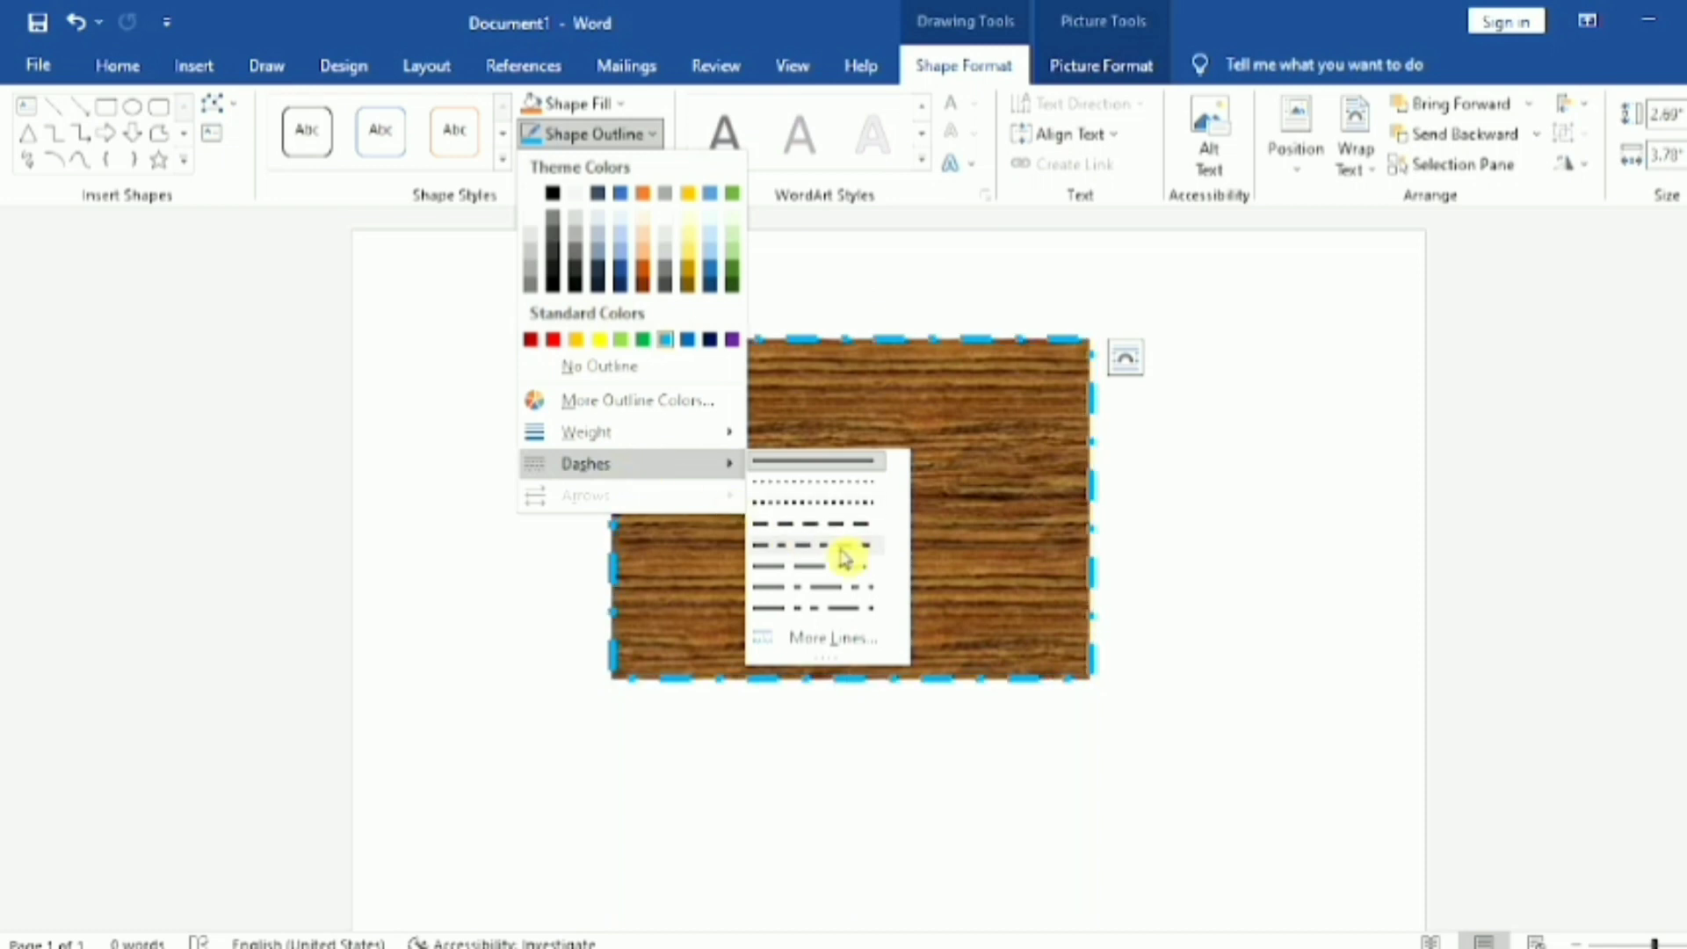
left_click(832, 611)
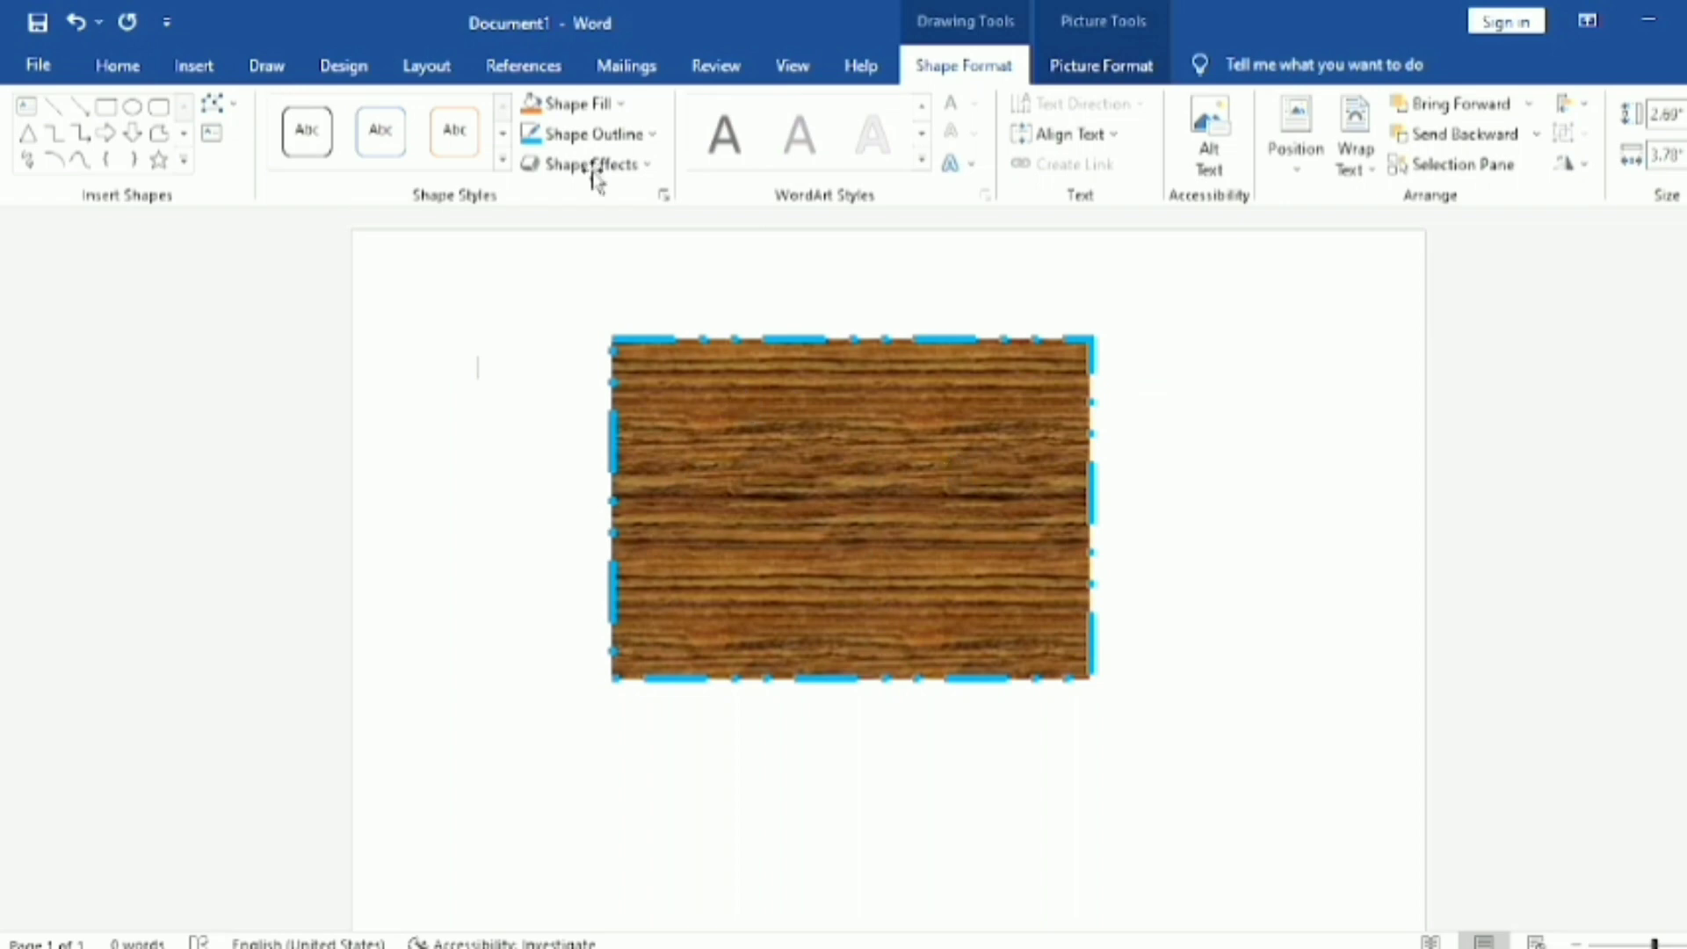
left_click(859, 493)
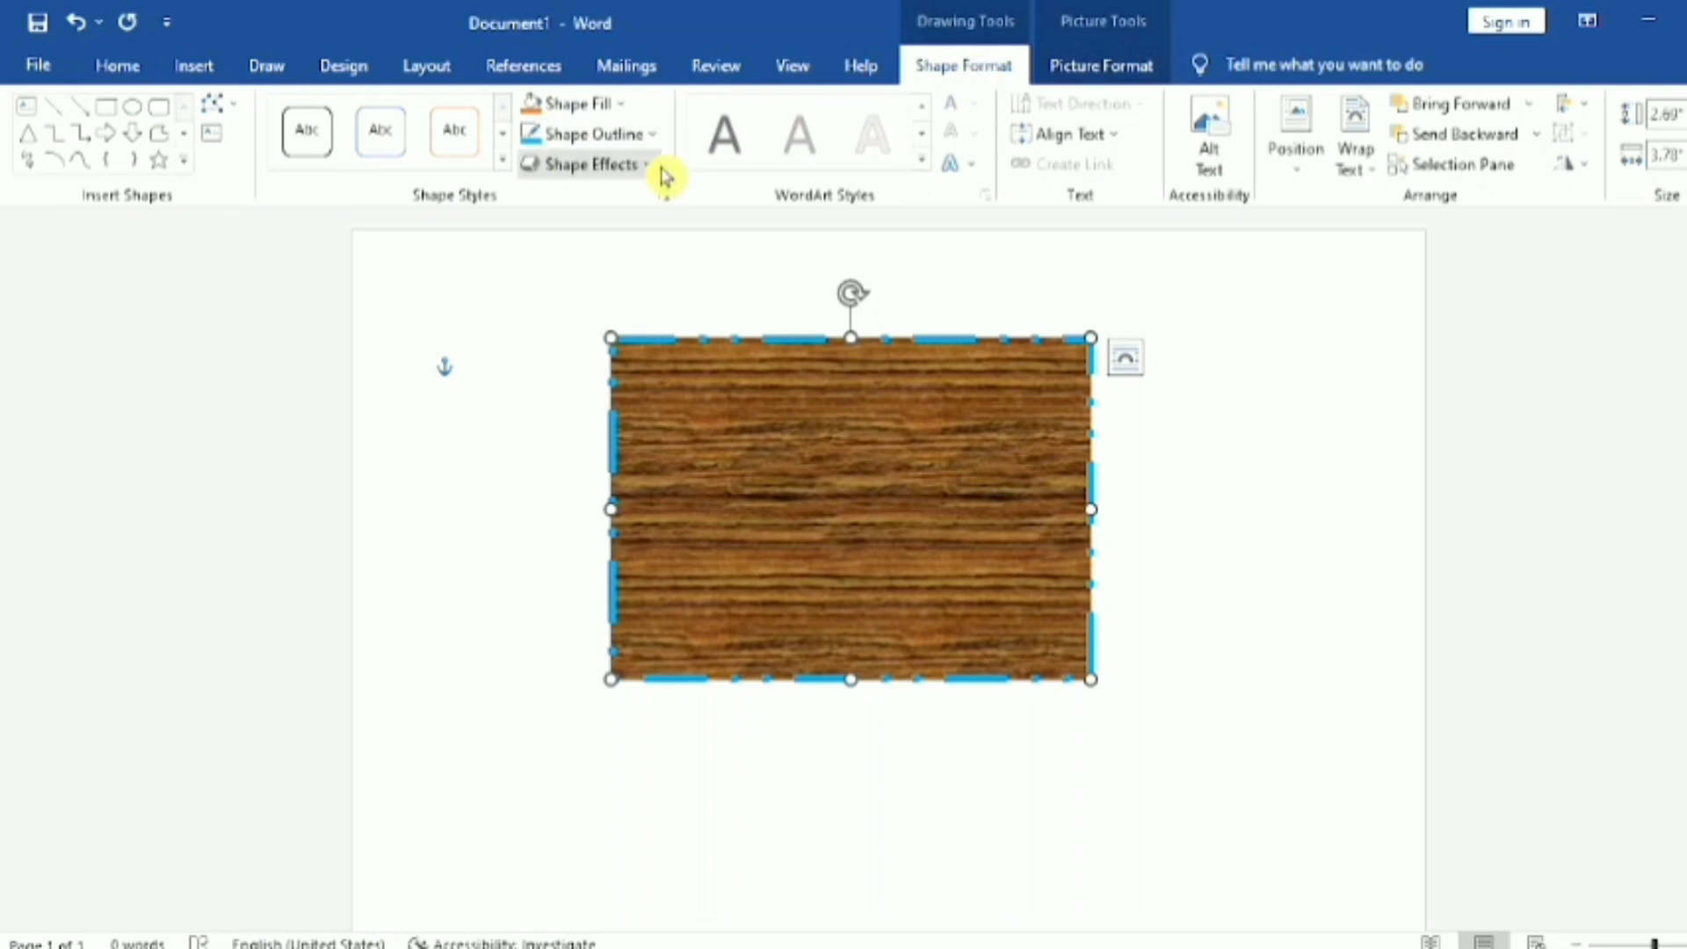
left_click(662, 139)
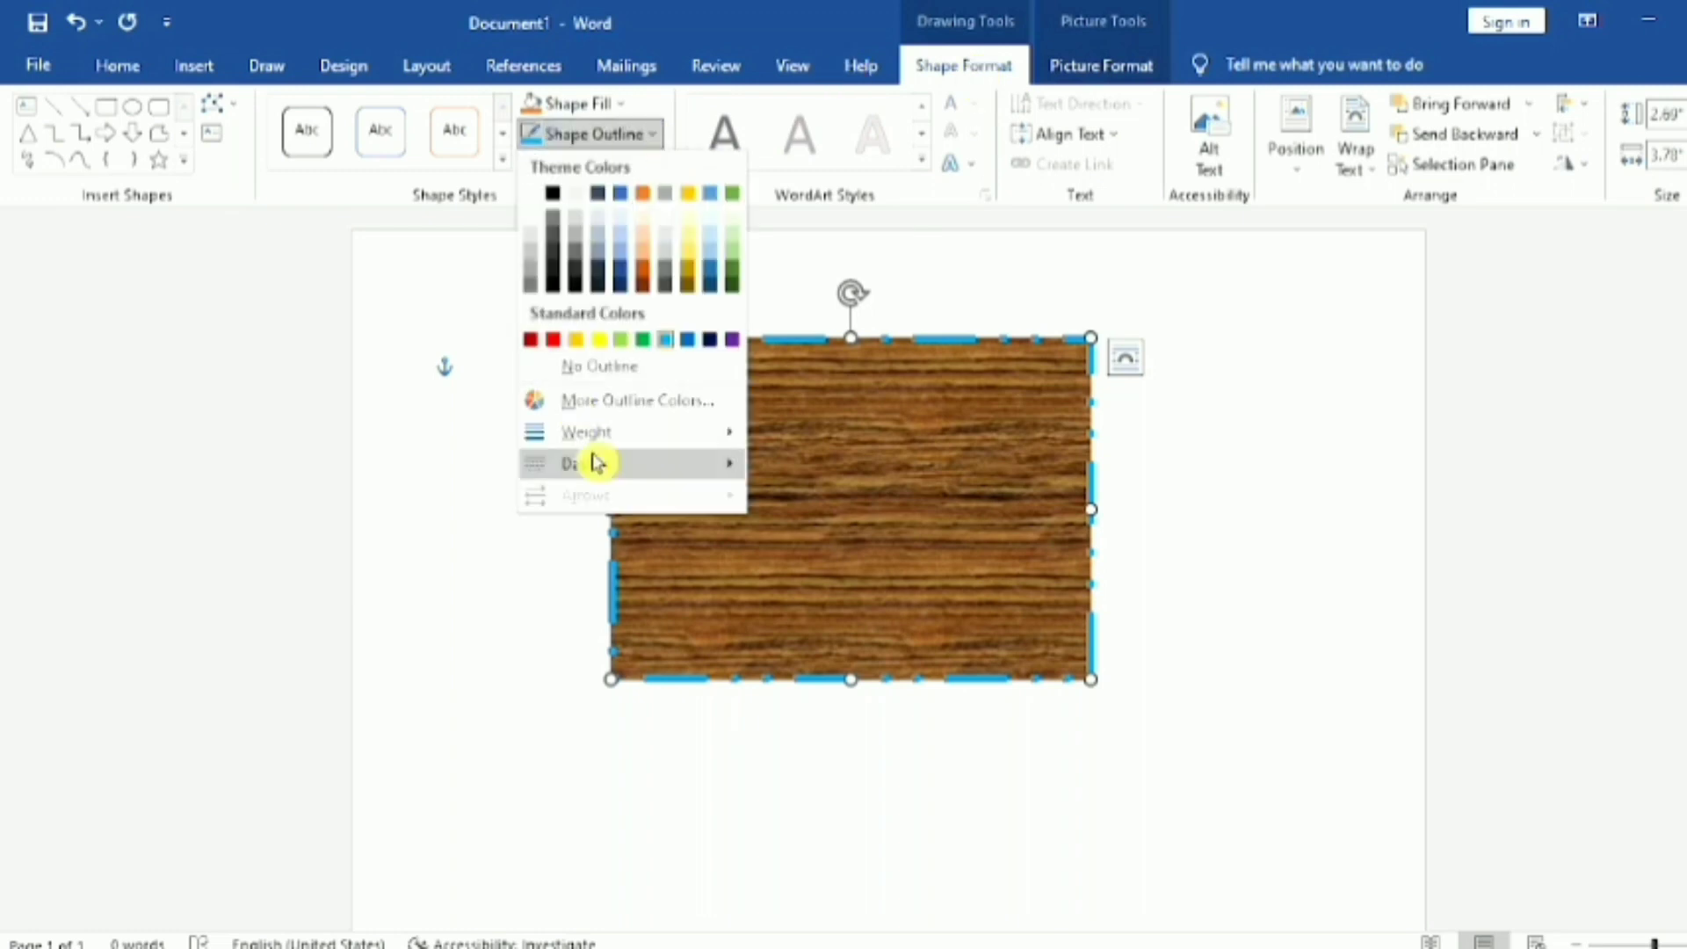
mouse_move(613, 437)
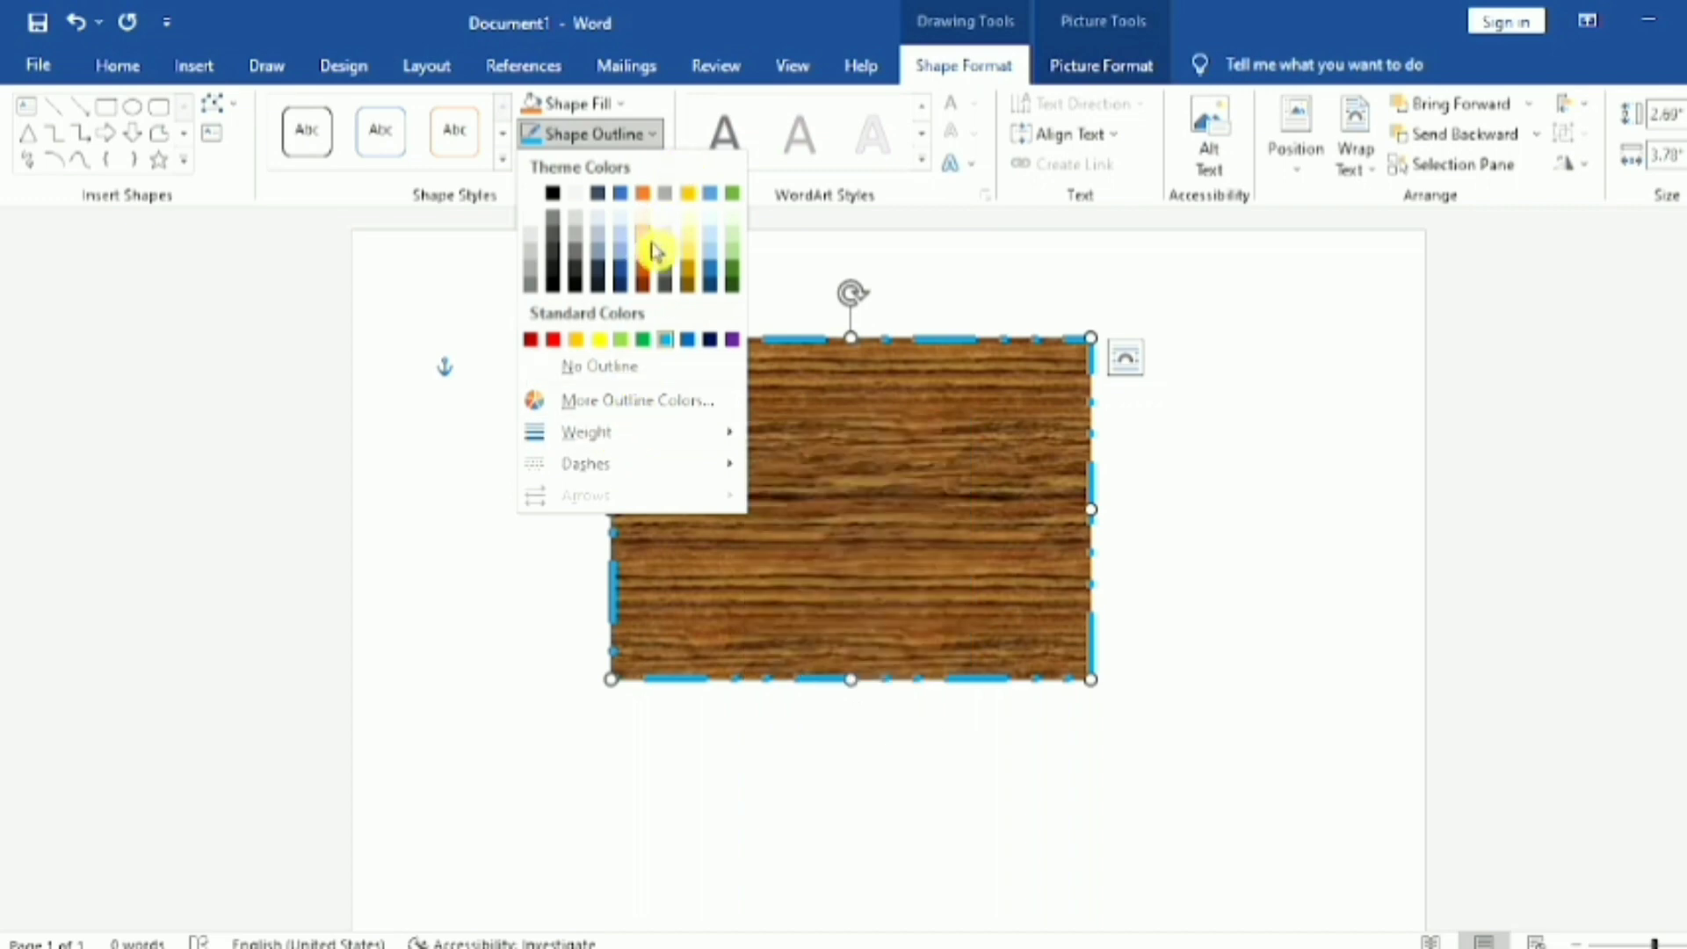
left_click(1195, 373)
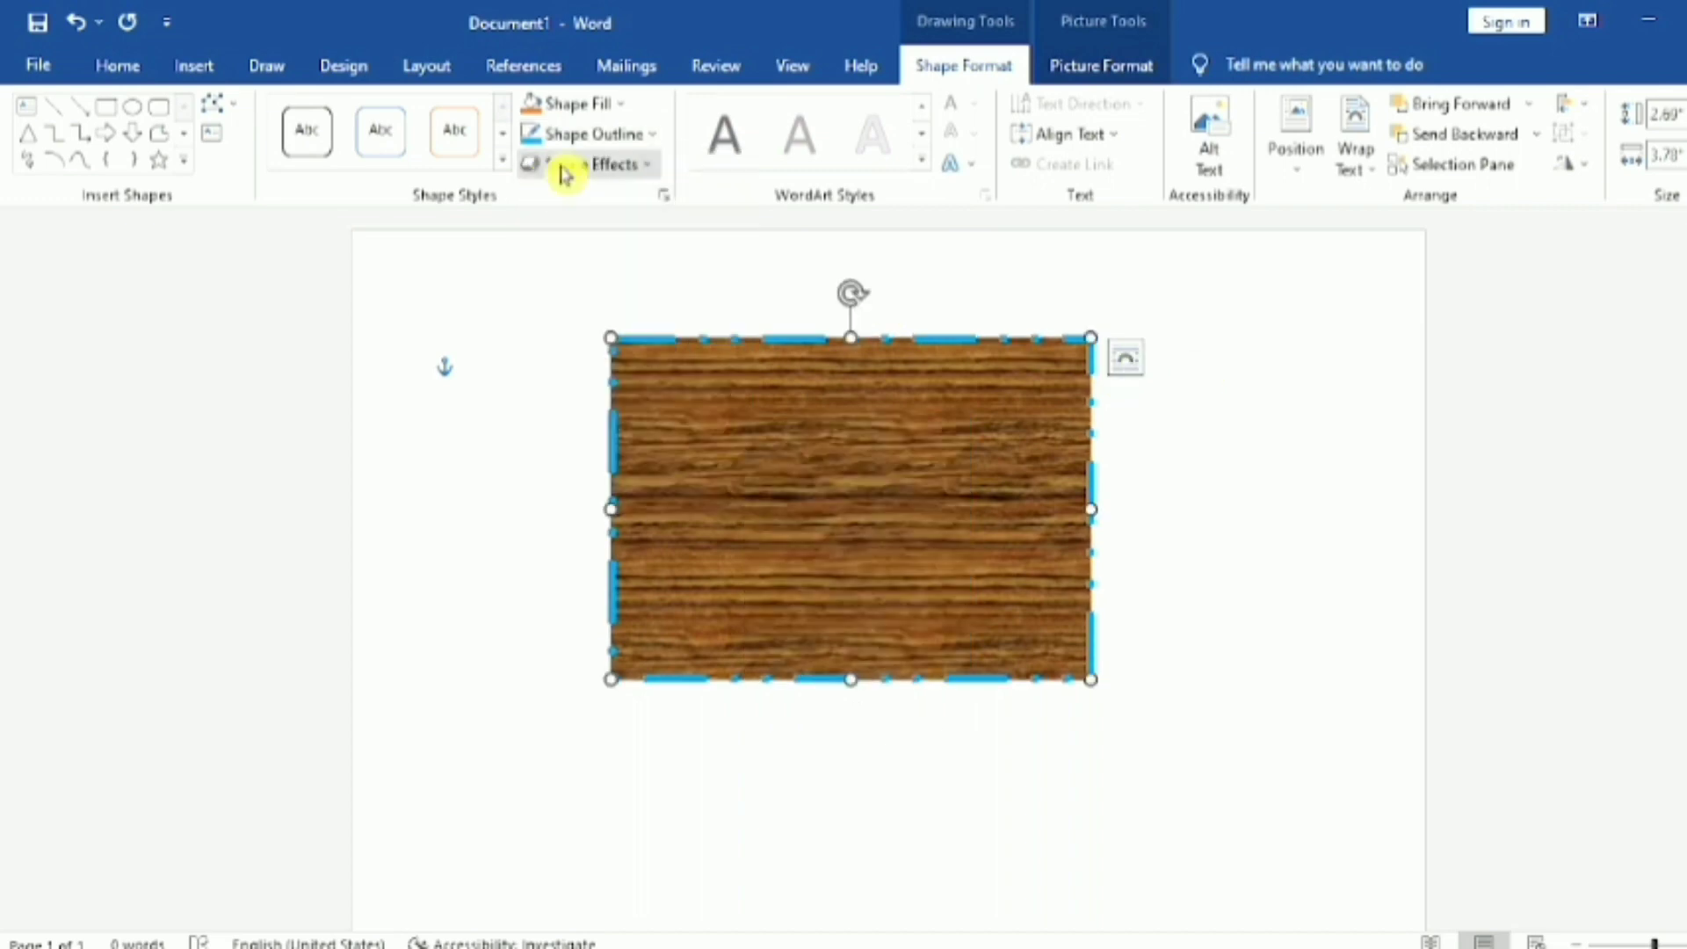
Step: Give the rectangle a parallel 3-D rotation effect that lays it flat as seen from above, and deselect it
left_click(634, 181)
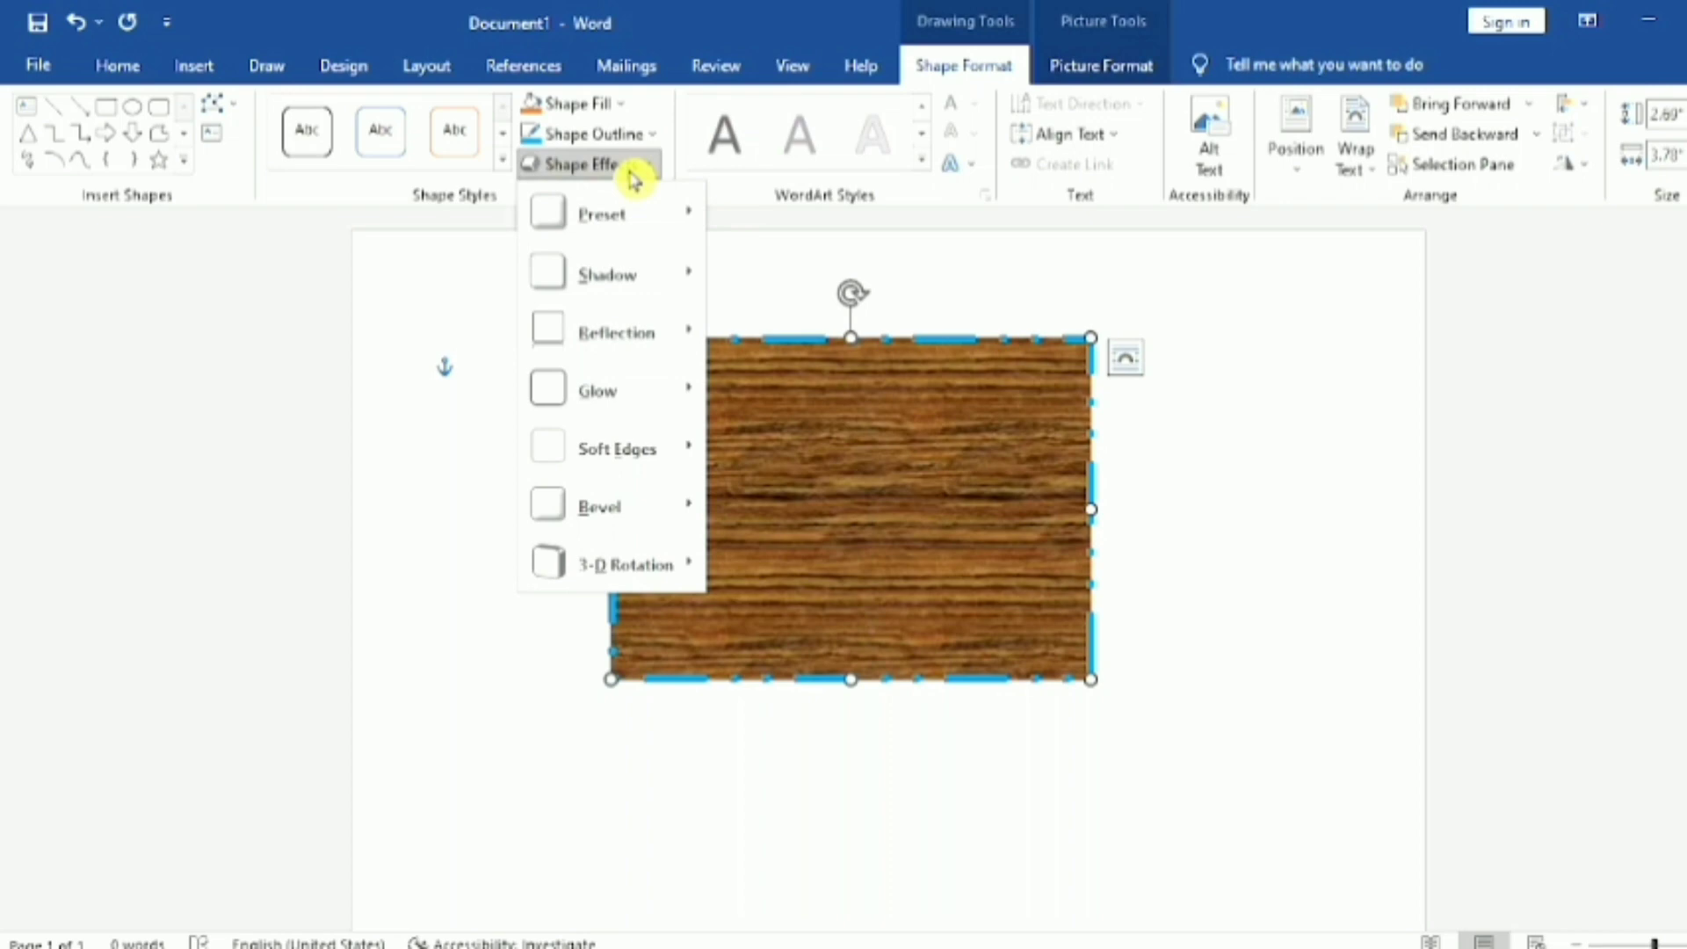
mouse_move(604, 221)
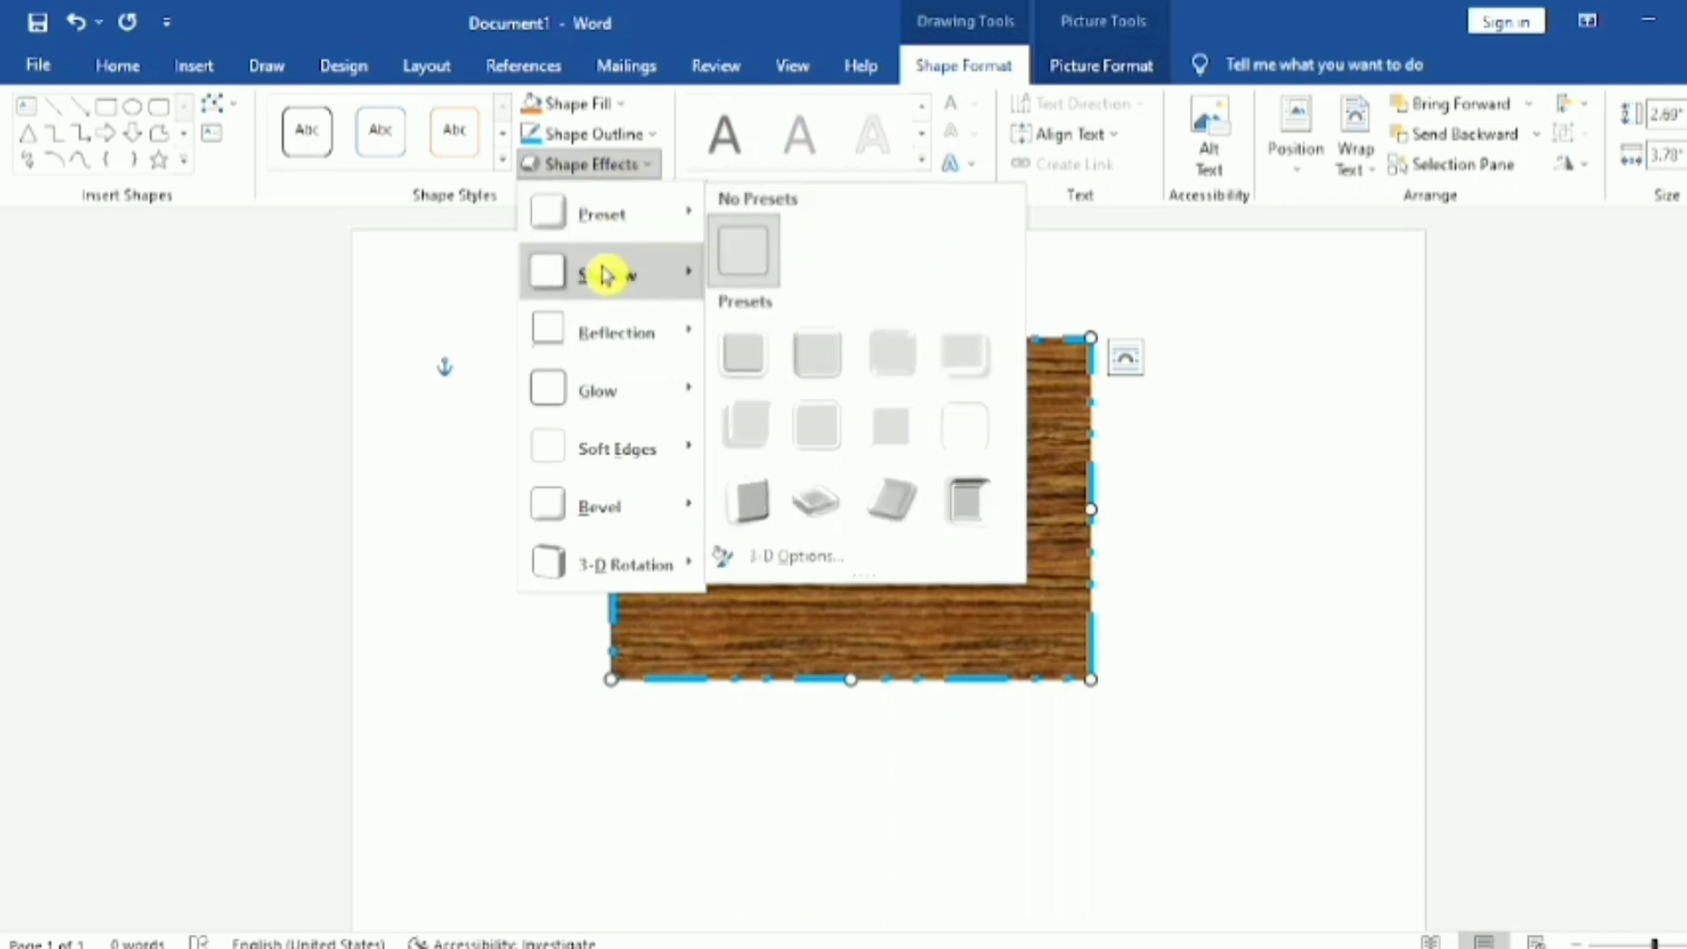
mouse_move(660, 290)
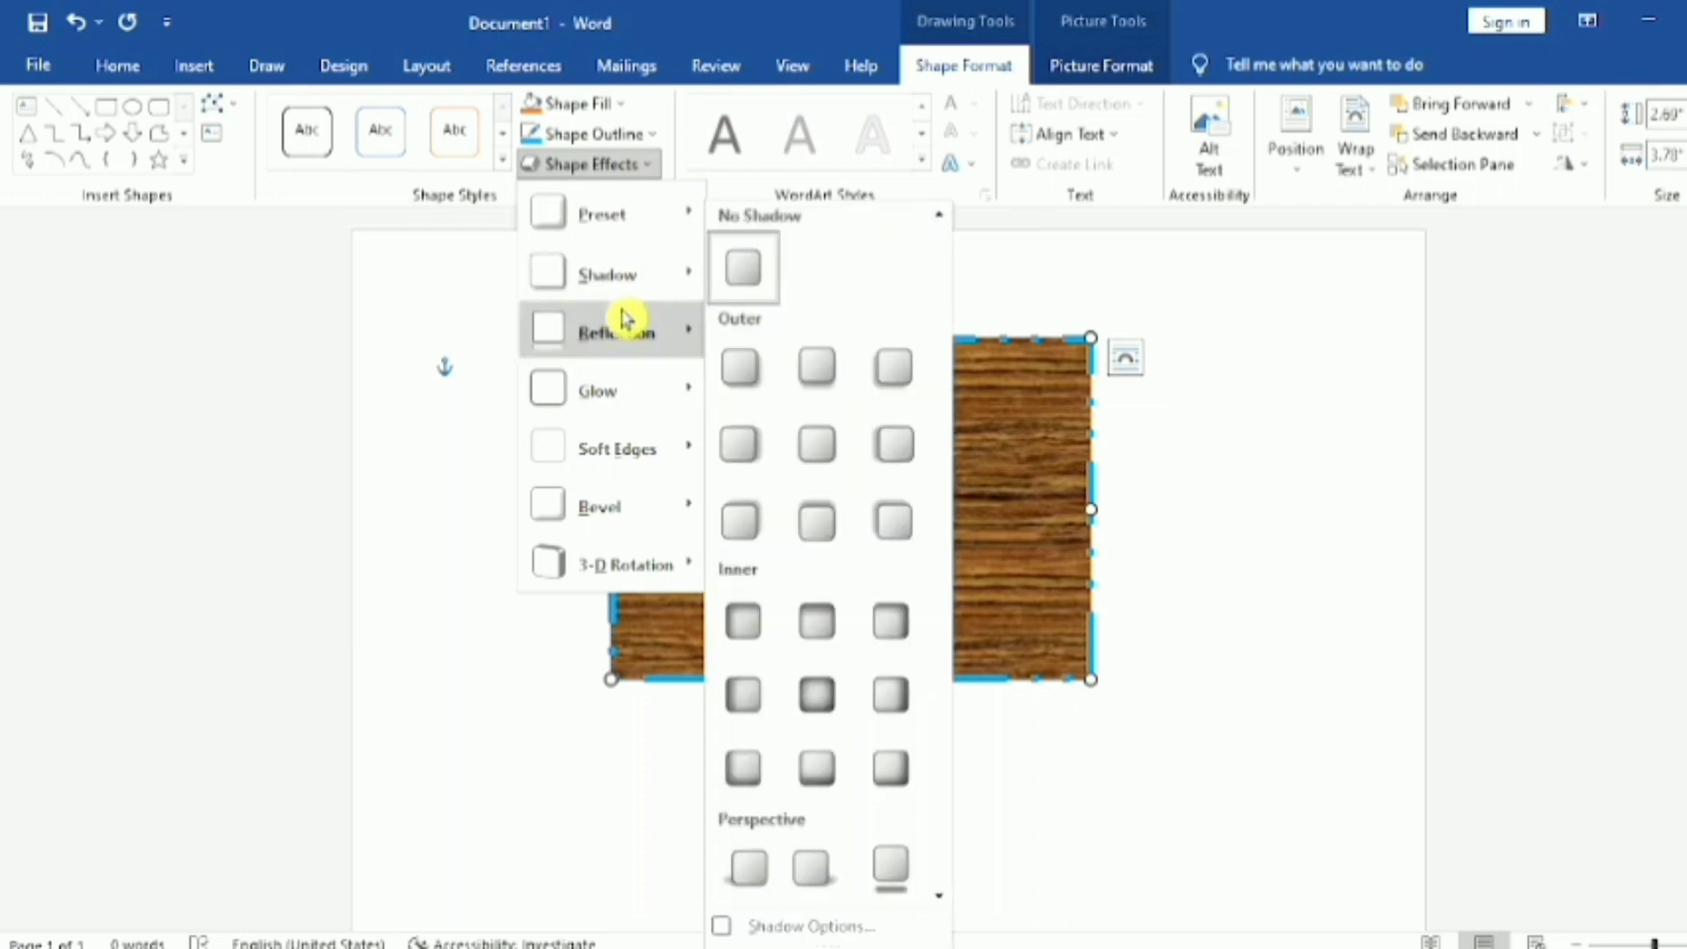
mouse_move(624, 333)
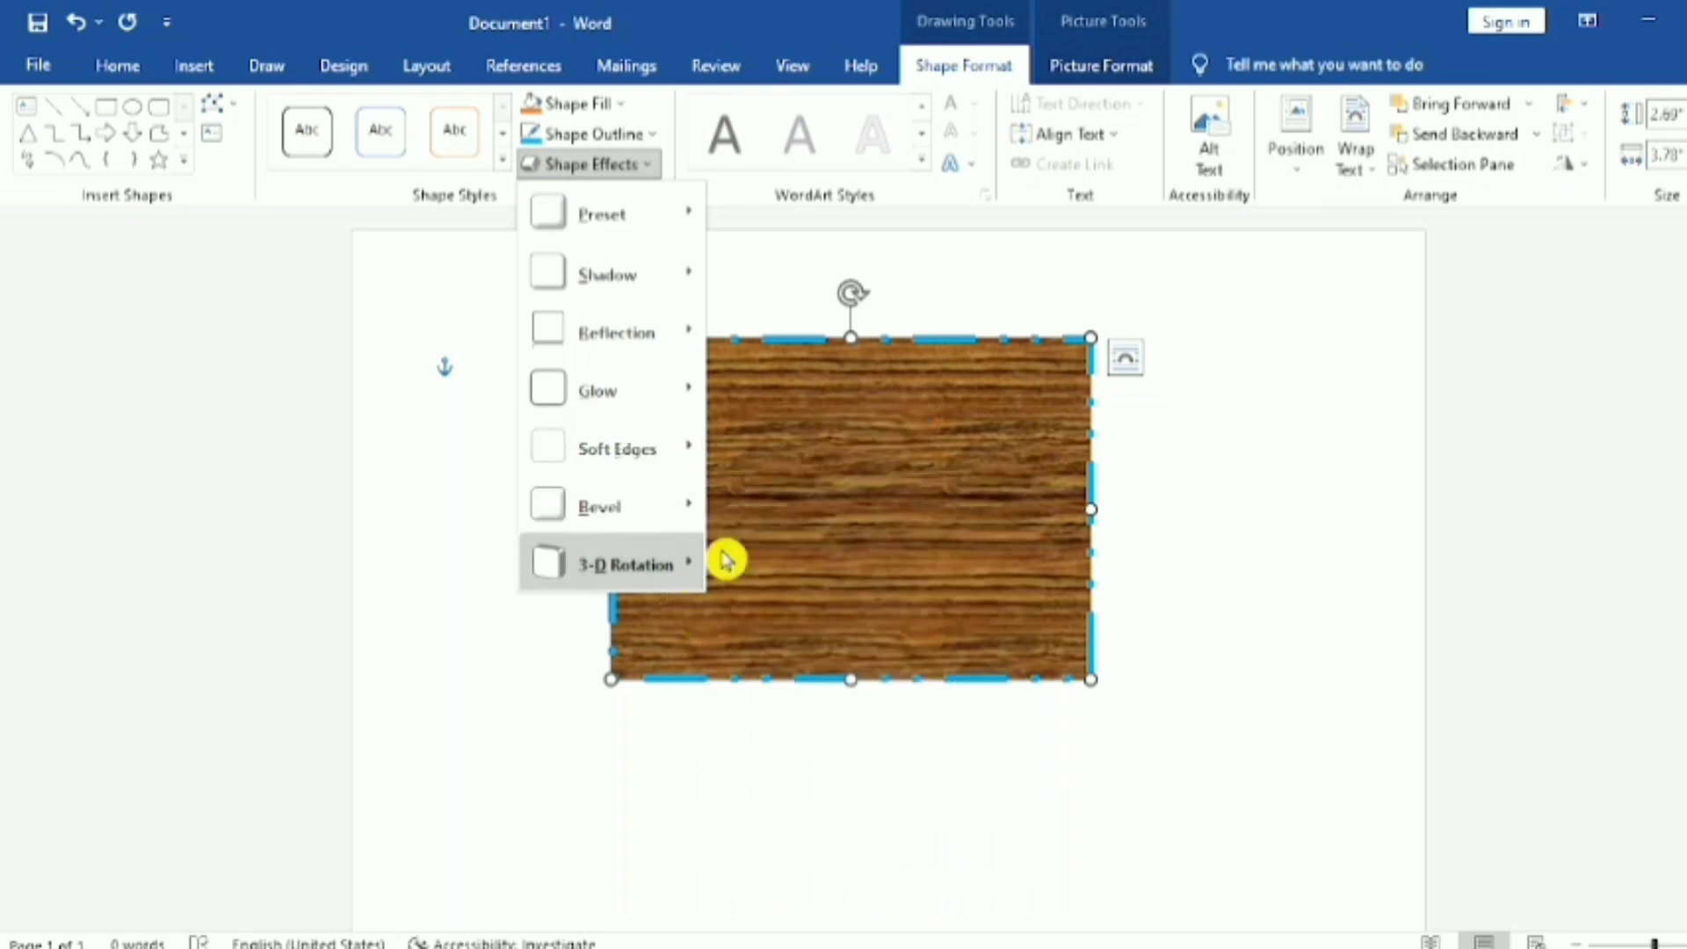
mouse_move(692, 561)
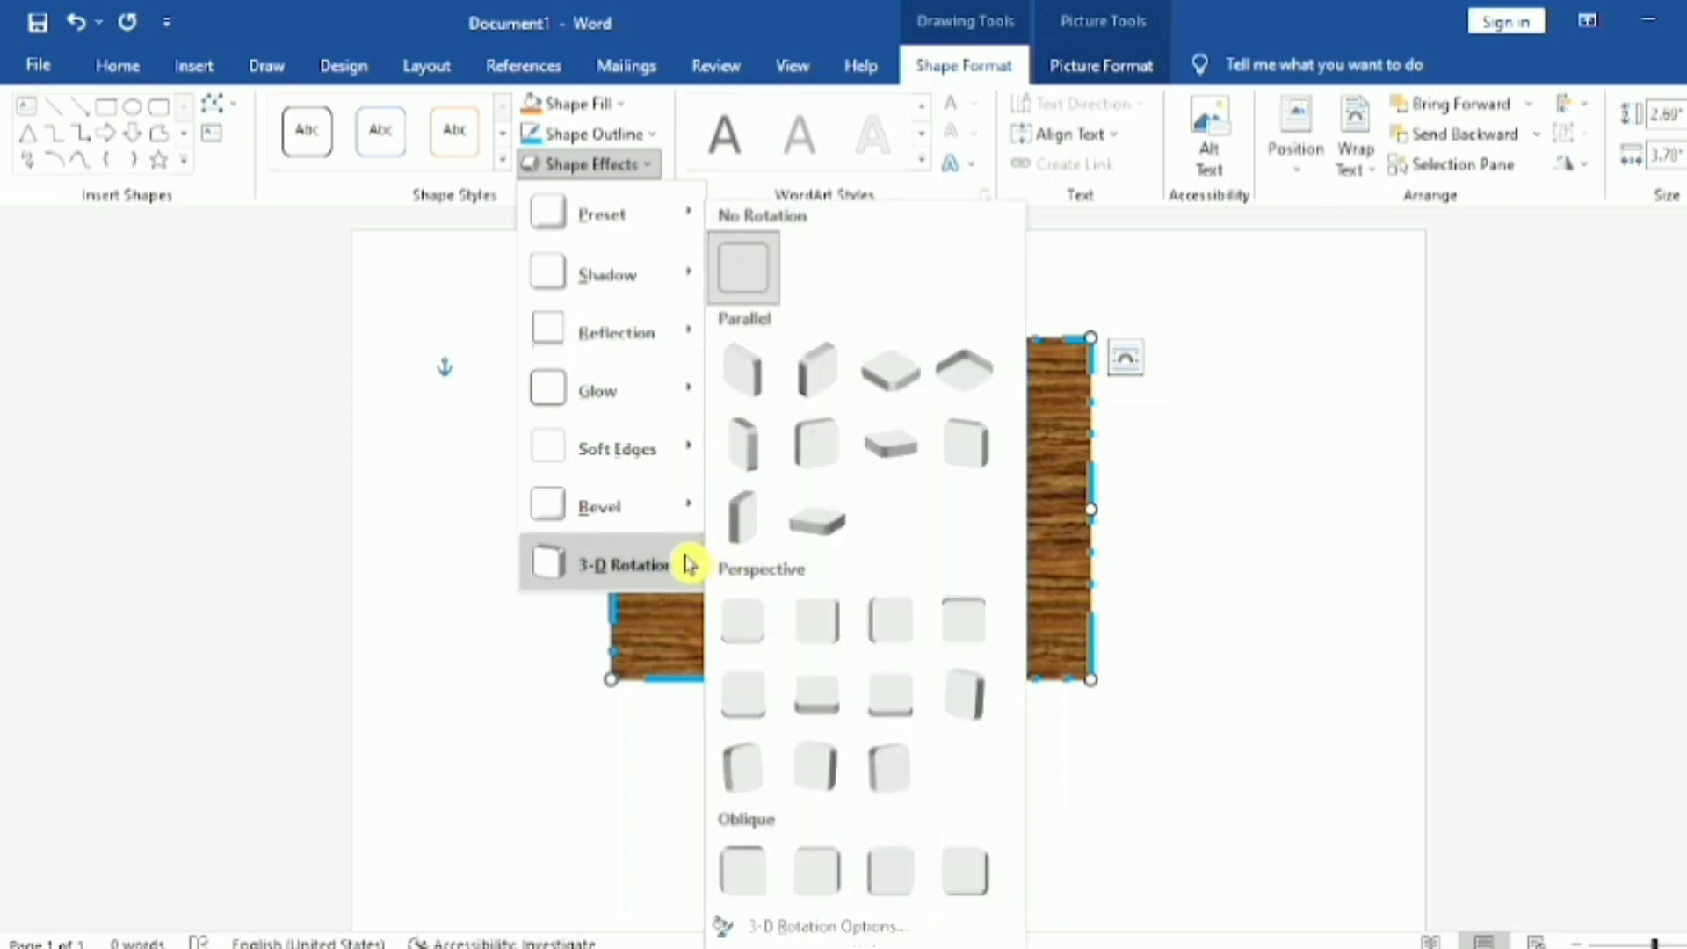
left_click(889, 387)
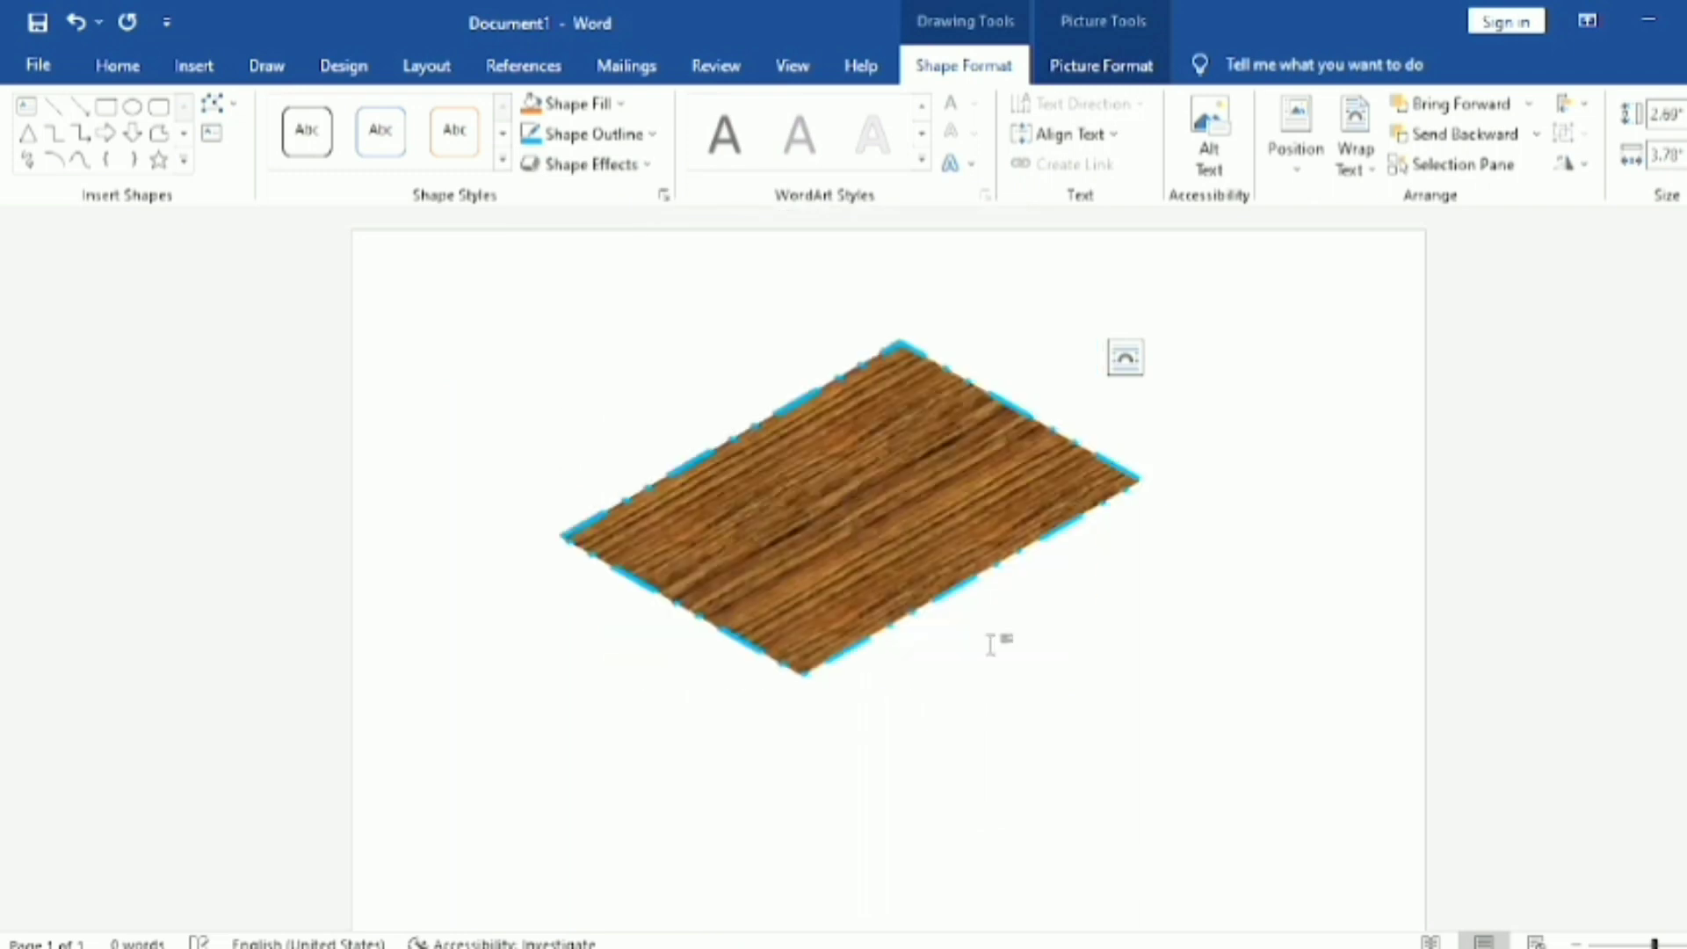
left_click(1050, 694)
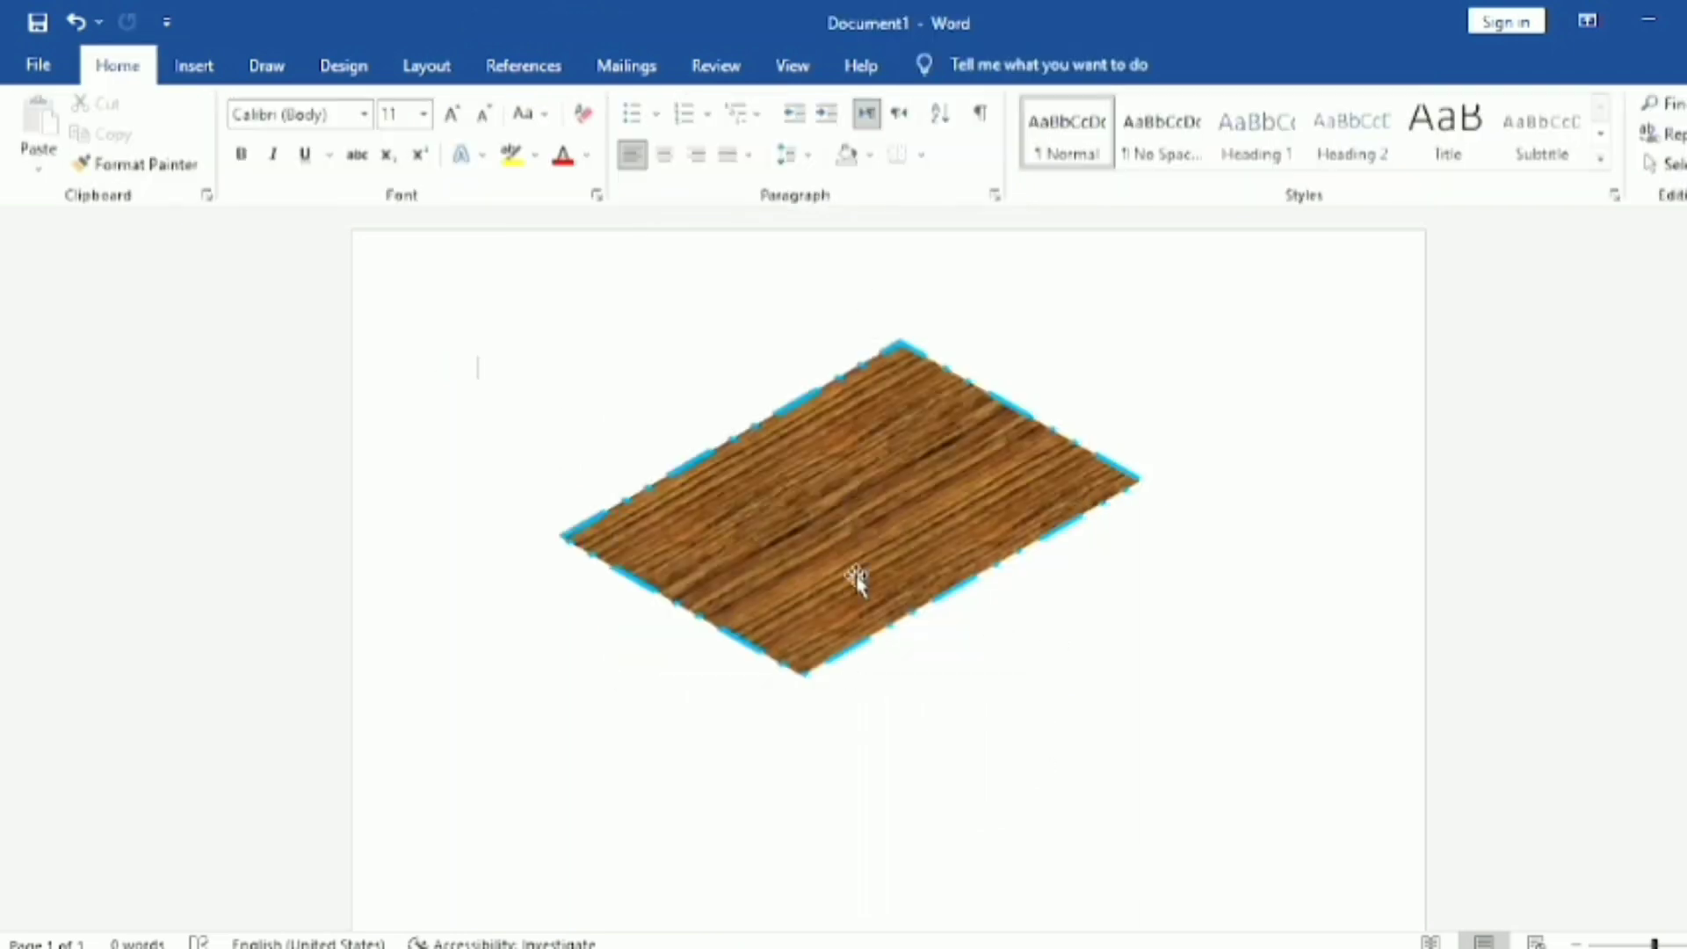
Step: Rotate the 3-D rotated rectangle freehand clockwise past horizontal, turn it partway back to a diagonal tilt, and deselect it
left_click(885, 538)
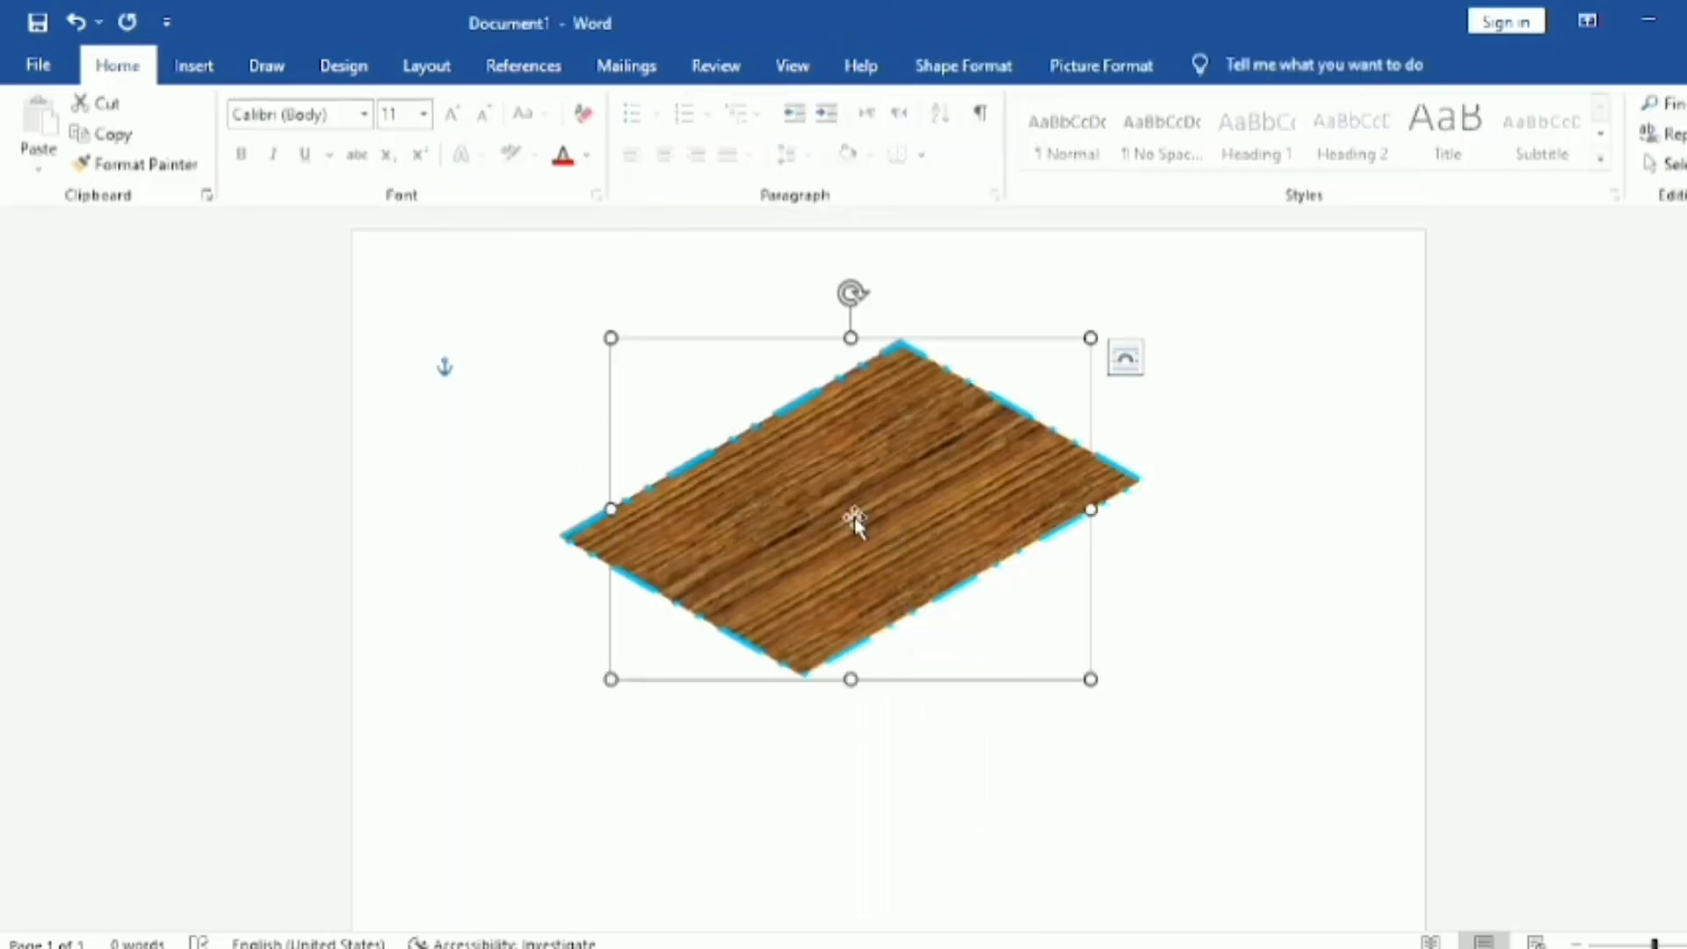
left_click(1159, 710)
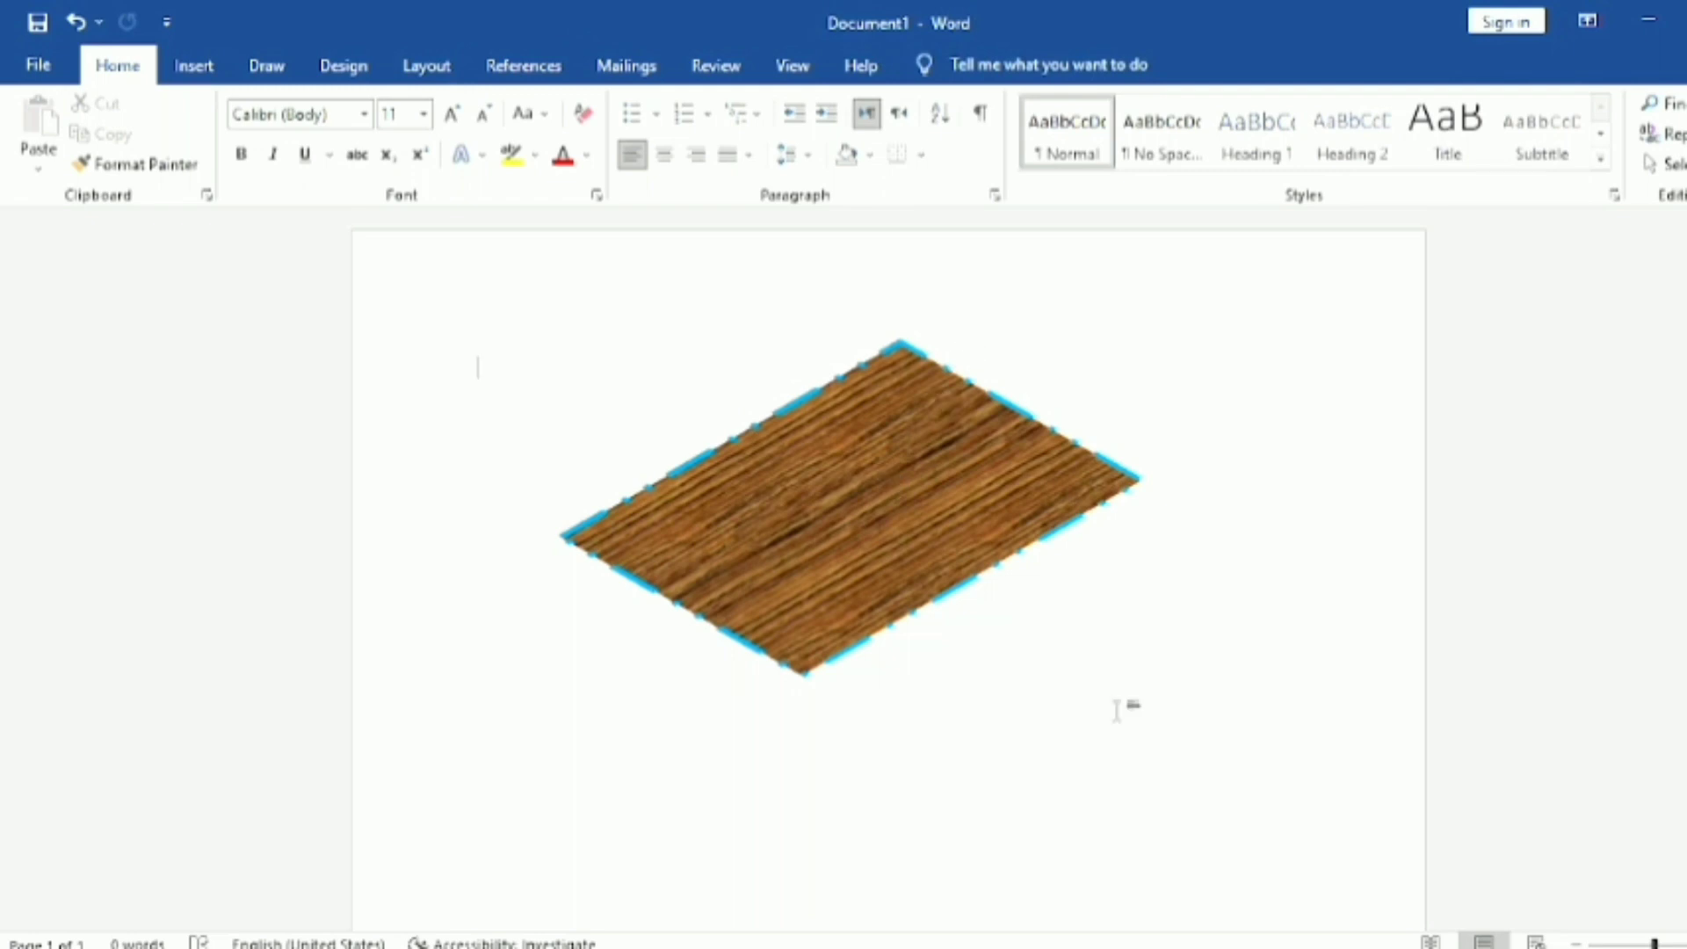
left_click(934, 527)
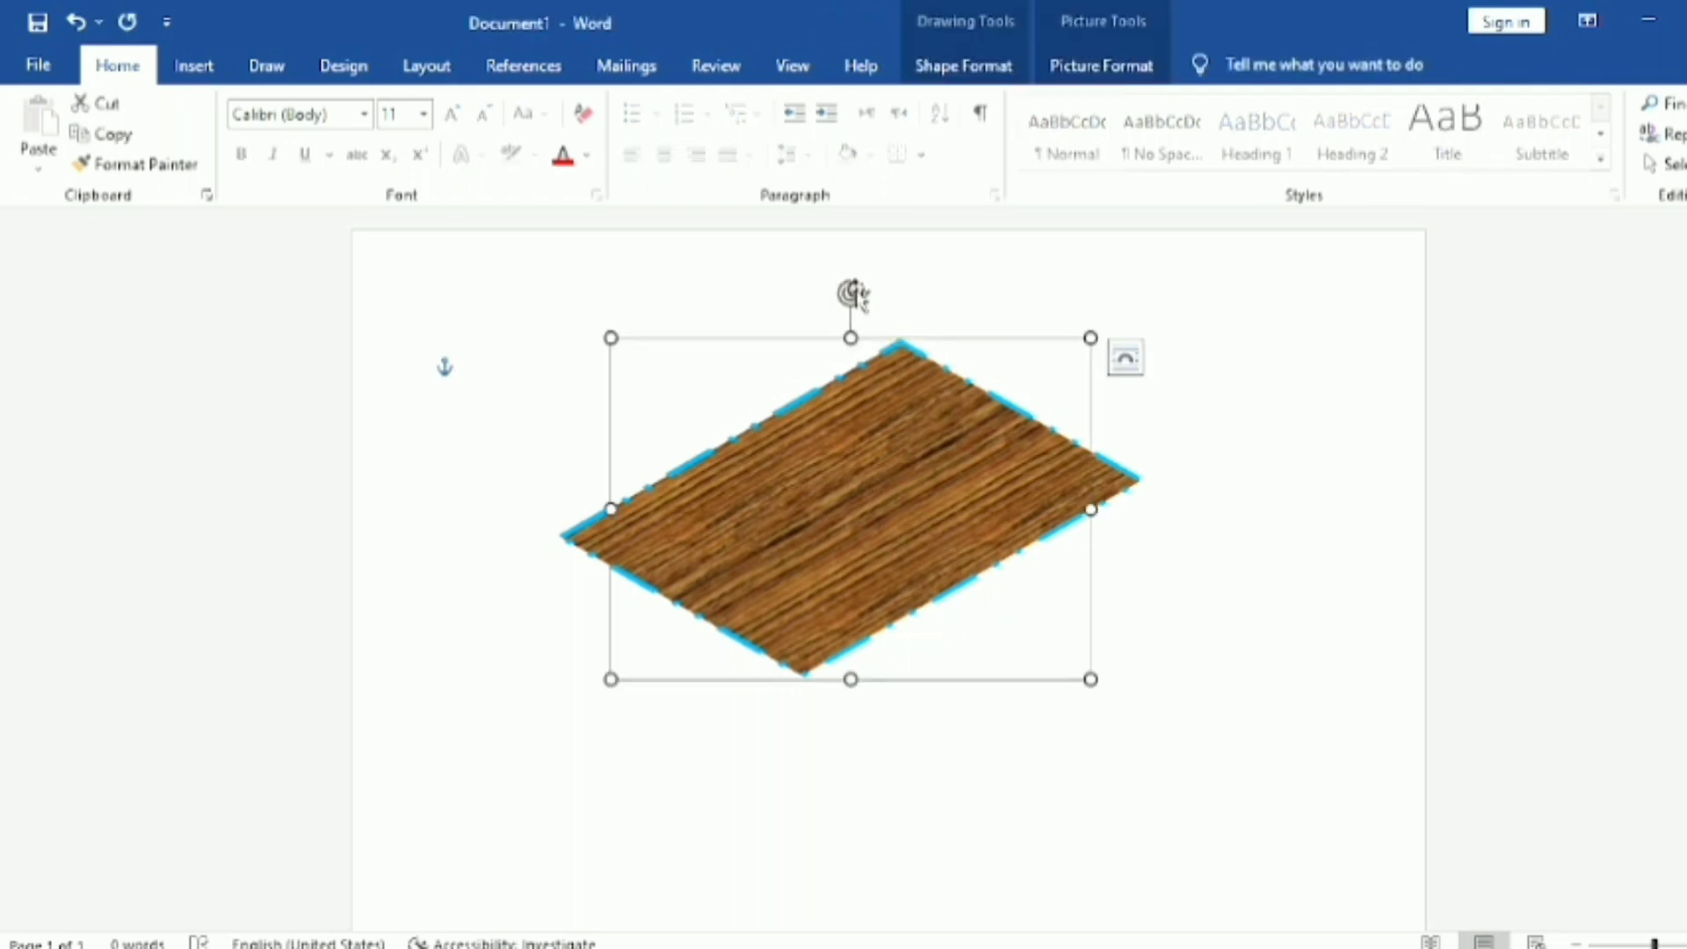
left_click_drag(853, 293, 1034, 619)
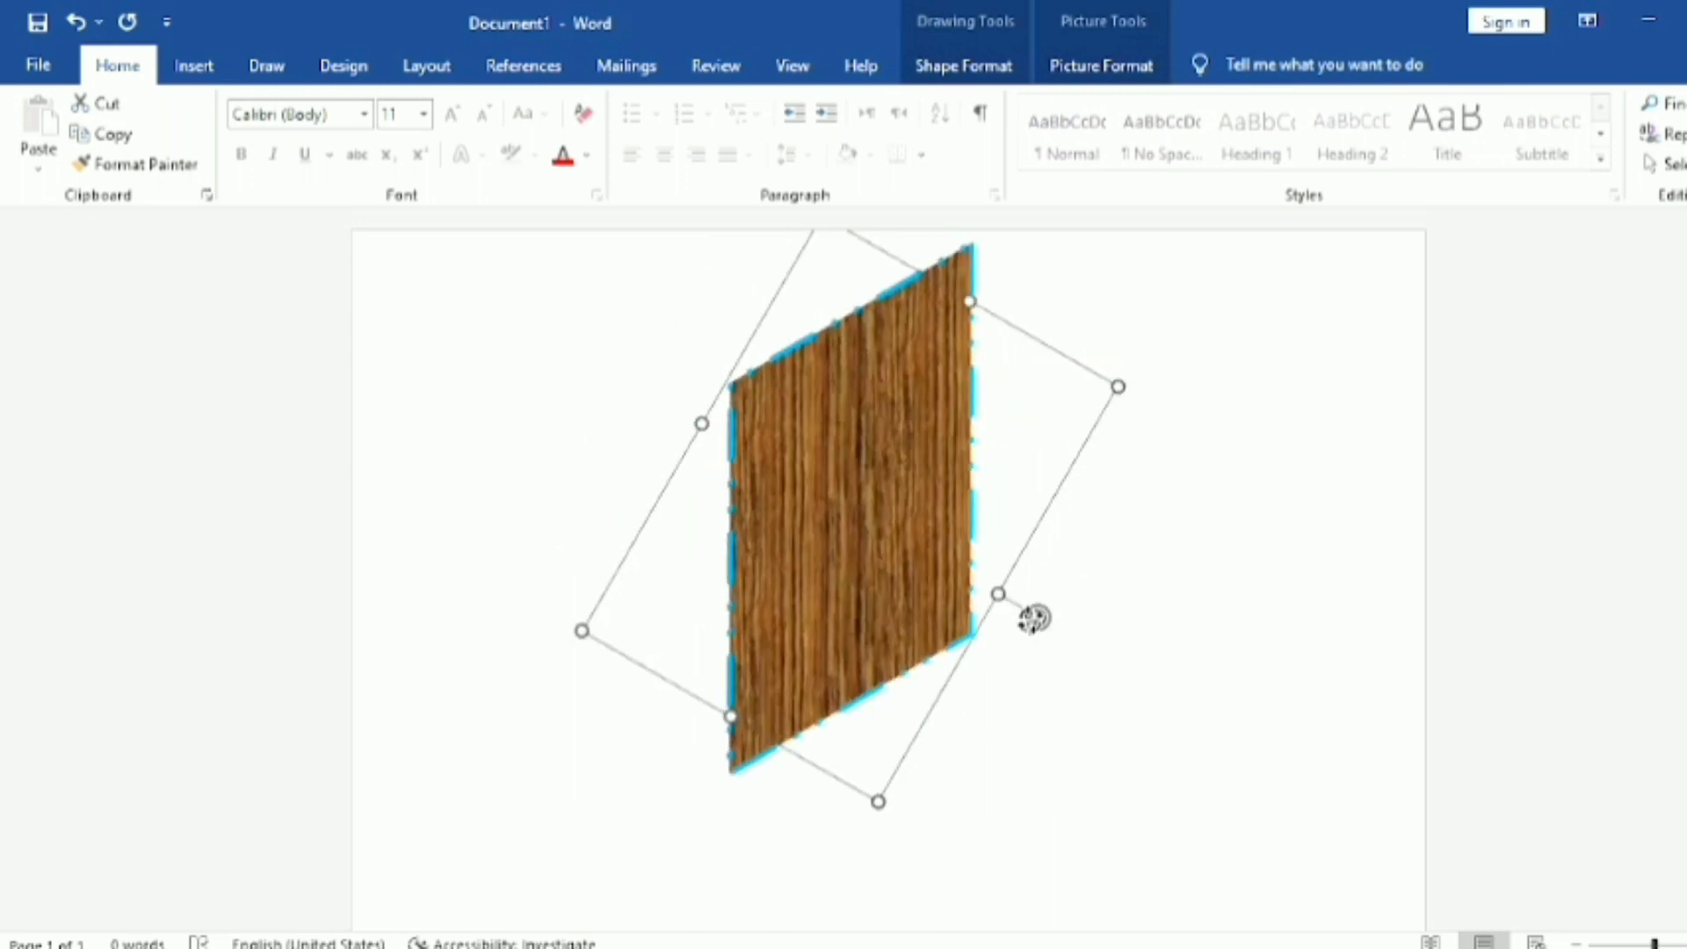
left_click_drag(1034, 618, 1029, 389)
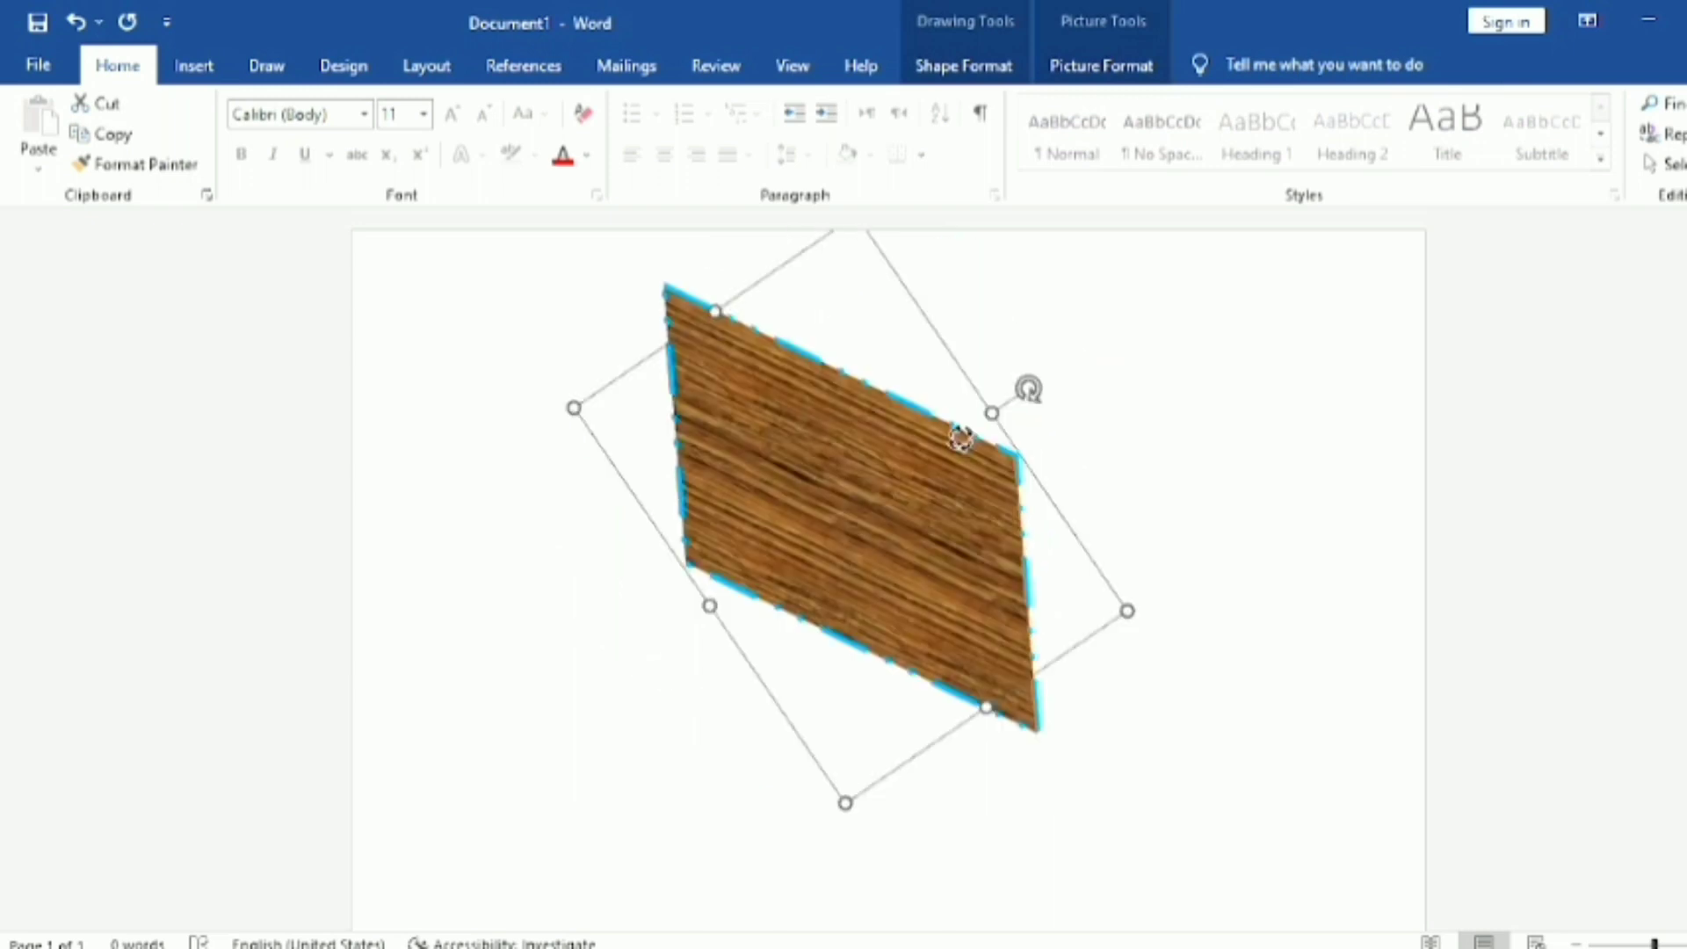
left_click(1080, 479)
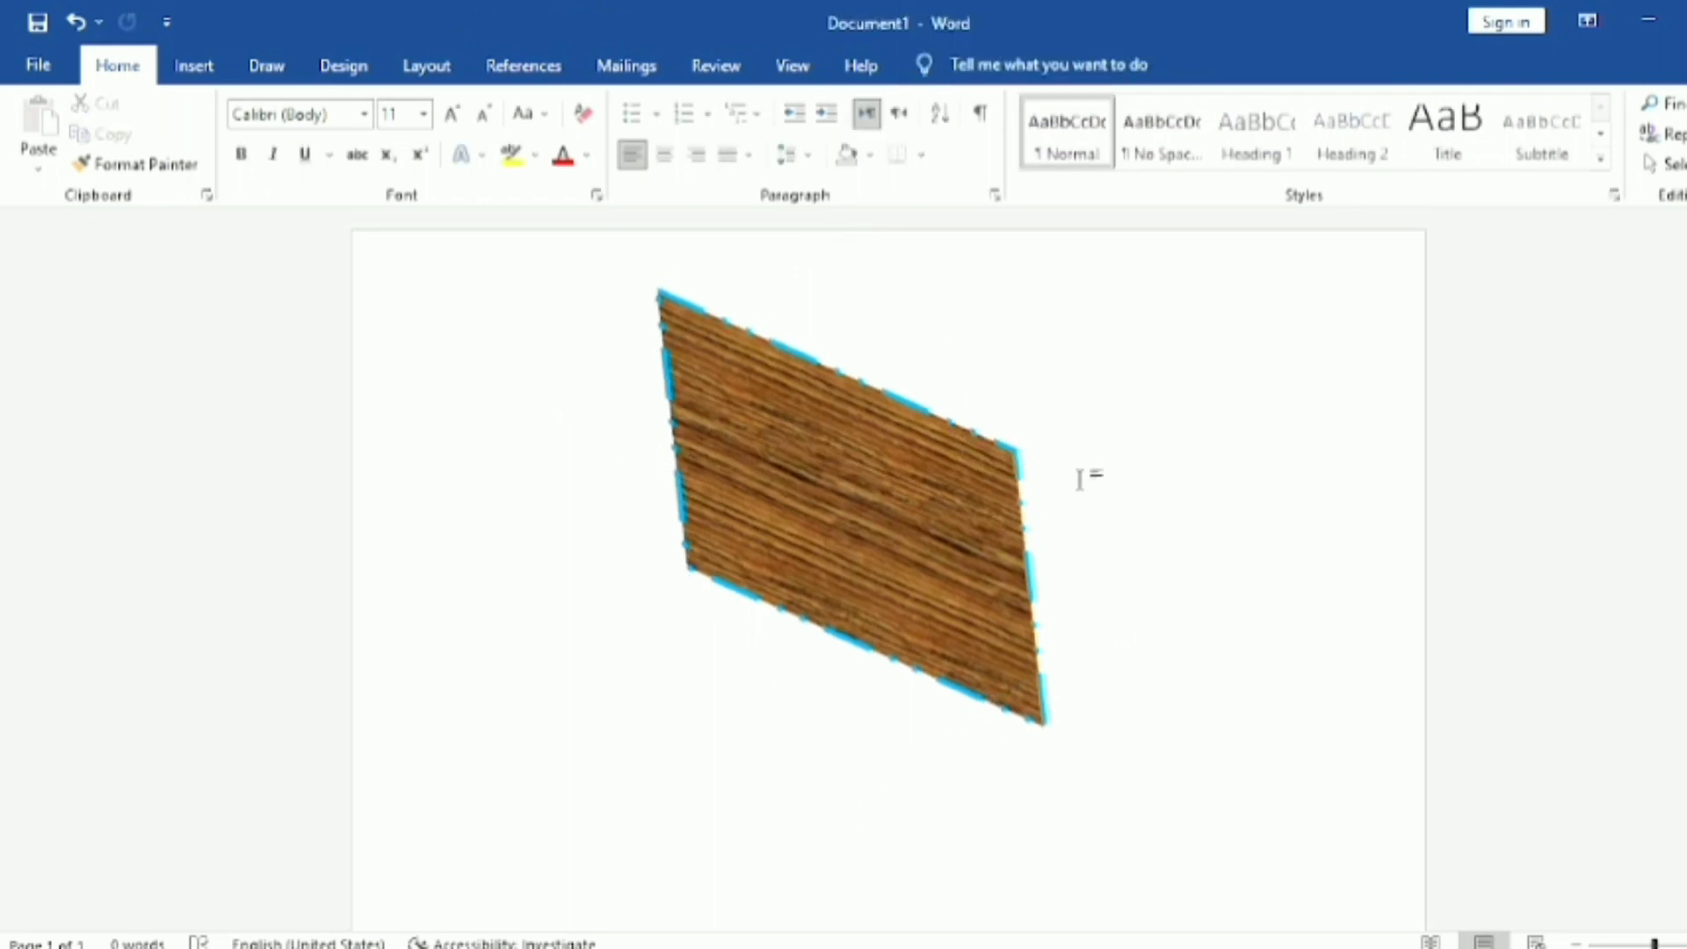
Step: Remove the rectangle's 3-D rotation effect and turn the shape back upright
left_click(956, 488)
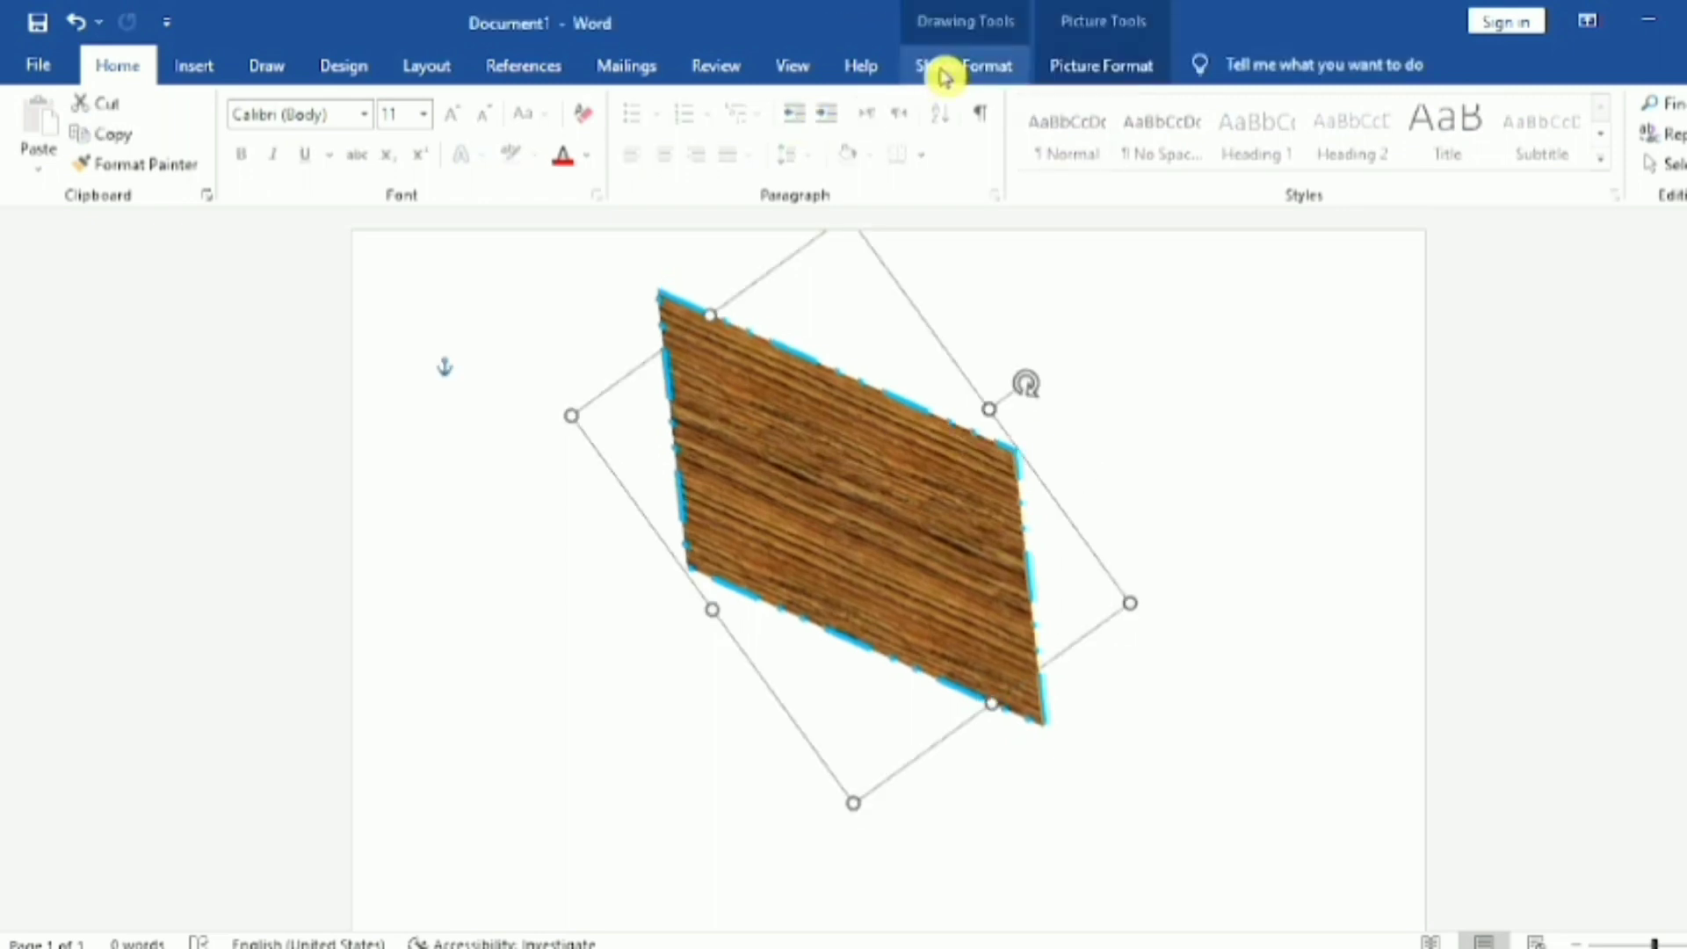
left_click(958, 69)
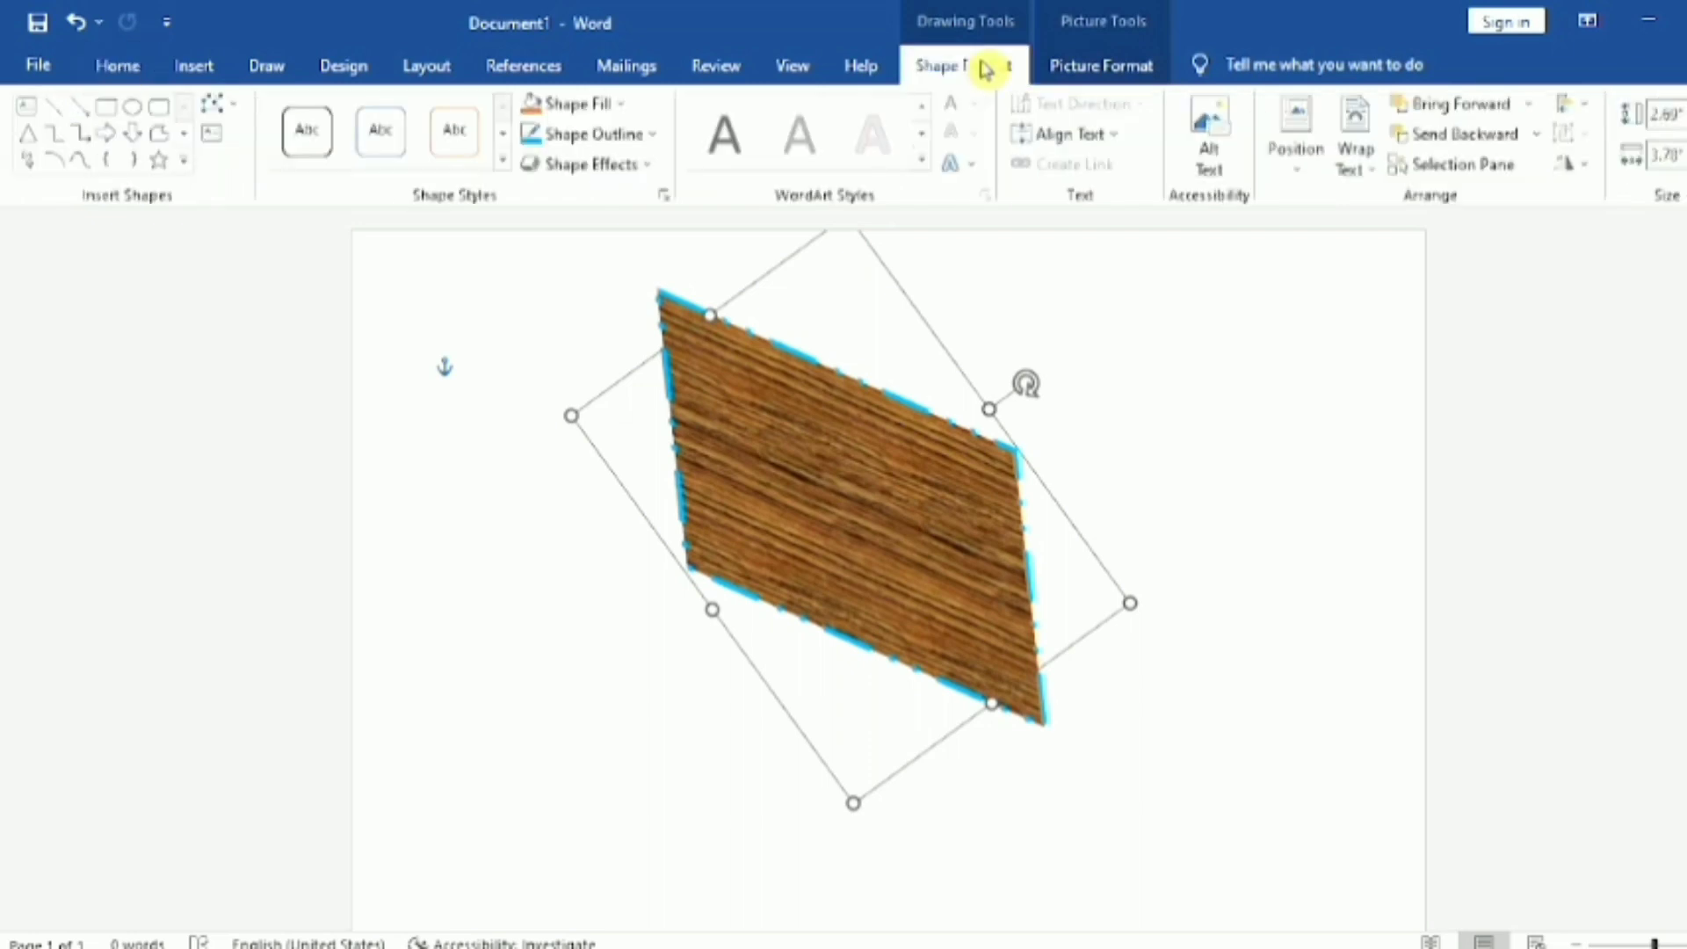
left_click(585, 164)
mouse_move(655, 580)
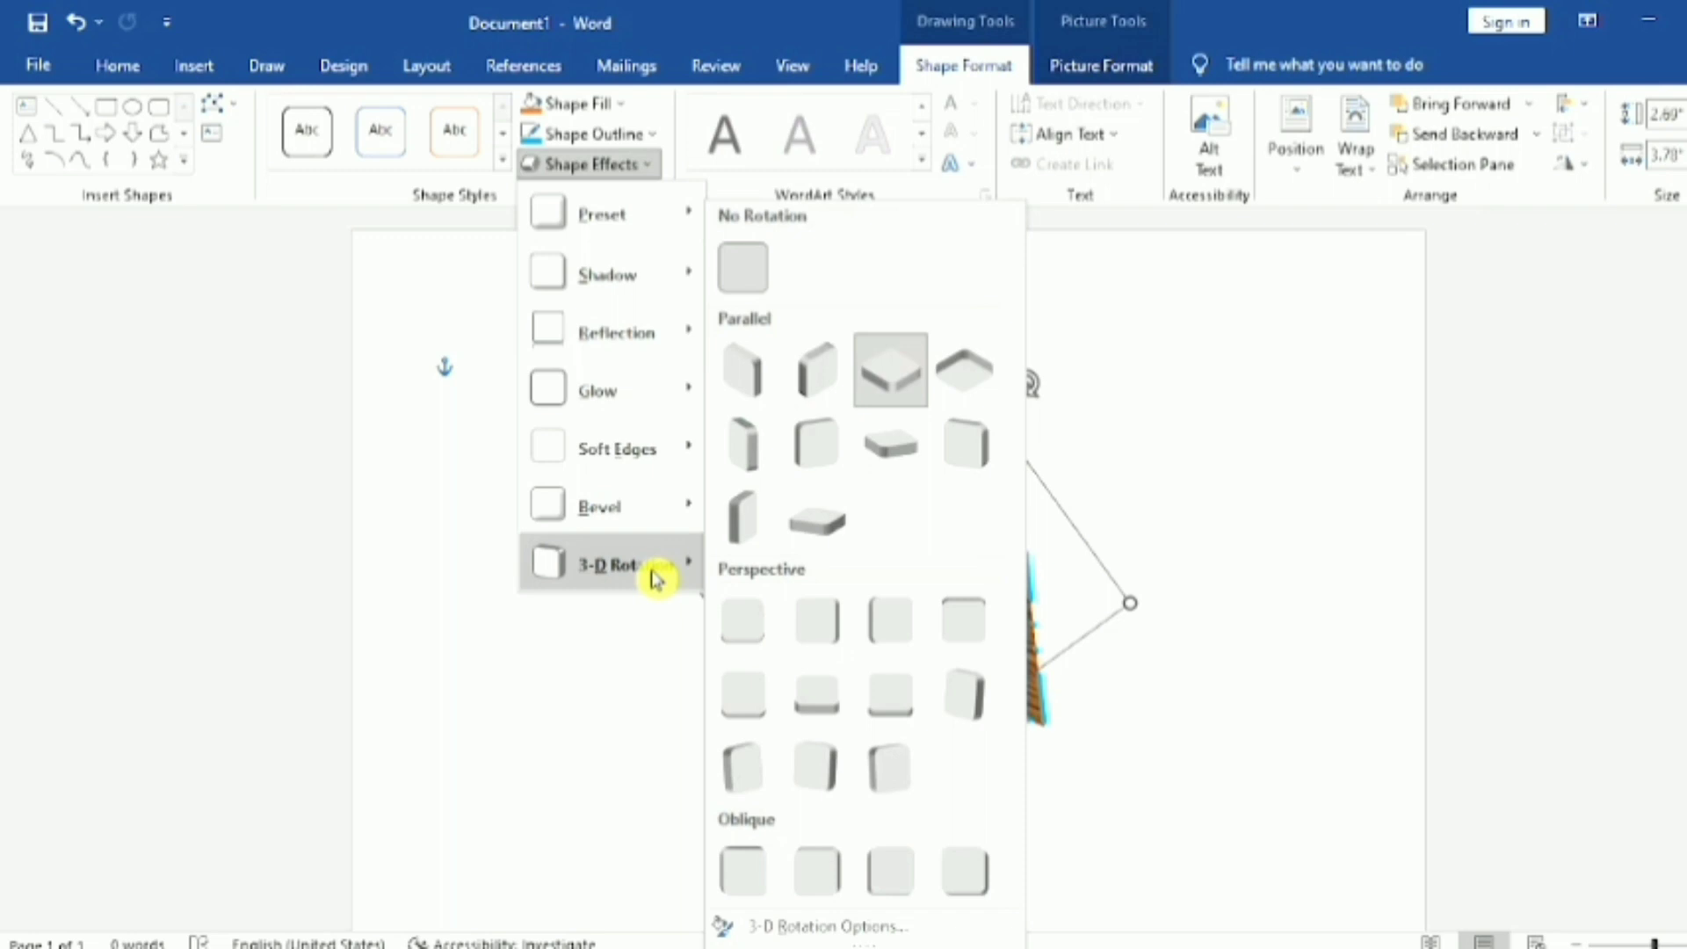
left_click(743, 268)
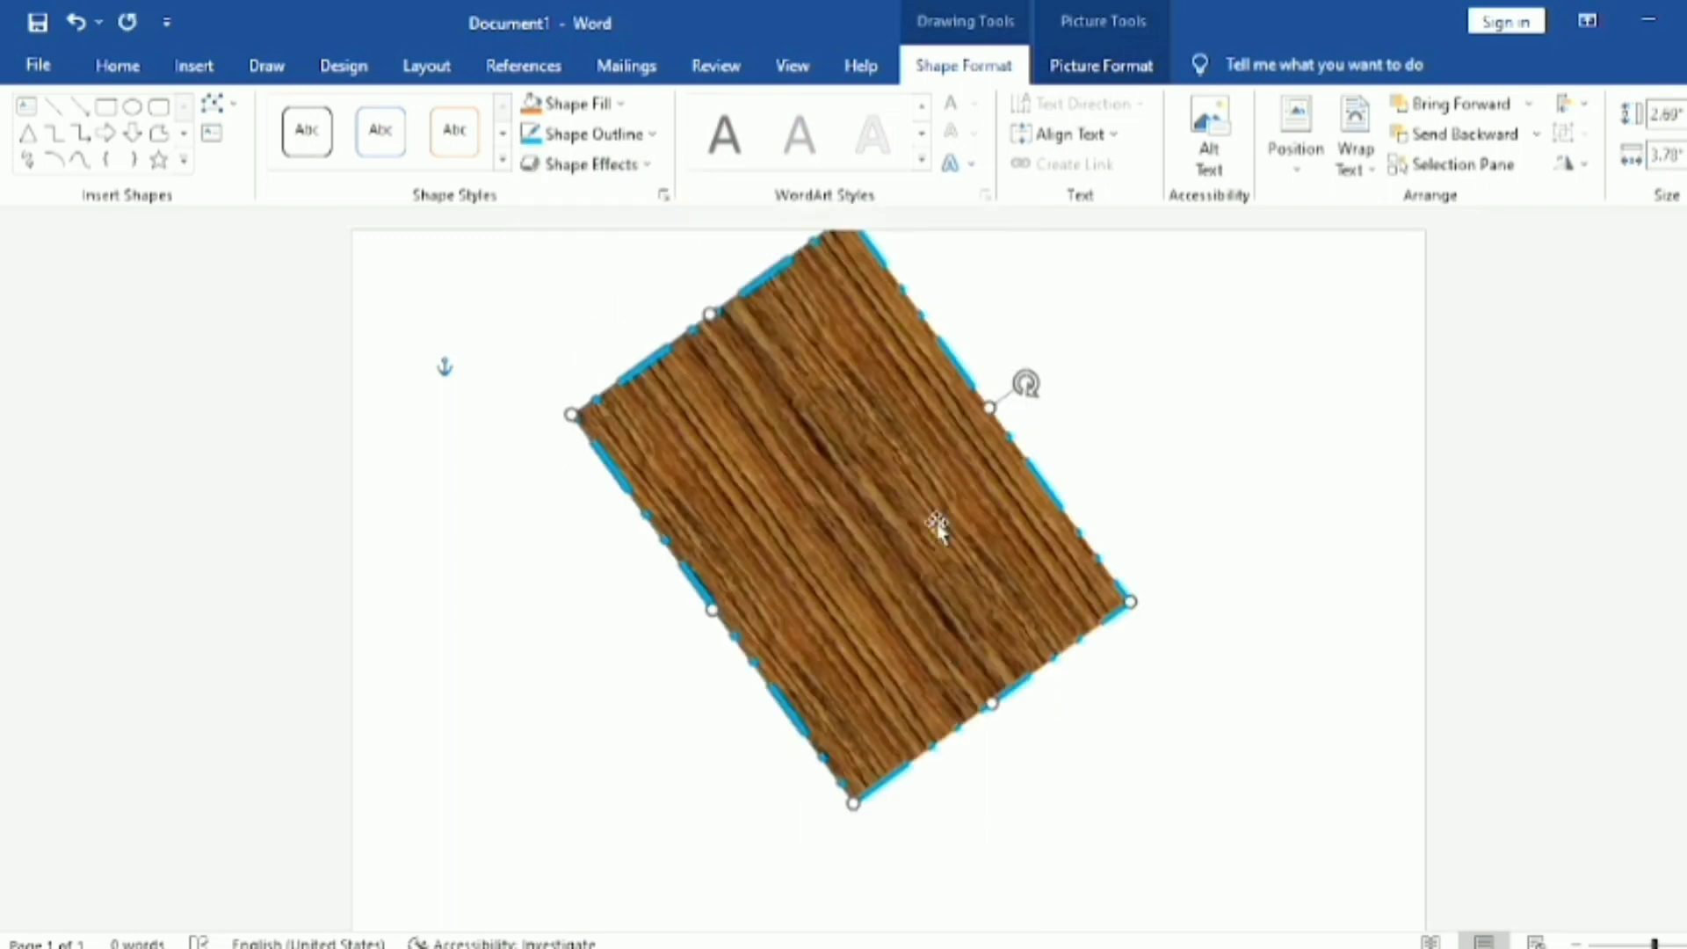
left_click_drag(1026, 384, 849, 421)
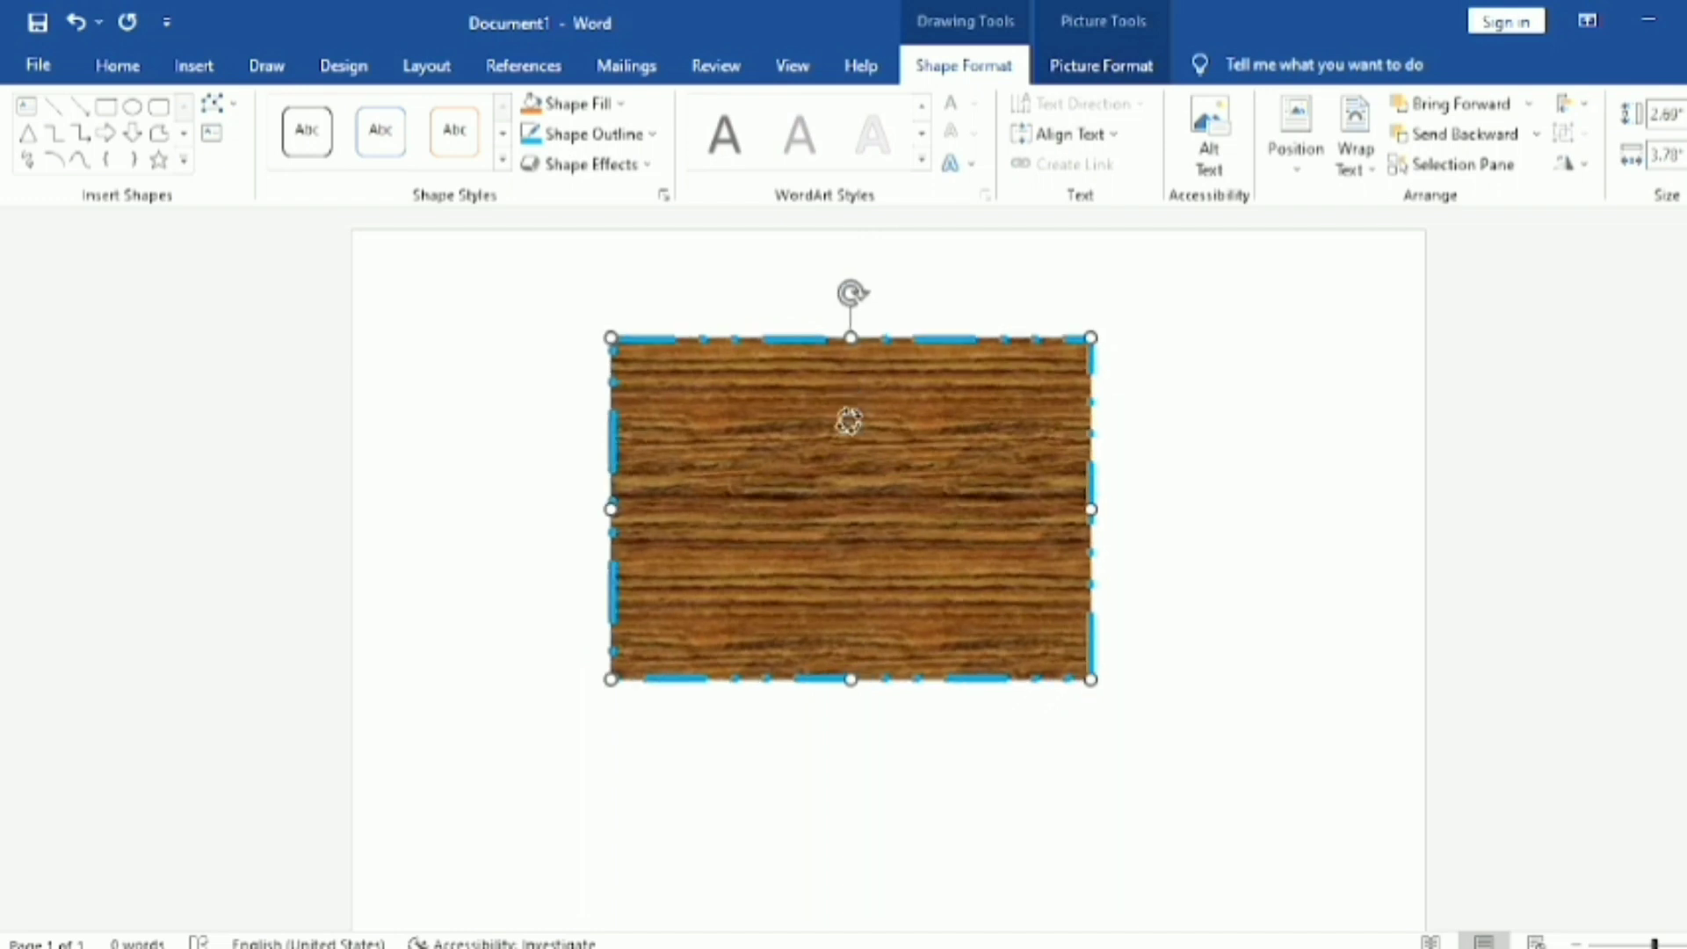
Step: Set the rectangle's layout to In Front of Text with Fix position on page, and deselect it
left_click(1139, 365)
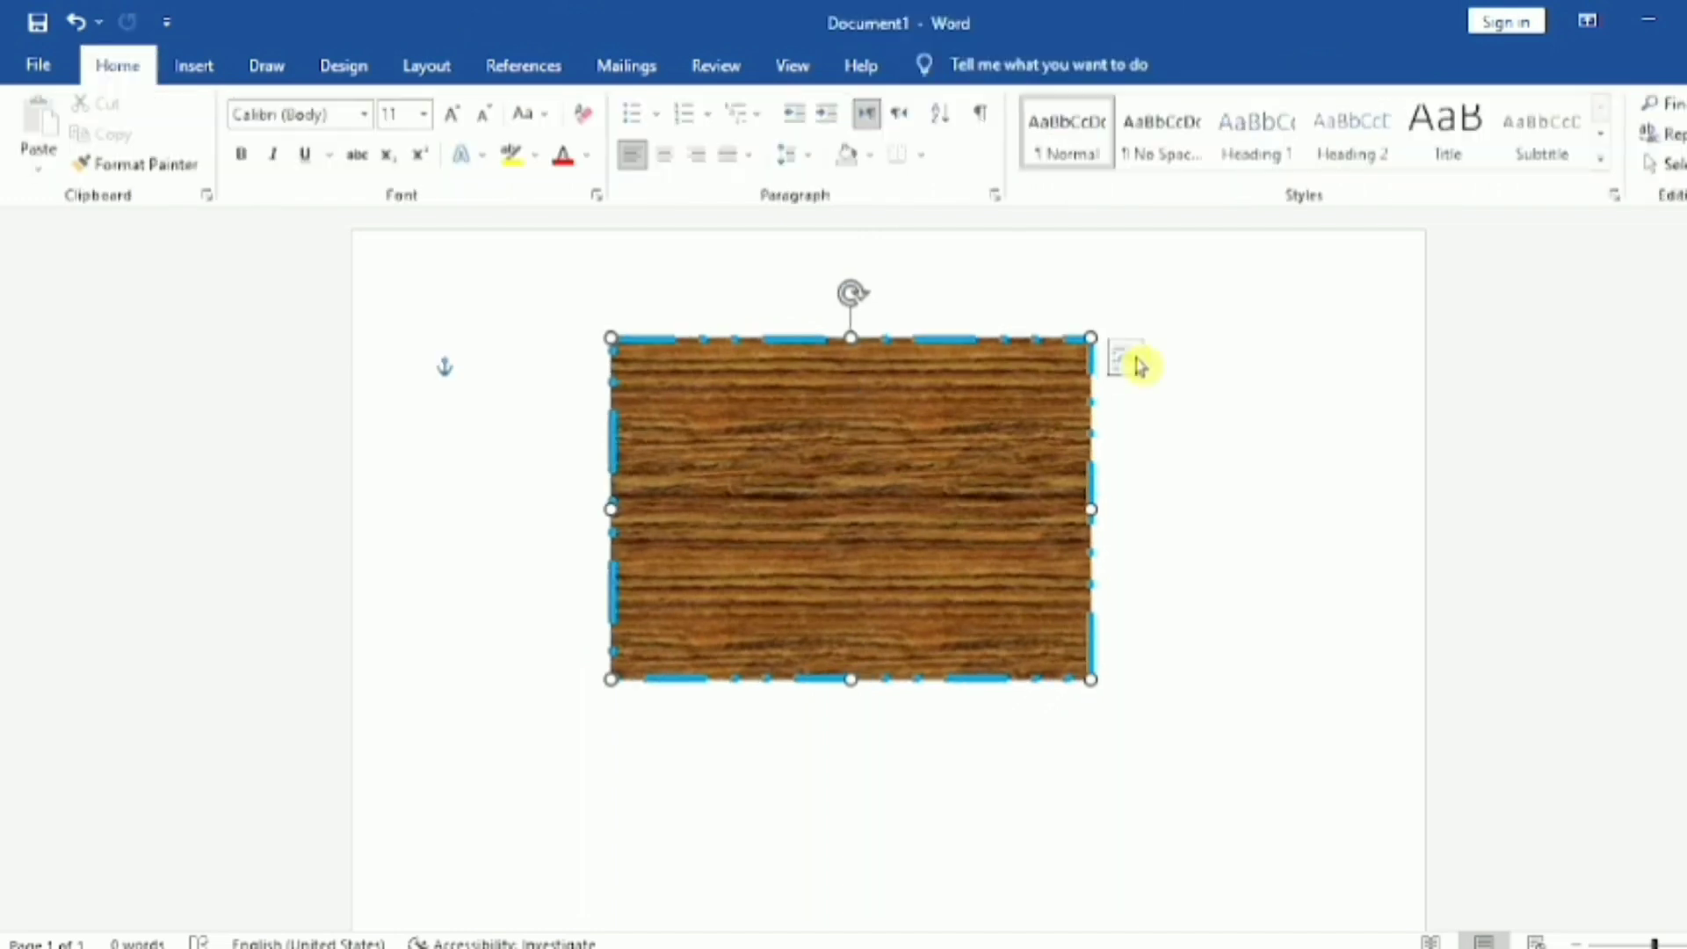
left_click(1126, 359)
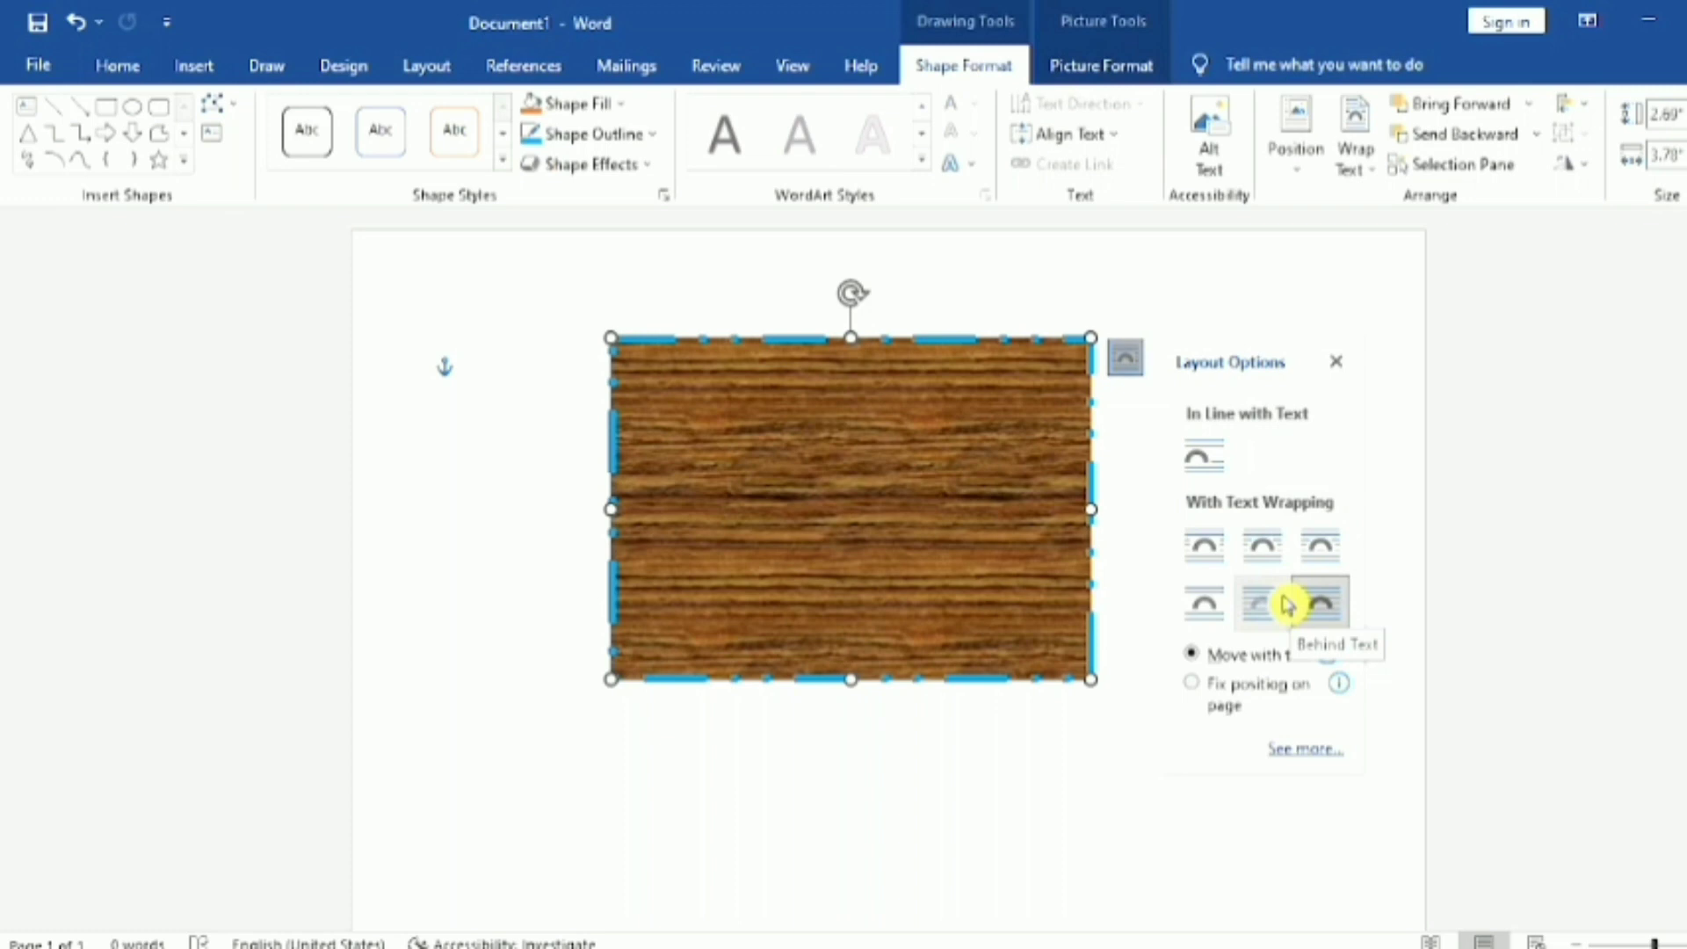
left_click(1337, 608)
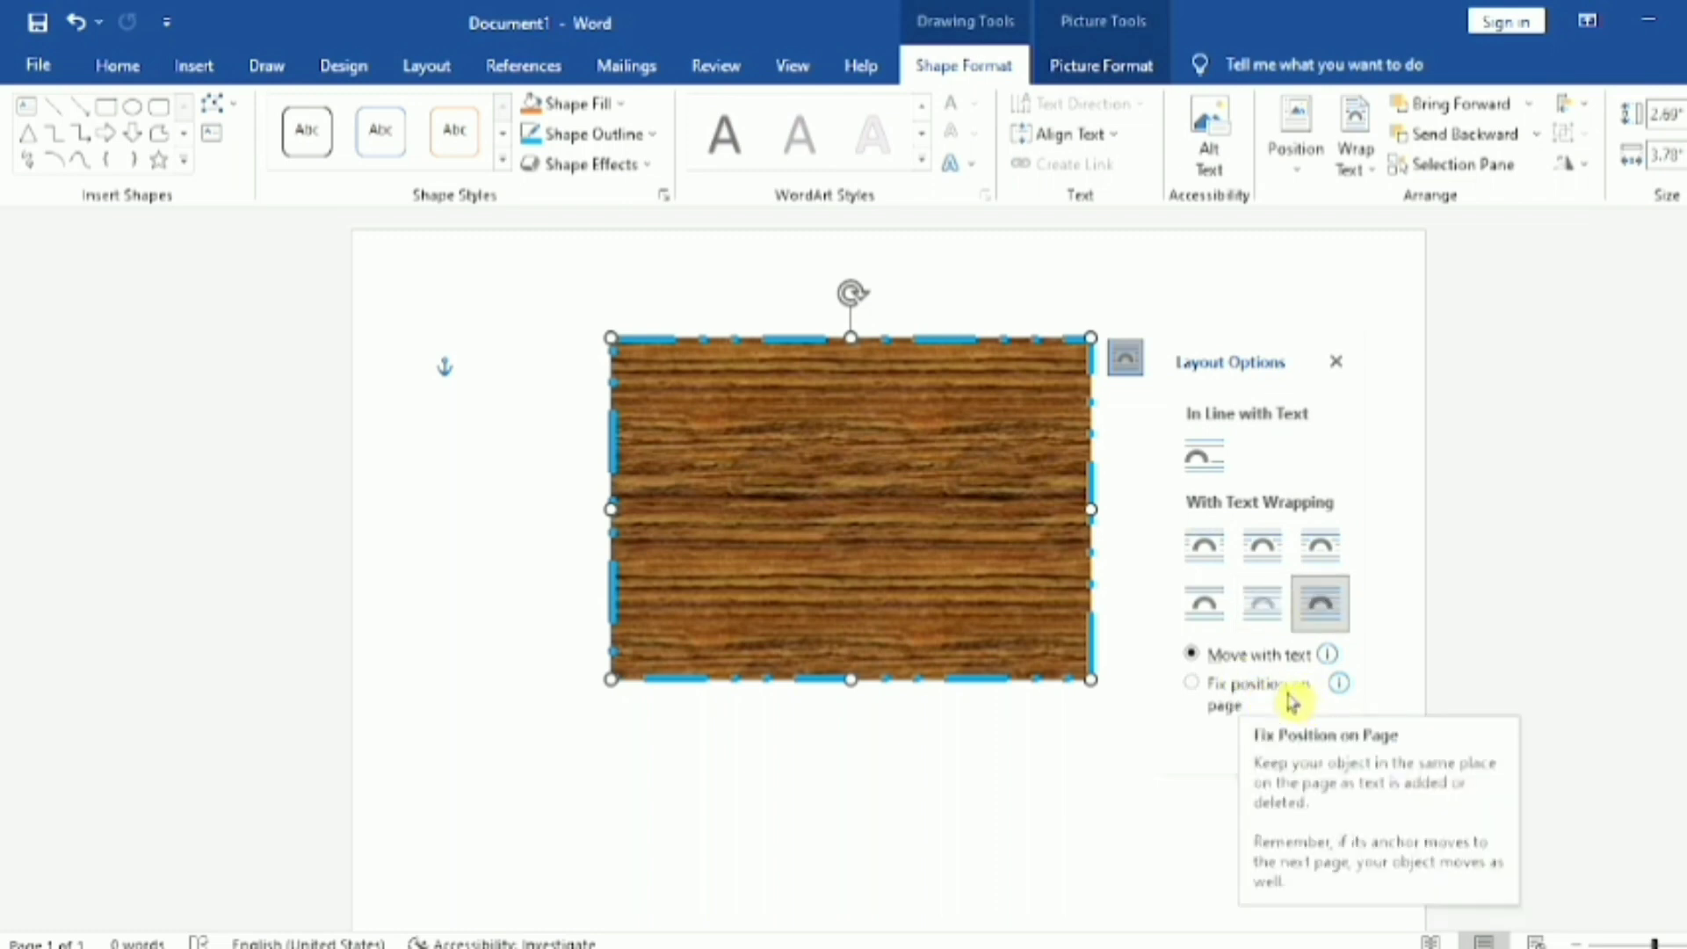
left_click(1209, 687)
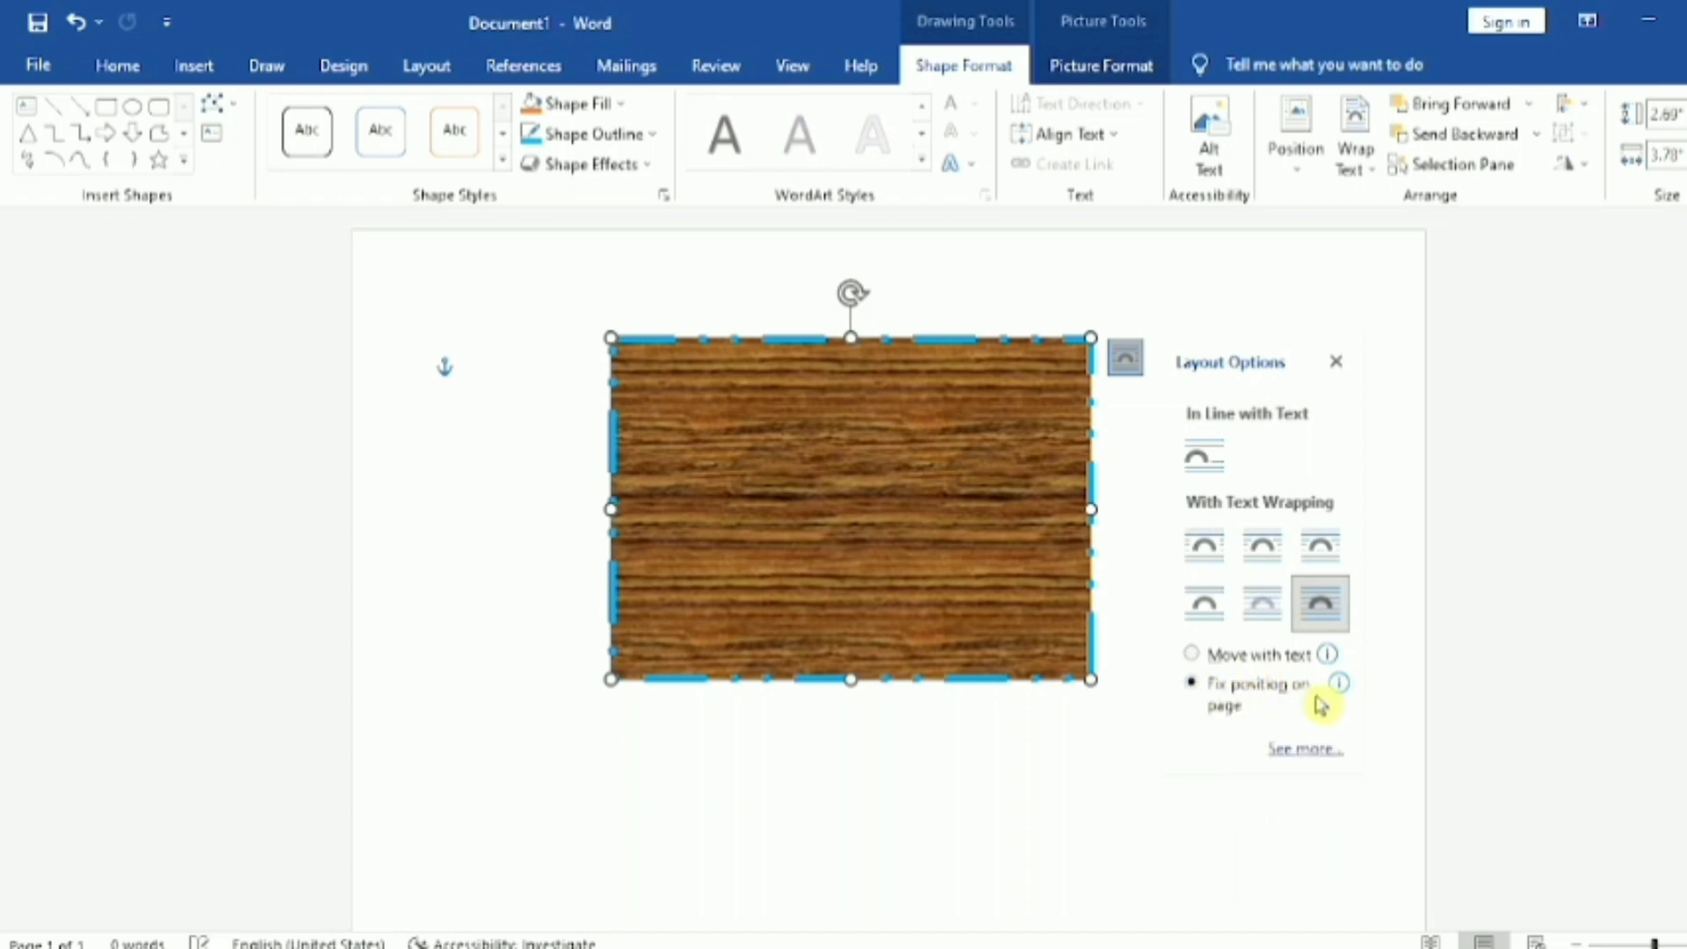
left_click(924, 919)
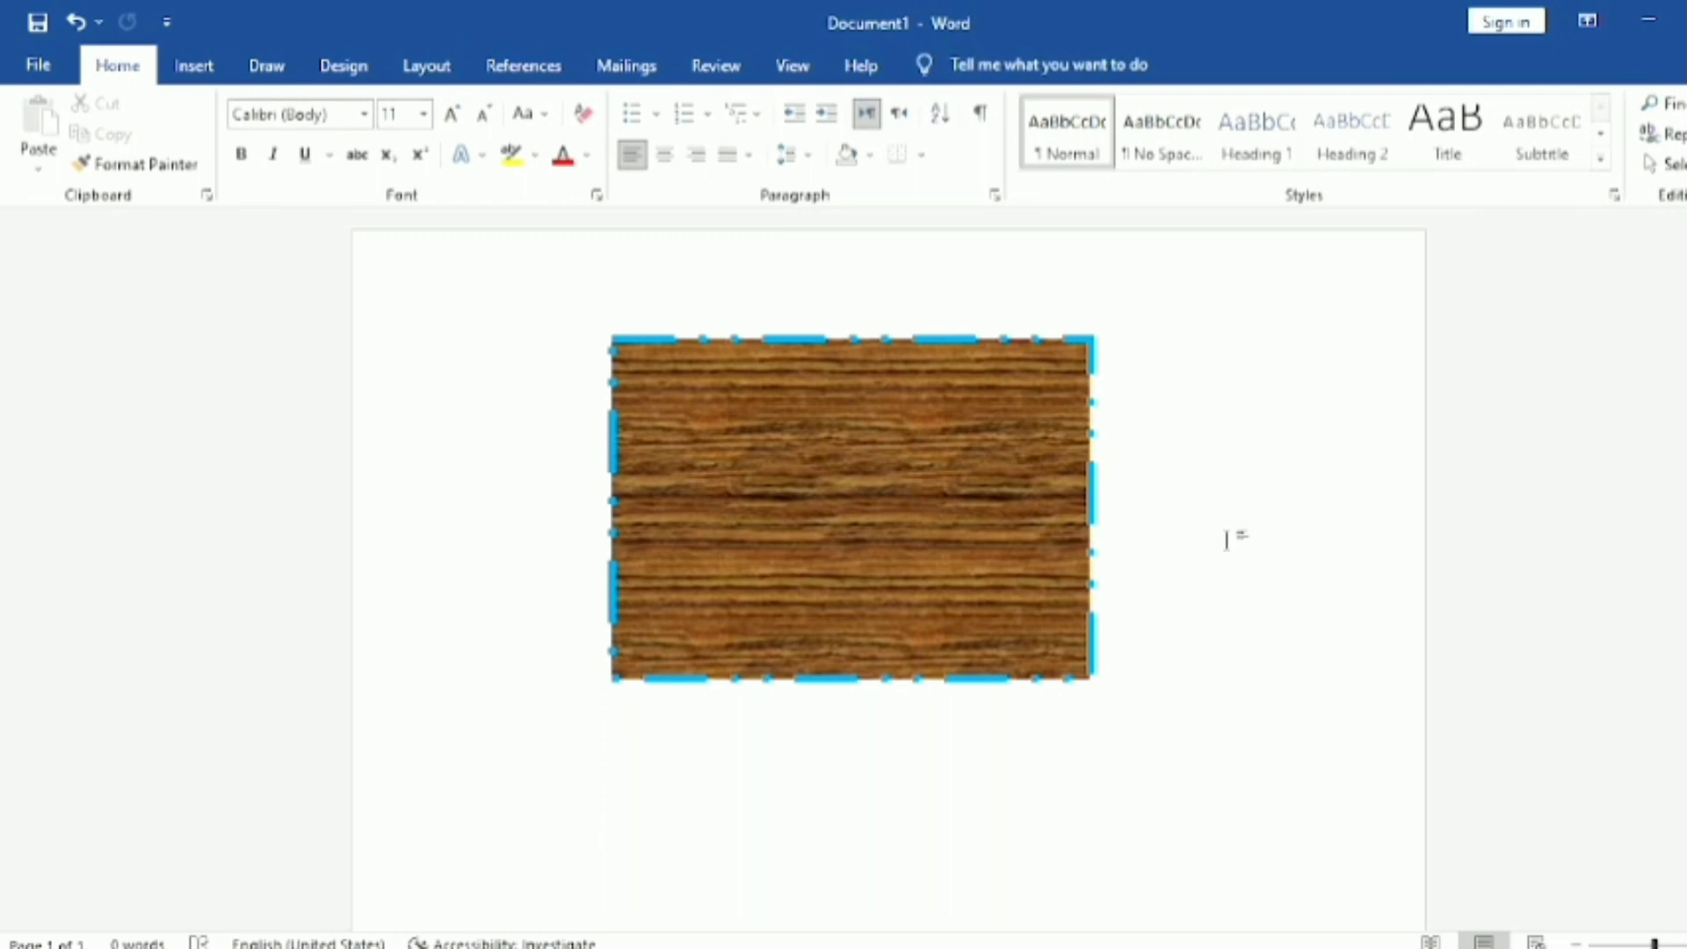
Step: Move the rectangle slightly right and down on the page
left_click(1037, 551)
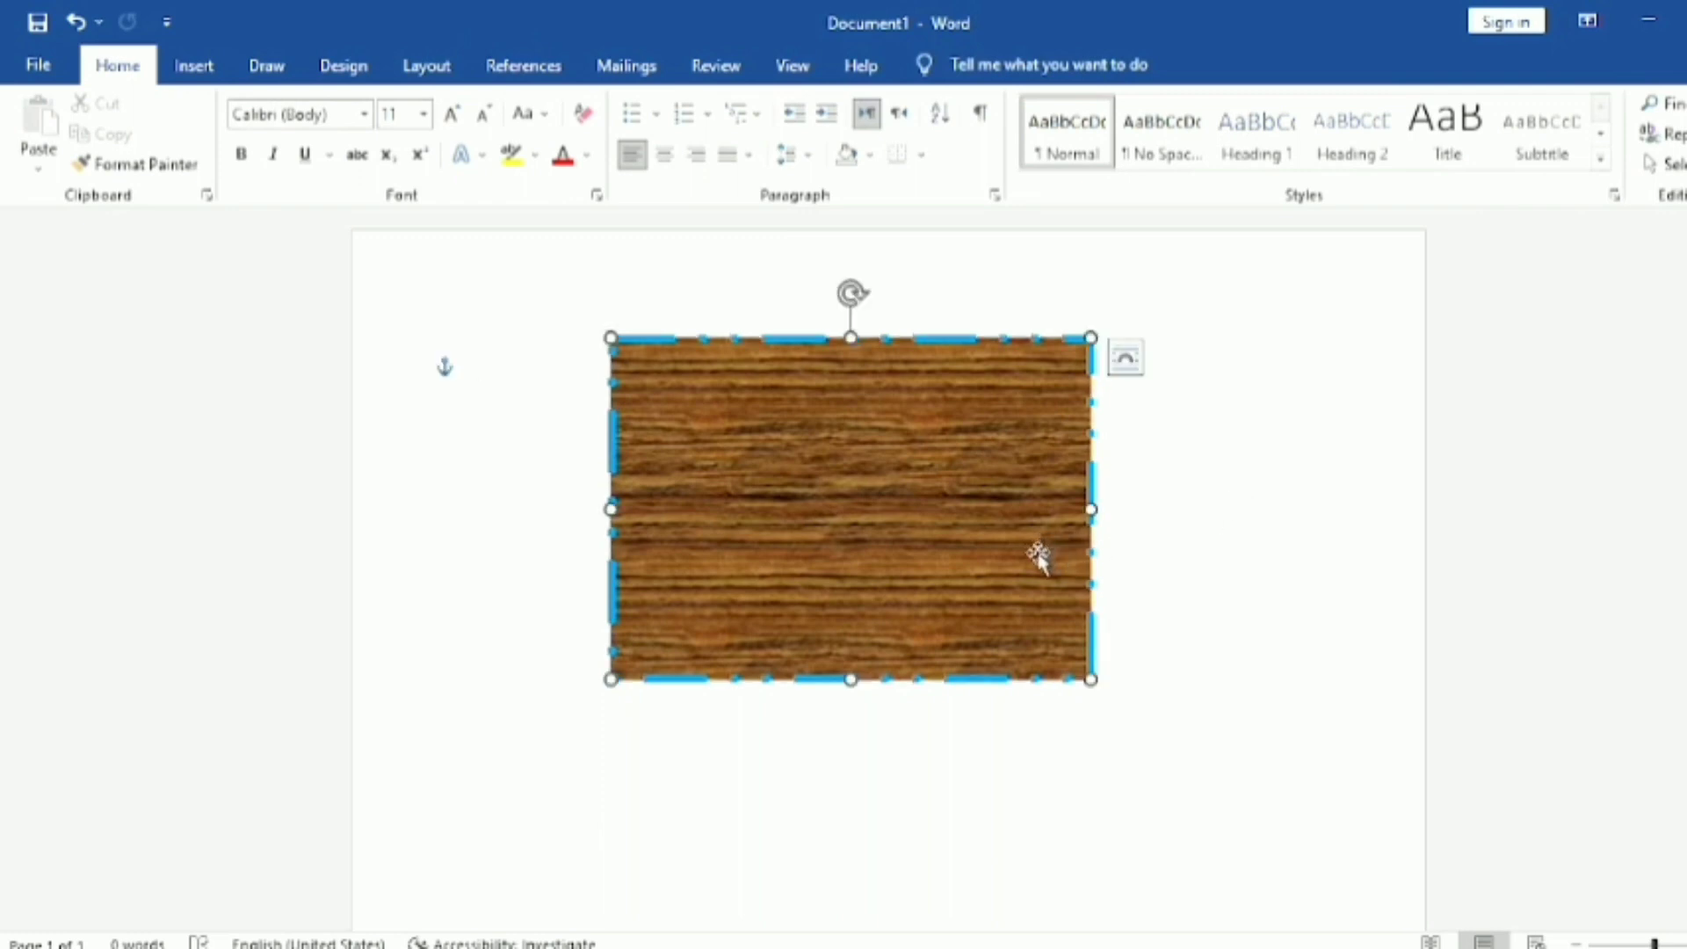
left_click_drag(1031, 554, 1064, 567)
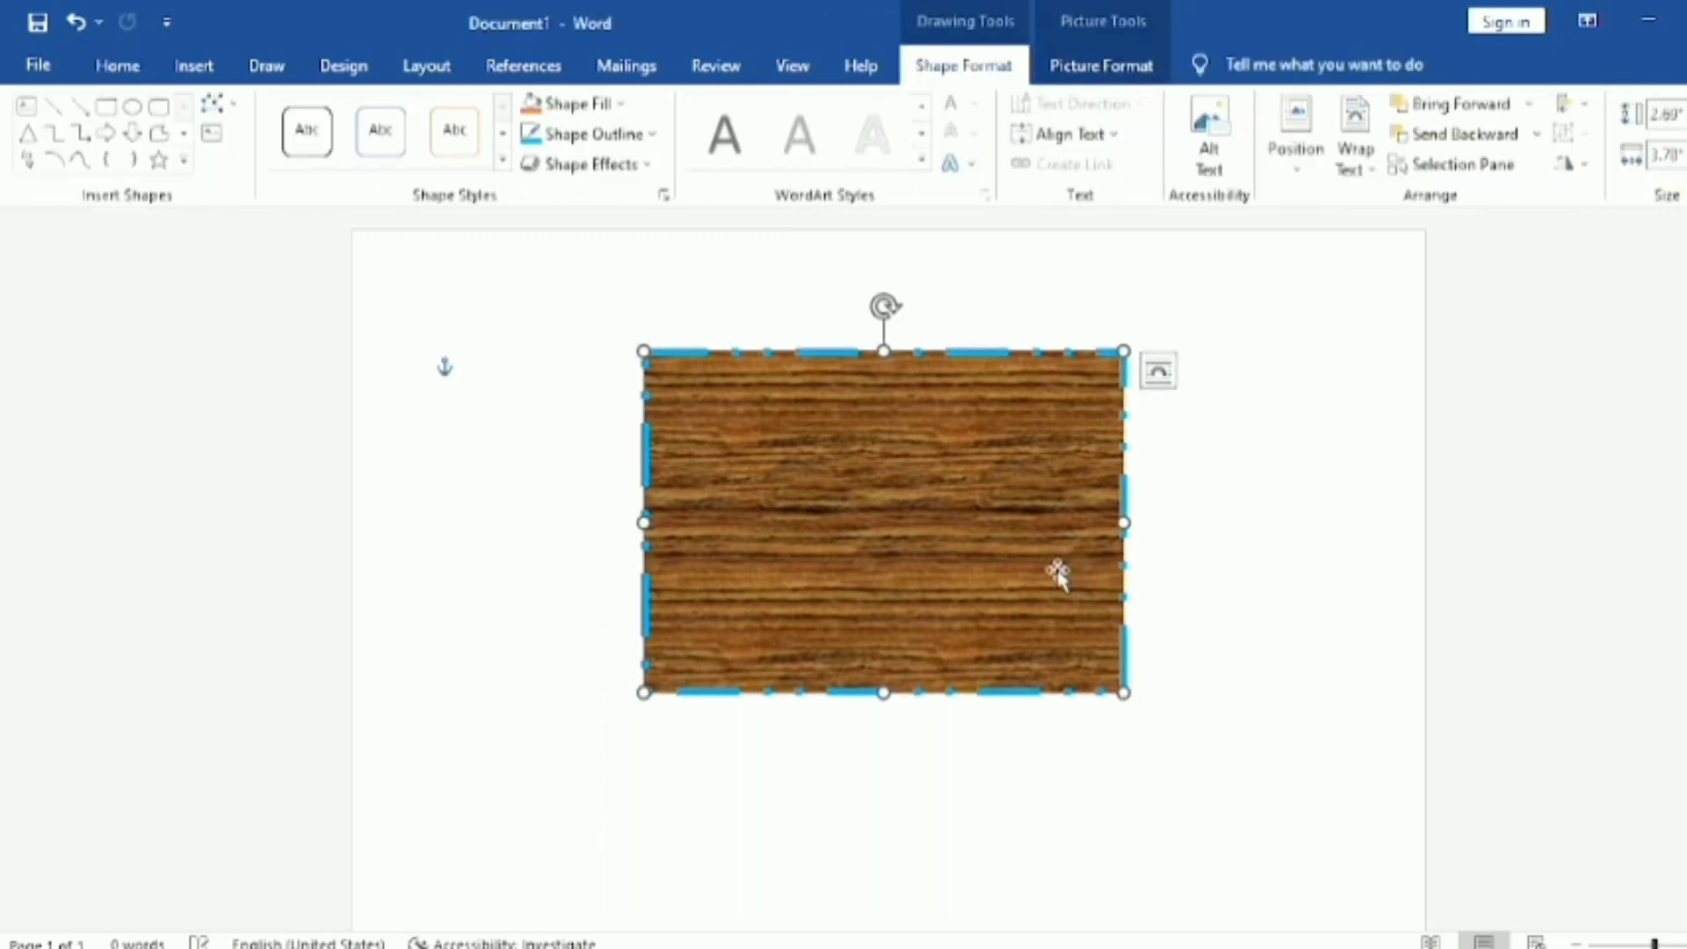
left_click(1344, 637)
Step: Set the selected rectangle's text wrapping to In Front of Text and deselect the shape
left_click(916, 488)
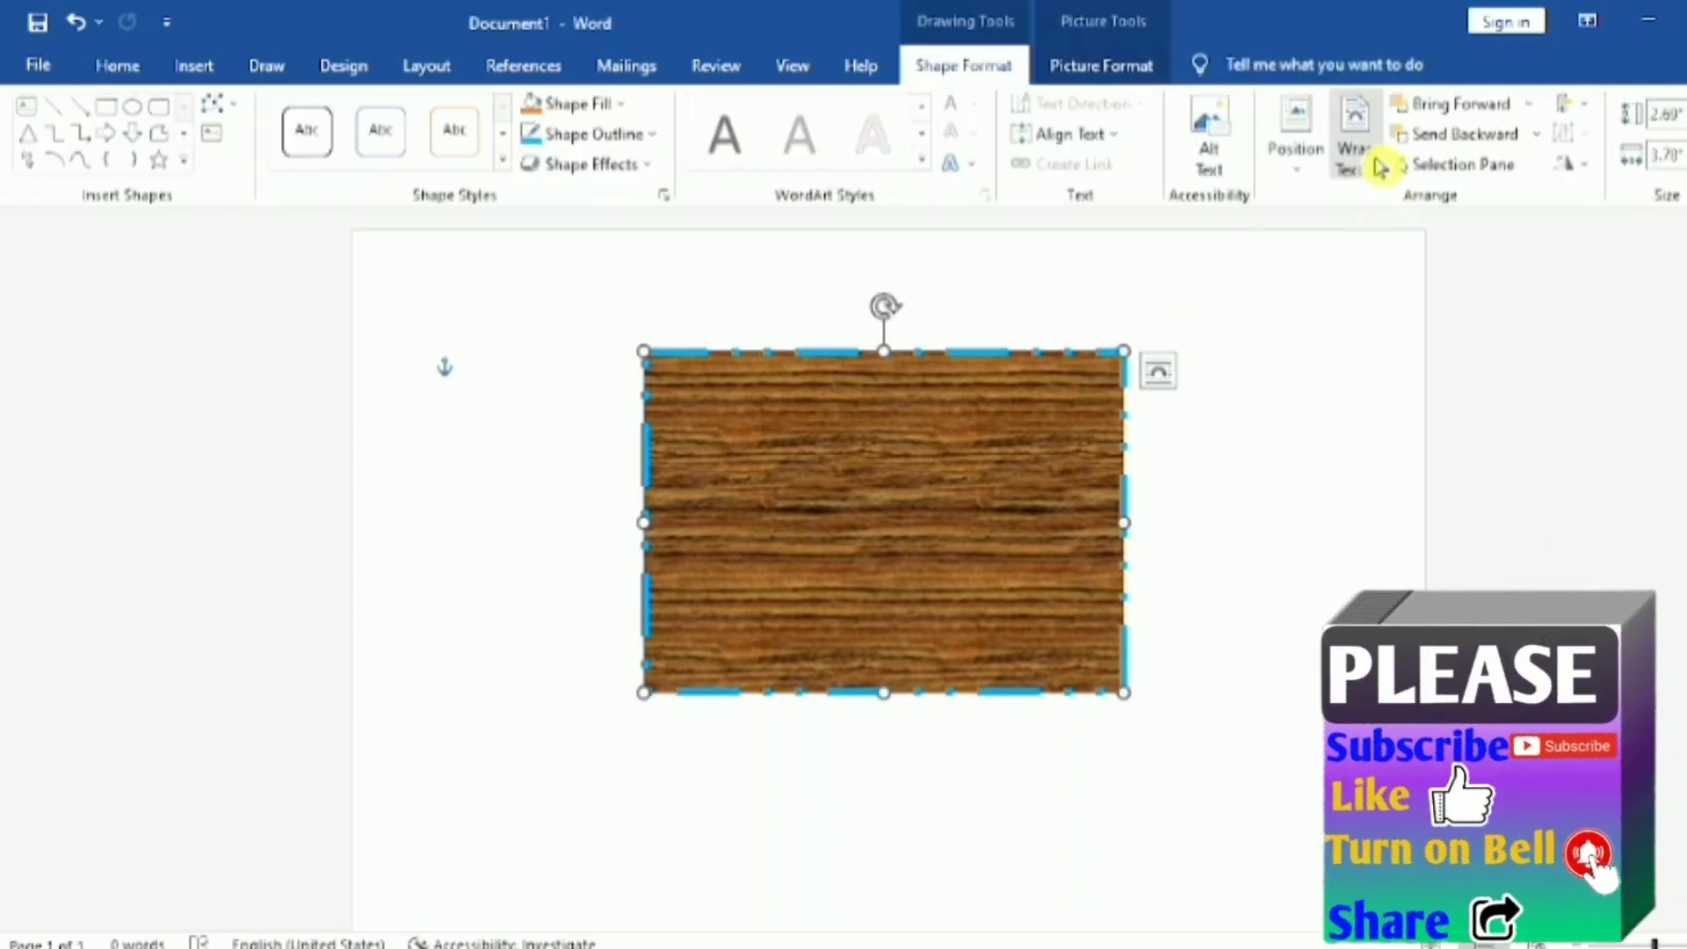
left_click(1373, 166)
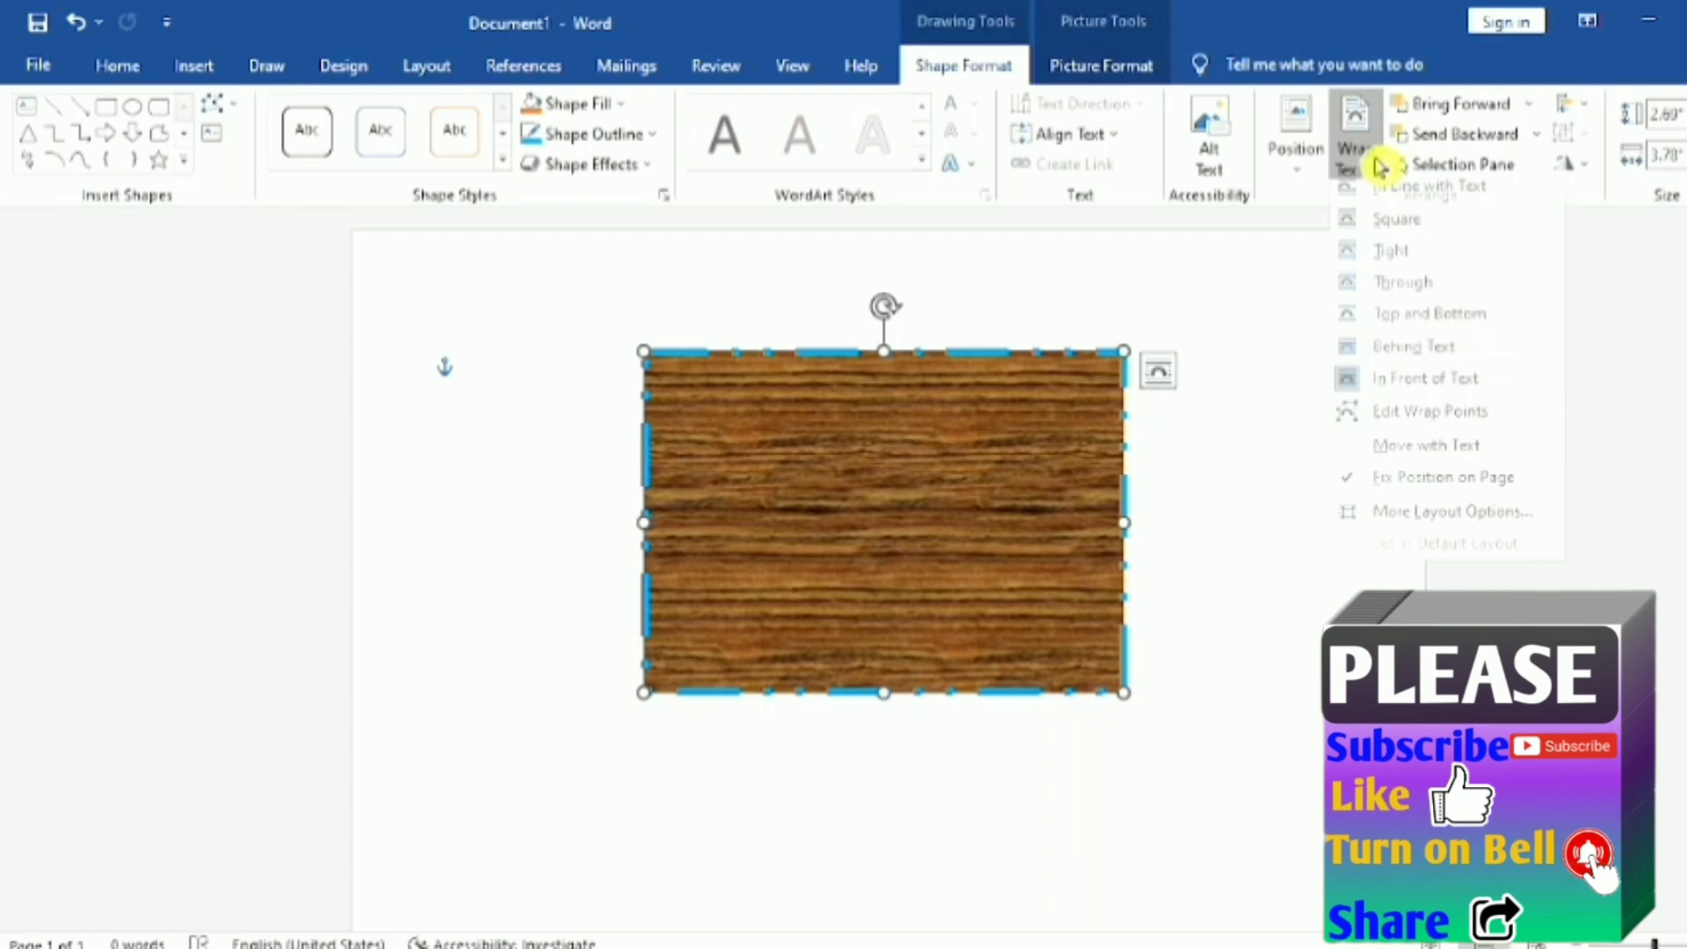
left_click(1427, 391)
left_click(1269, 392)
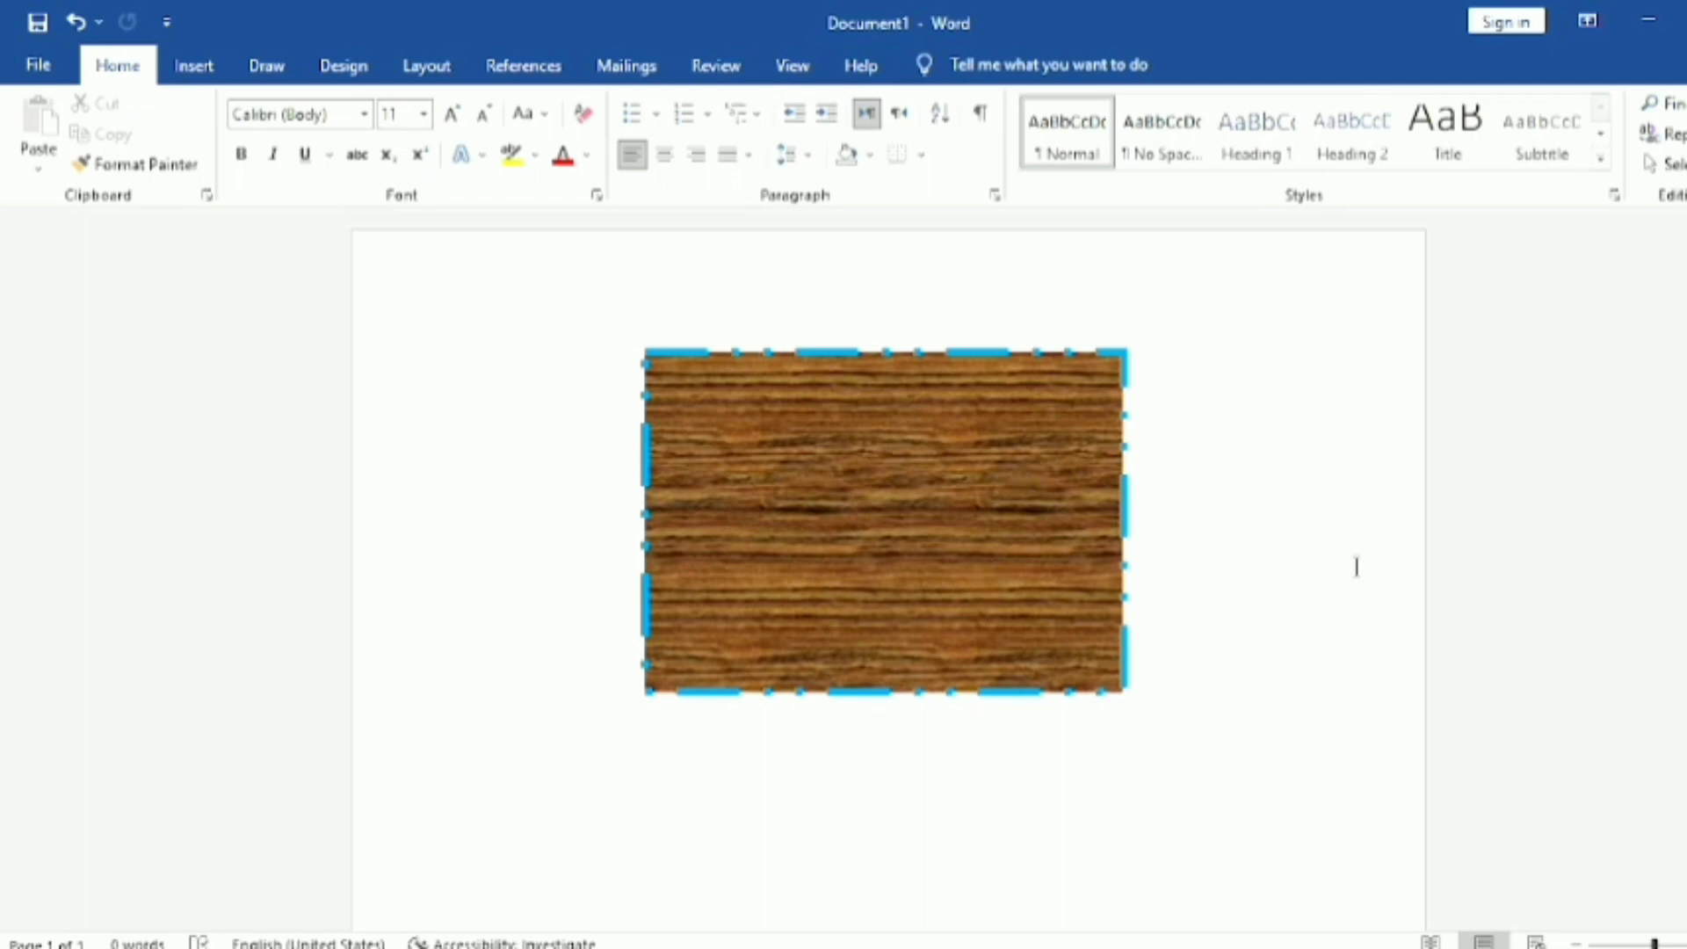
Step: Apply the first bevel style as a picture effect to the wood-textured rectangle, and deselect it
left_click(1030, 475)
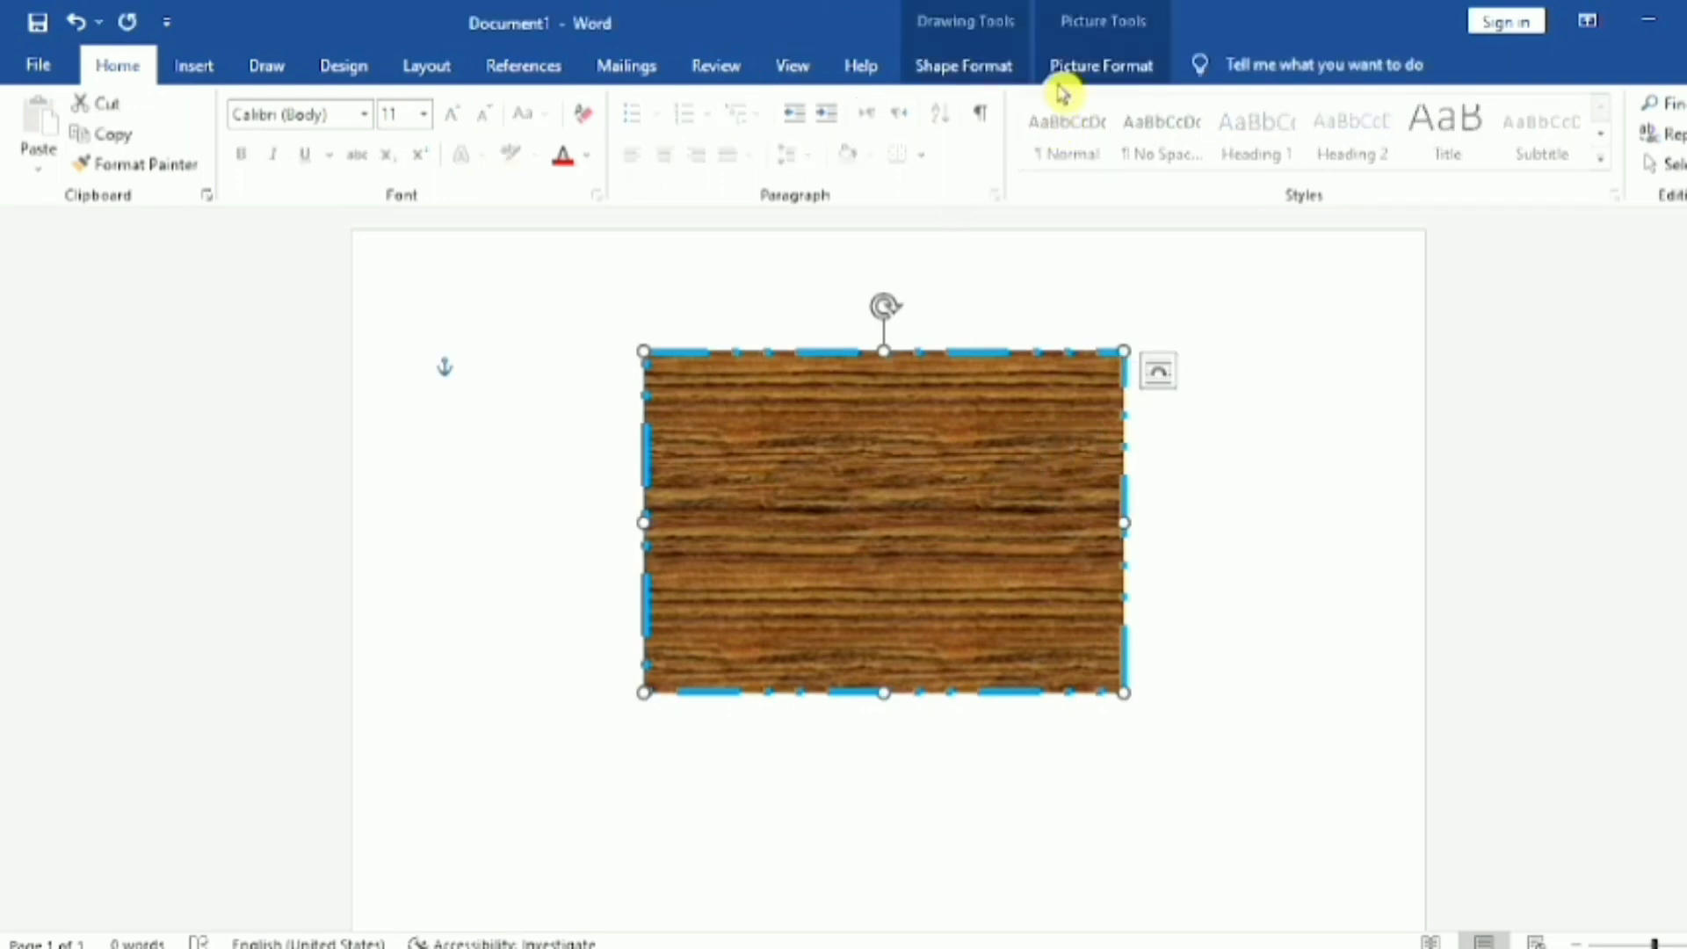
left_click(1113, 81)
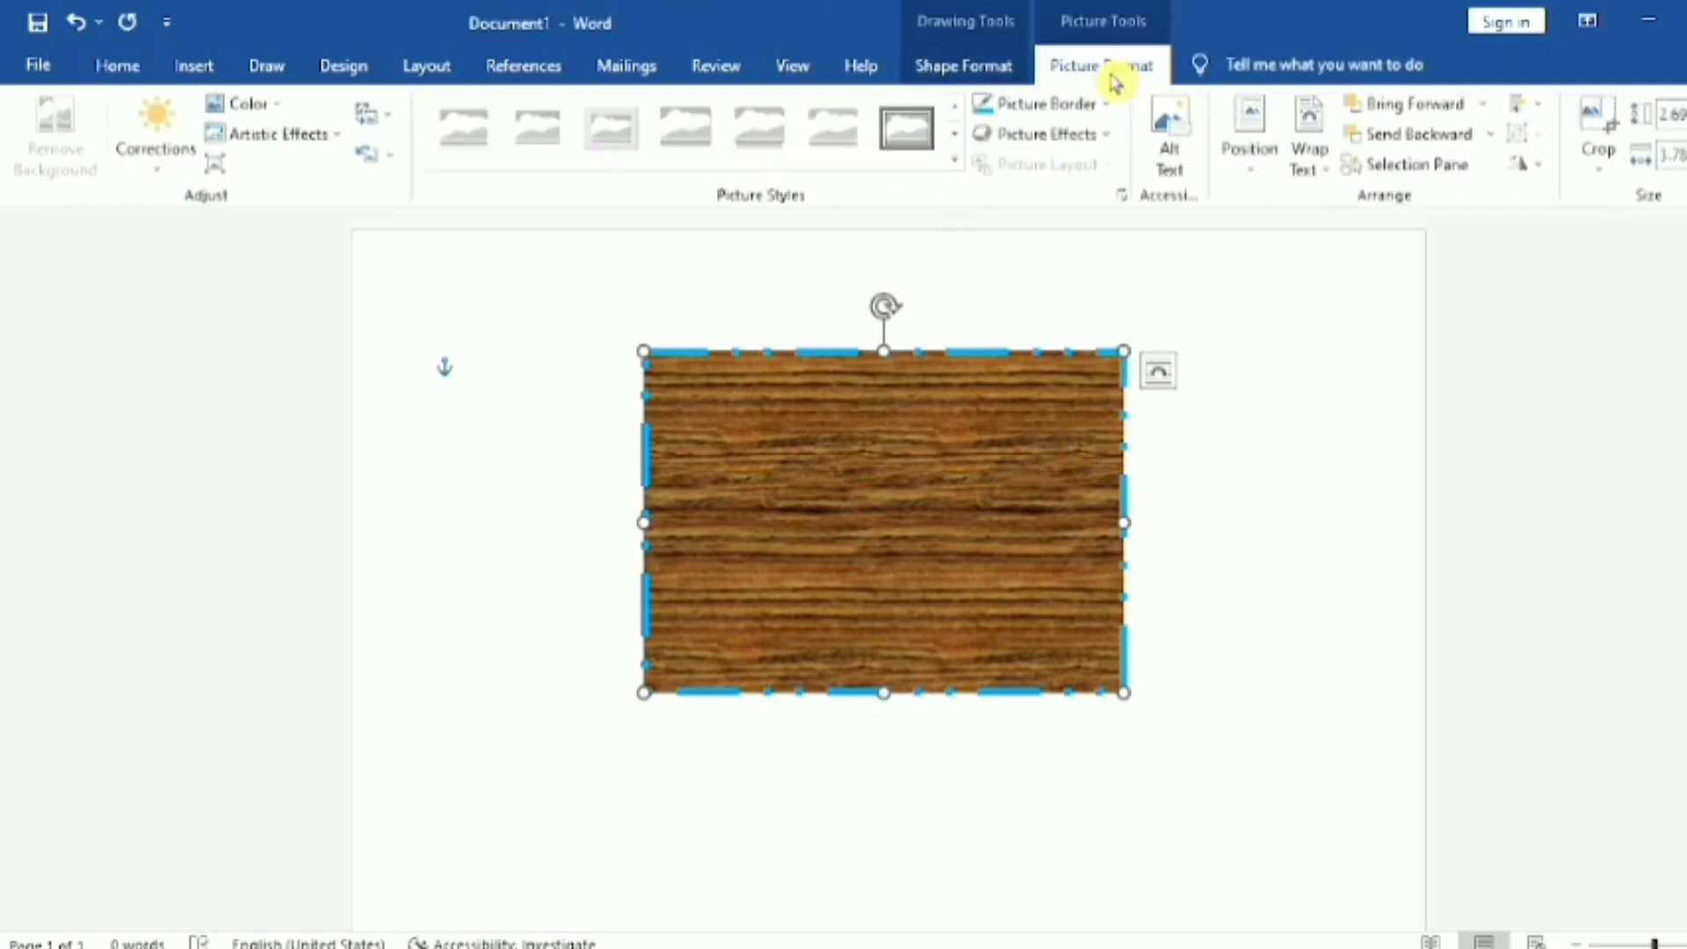
left_click(1119, 138)
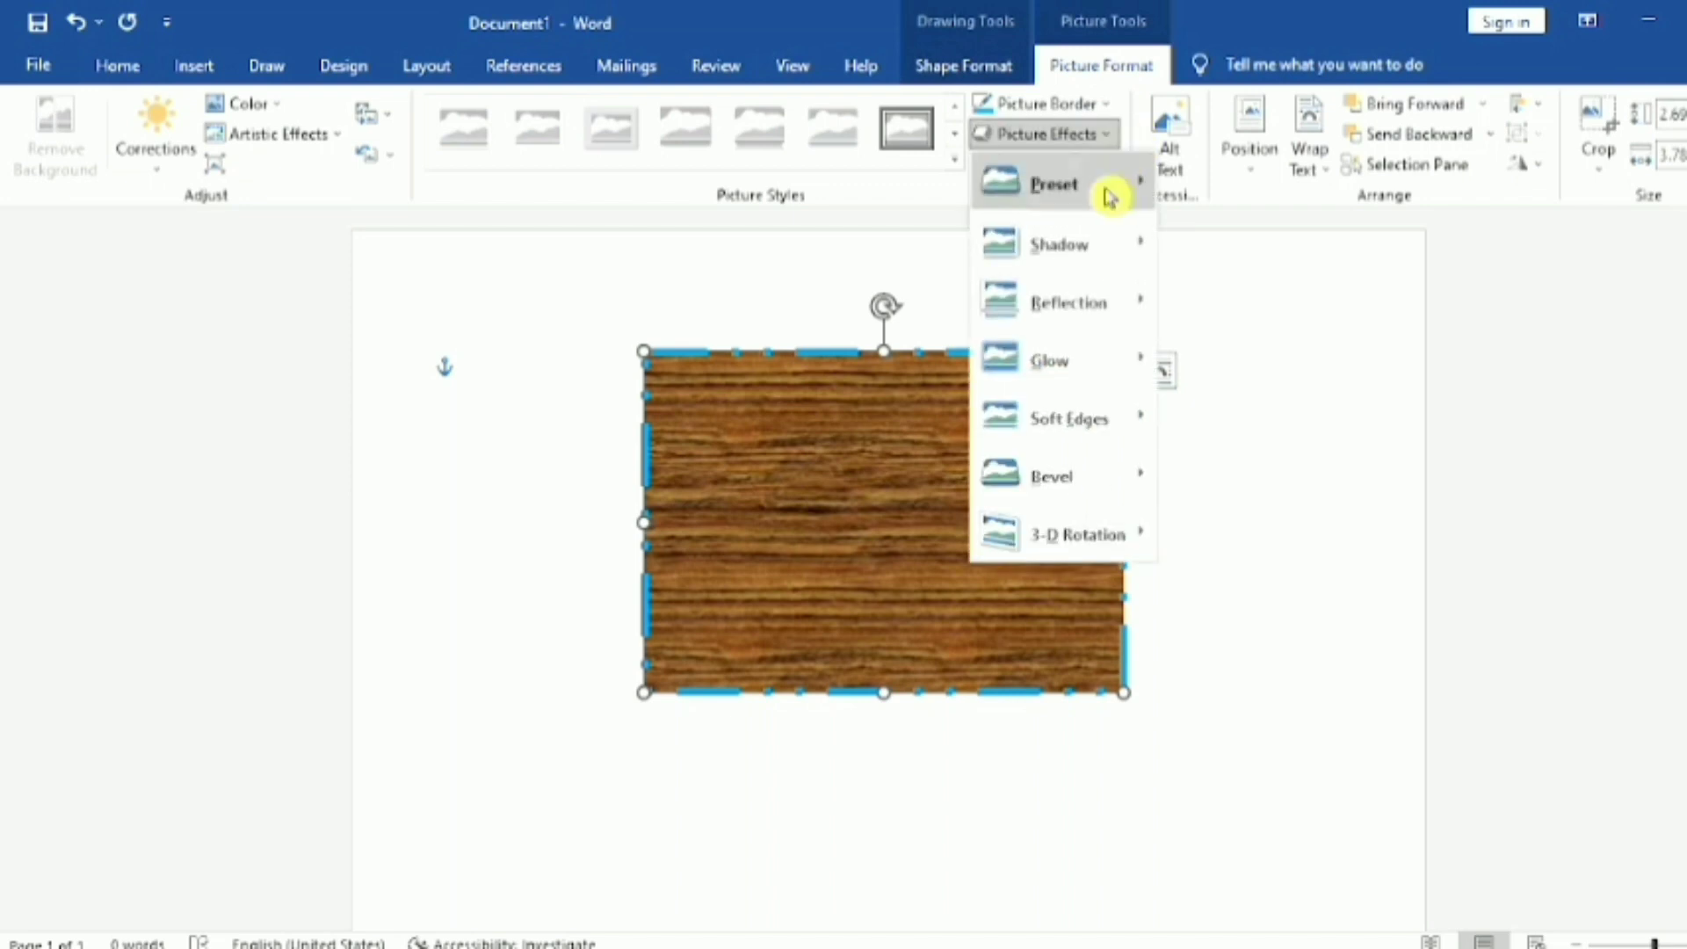
mouse_move(1037, 496)
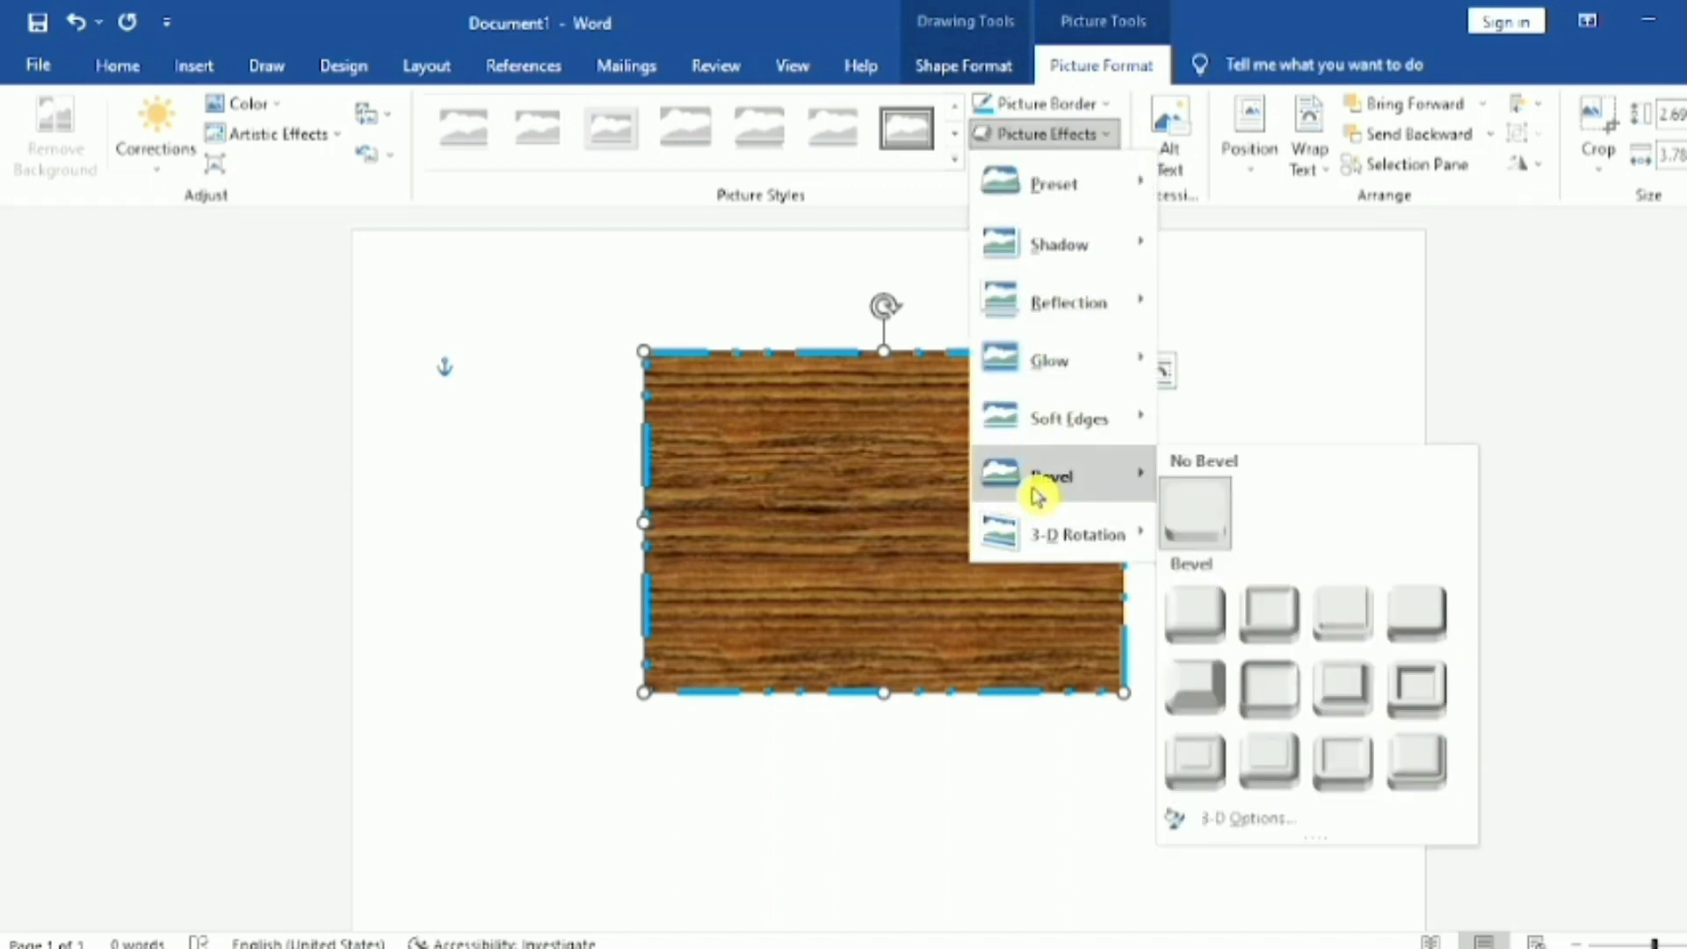
left_click(1204, 608)
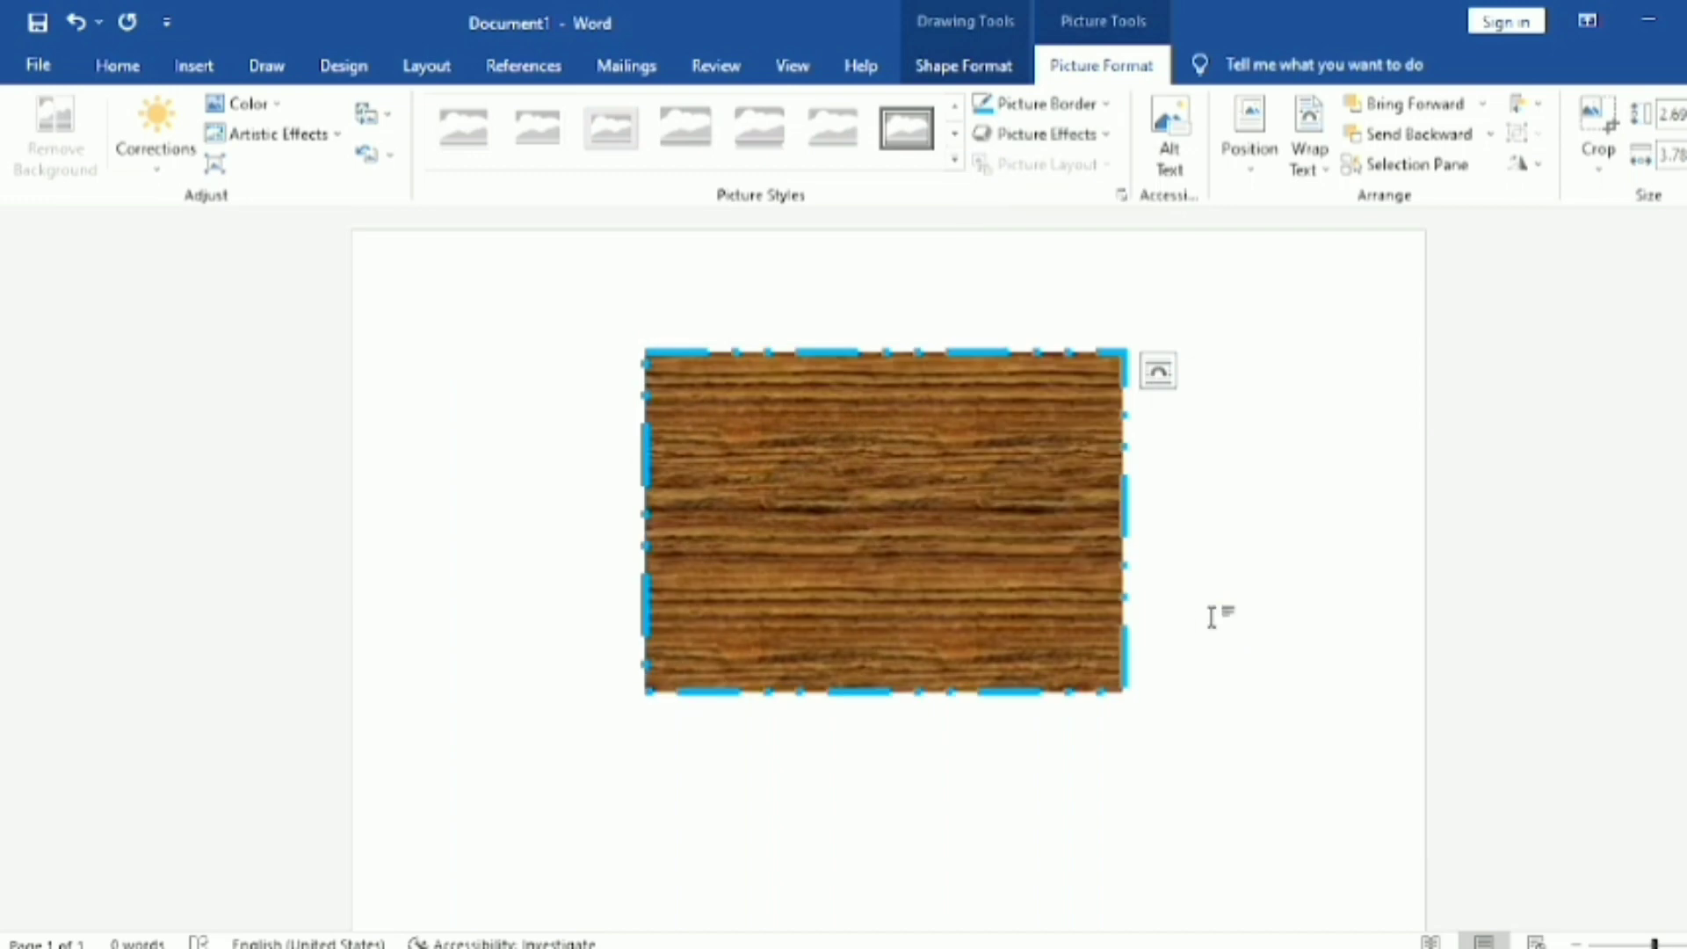
left_click_drag(885, 576, 891, 576)
left_click(1401, 589)
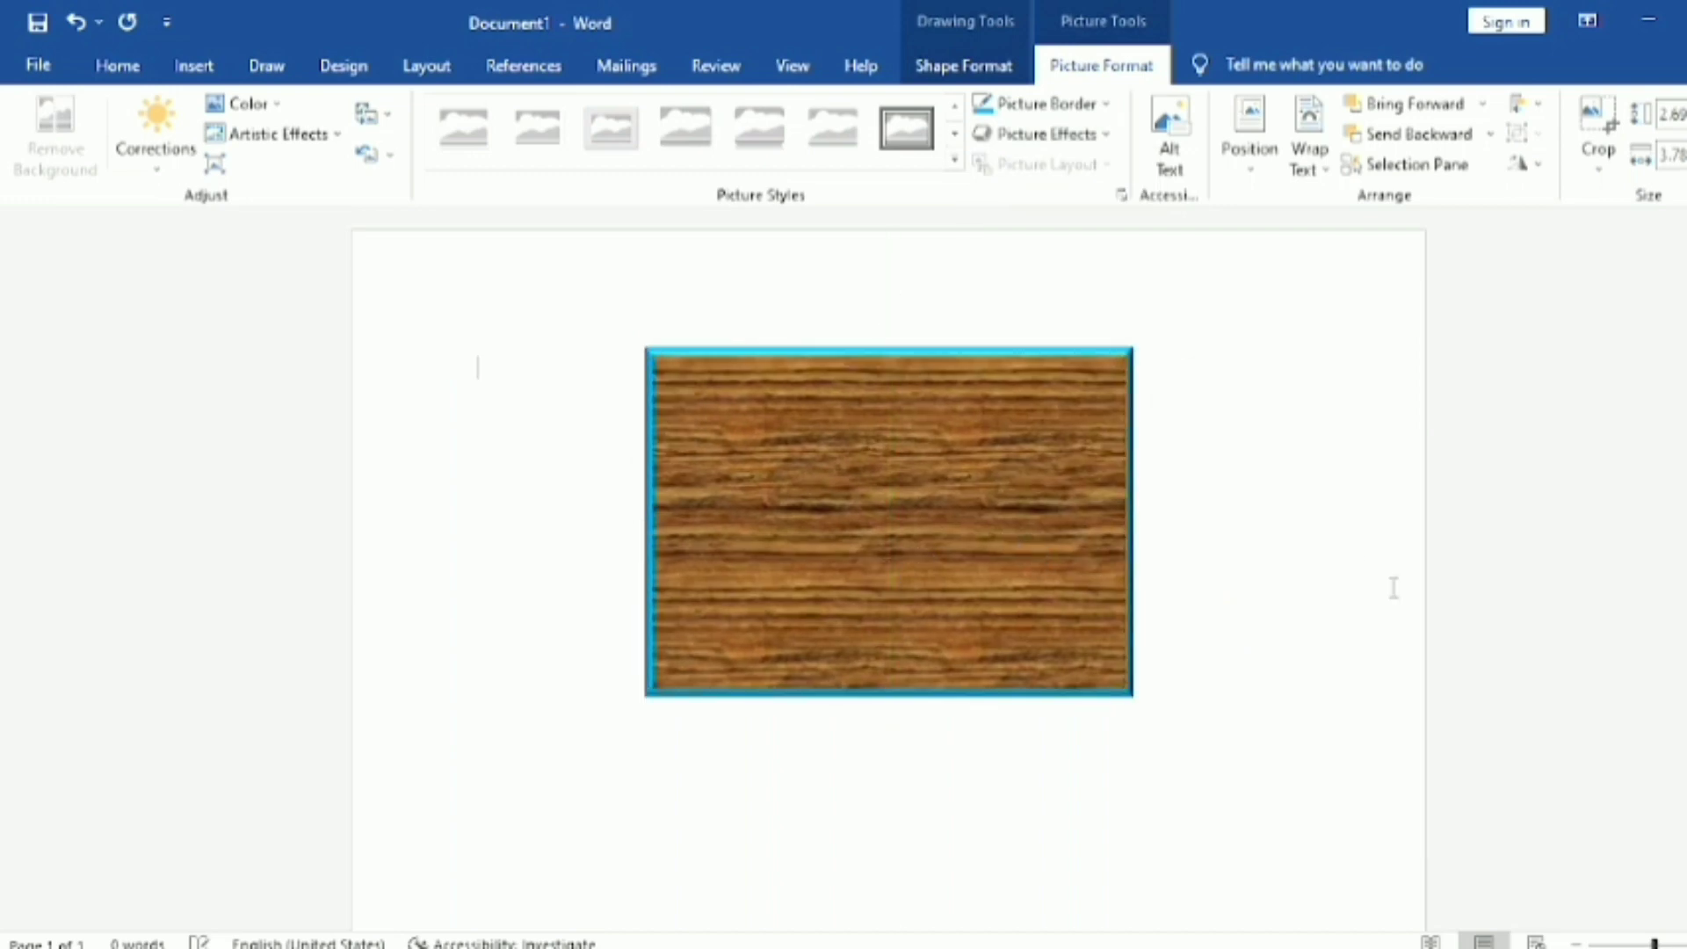
Step: Draw a text box about 3.33" wide and 0.71" high below the wood-textured rectangle
left_click(1088, 501)
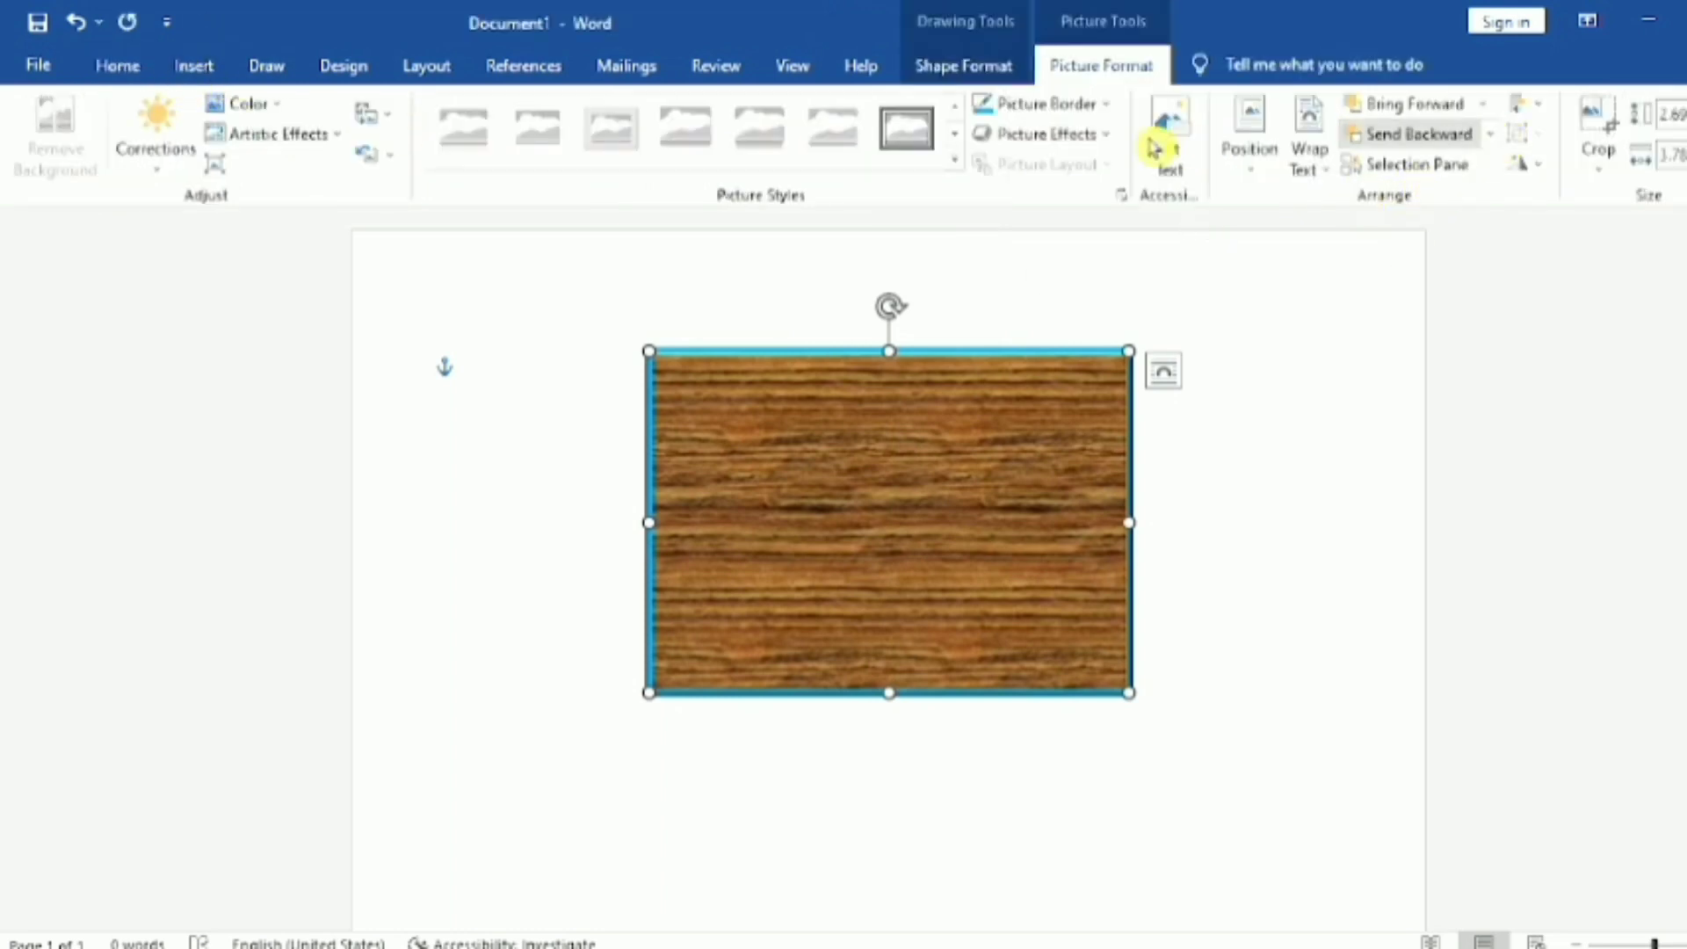
left_click(212, 71)
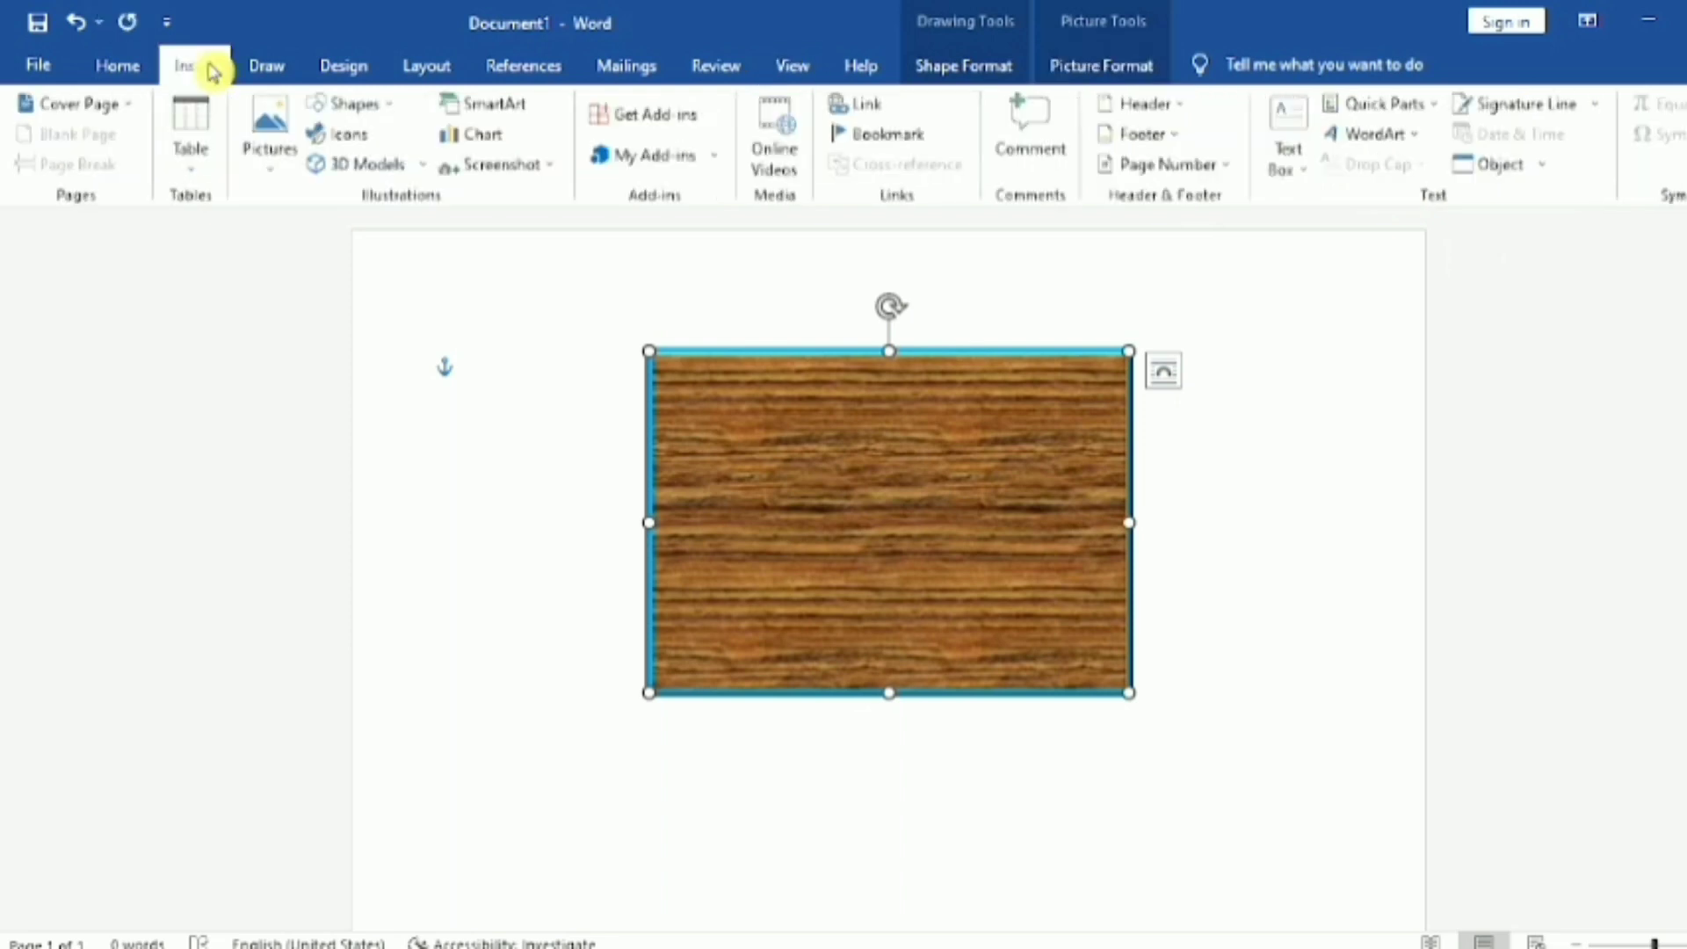
left_click(1290, 107)
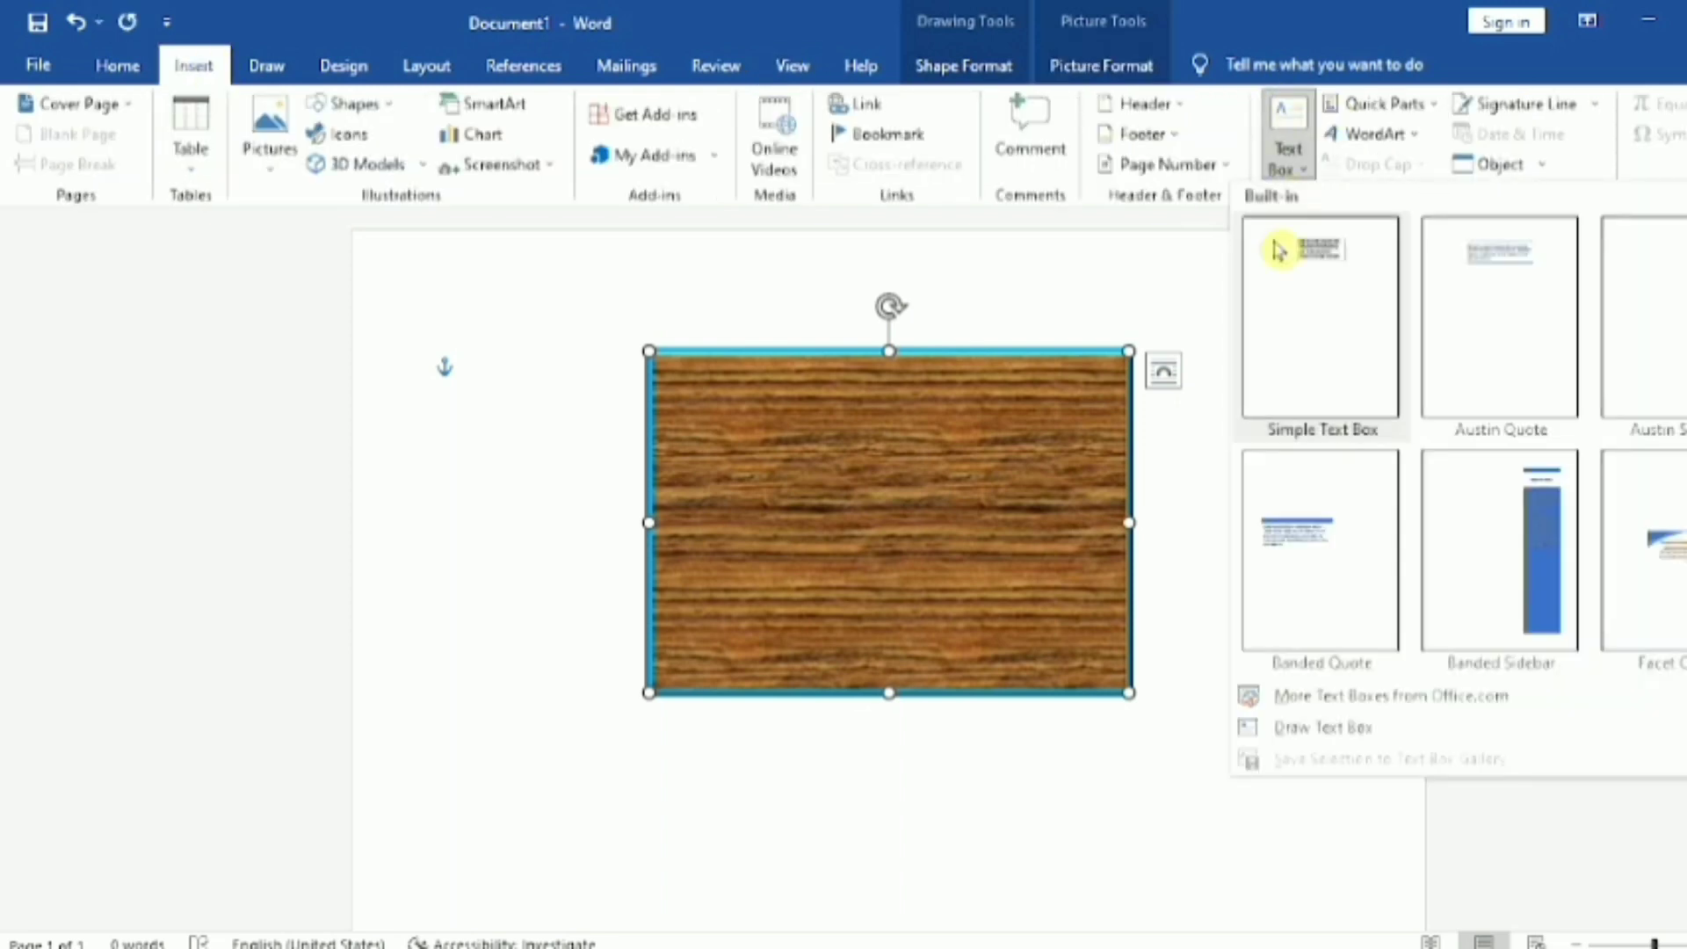
left_click(1327, 734)
mouse_move(760, 750)
left_mouse_down()
mouse_move(961, 835)
mouse_move(1185, 839)
left_mouse_up()
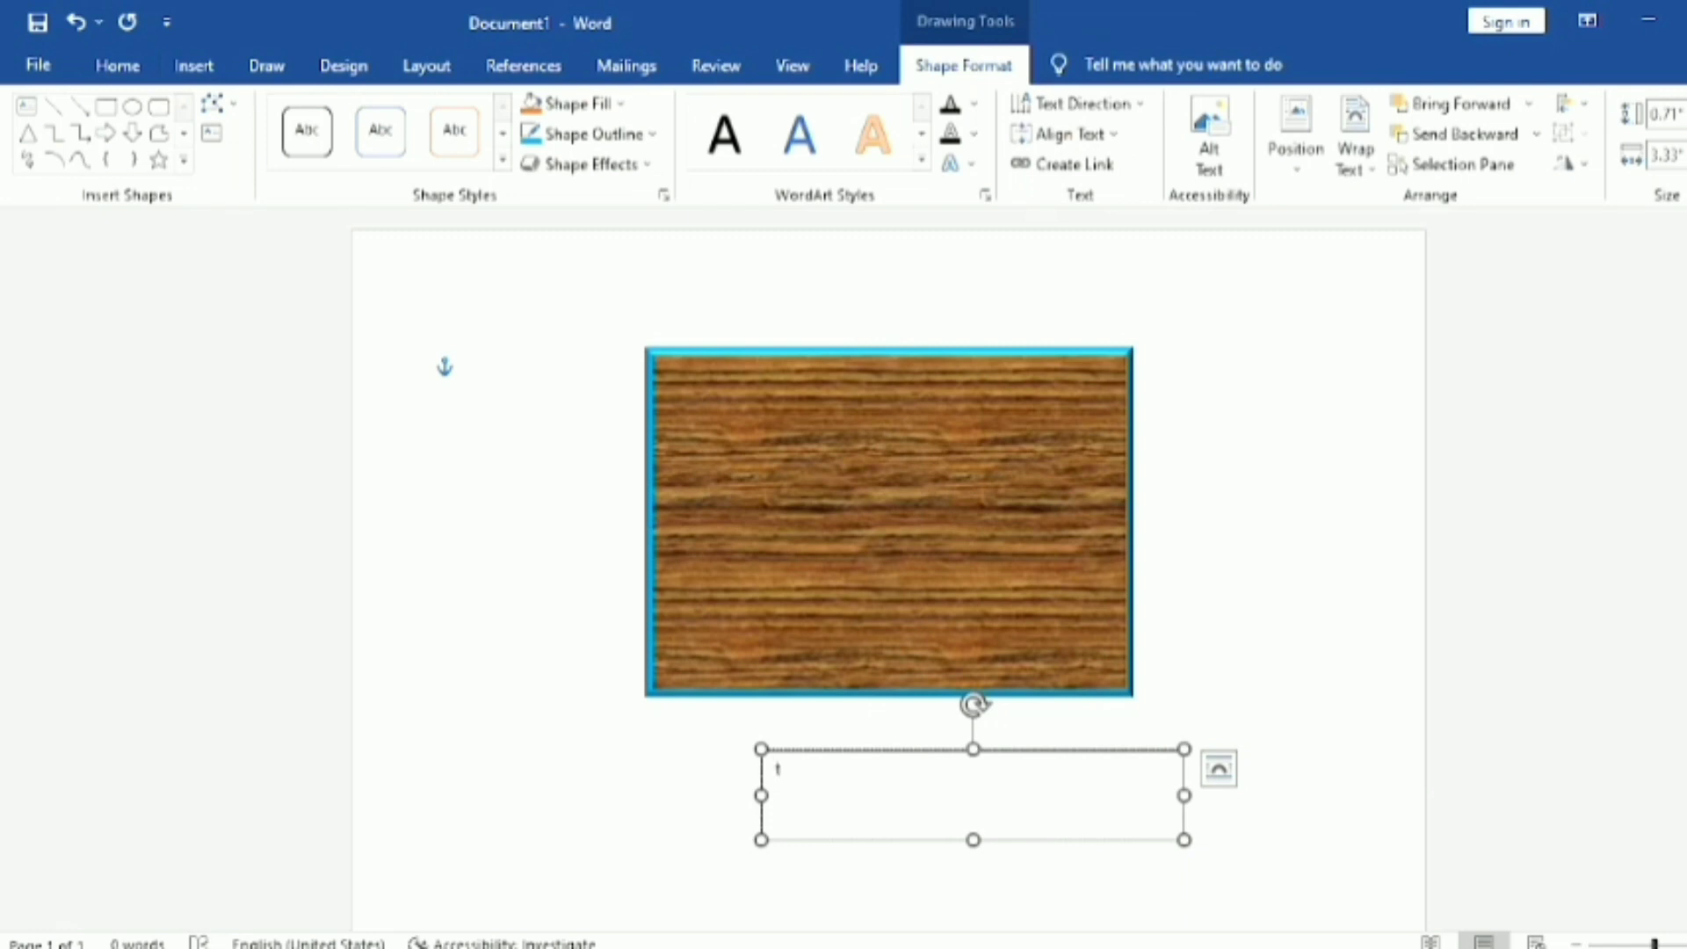
Step: Enter "This is a perfect texture" in the text box and deselect the box
type("this is a perfect textu")
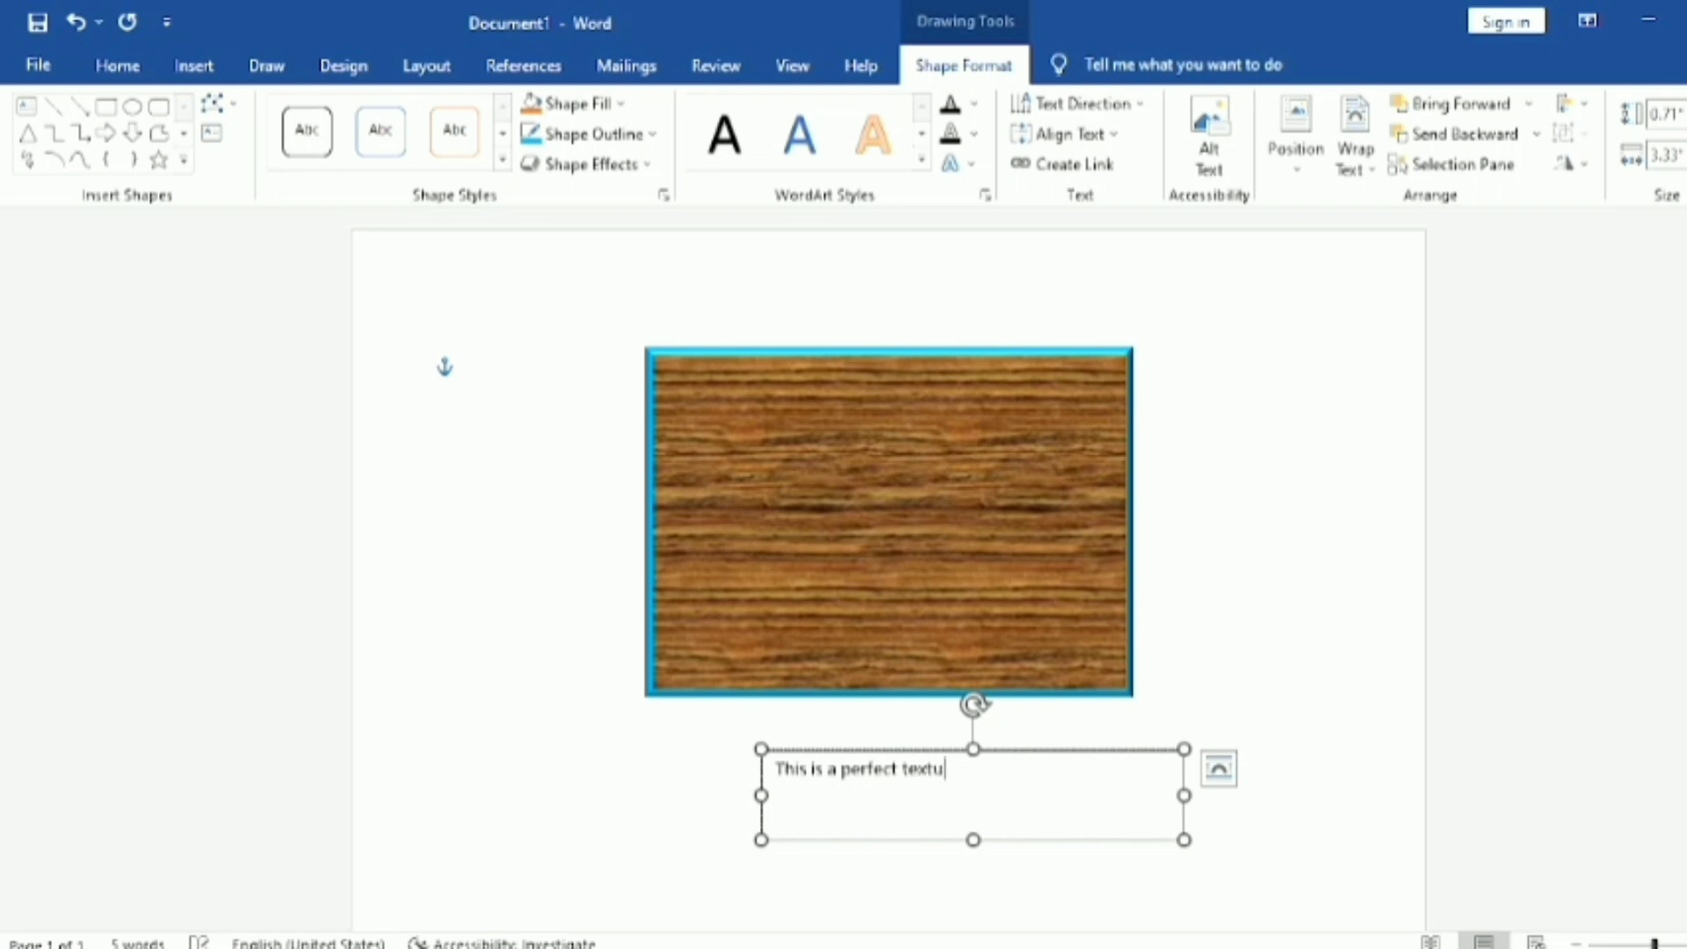
type("re")
left_click(482, 376)
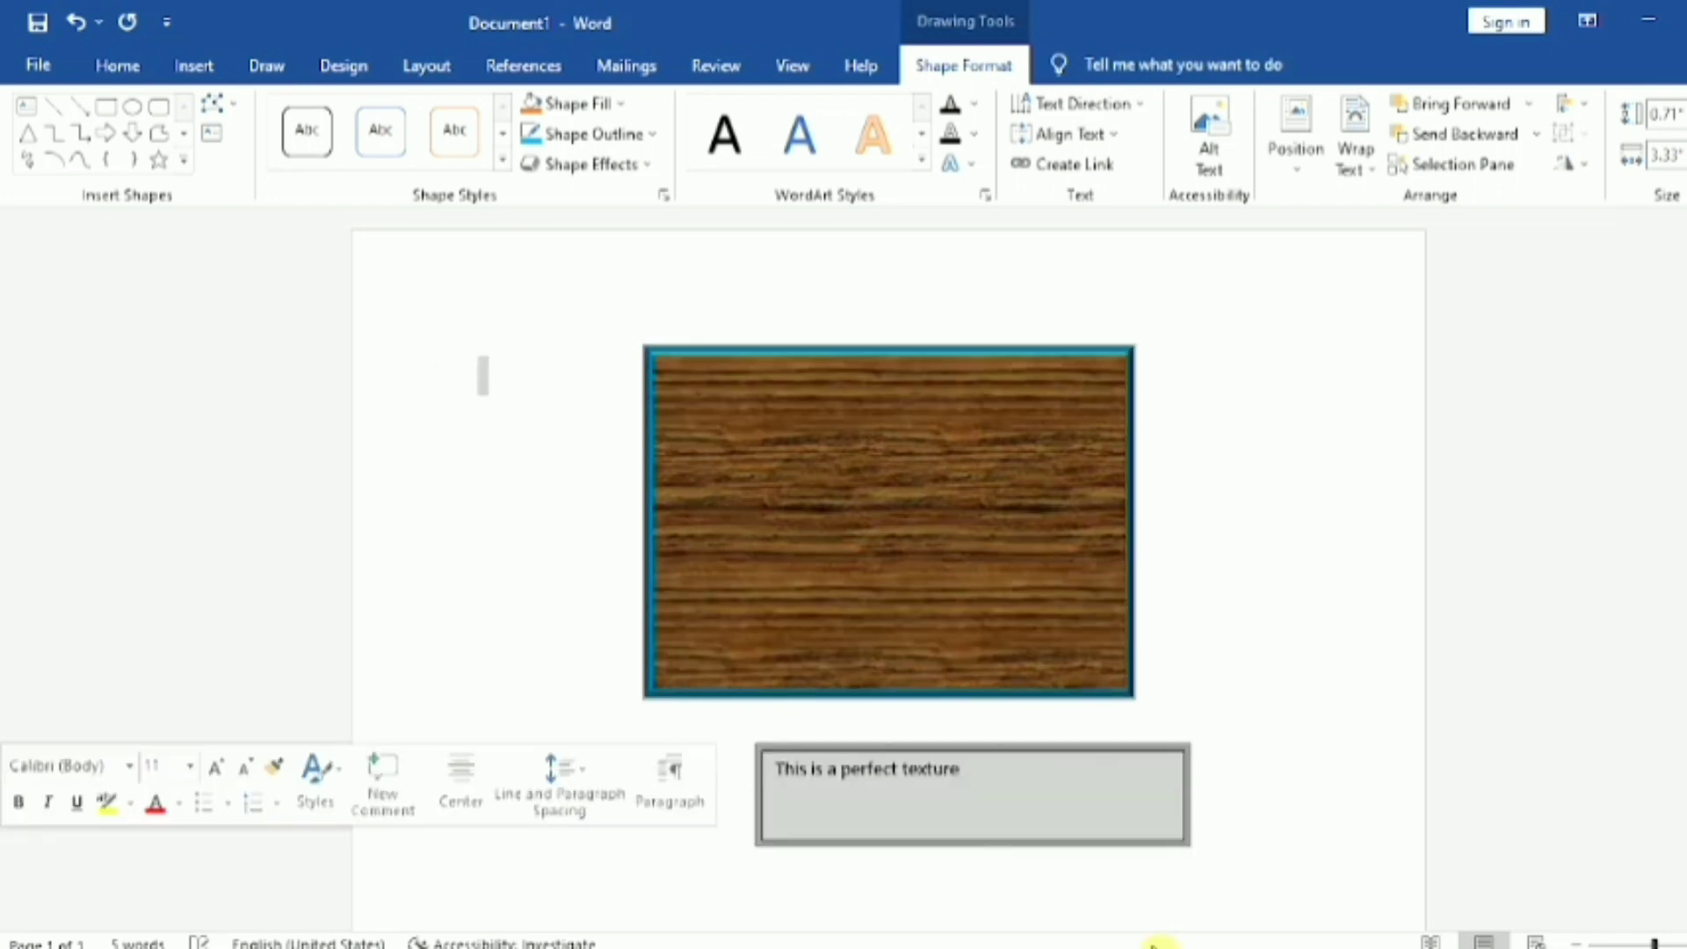
left_click(919, 801)
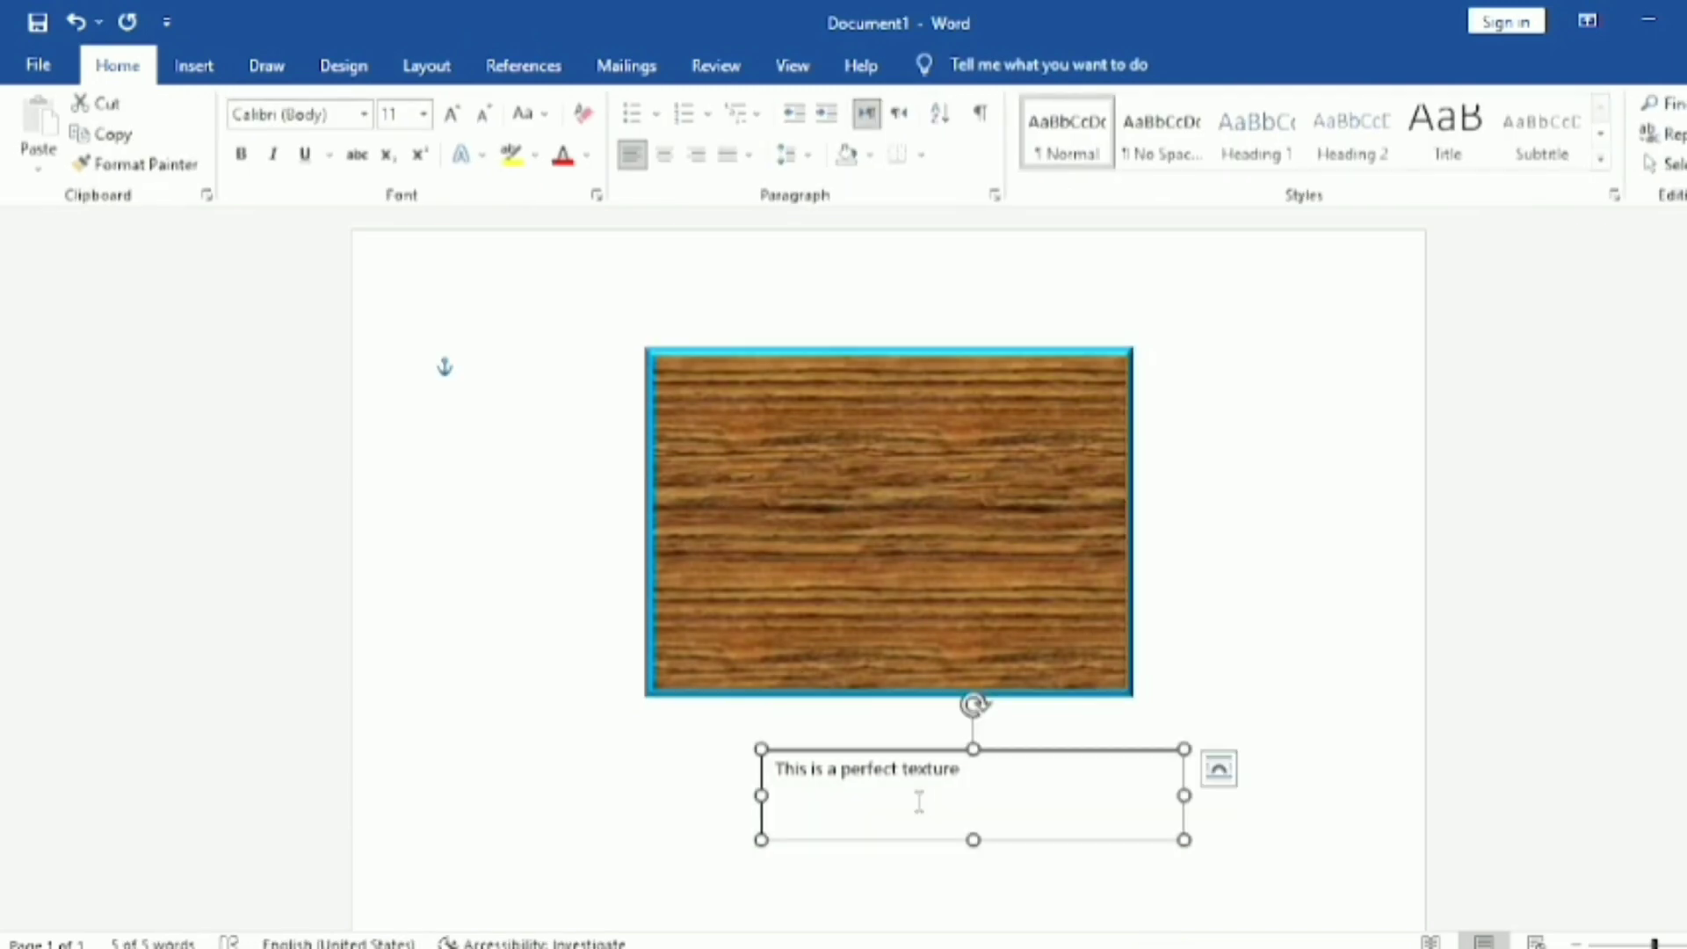
left_click(1304, 636)
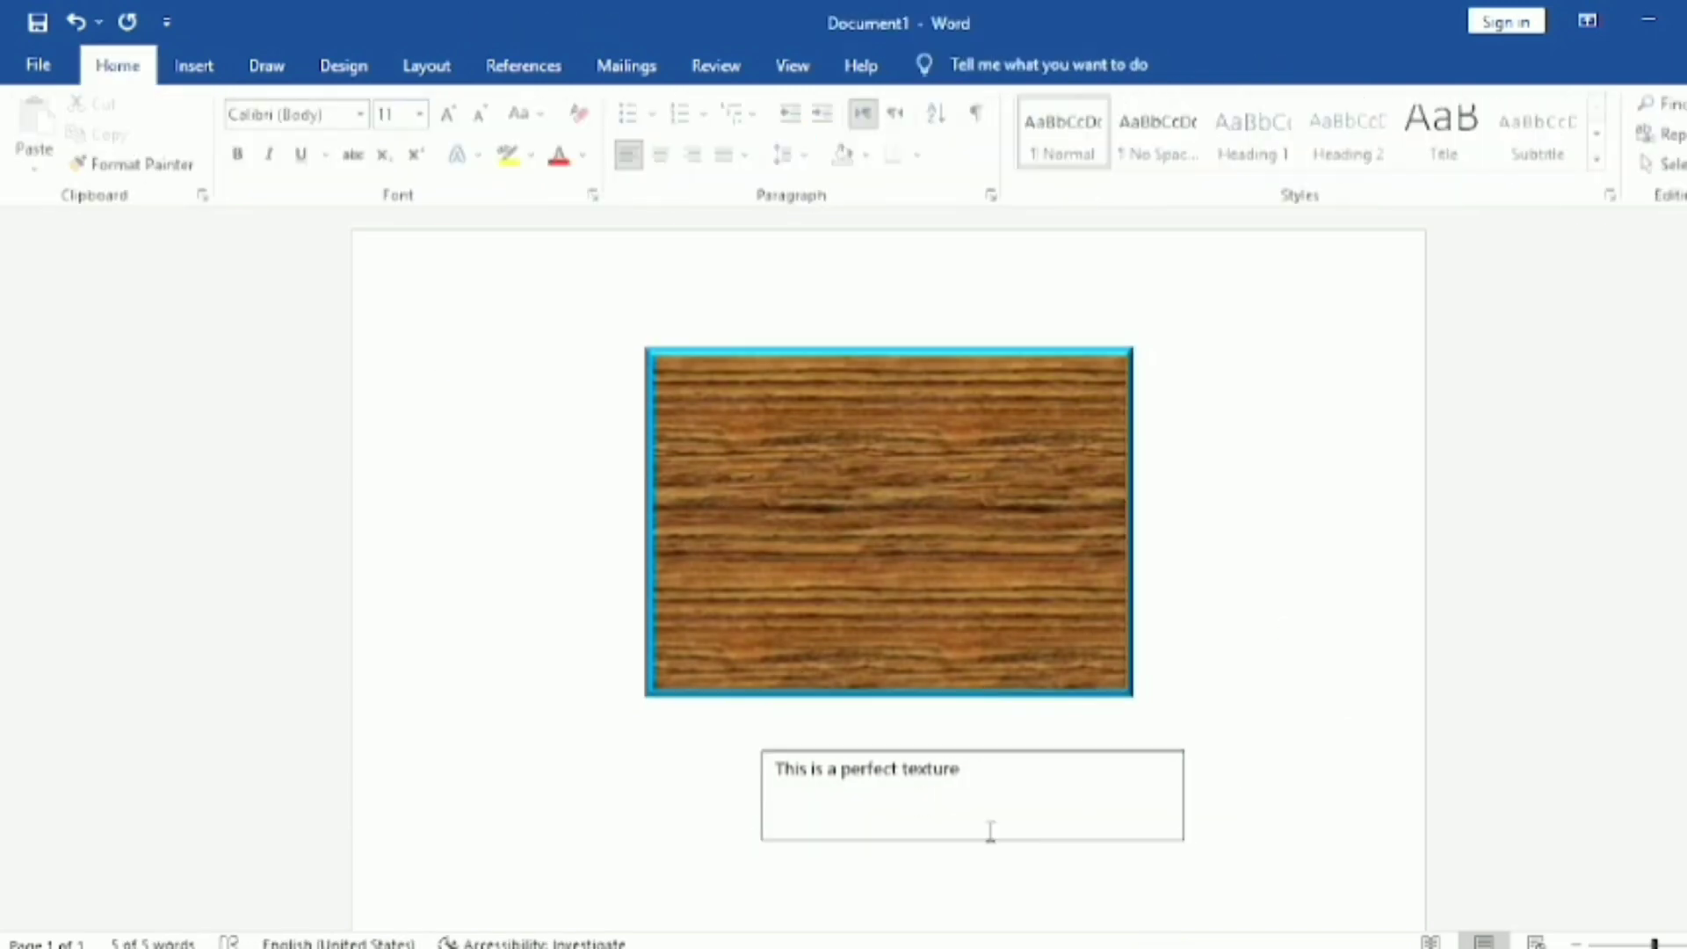
Step: Shrink the text box to about 1.76" wide and 0.45" high so it fits its text, and deselect it
left_click(1103, 751)
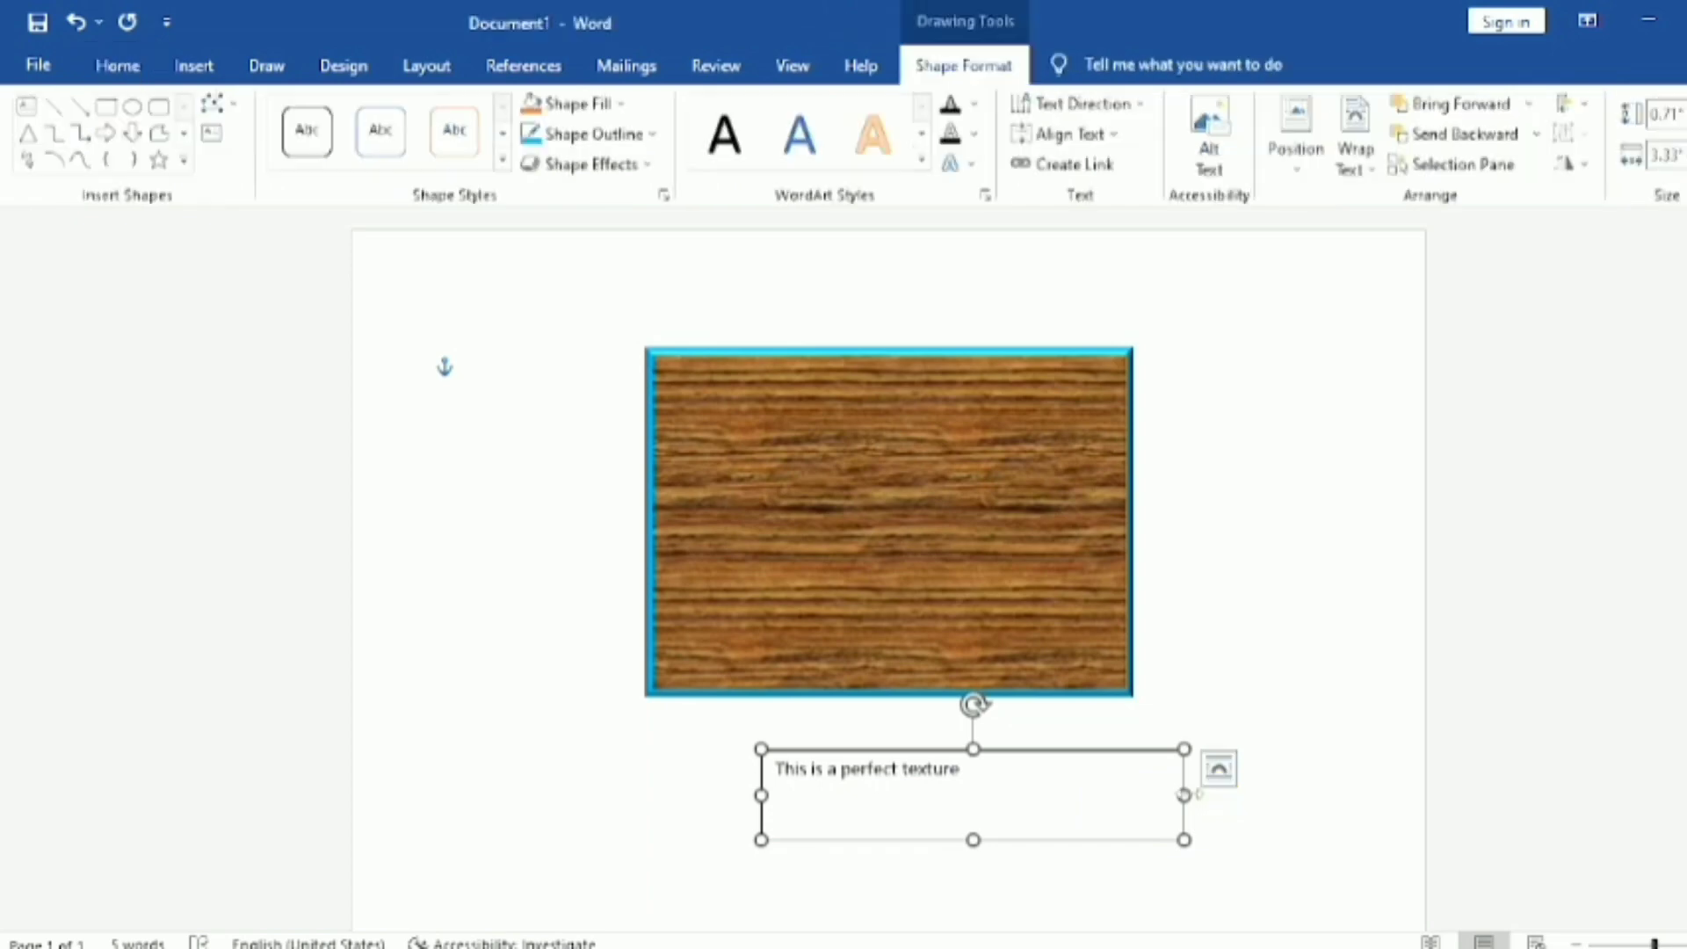
left_click_drag(1184, 795, 985, 795)
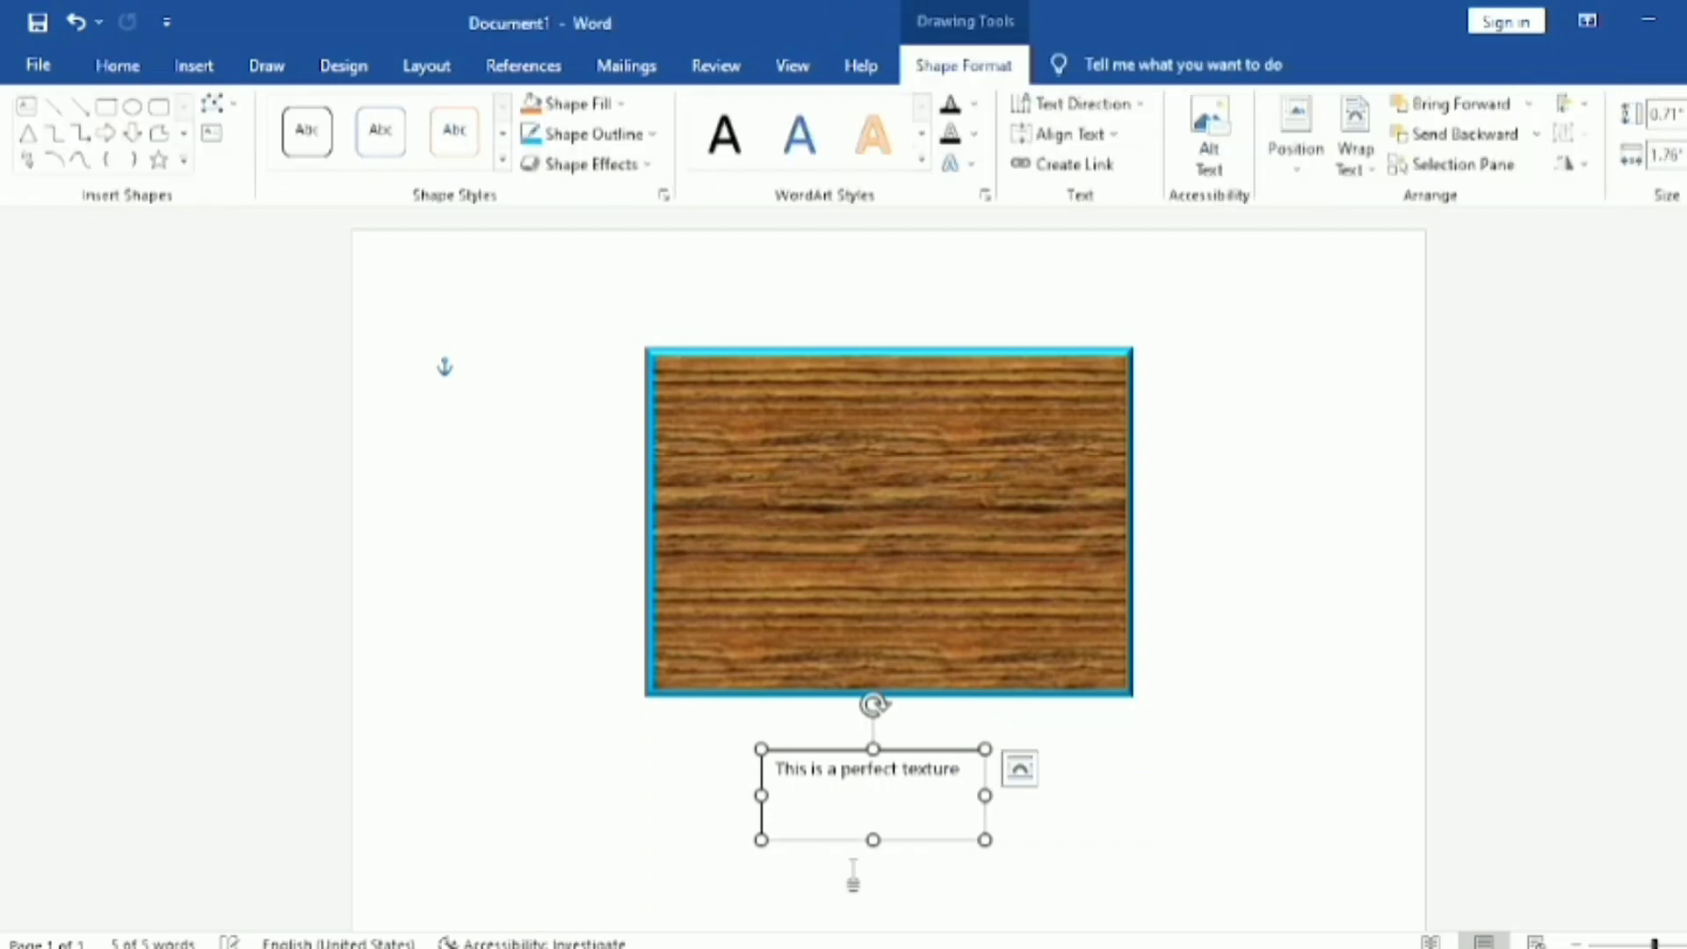
left_click_drag(873, 839, 881, 807)
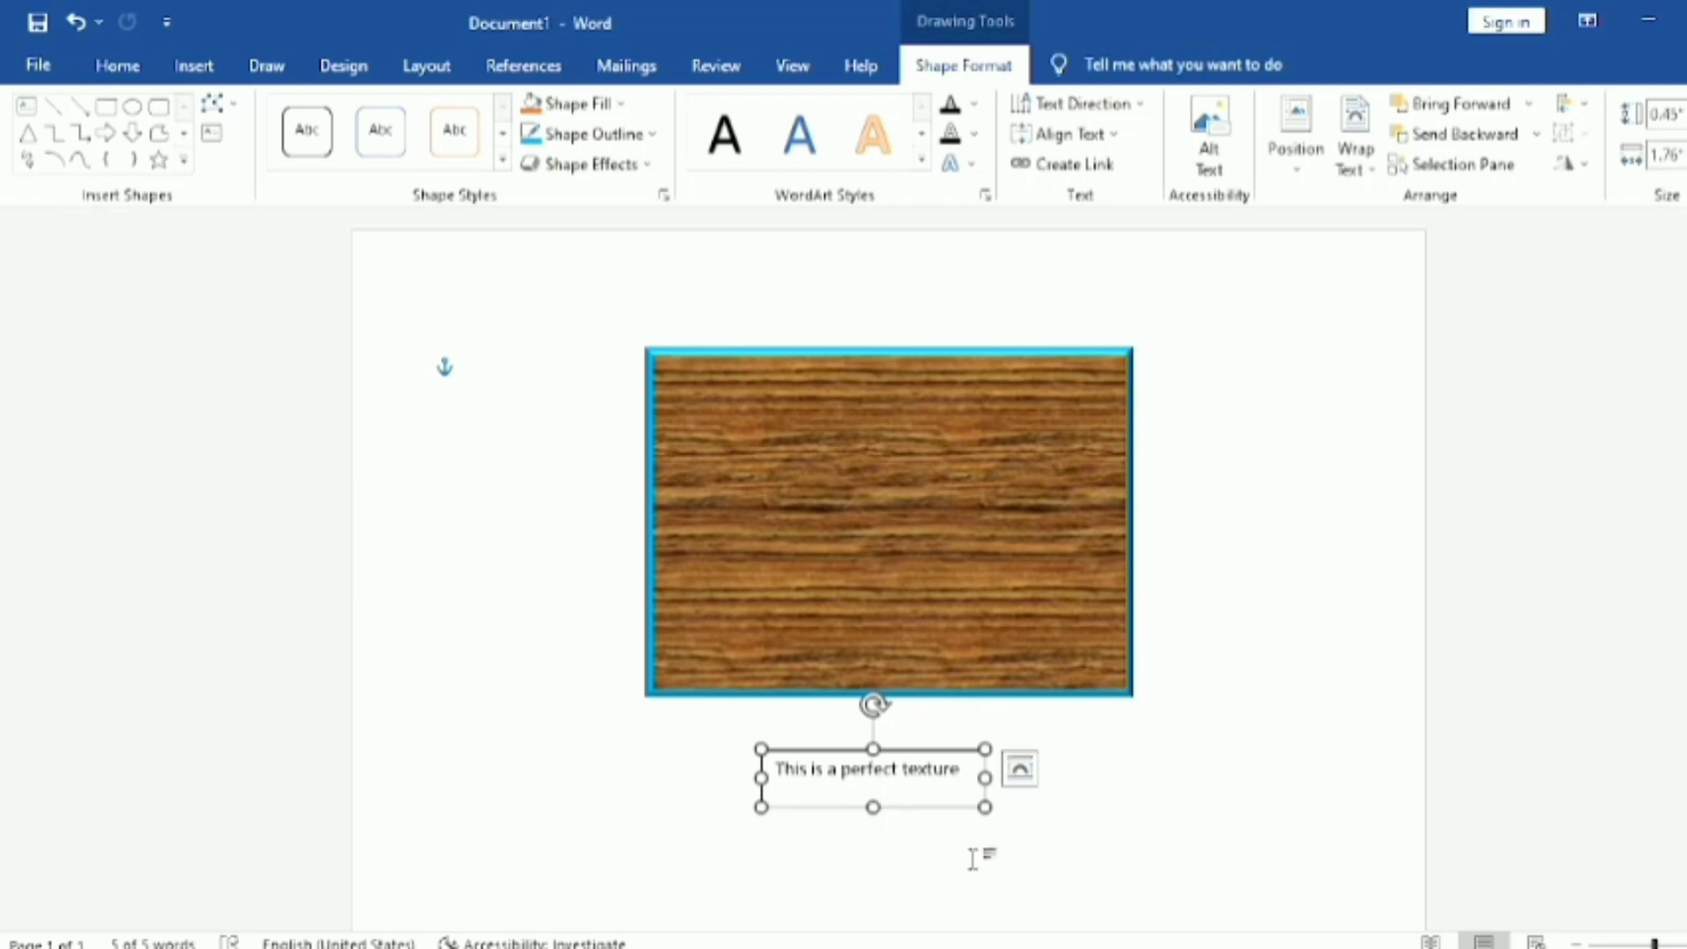
left_click(975, 856)
left_click(903, 806)
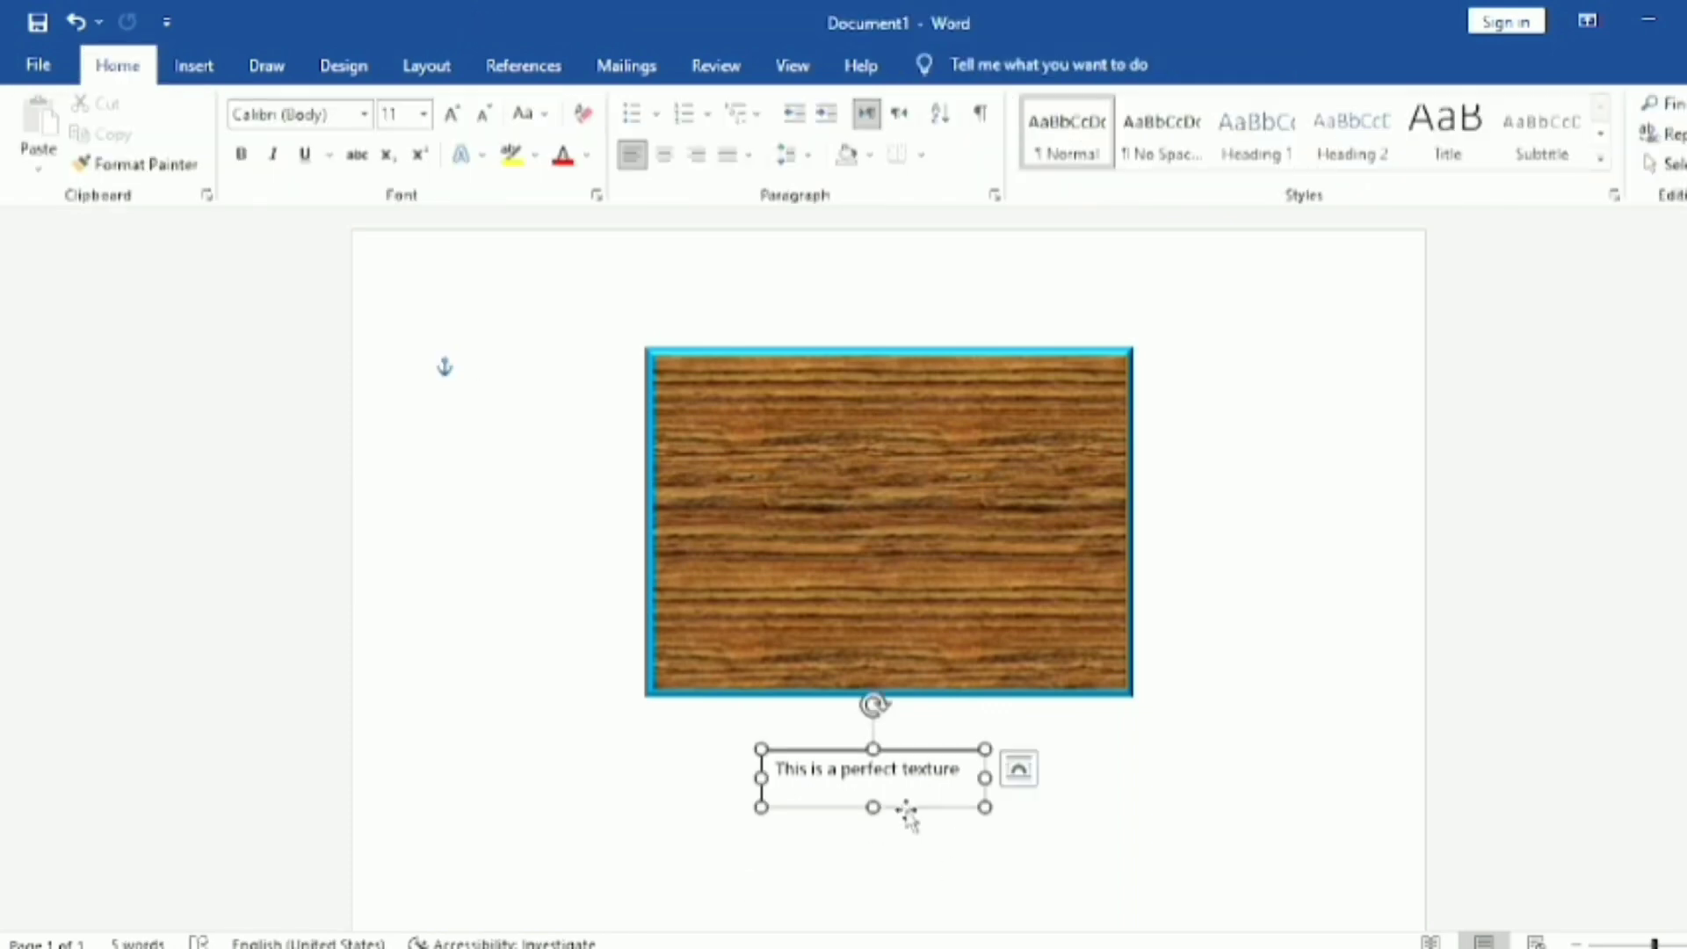
left_click(846, 836)
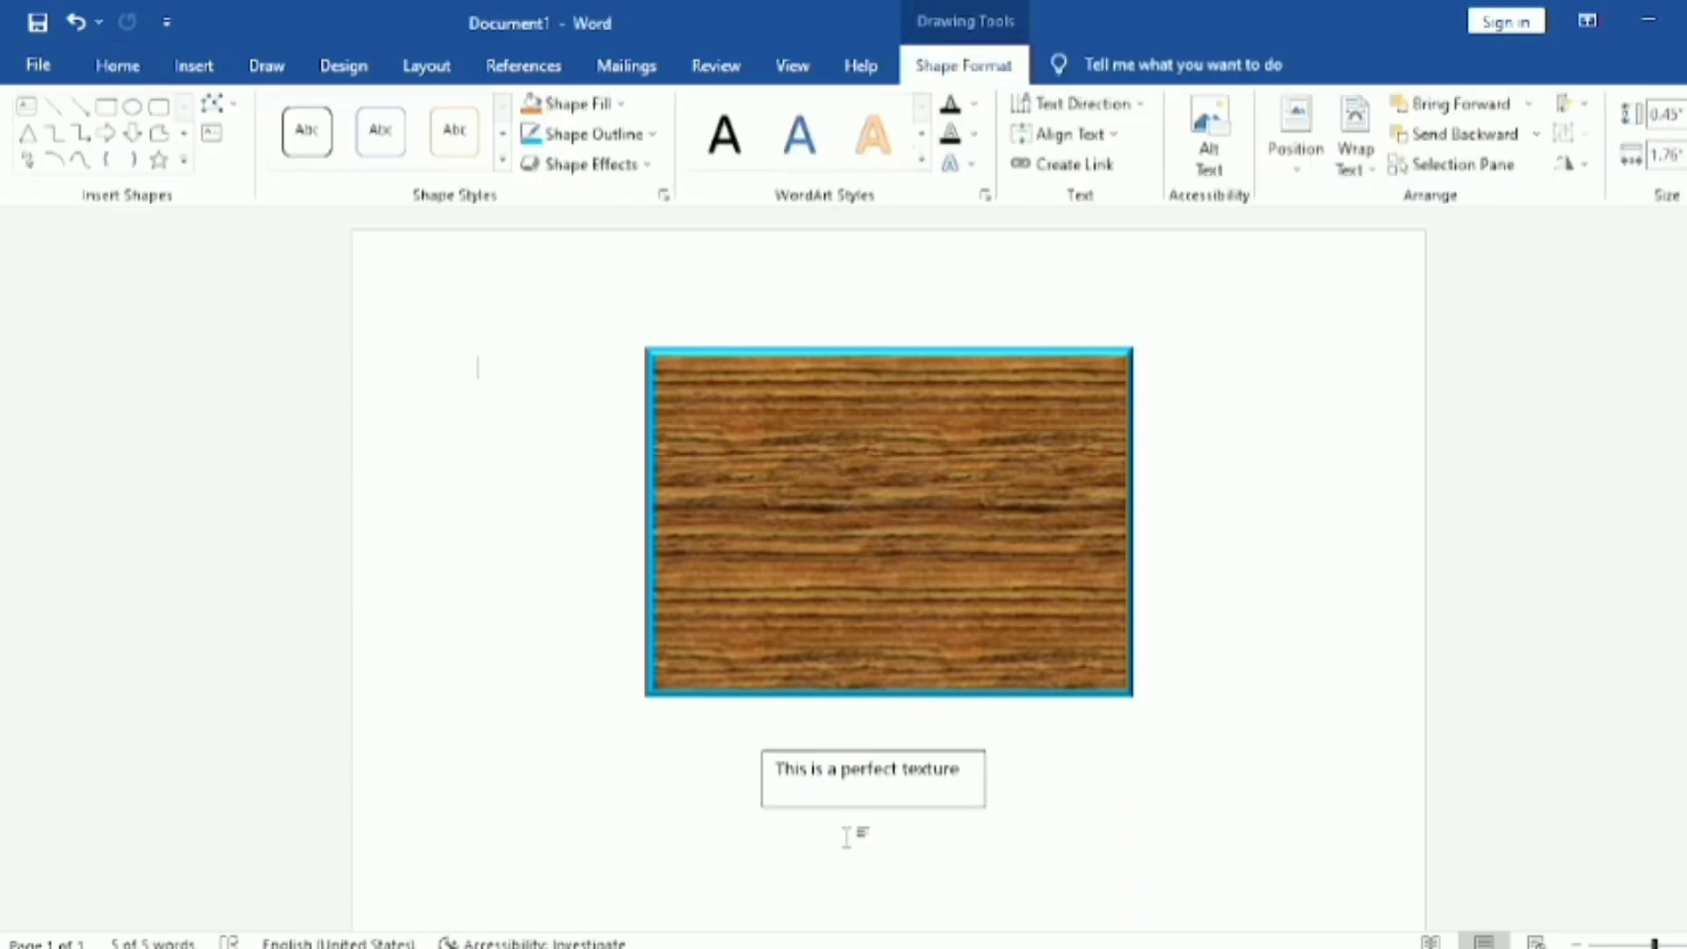
Step: Remove the outline from the "This is a perfect texture" text box and deselect it
left_click(977, 795)
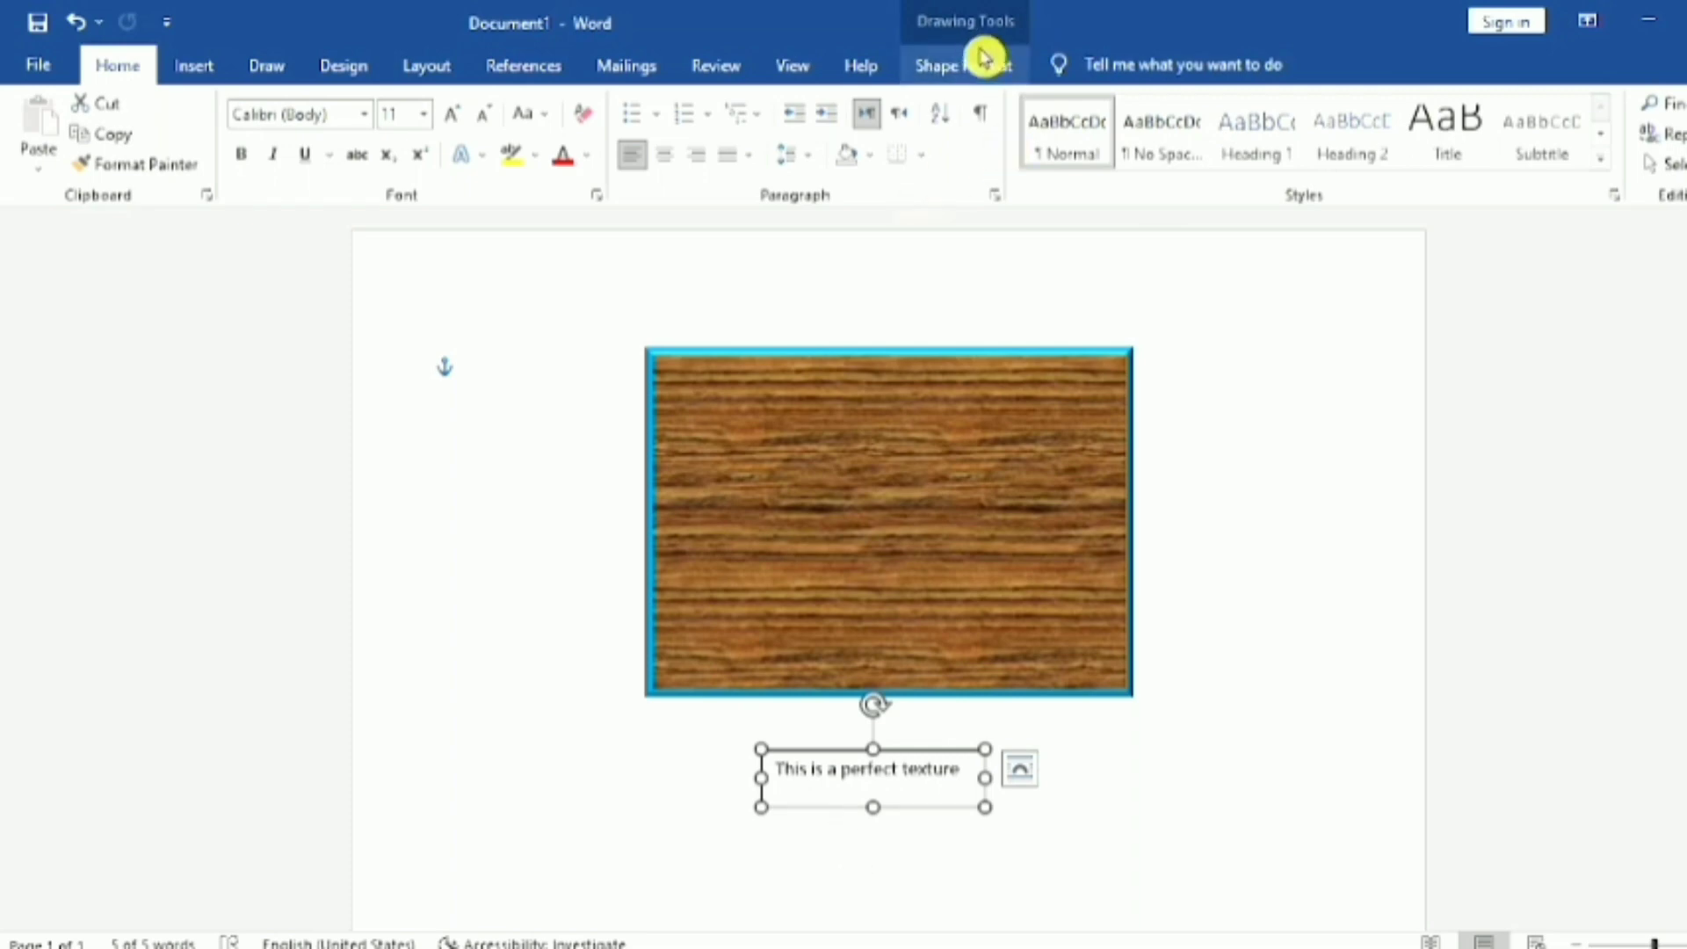
left_click(984, 58)
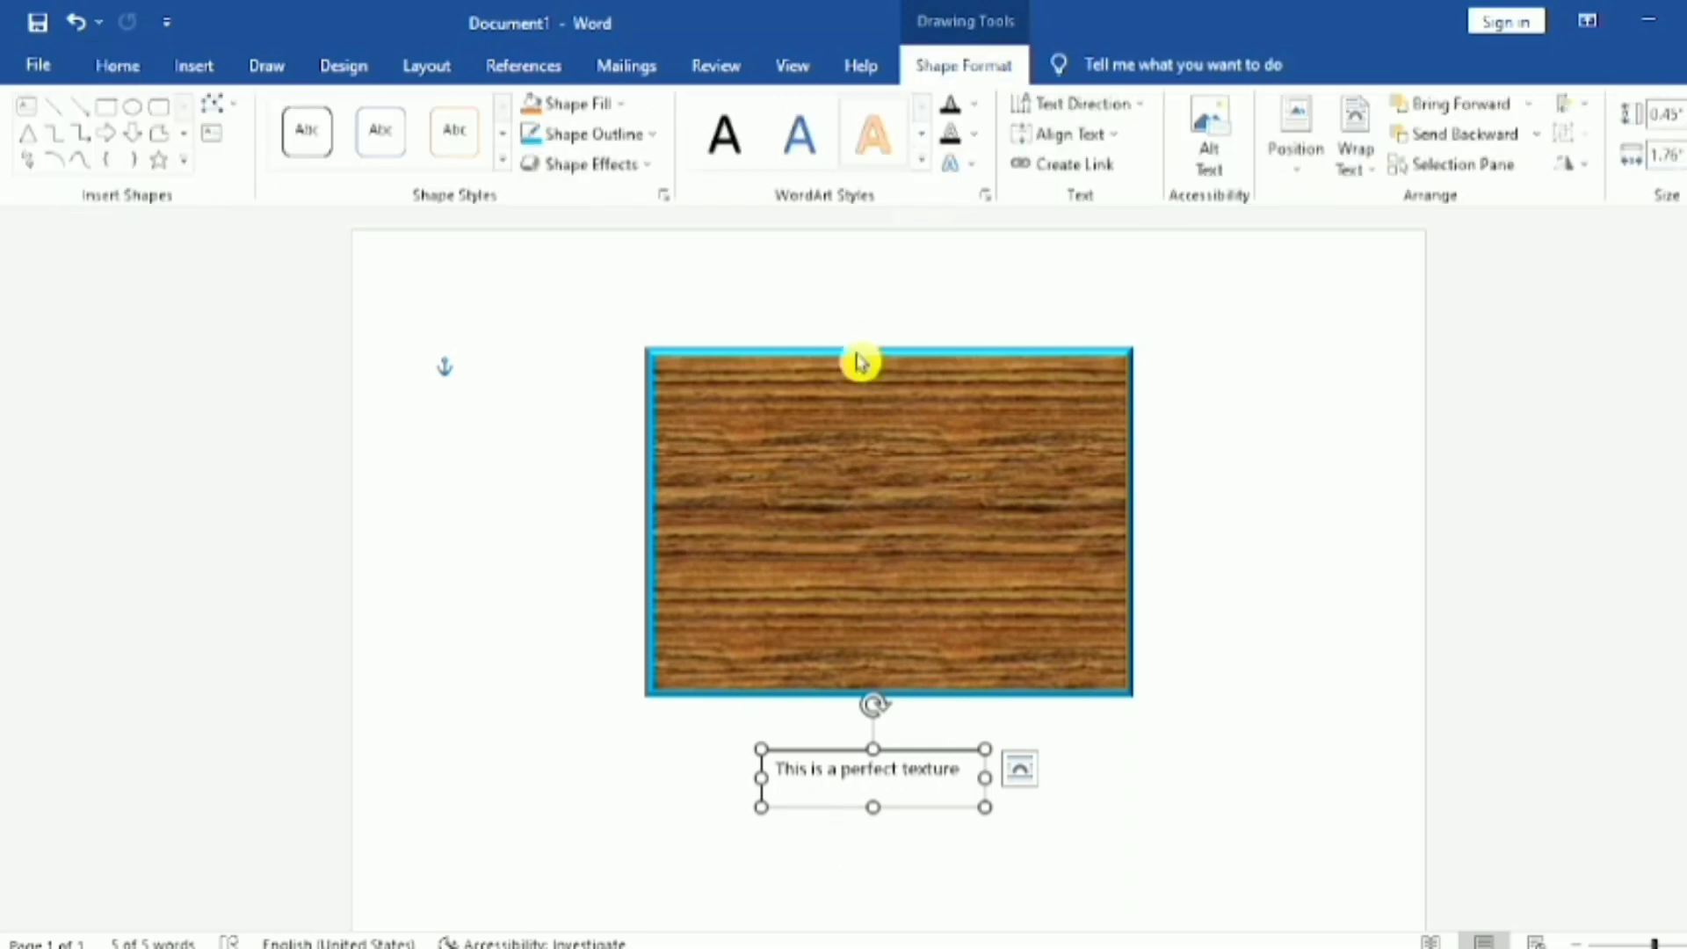
left_click(650, 134)
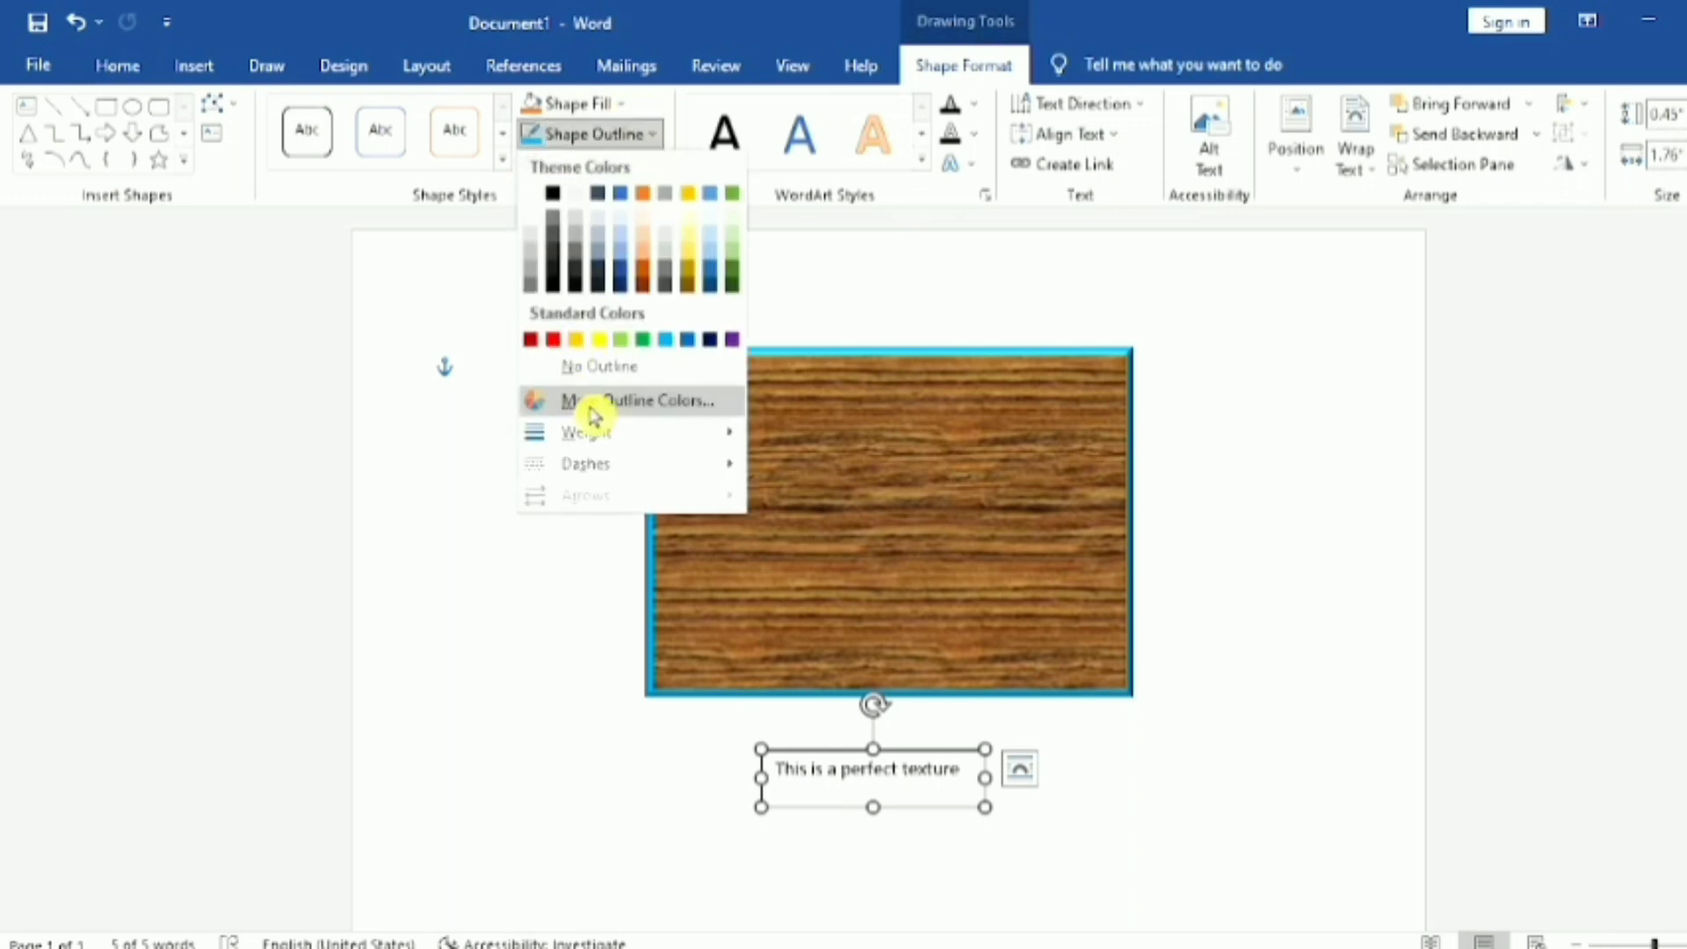
left_click(613, 366)
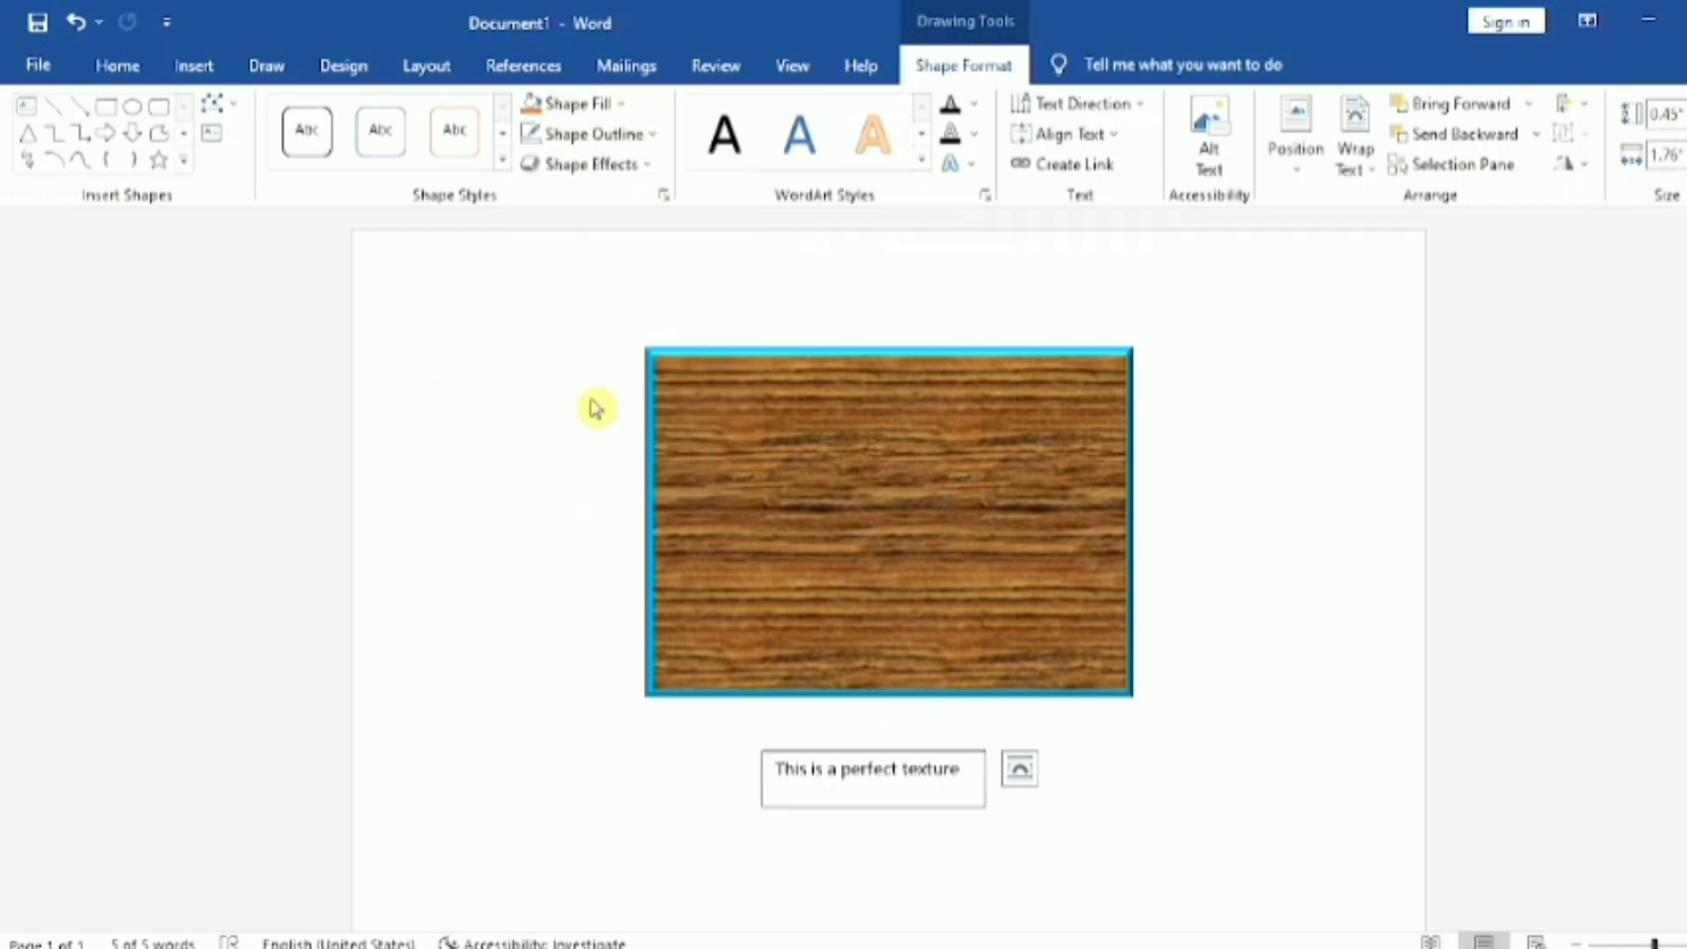
left_click(878, 821)
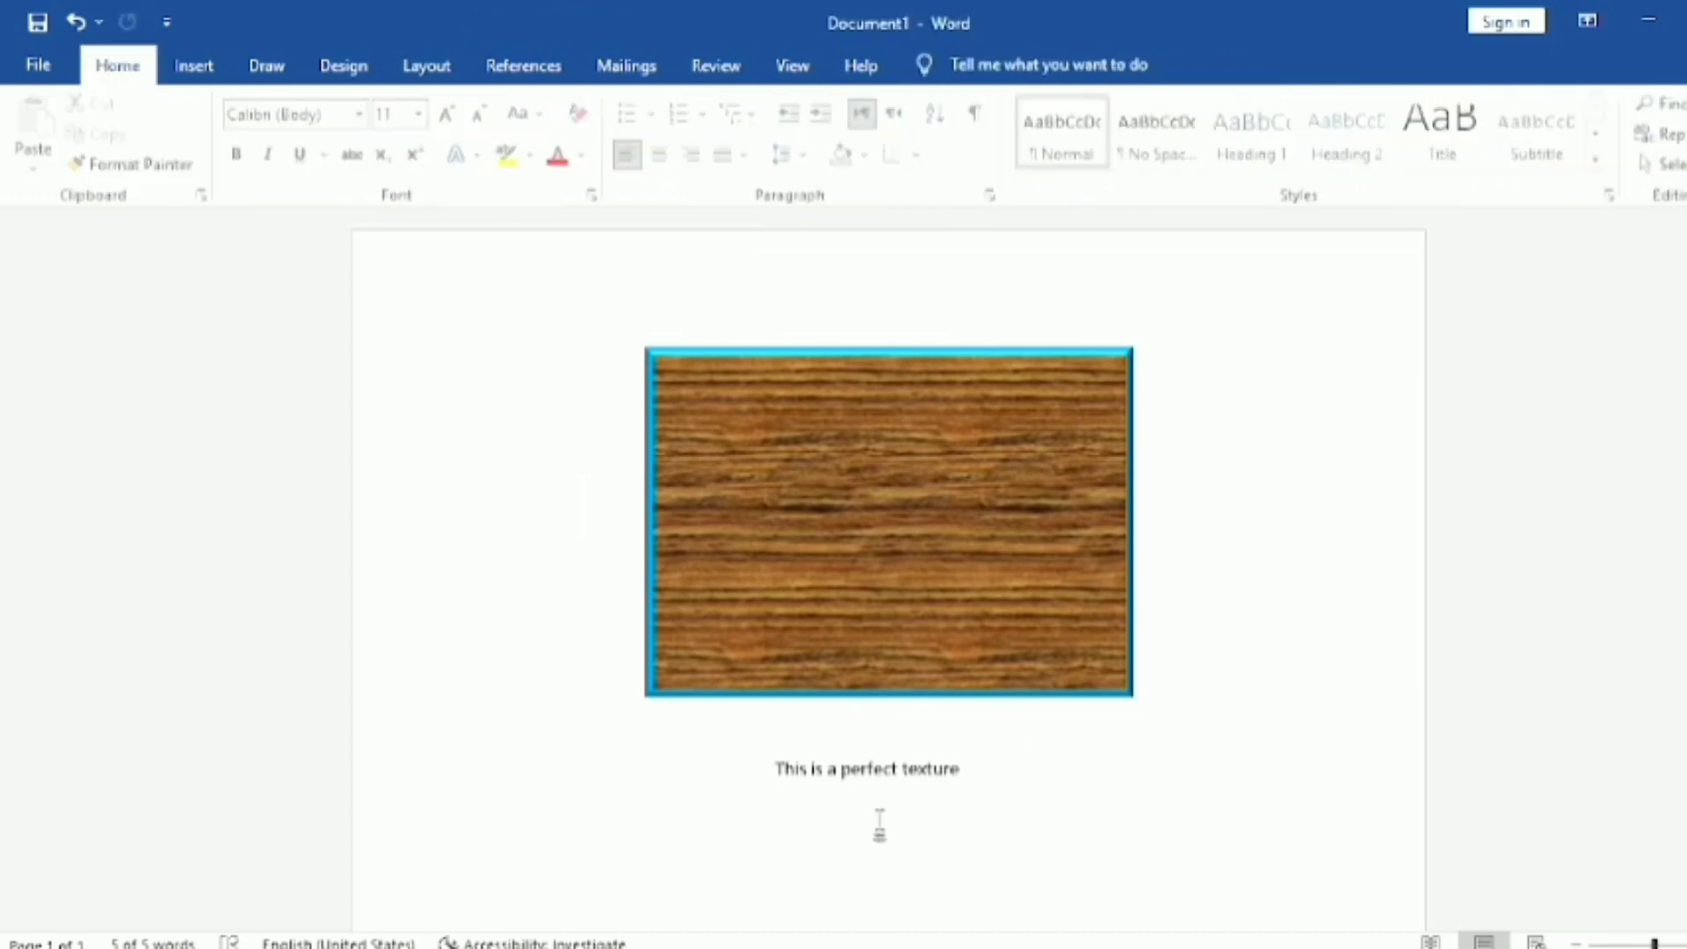
Step: Move the text box above the wood-textured rectangle, close against its upper edge, and deselect it
left_click(902, 768)
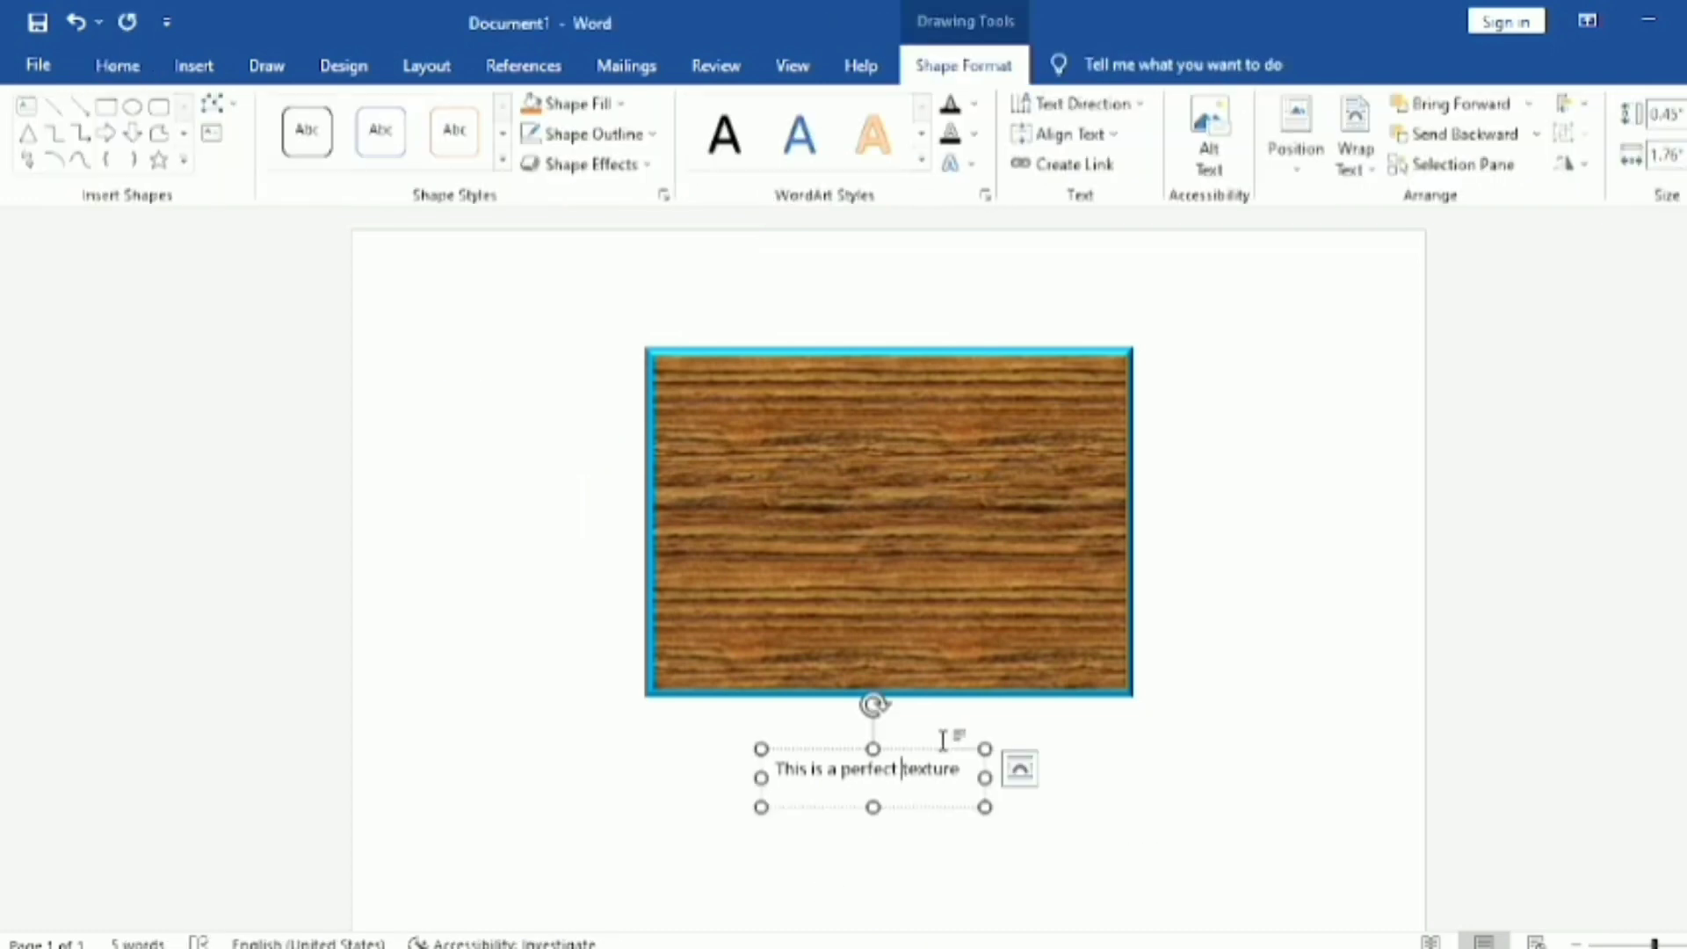
left_click_drag(942, 749, 964, 256)
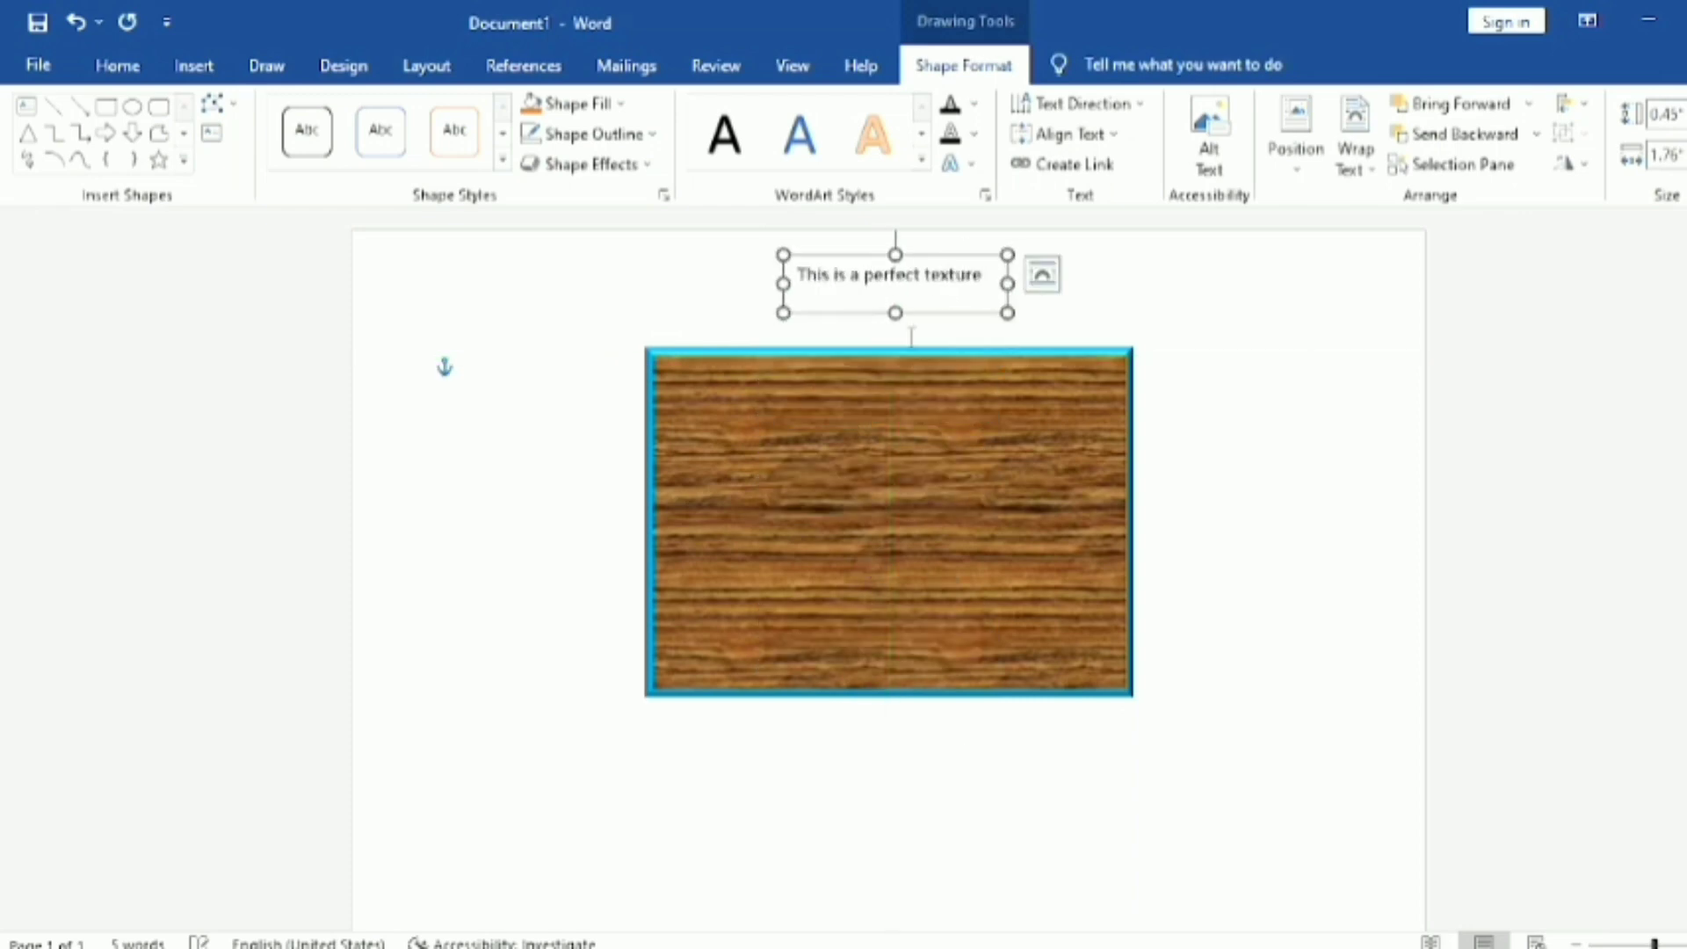
left_click(1152, 838)
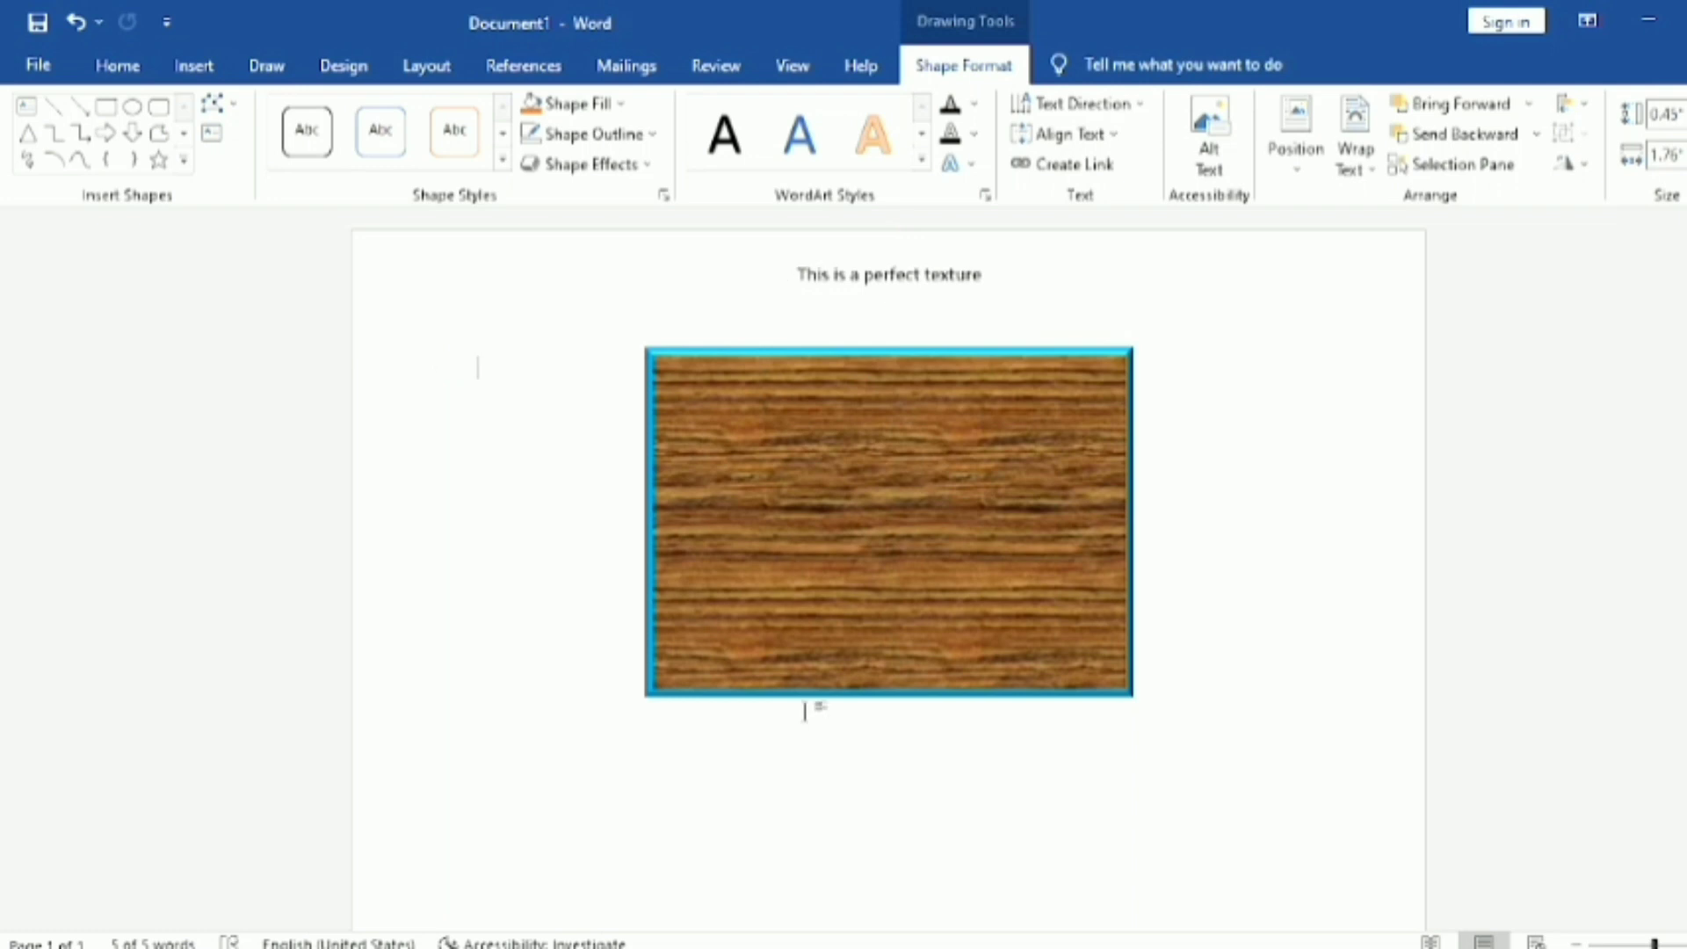
left_click(922, 280)
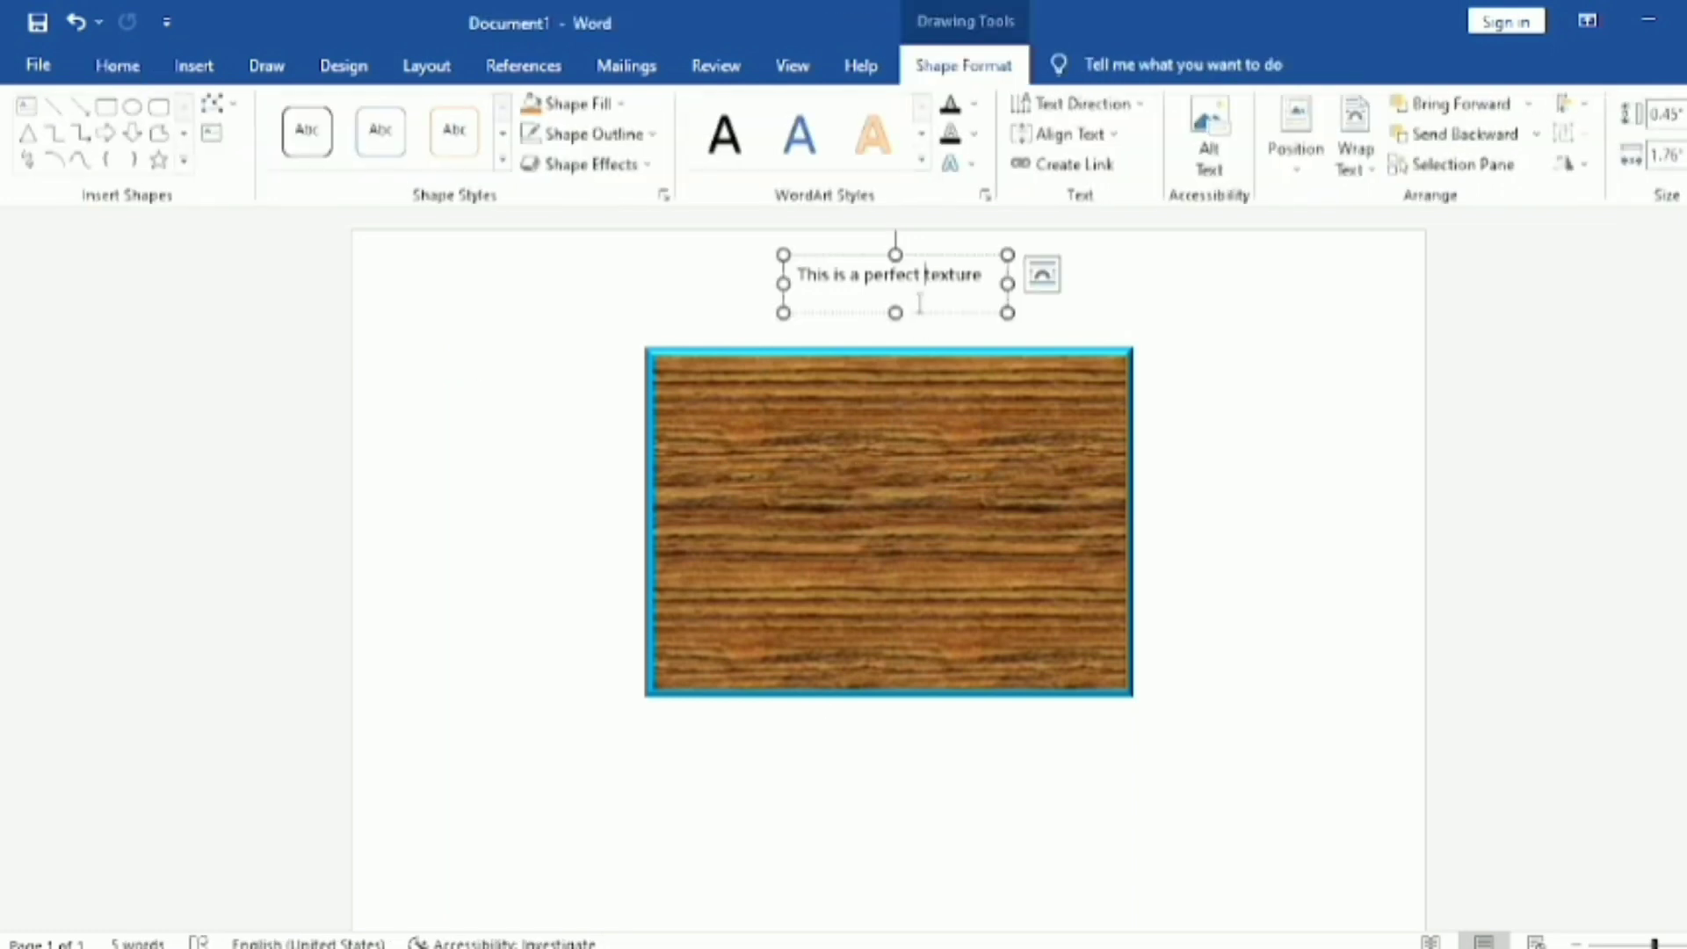
left_click_drag(919, 313, 926, 347)
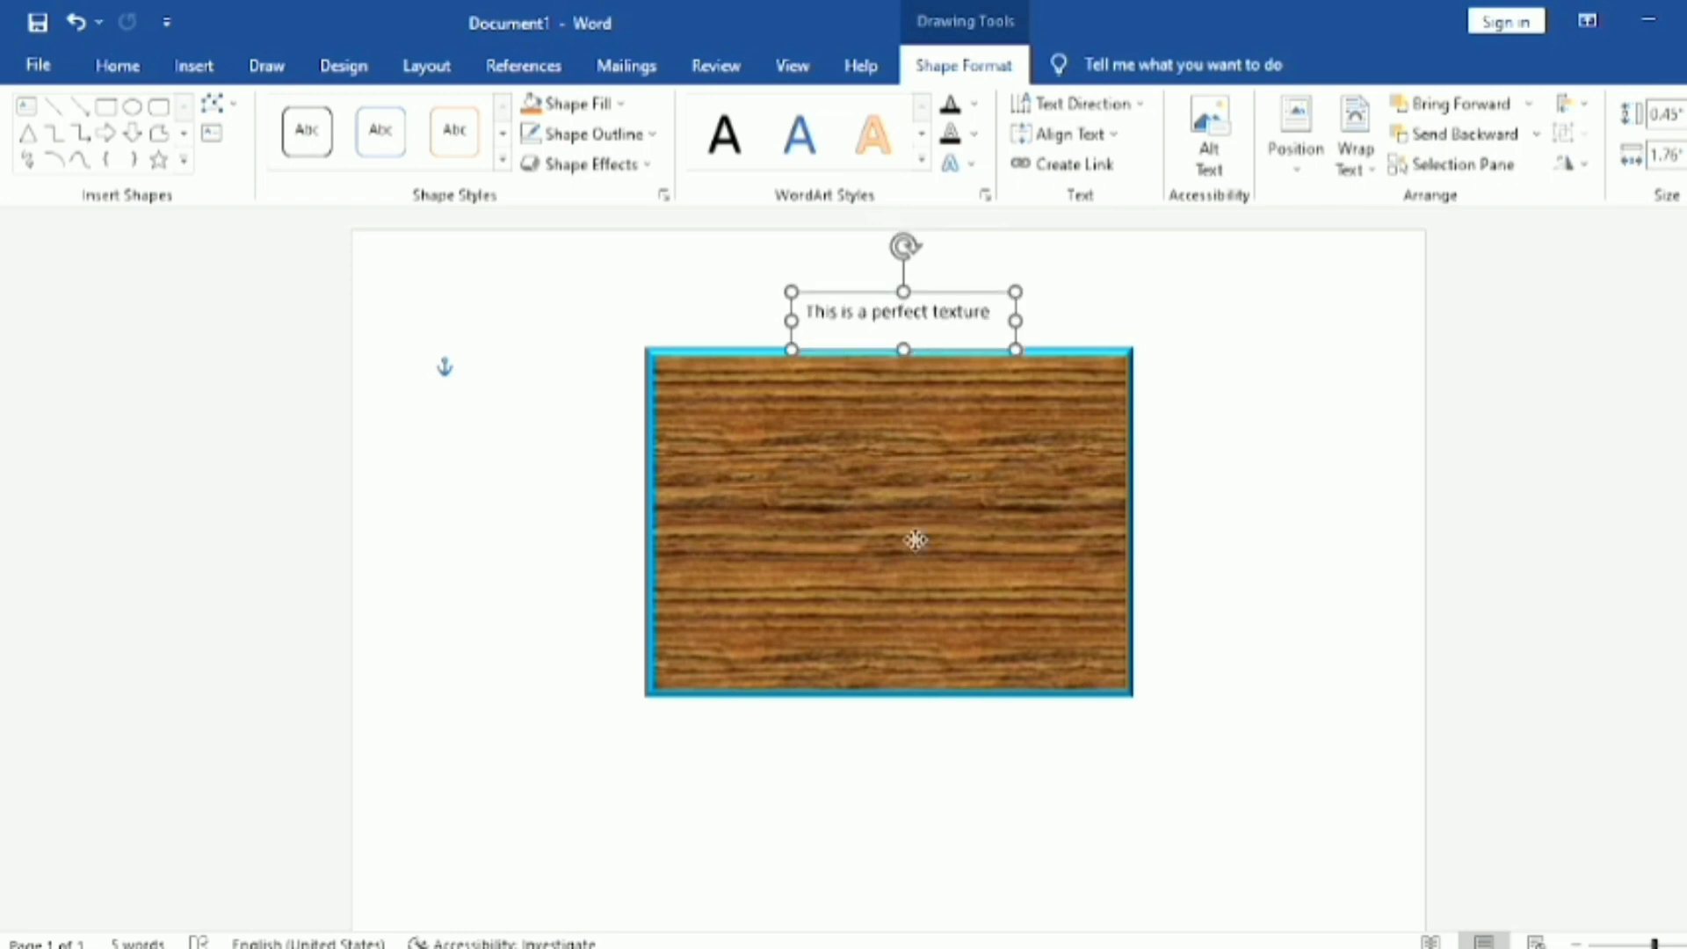
left_click(1173, 718)
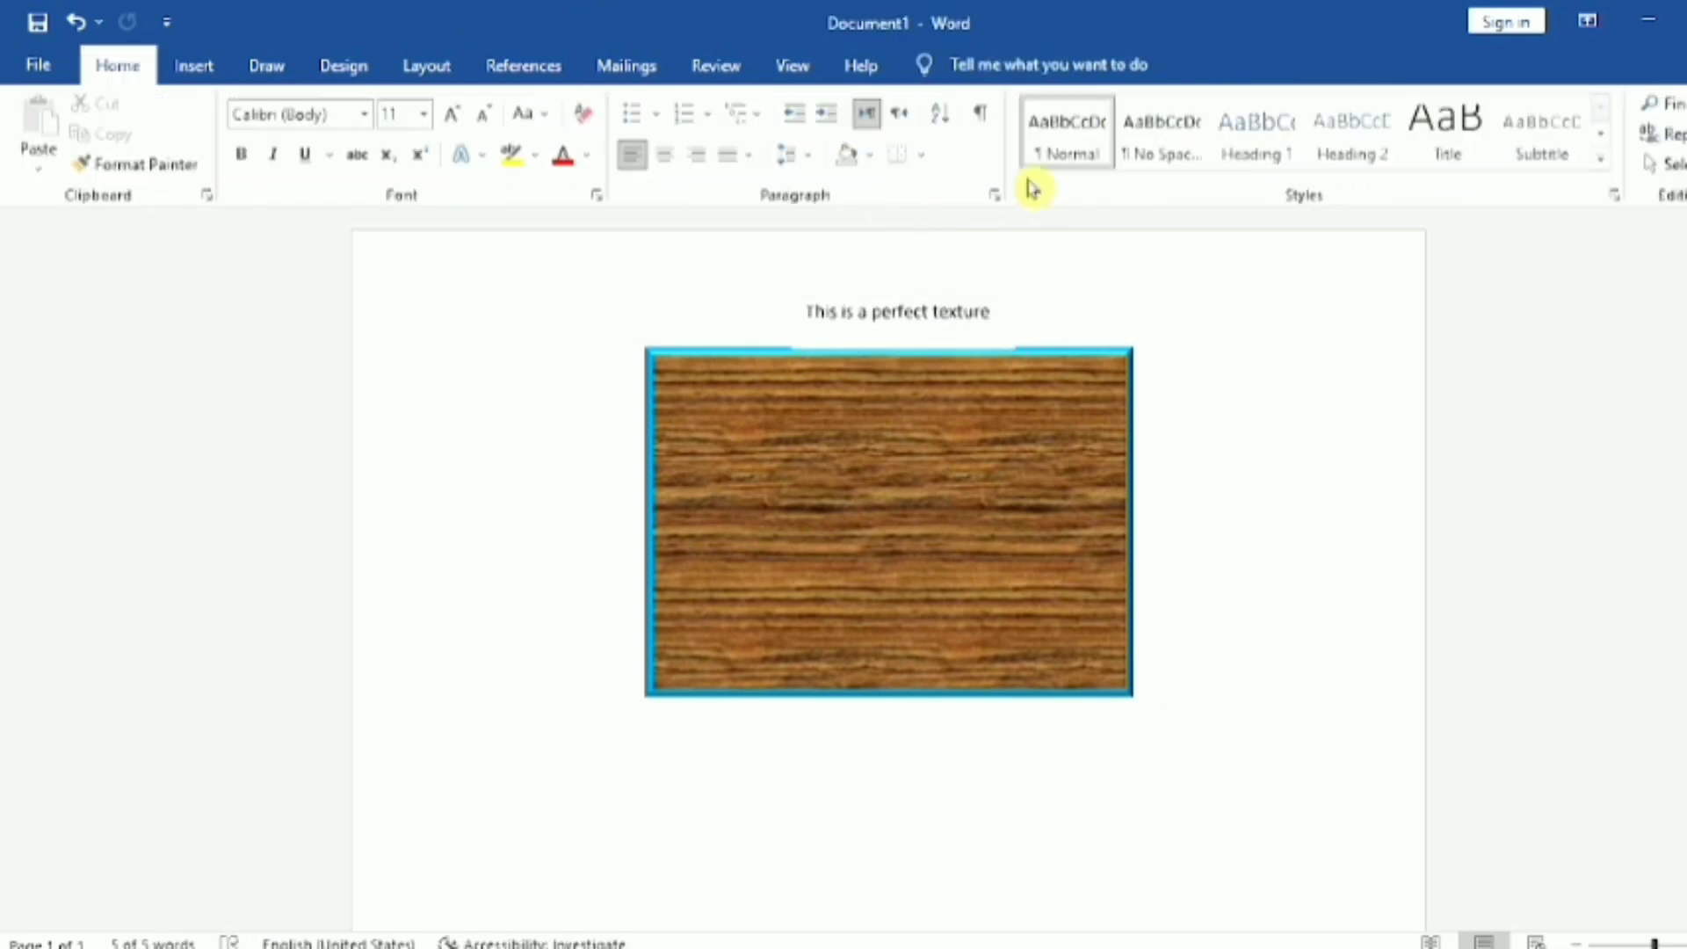
Step: Insert WordArt in the blue style with a reflection and place it below the wood-textured rectangle
left_click(192, 69)
left_click(1376, 135)
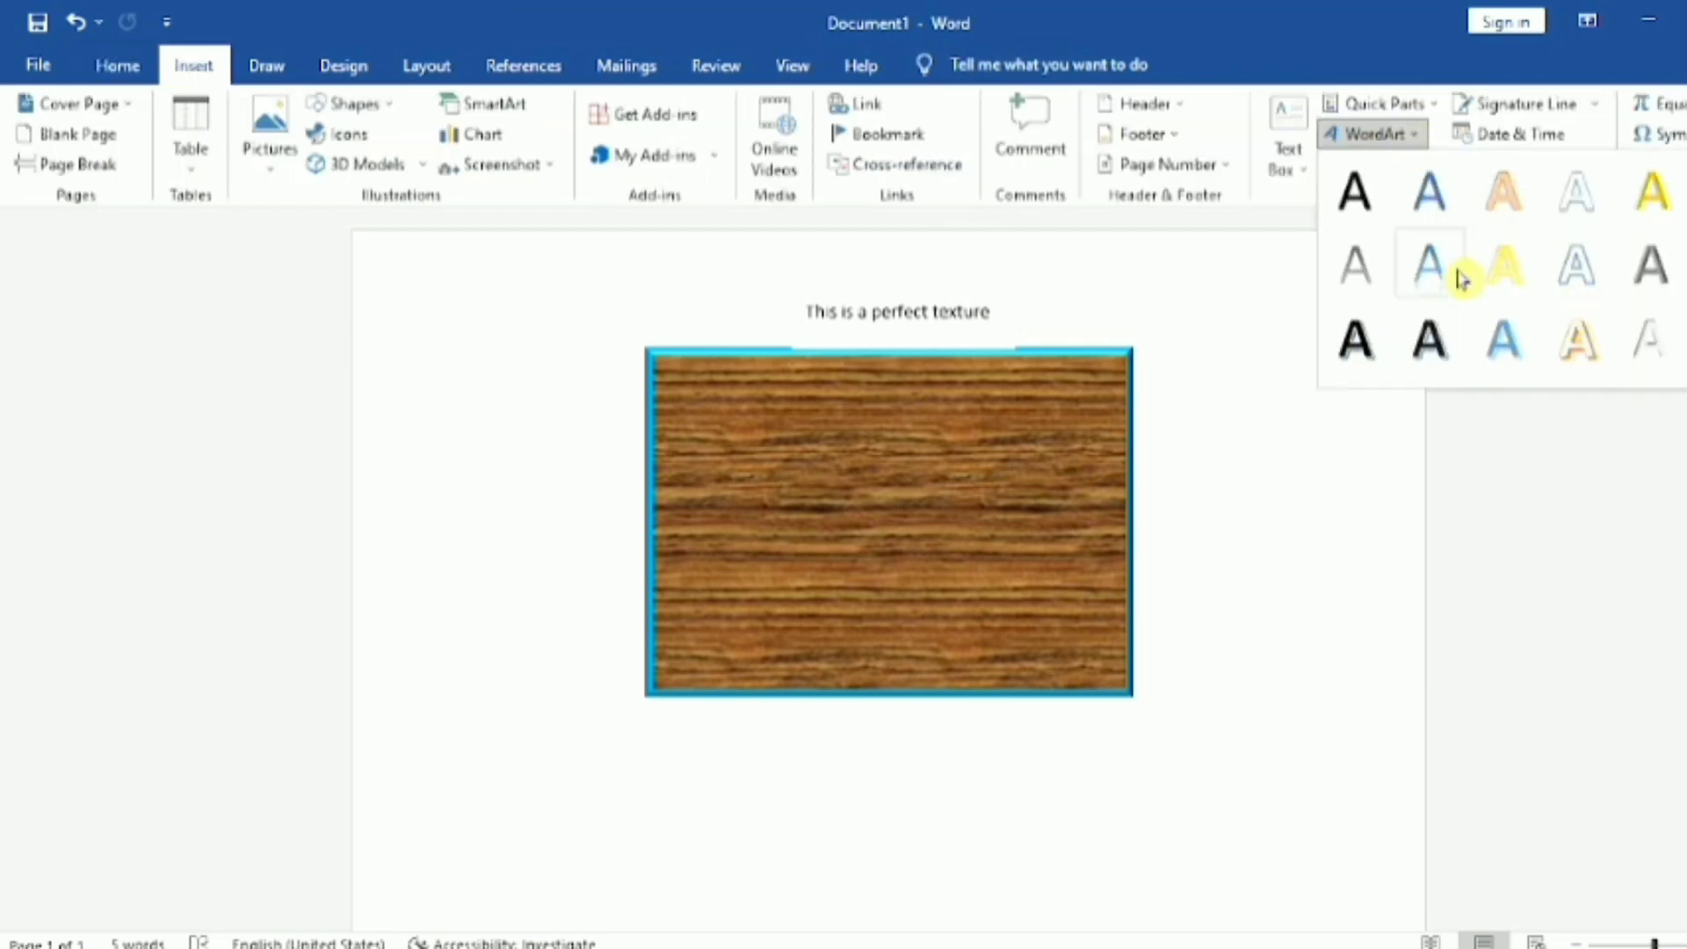
key("Escape")
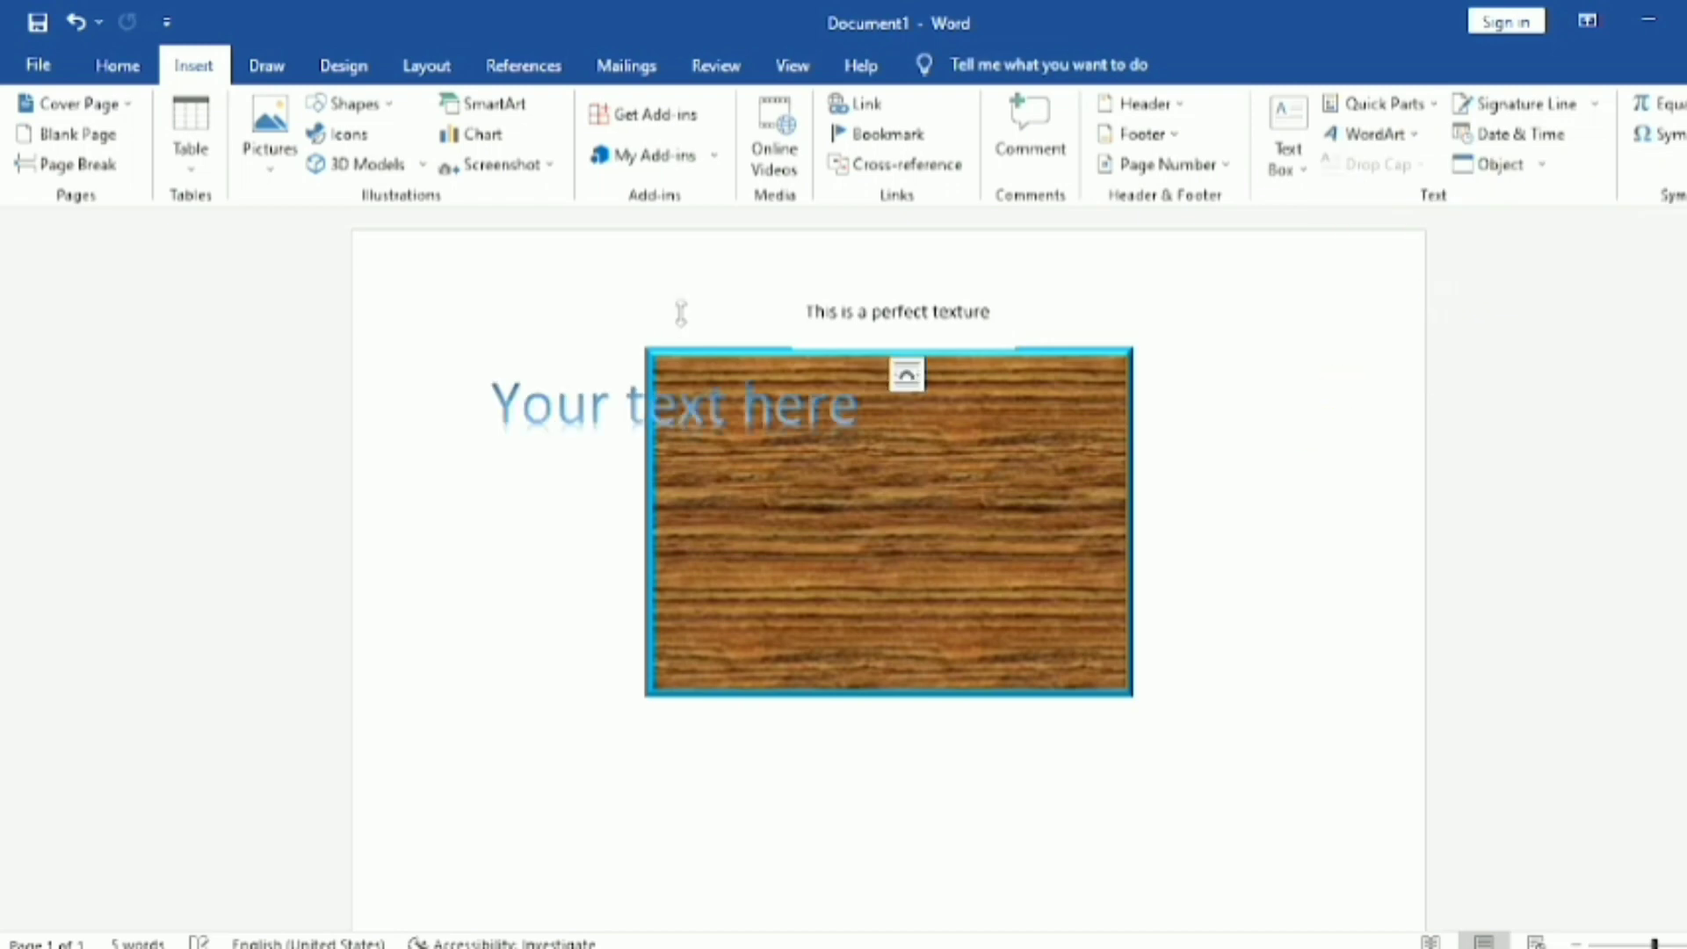
left_click_drag(592, 364, 838, 765)
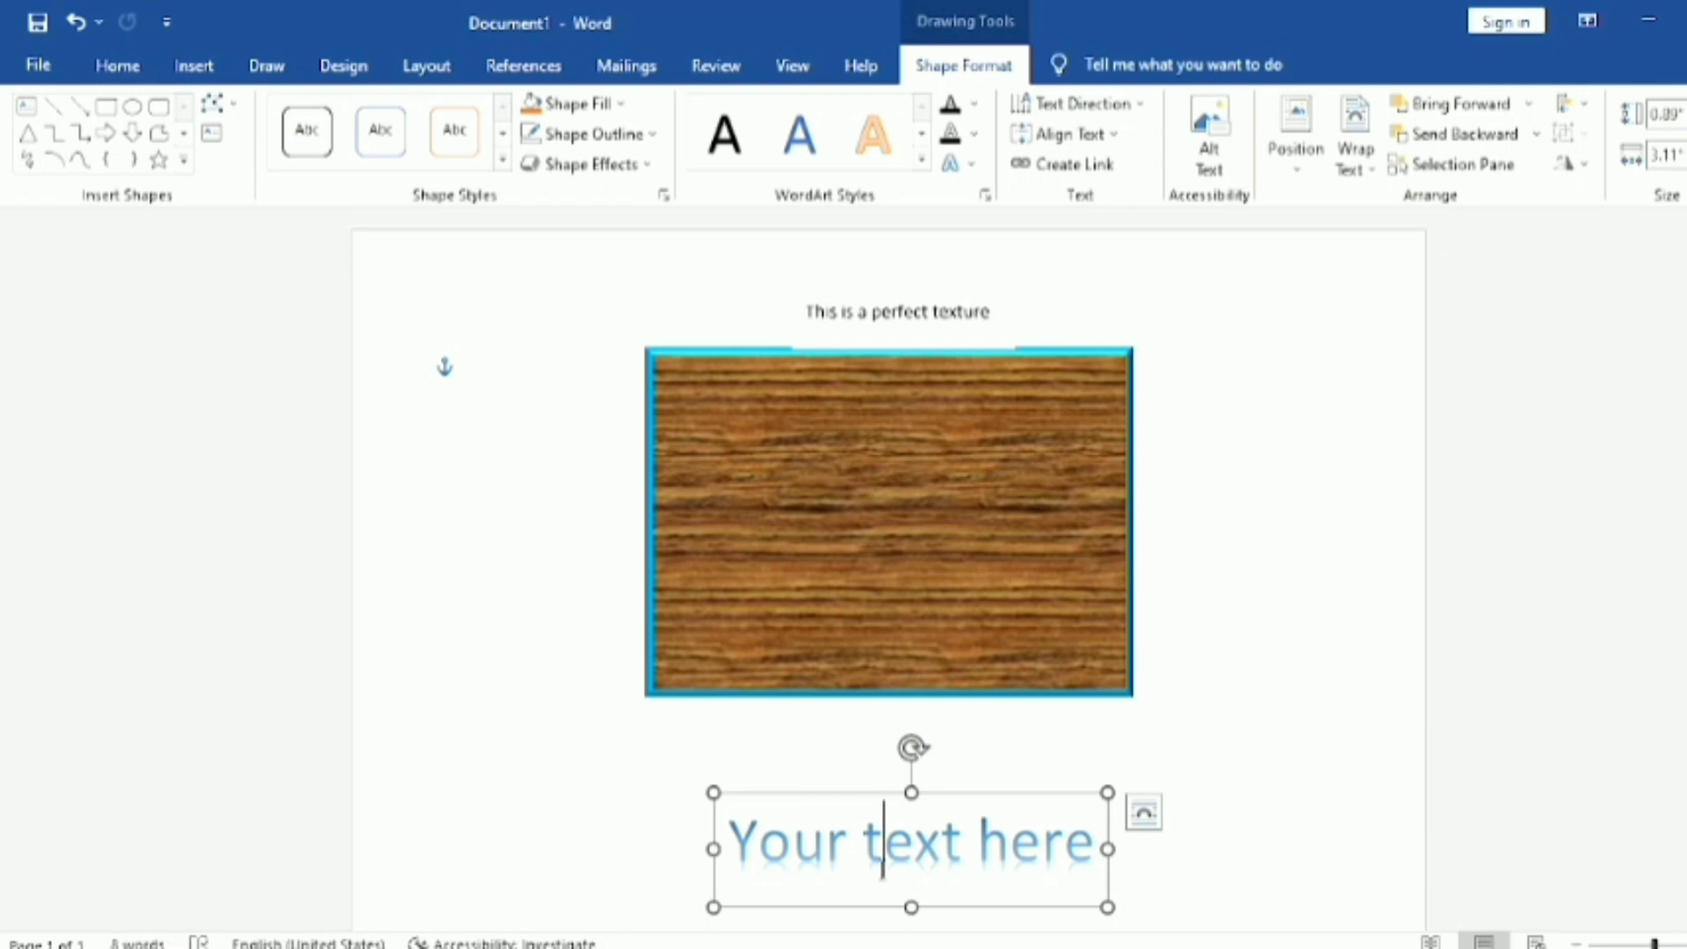
Step: Replace the WordArt's placeholder text with "I am"
triple_click(883, 869)
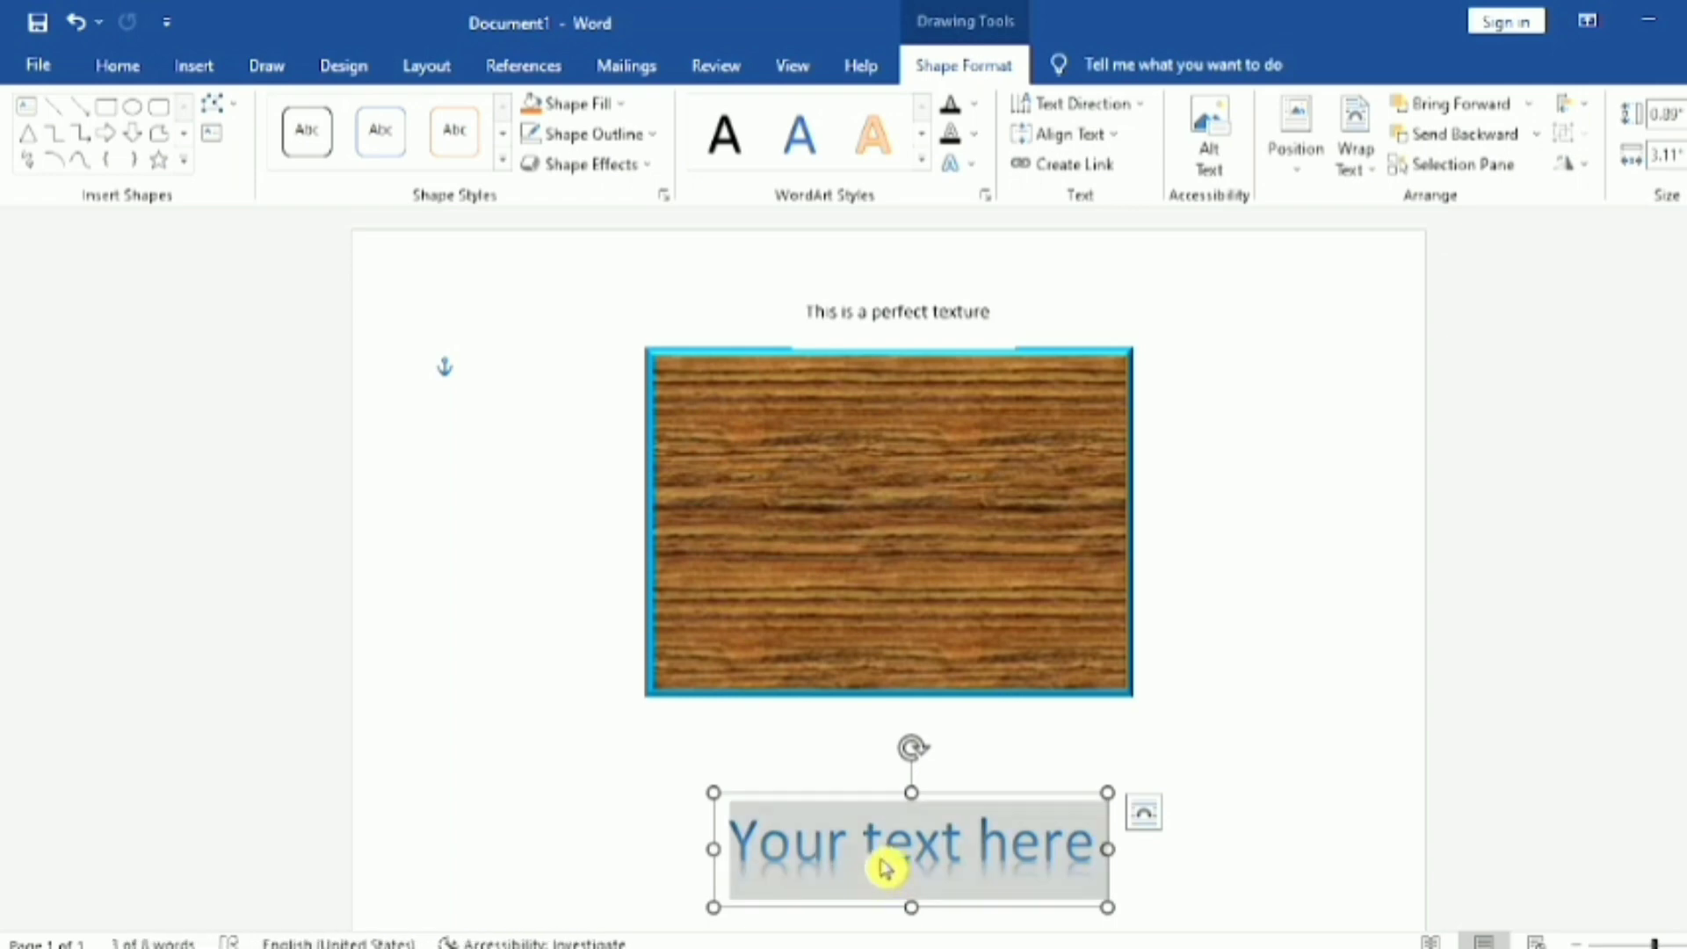
key("Delete")
type("I am")
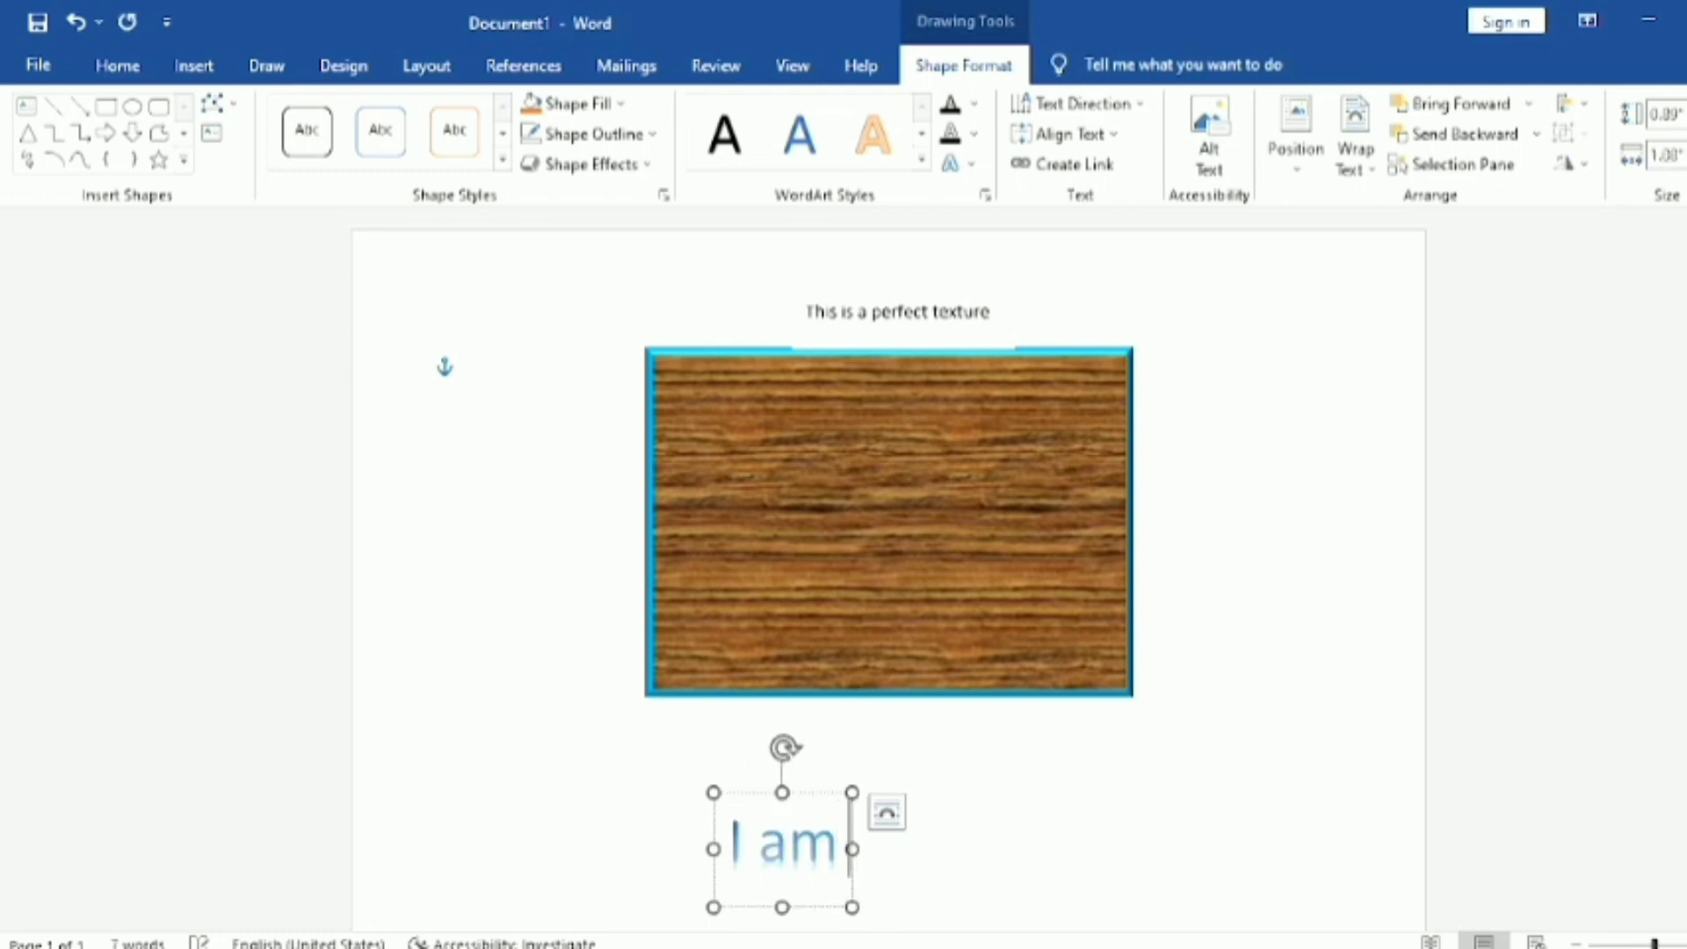
type(" leRNI")
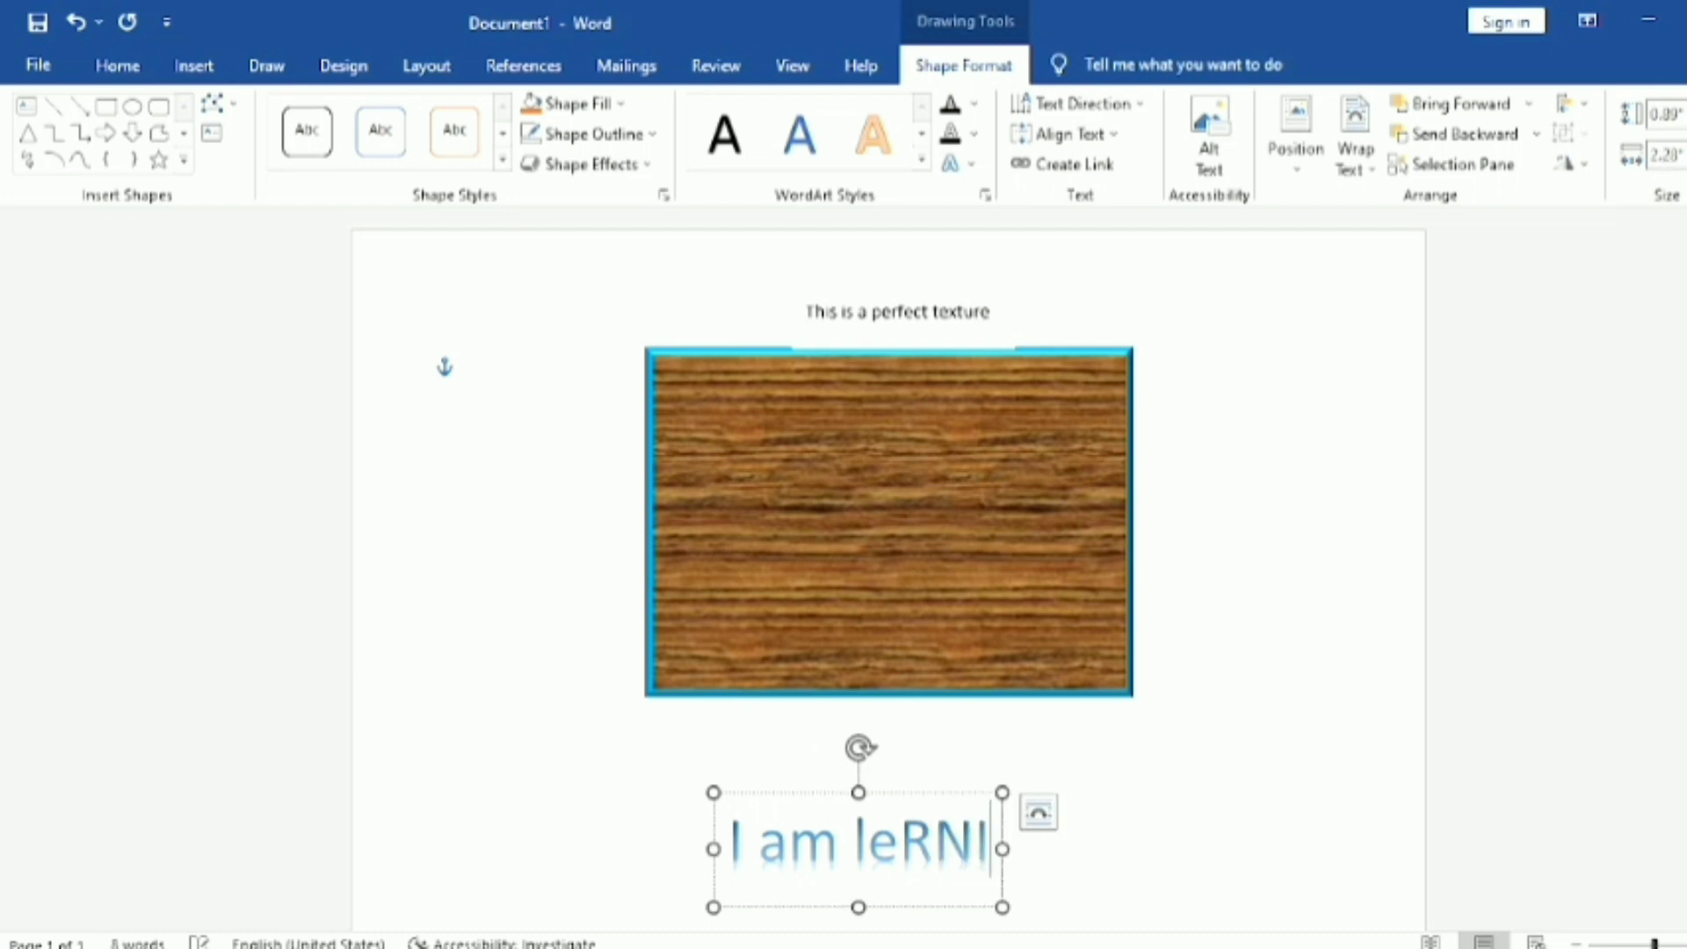
type("NG")
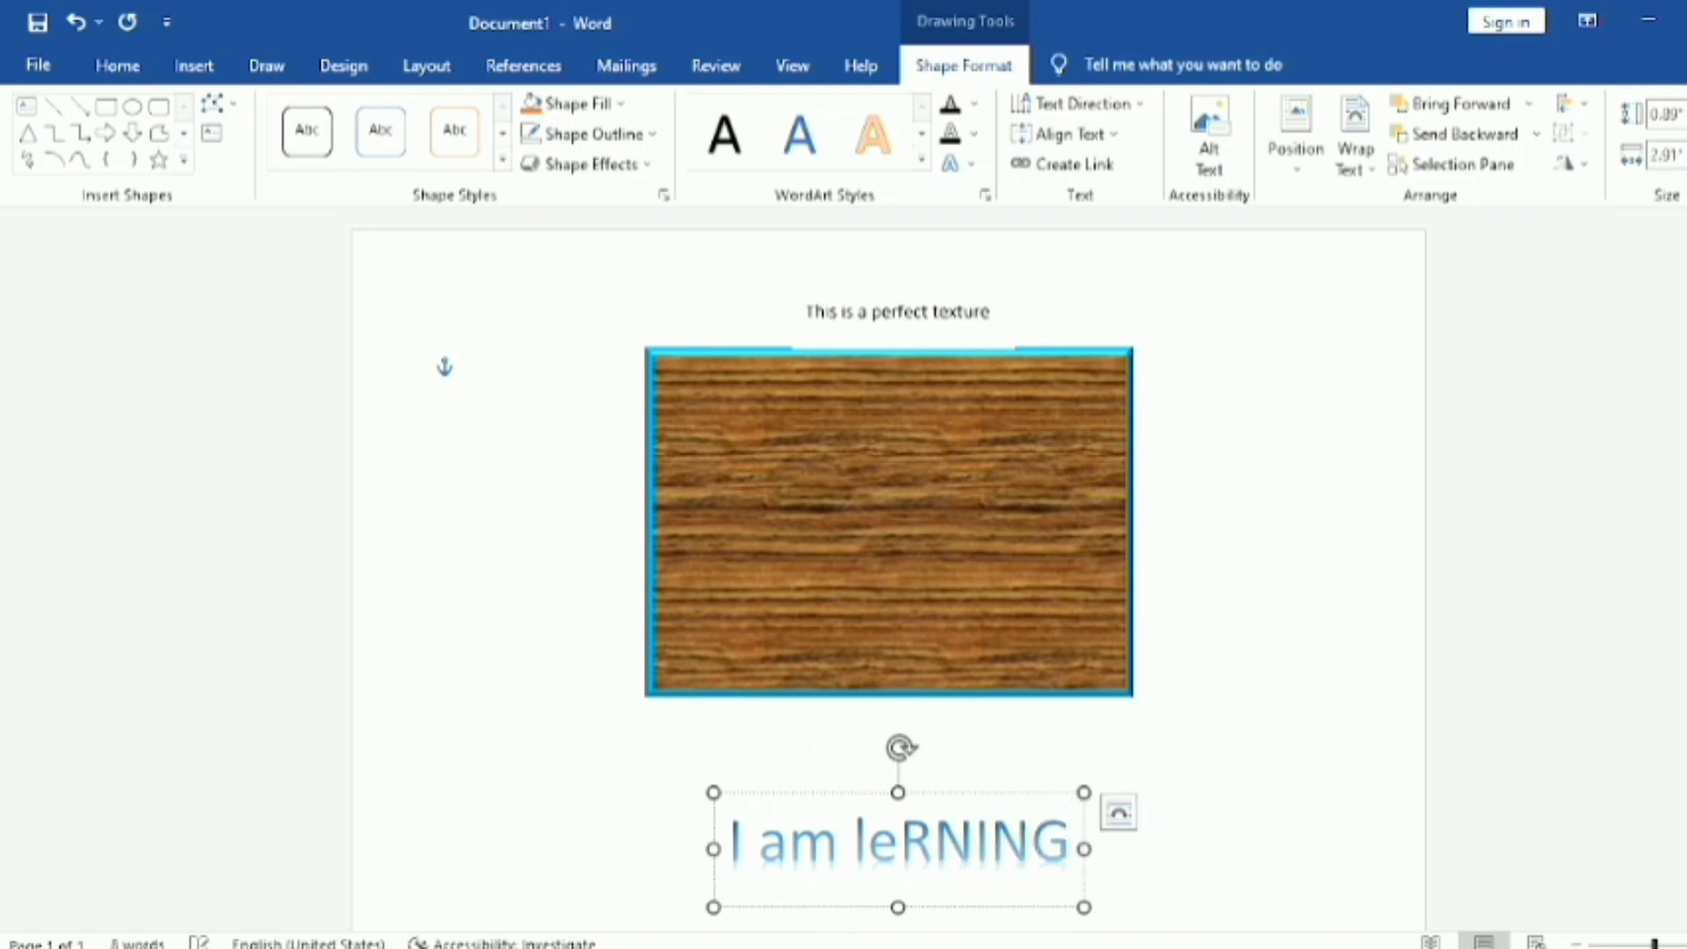
key("BackSpace")
key("BackSpace")
key("BackSpace")
key("BackSpace")
key("BackSpace")
key("BackSpace")
key("BackSpace")
key("BackSpace")
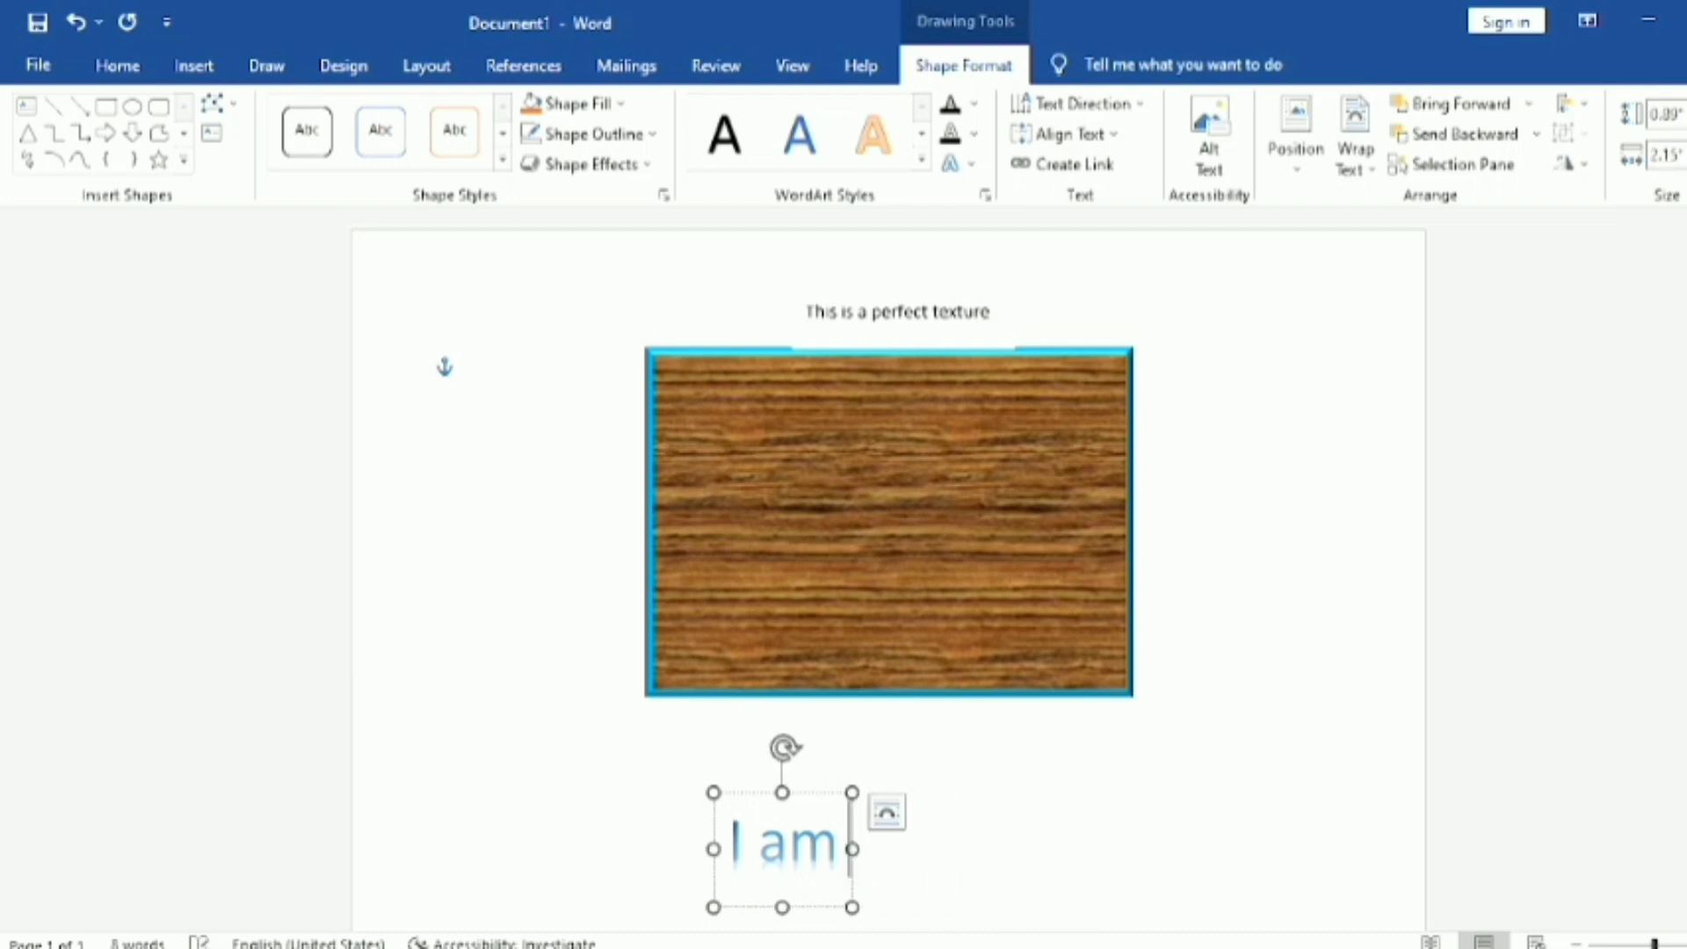
type("L")
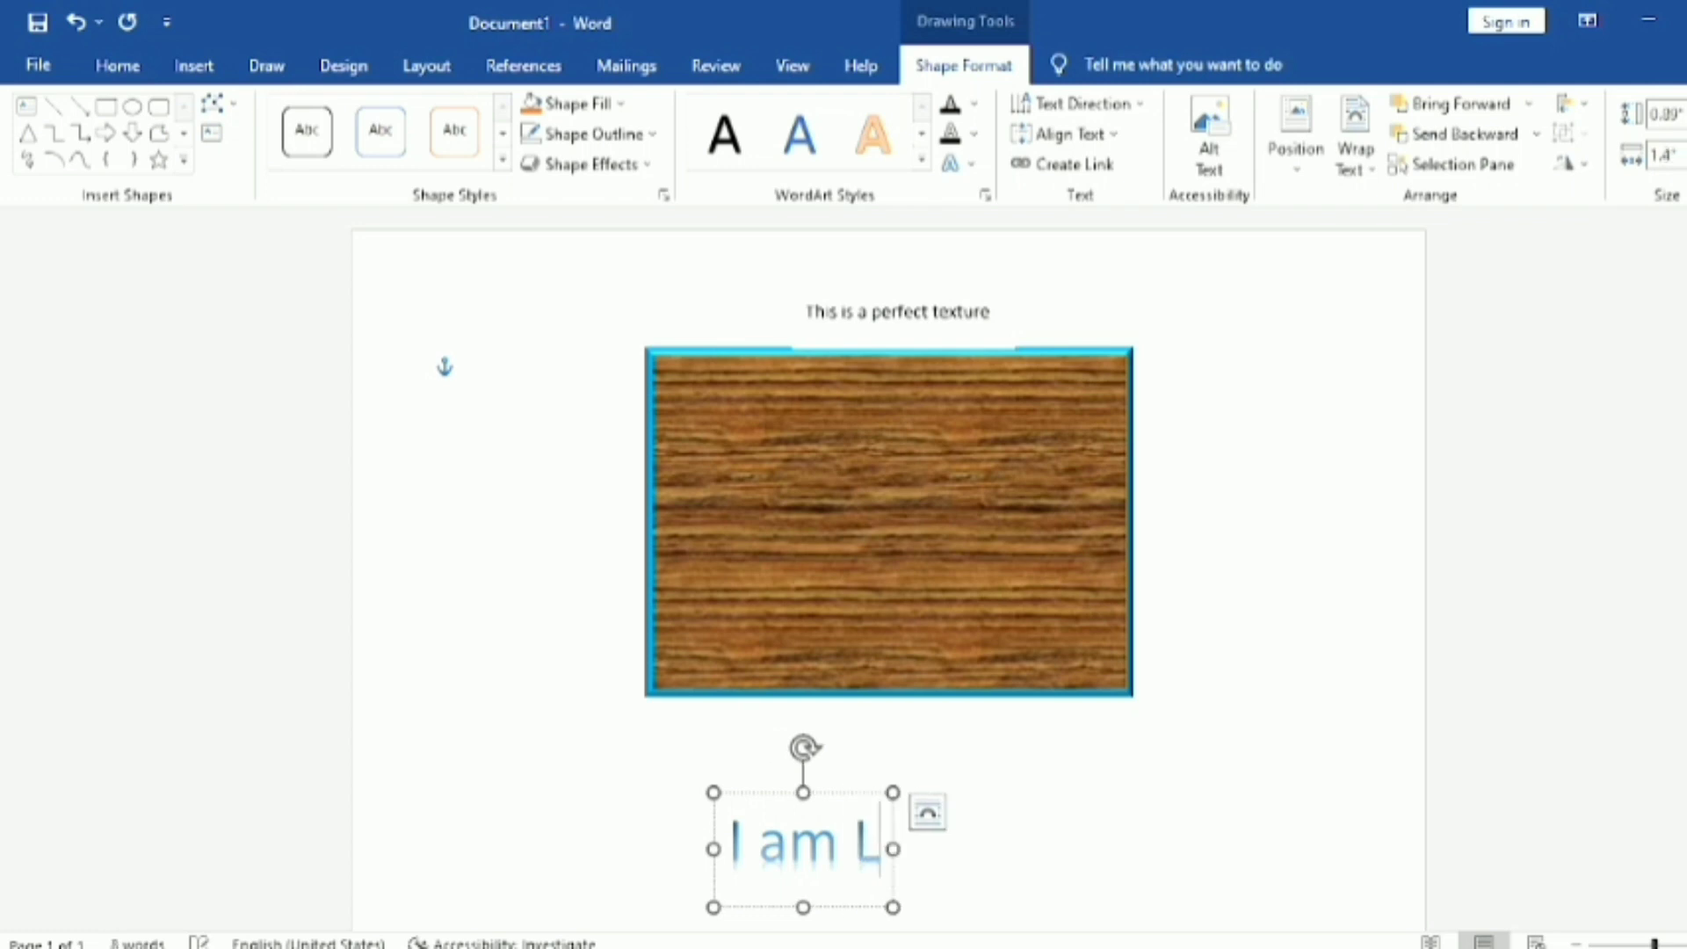
key("BackSpace")
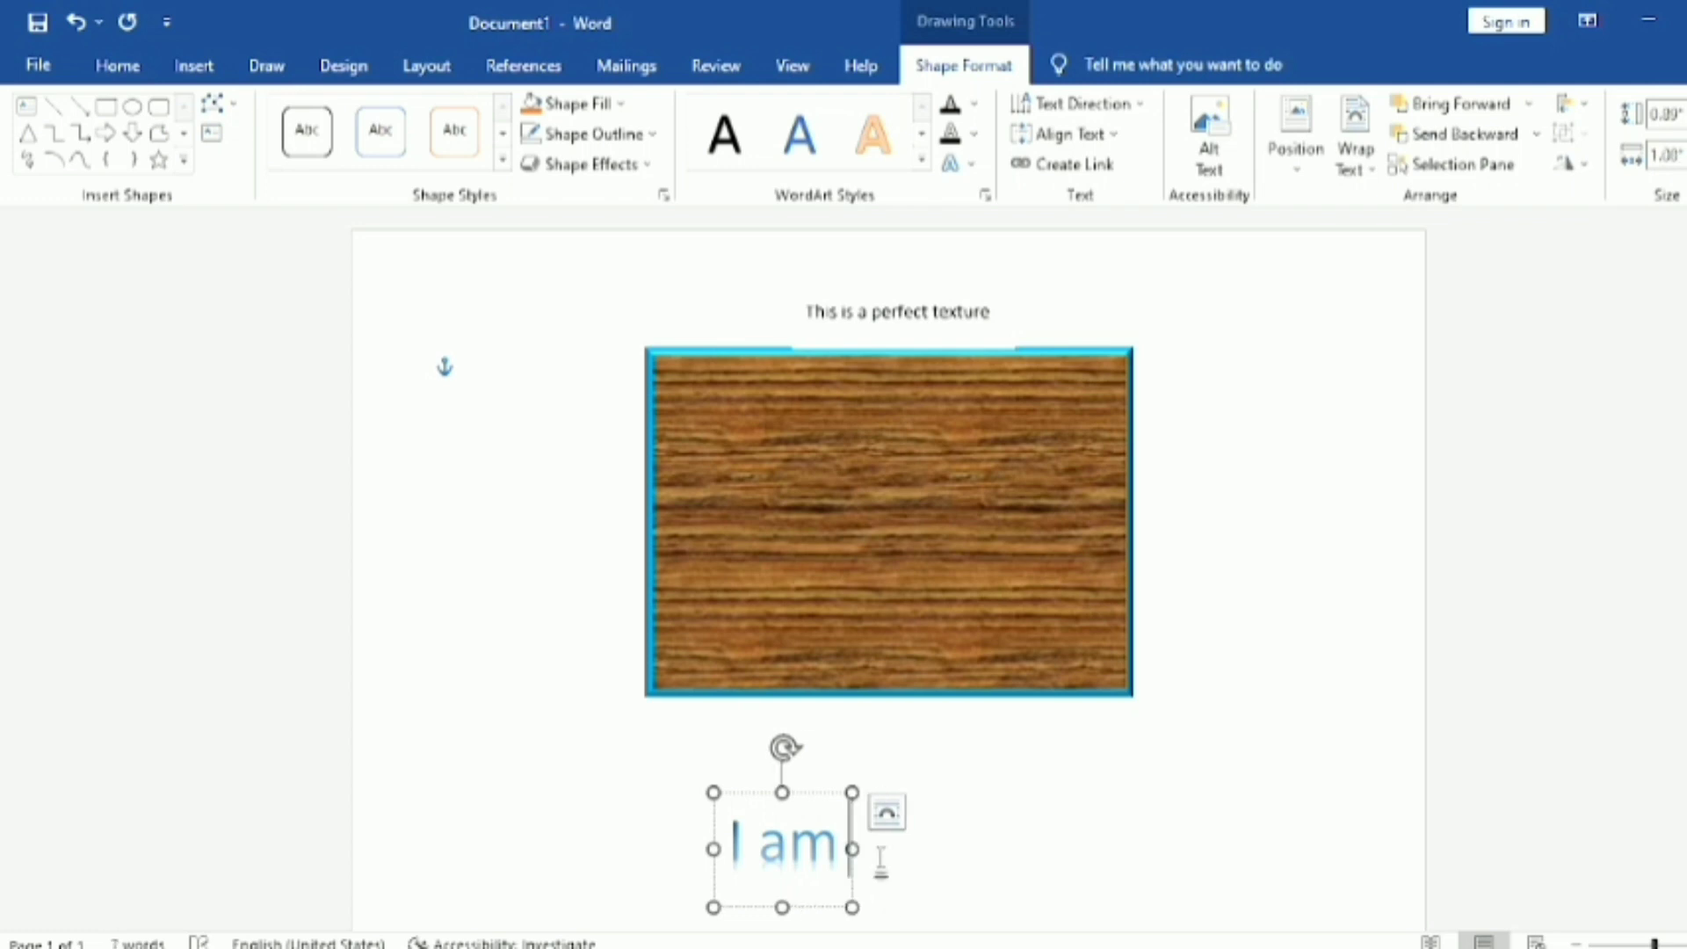
Step: Complete the WordArt text as "I am learning designing", move it up close beneath the wood-textured rectangle, and deselect it
type("lear")
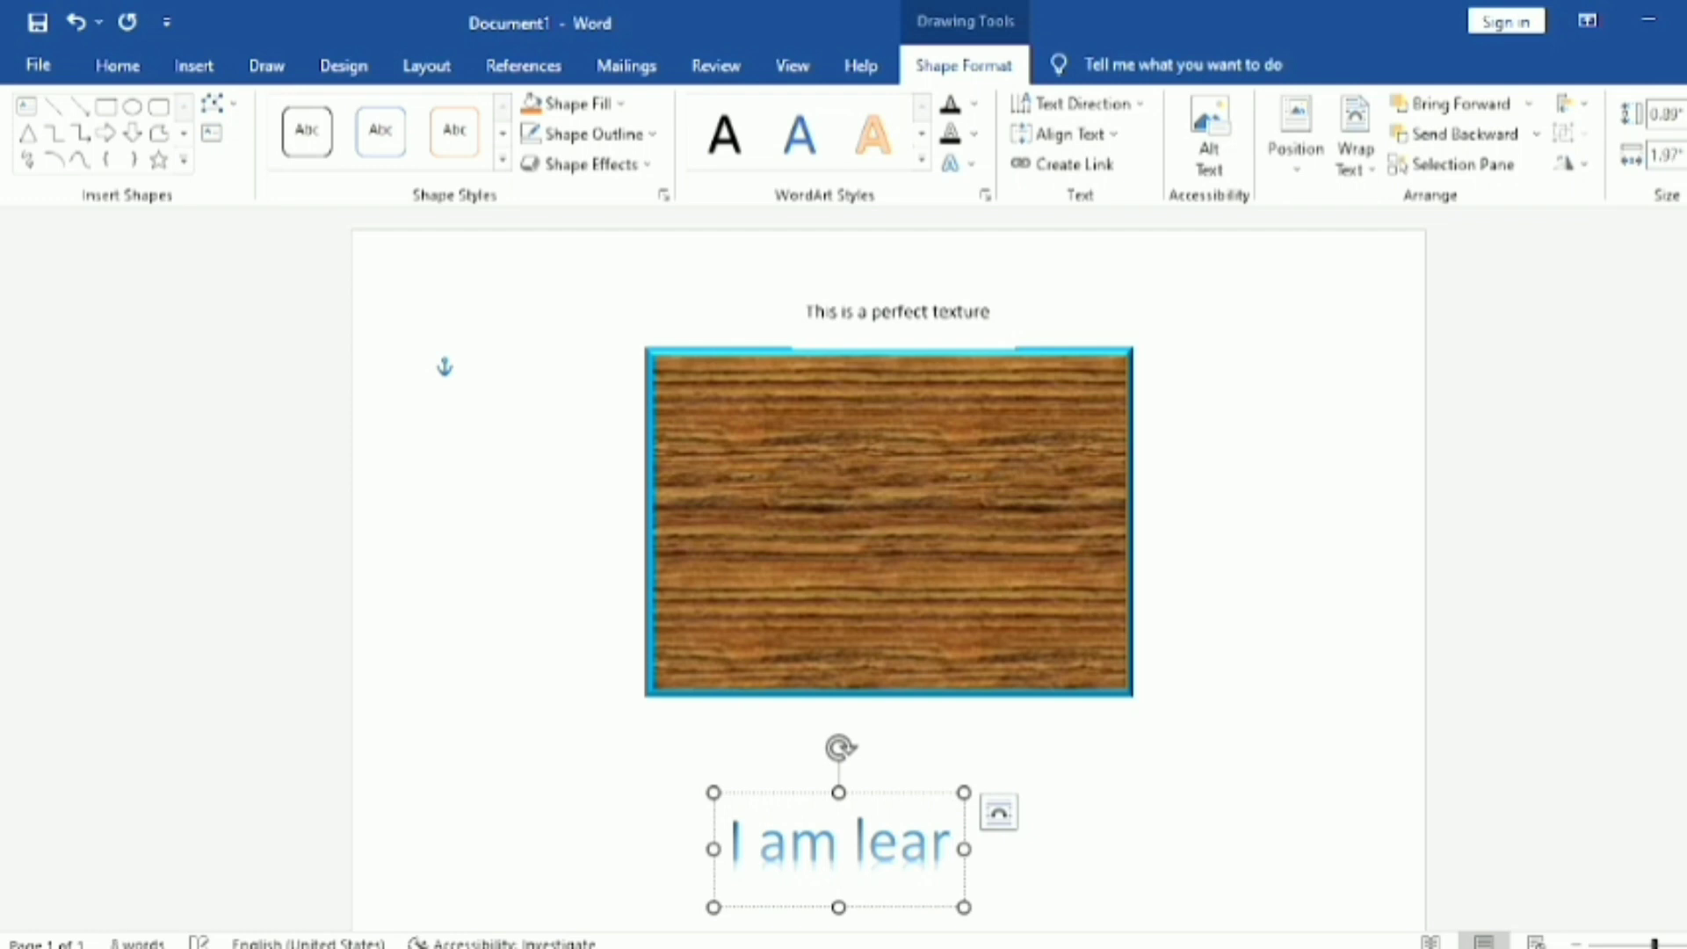
type("ning")
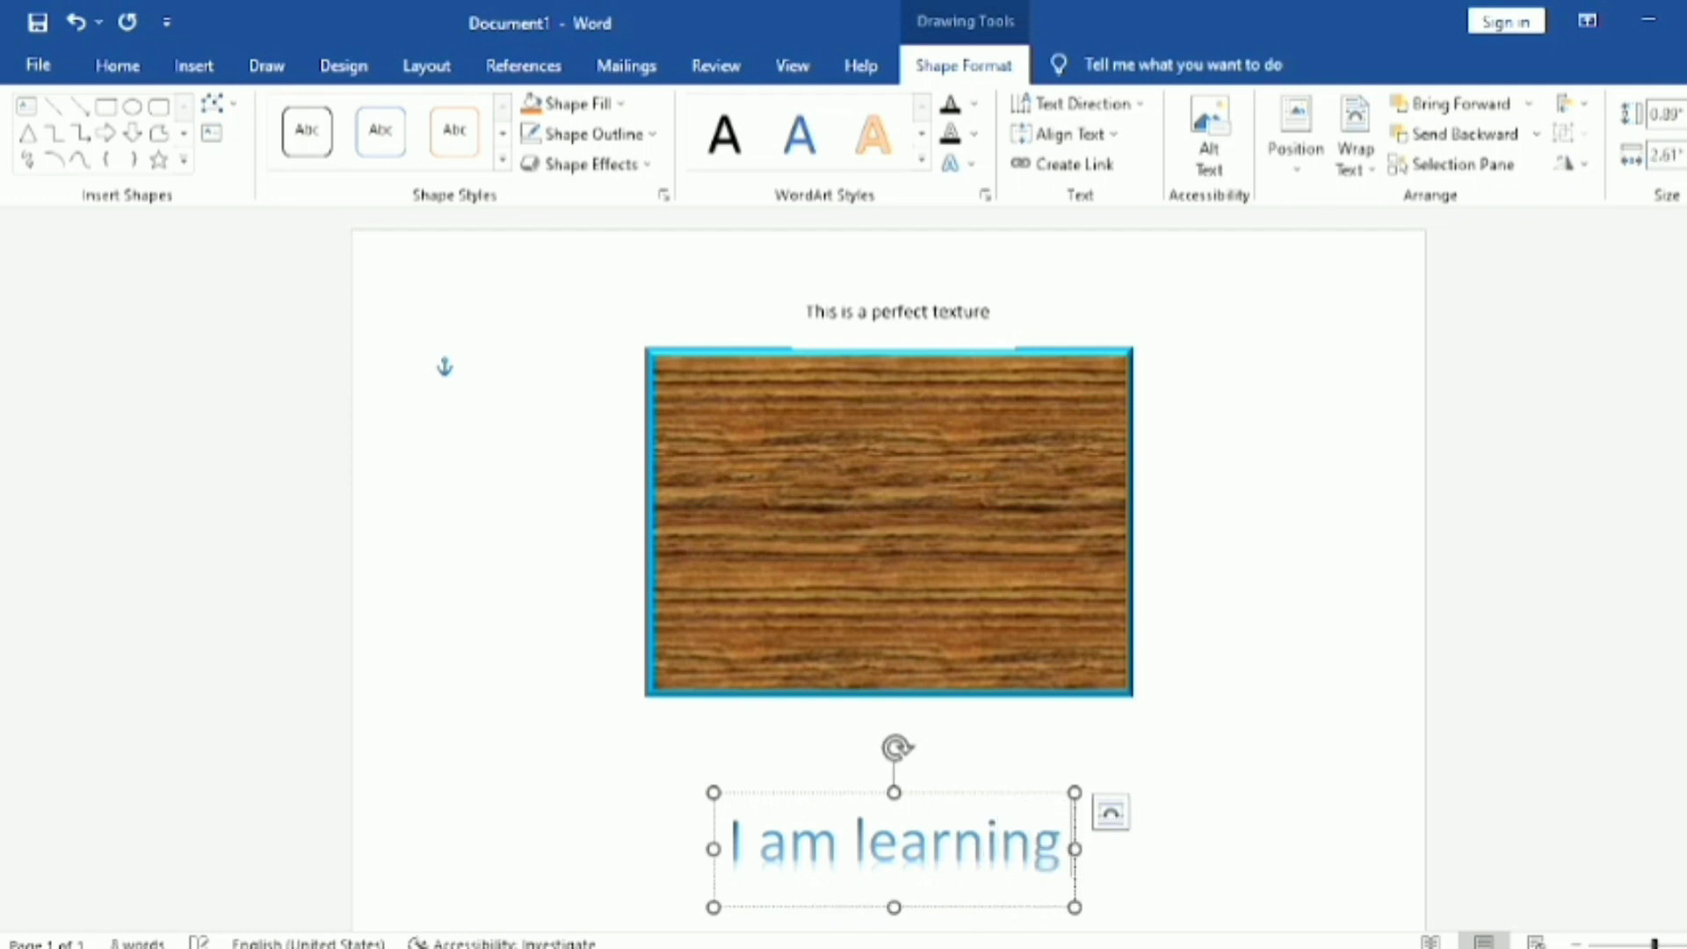
type(" des")
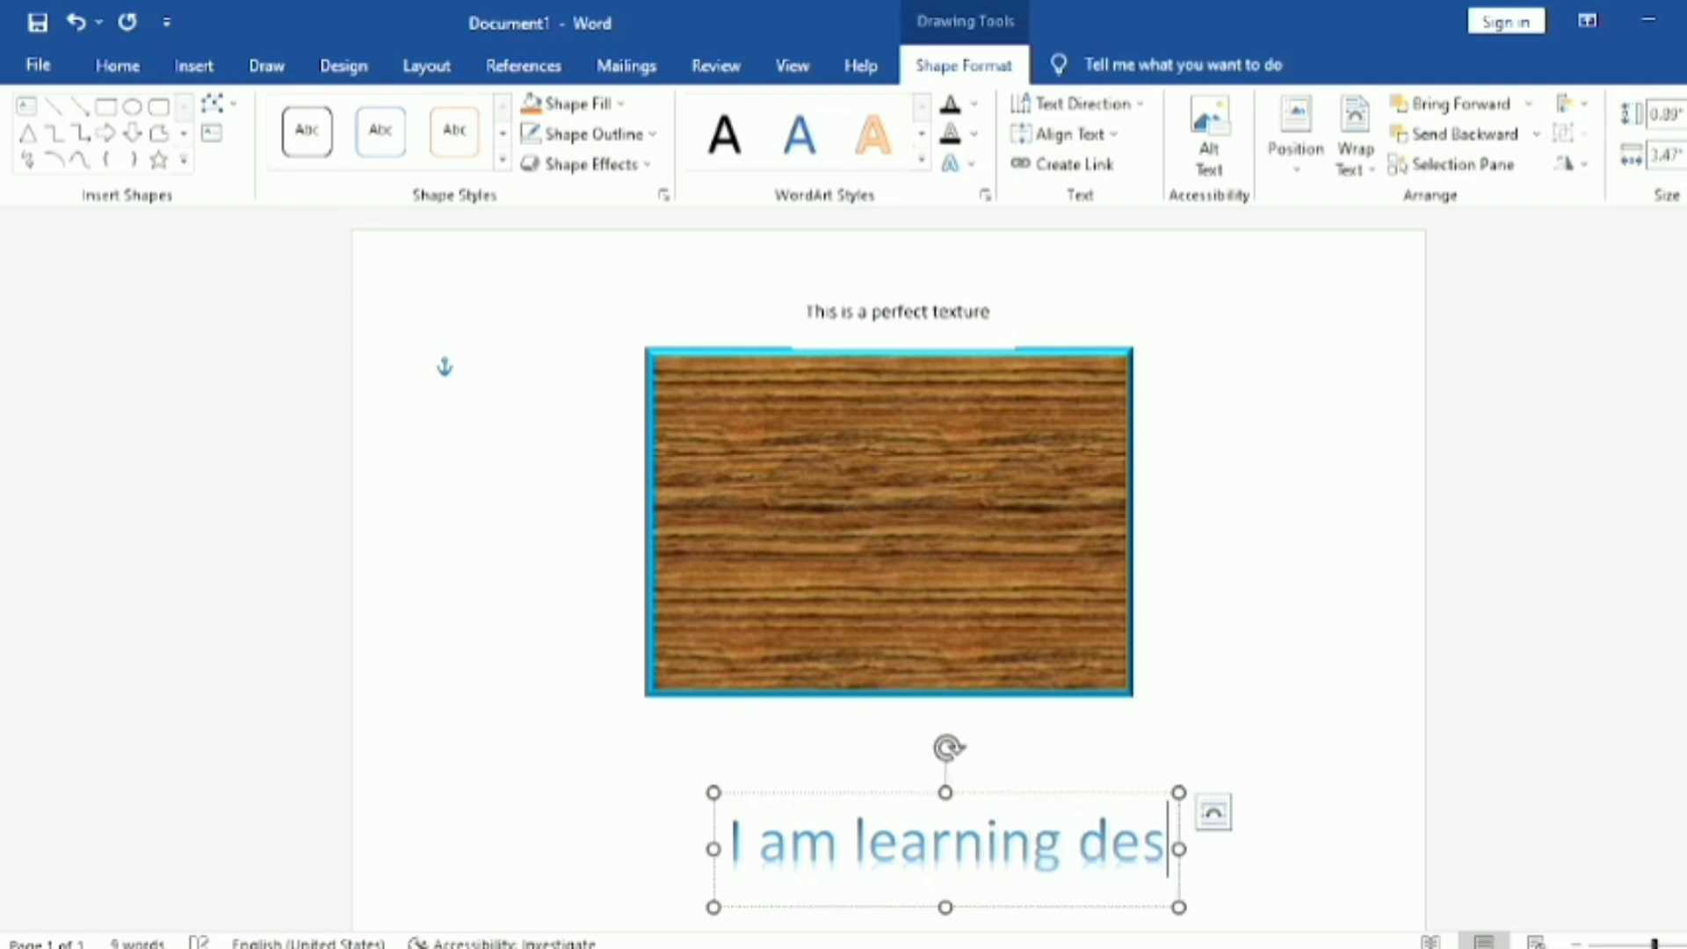
type("ign")
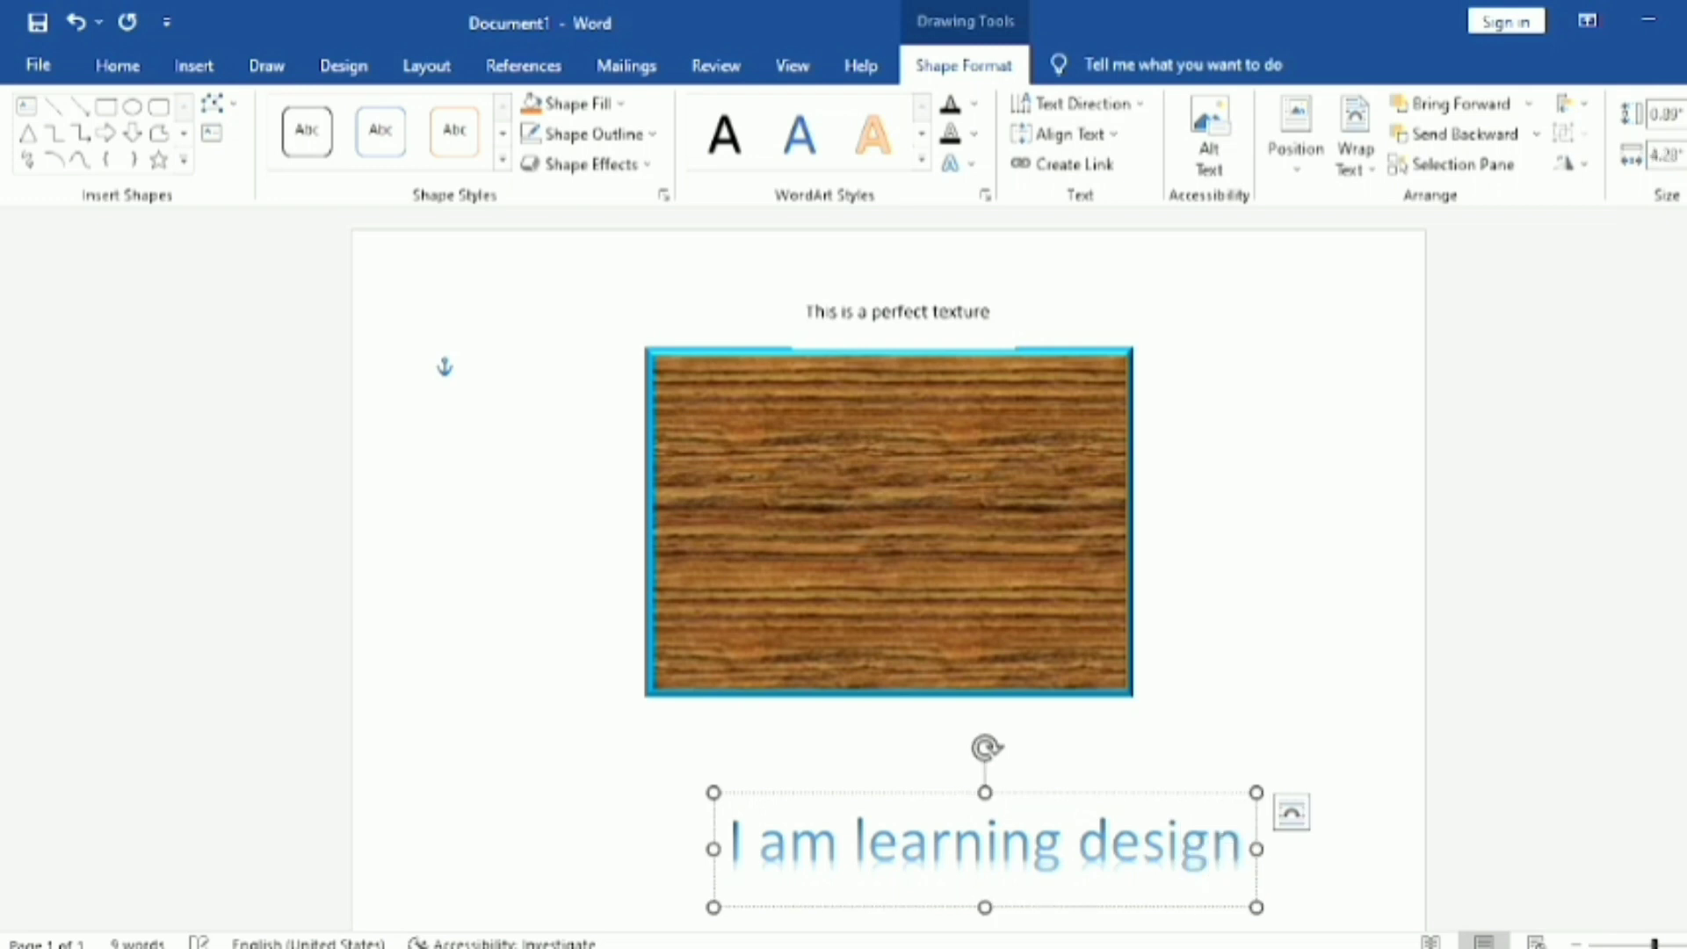
type("ing")
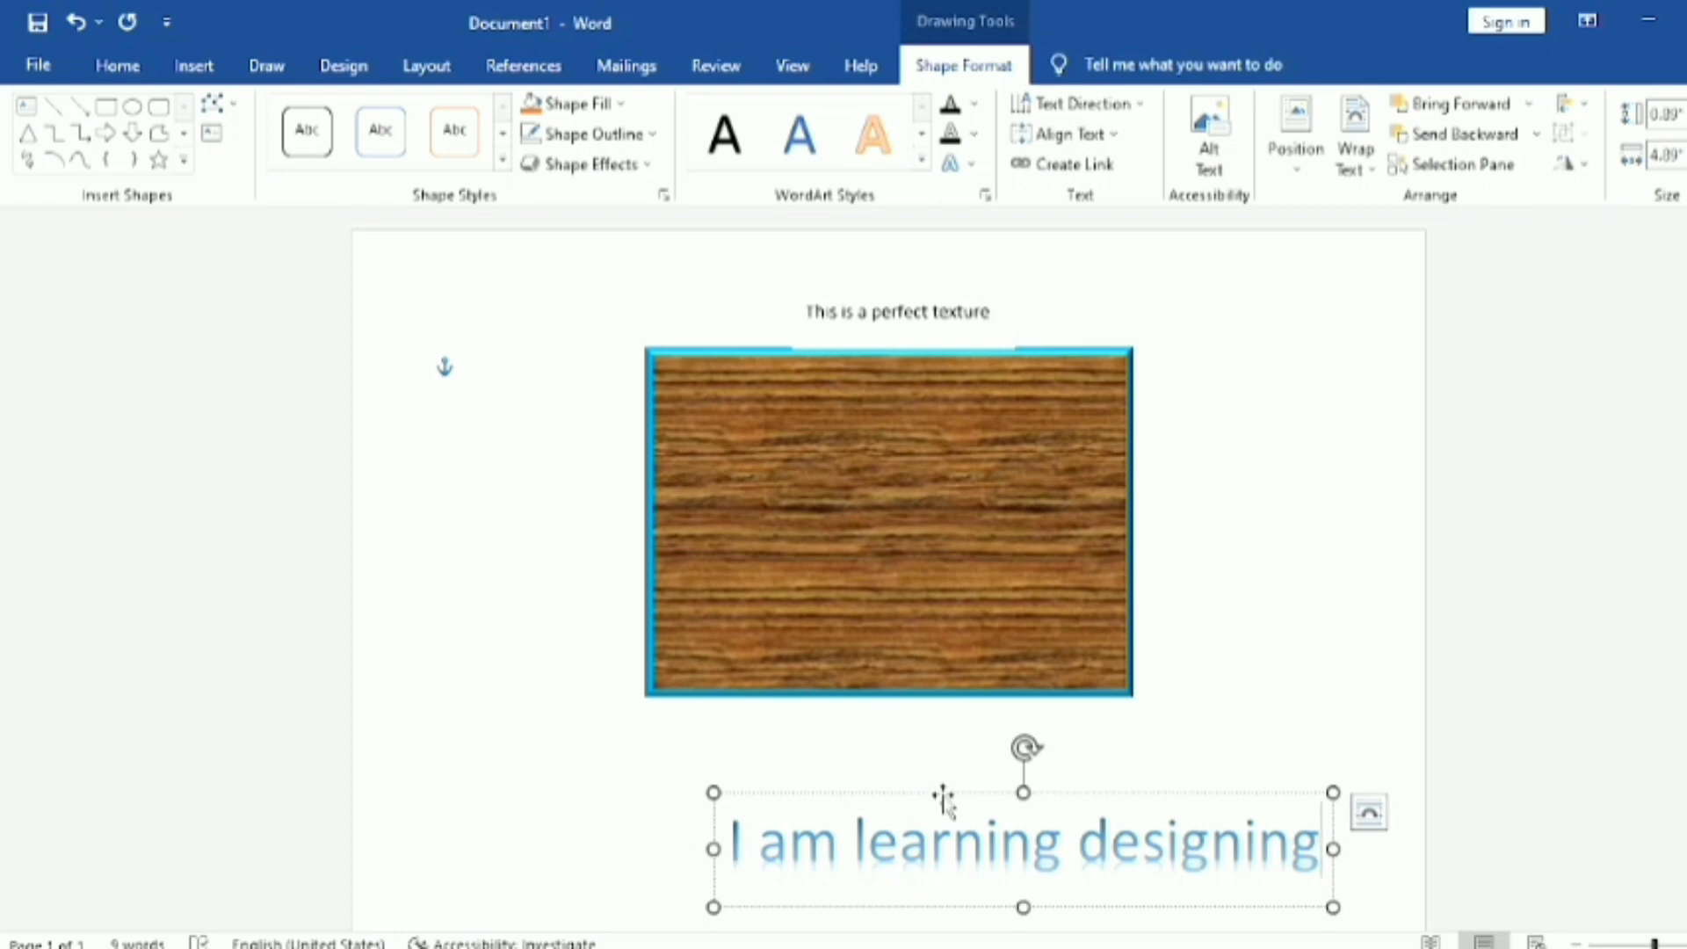
left_click_drag(943, 795, 784, 694)
left_click(952, 878)
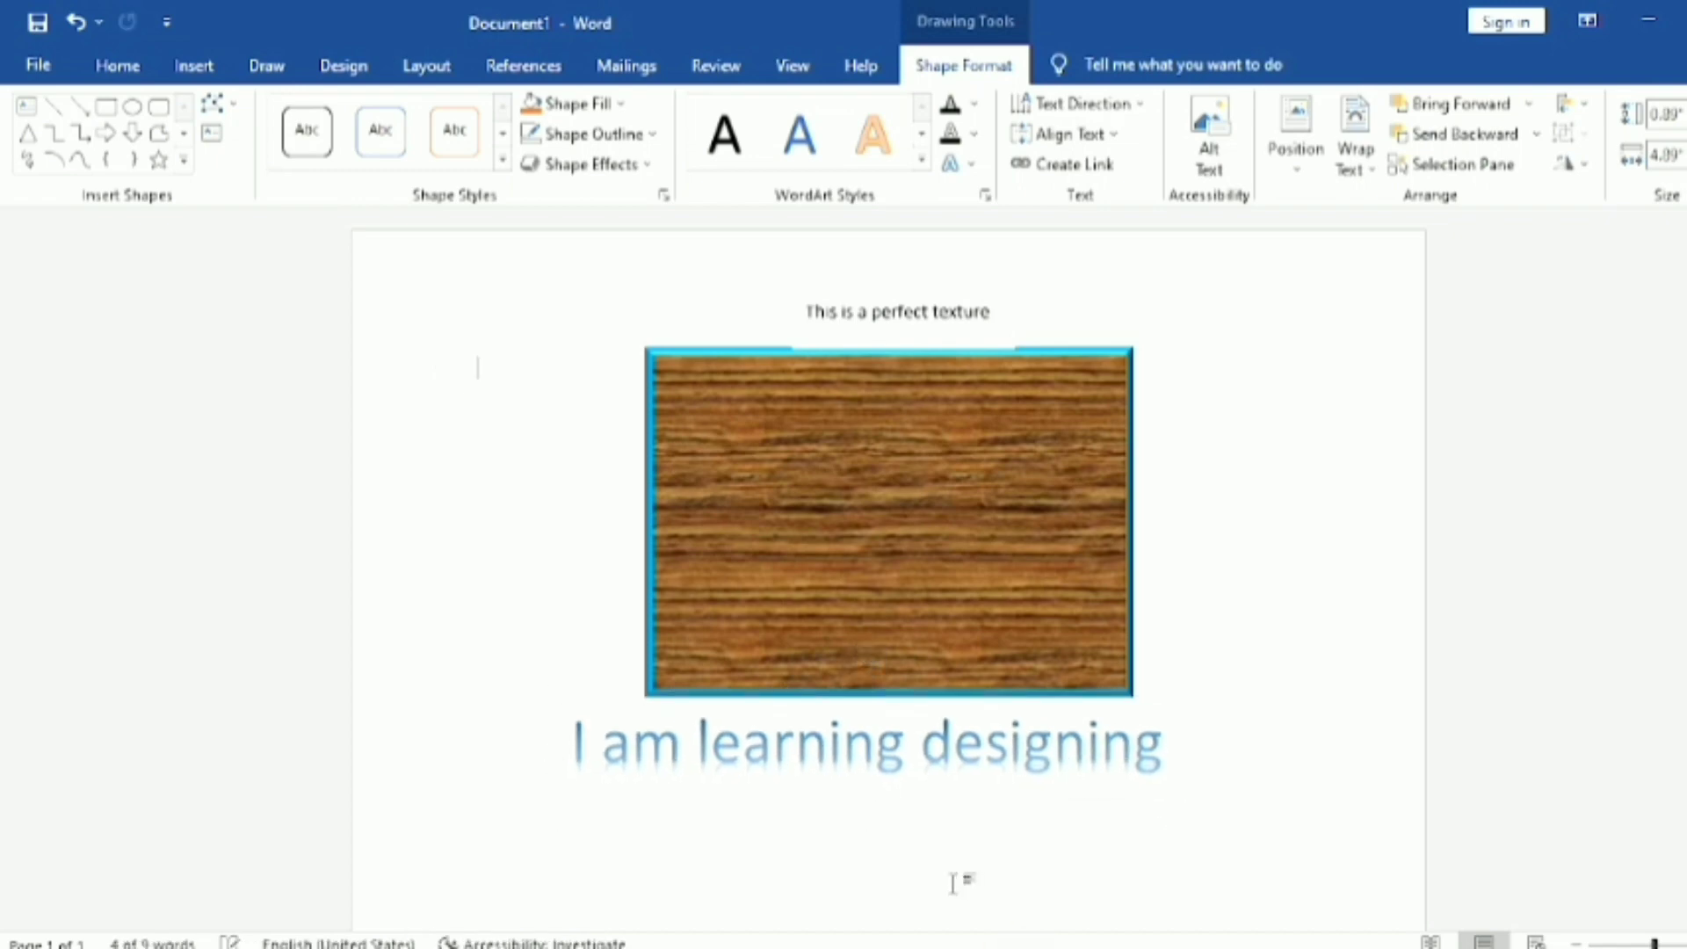
Step: Move the "This is a perfect texture" text box onto the upper part of the wood-textured rectangle
left_click(884, 314)
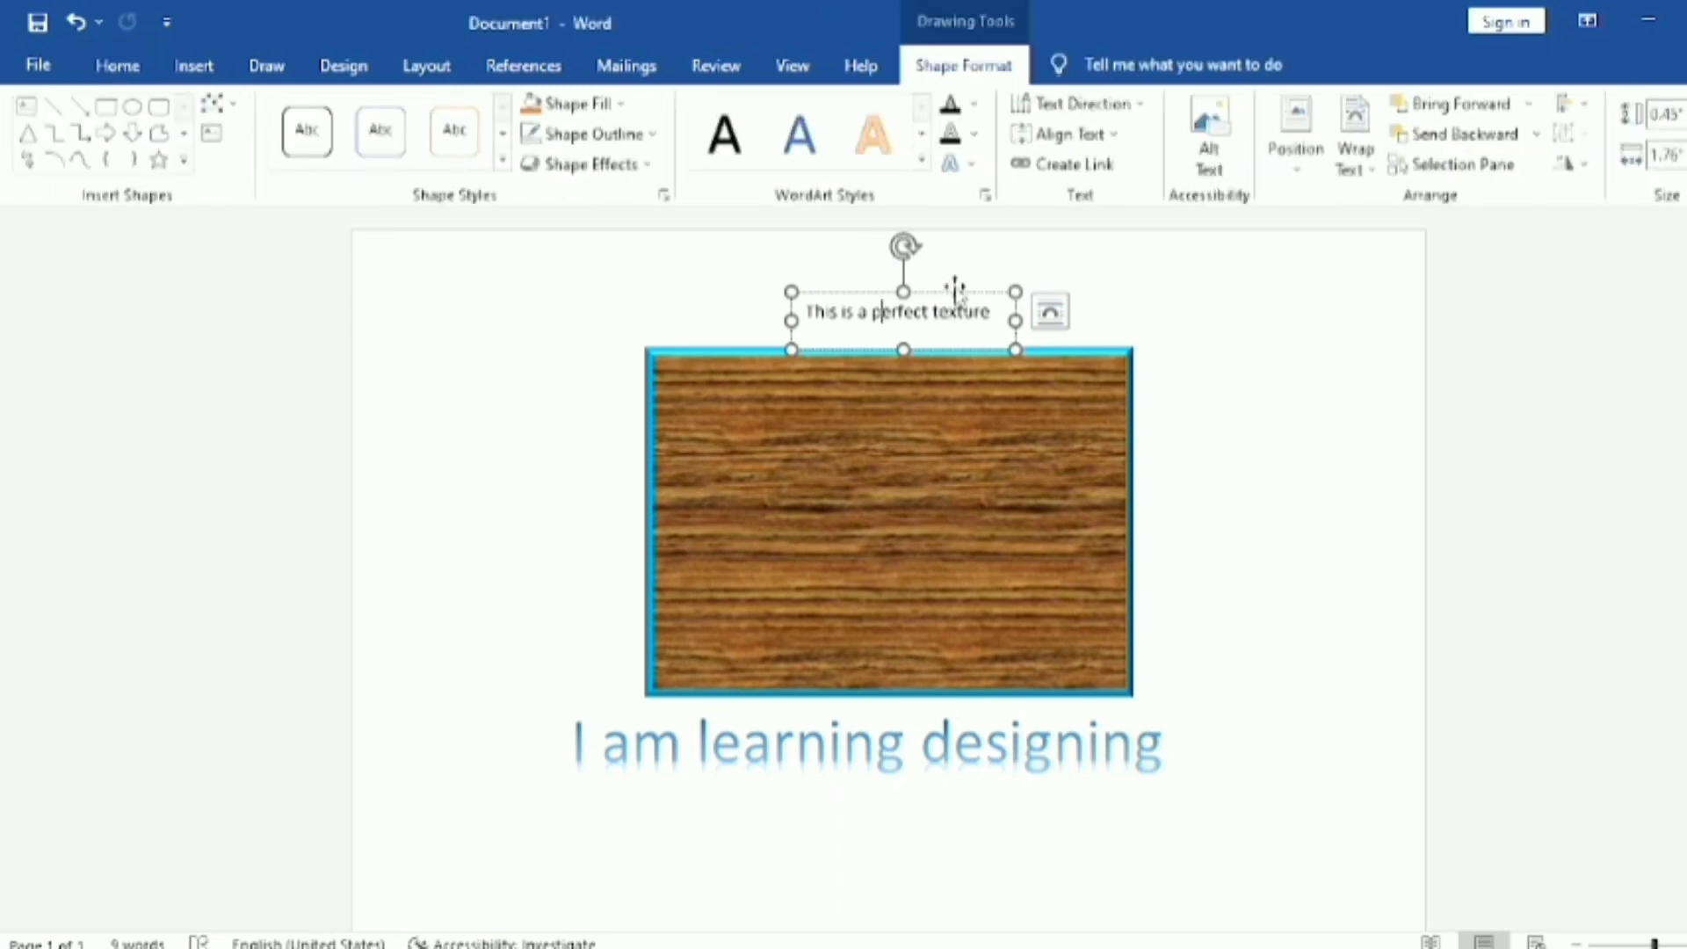
left_click_drag(955, 290, 974, 353)
left_click(929, 477)
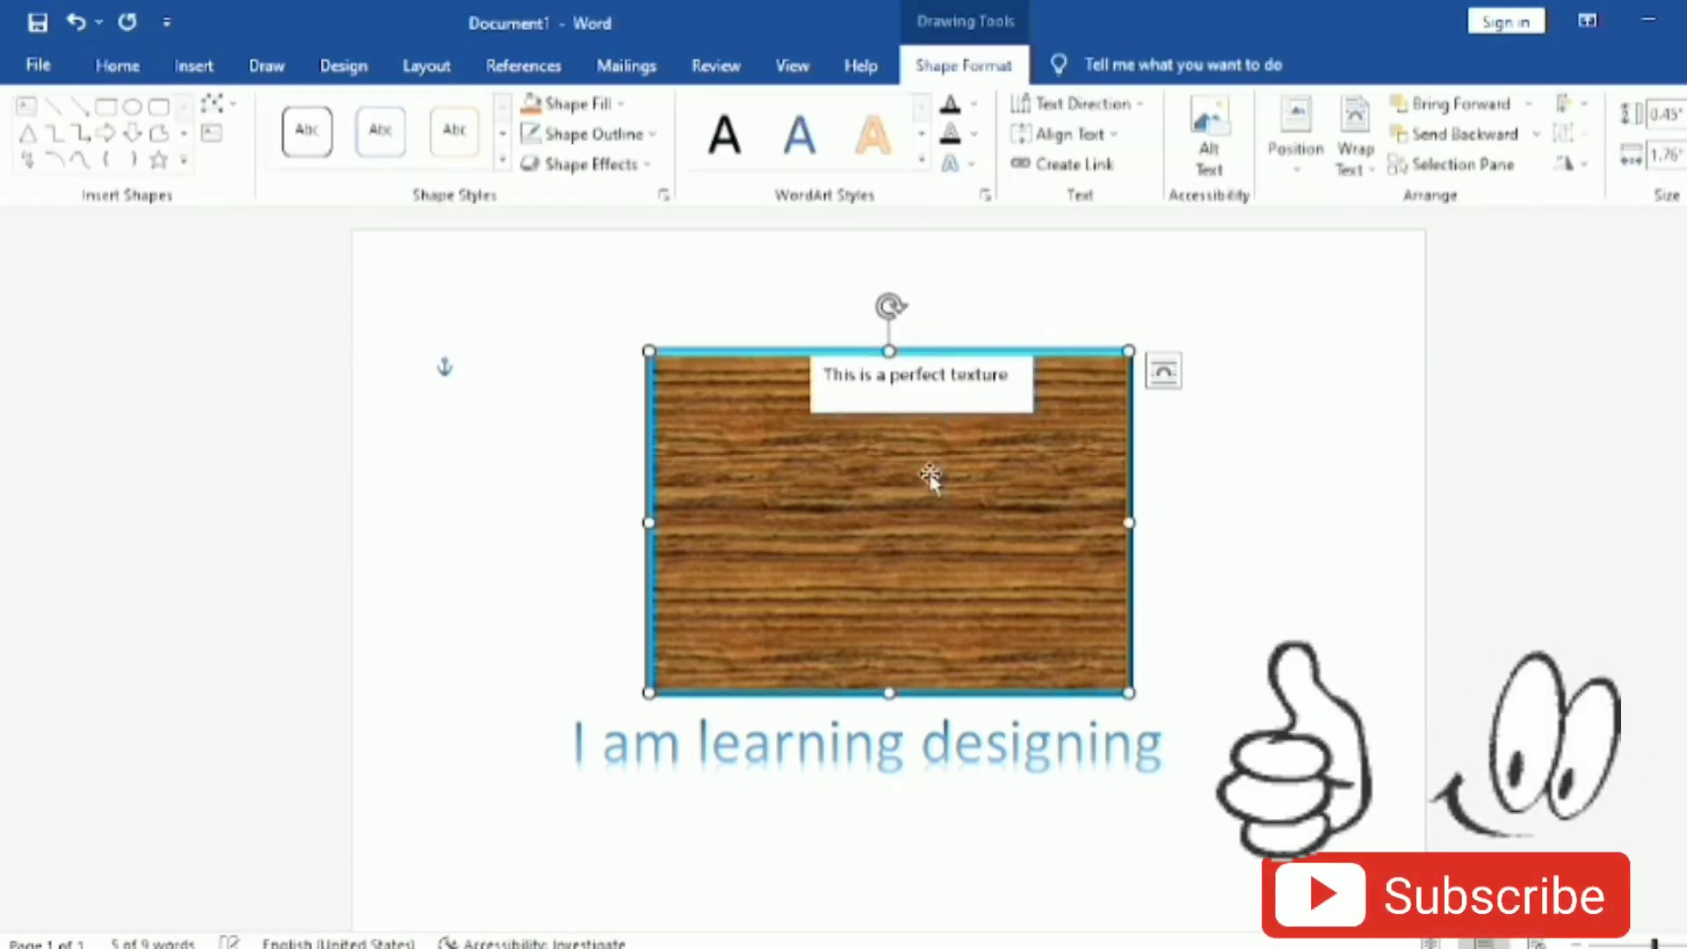
left_click(949, 410)
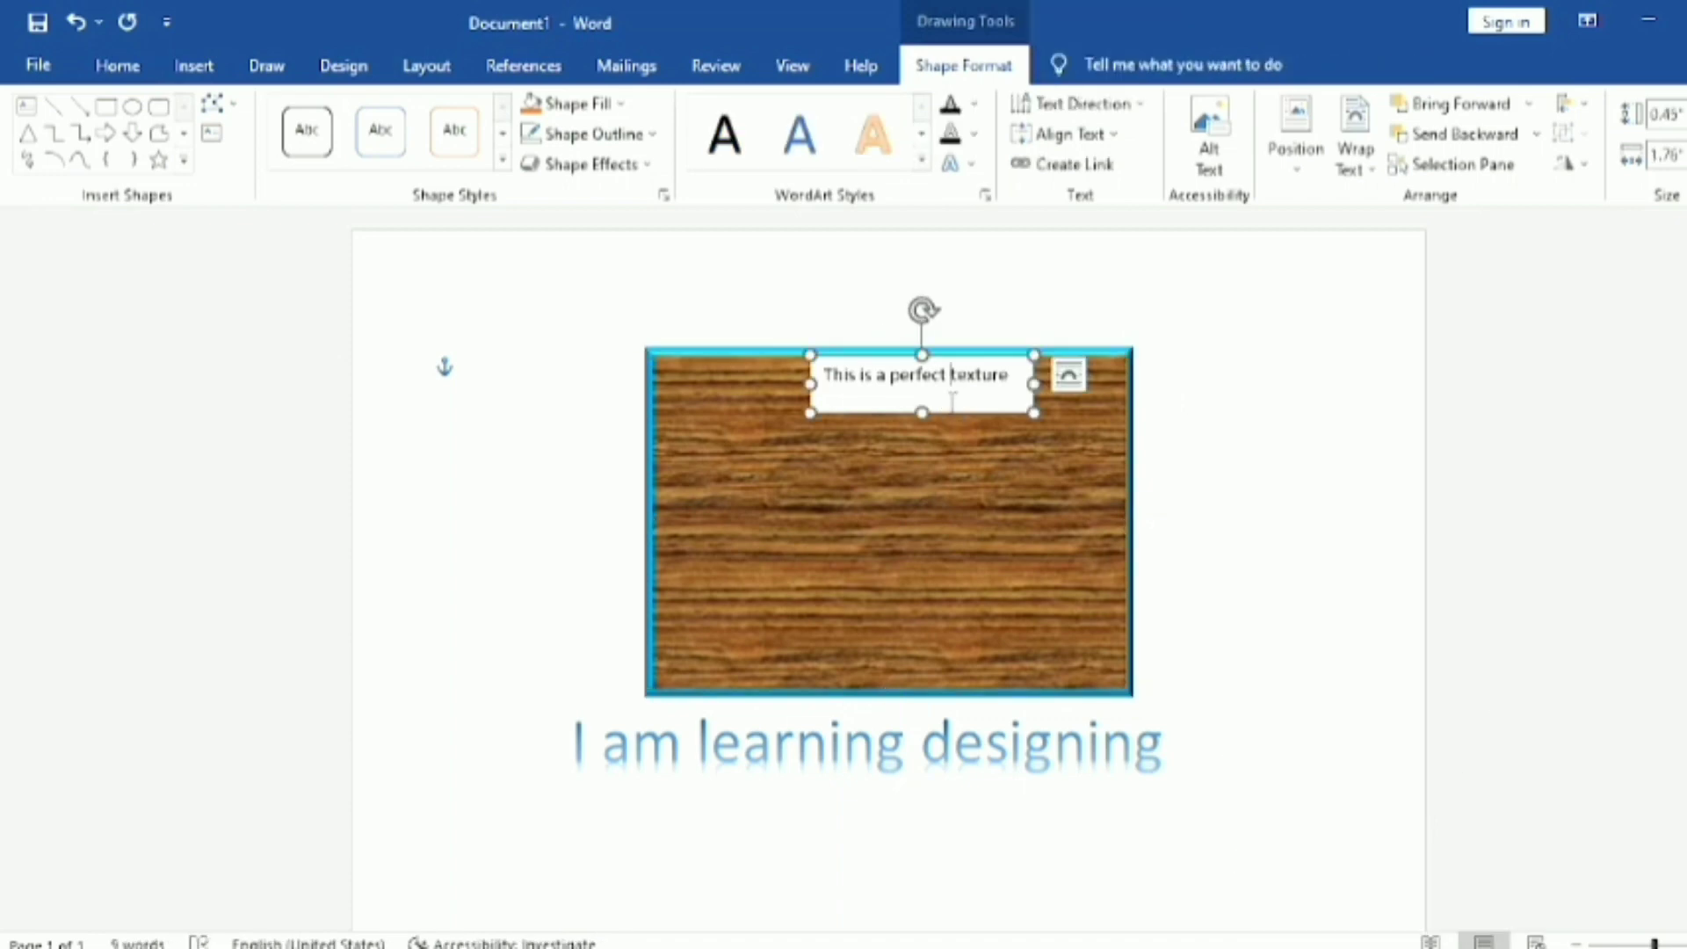
left_click_drag(950, 413, 961, 477)
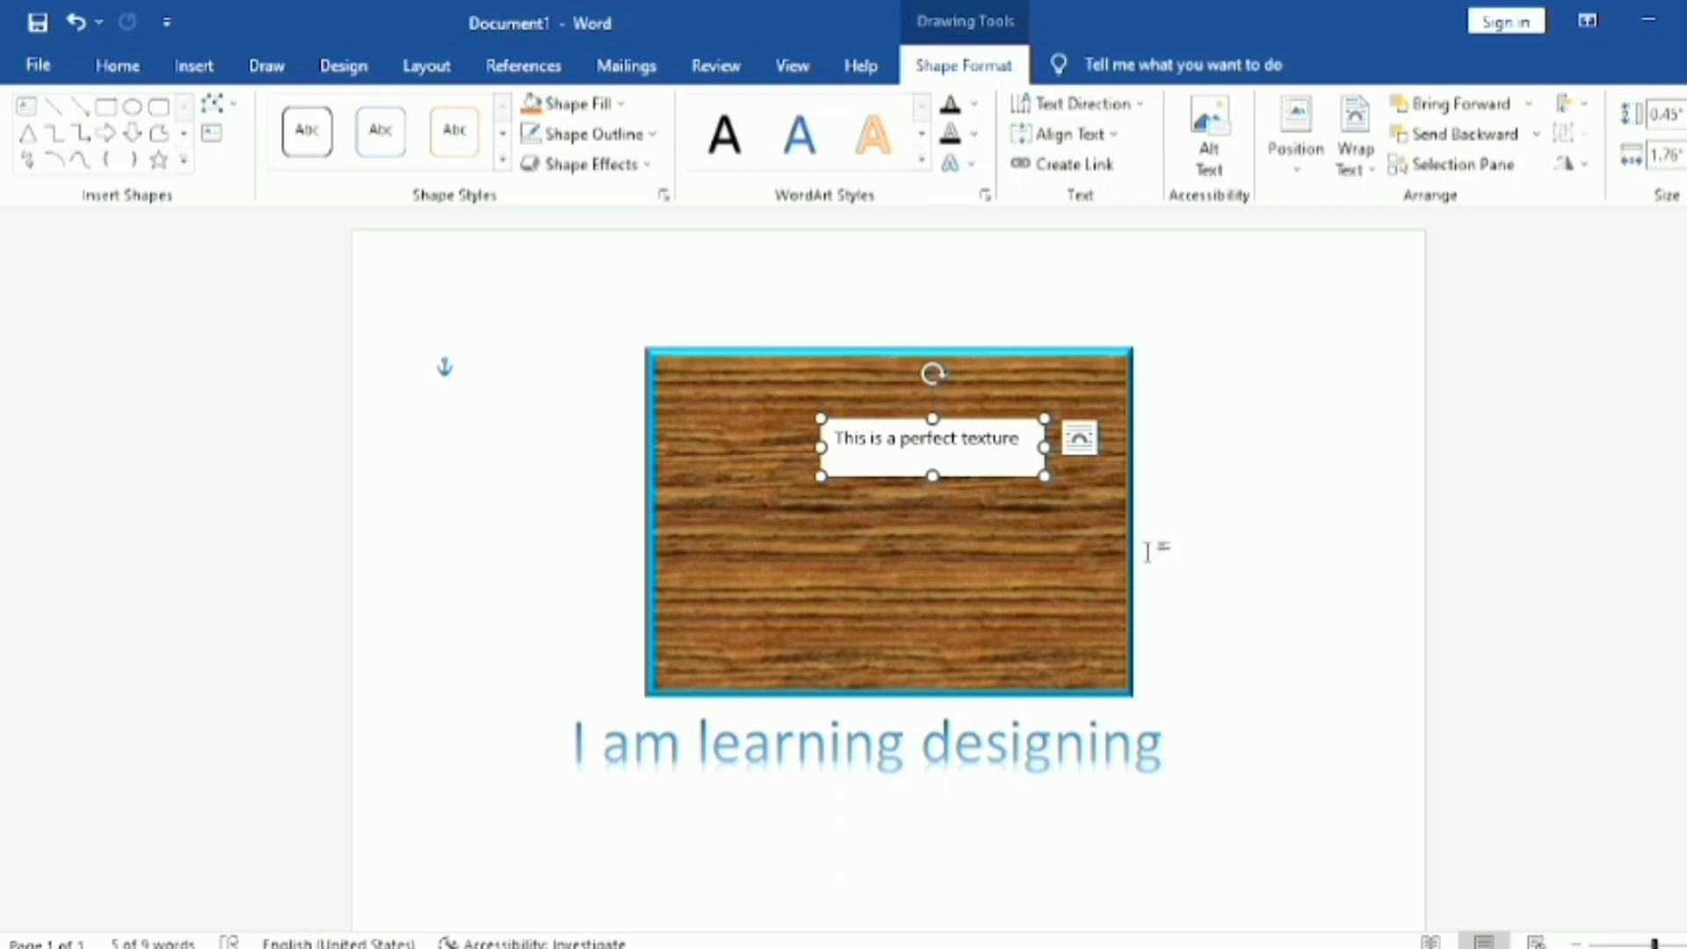
left_click(1046, 596)
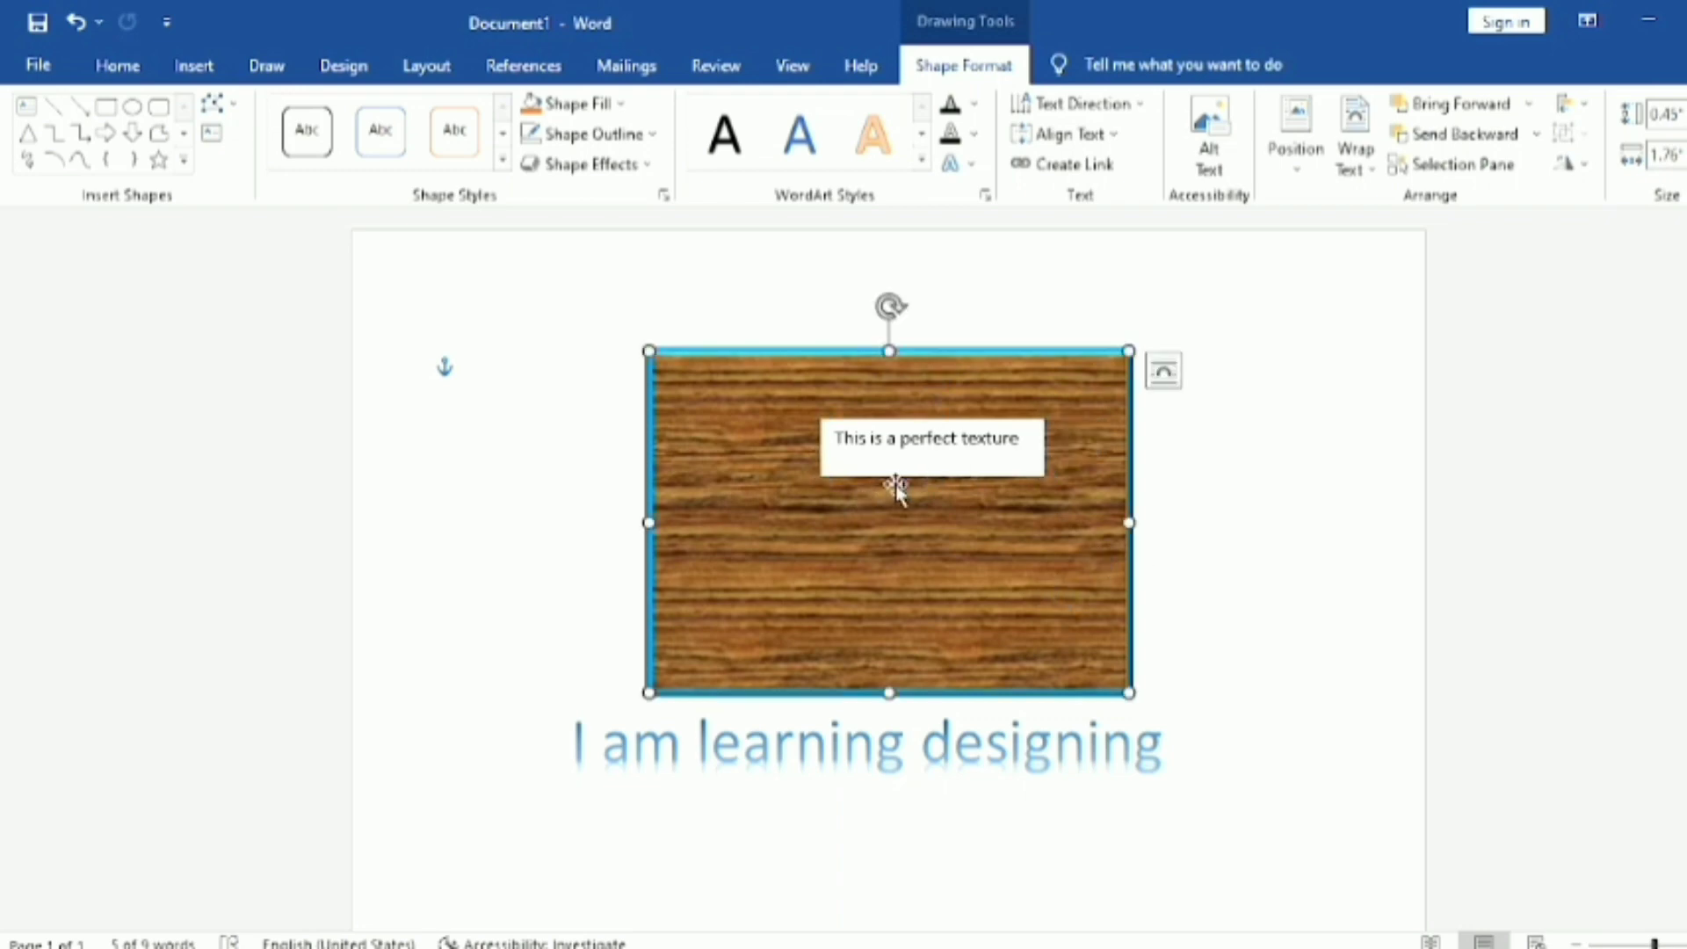
Step: Remove the fill of the "This is a perfect texture" text box and move it above the wood-textured rectangle
left_click(950, 466)
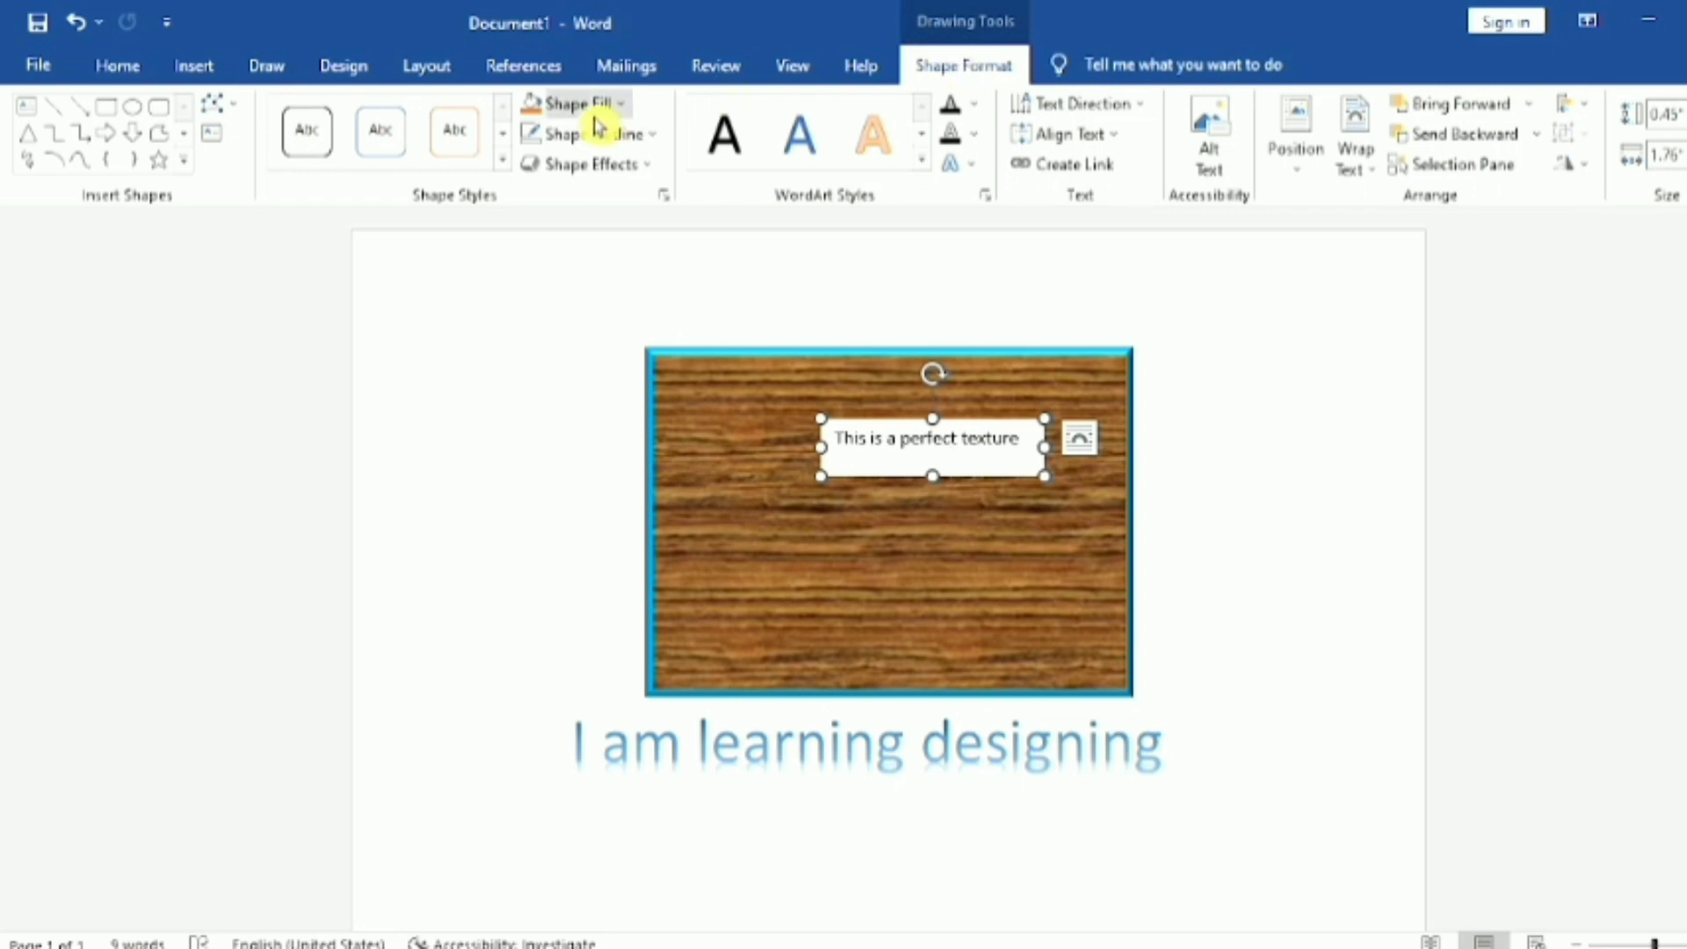
left_click(620, 106)
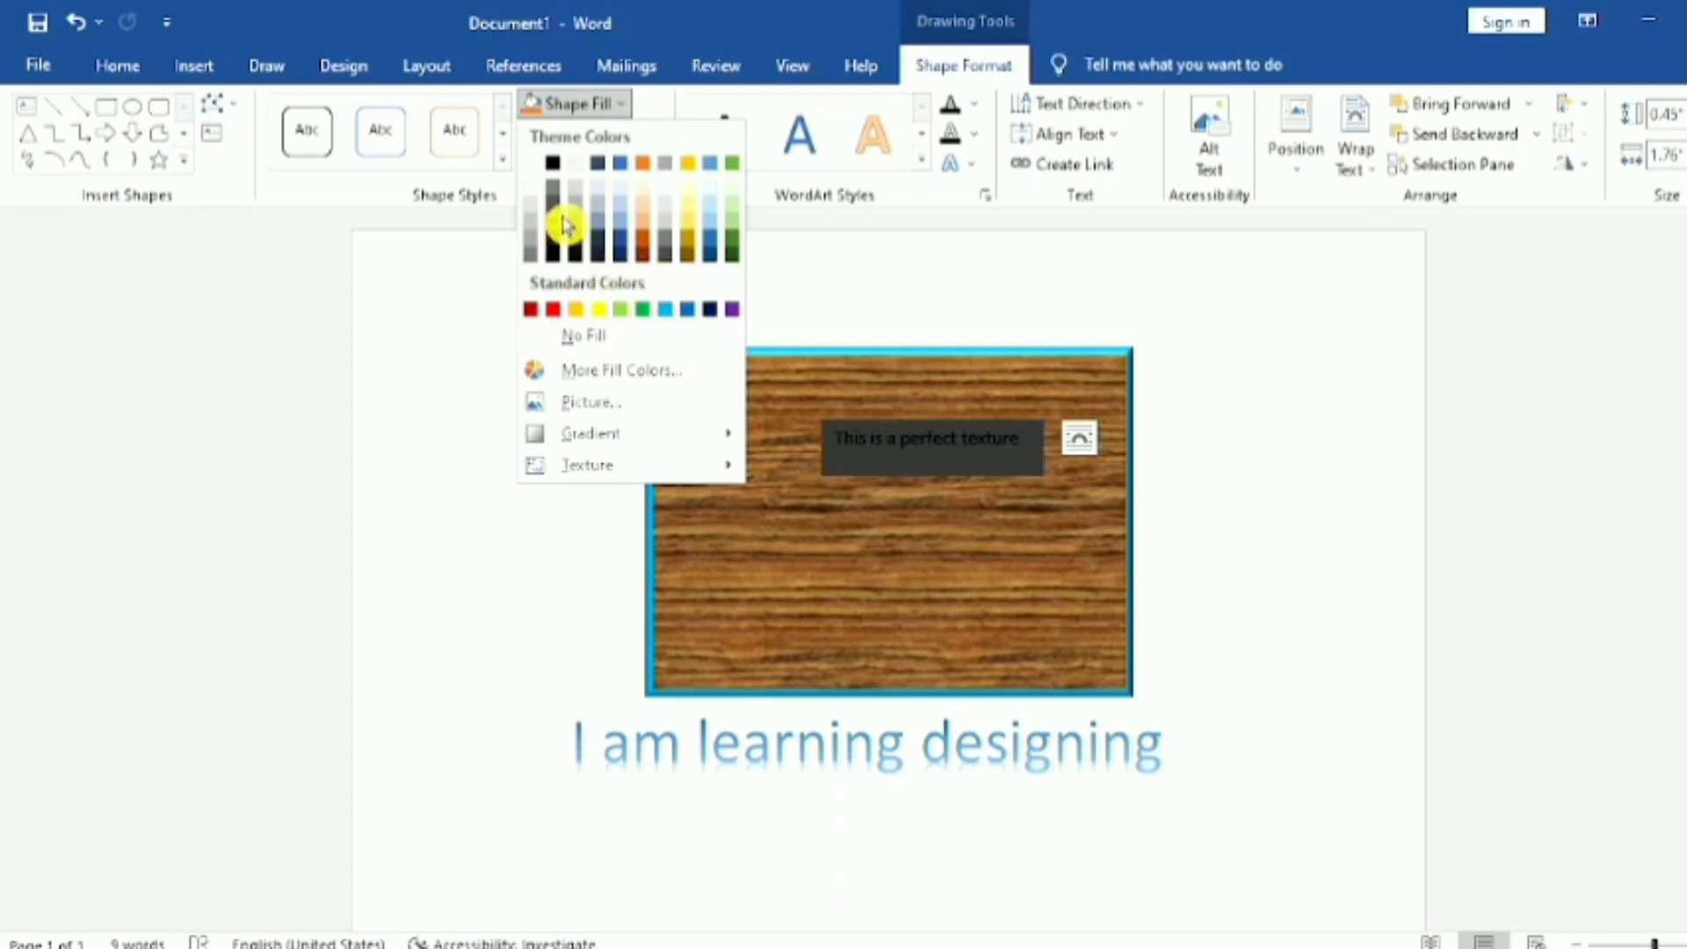
left_click(621, 349)
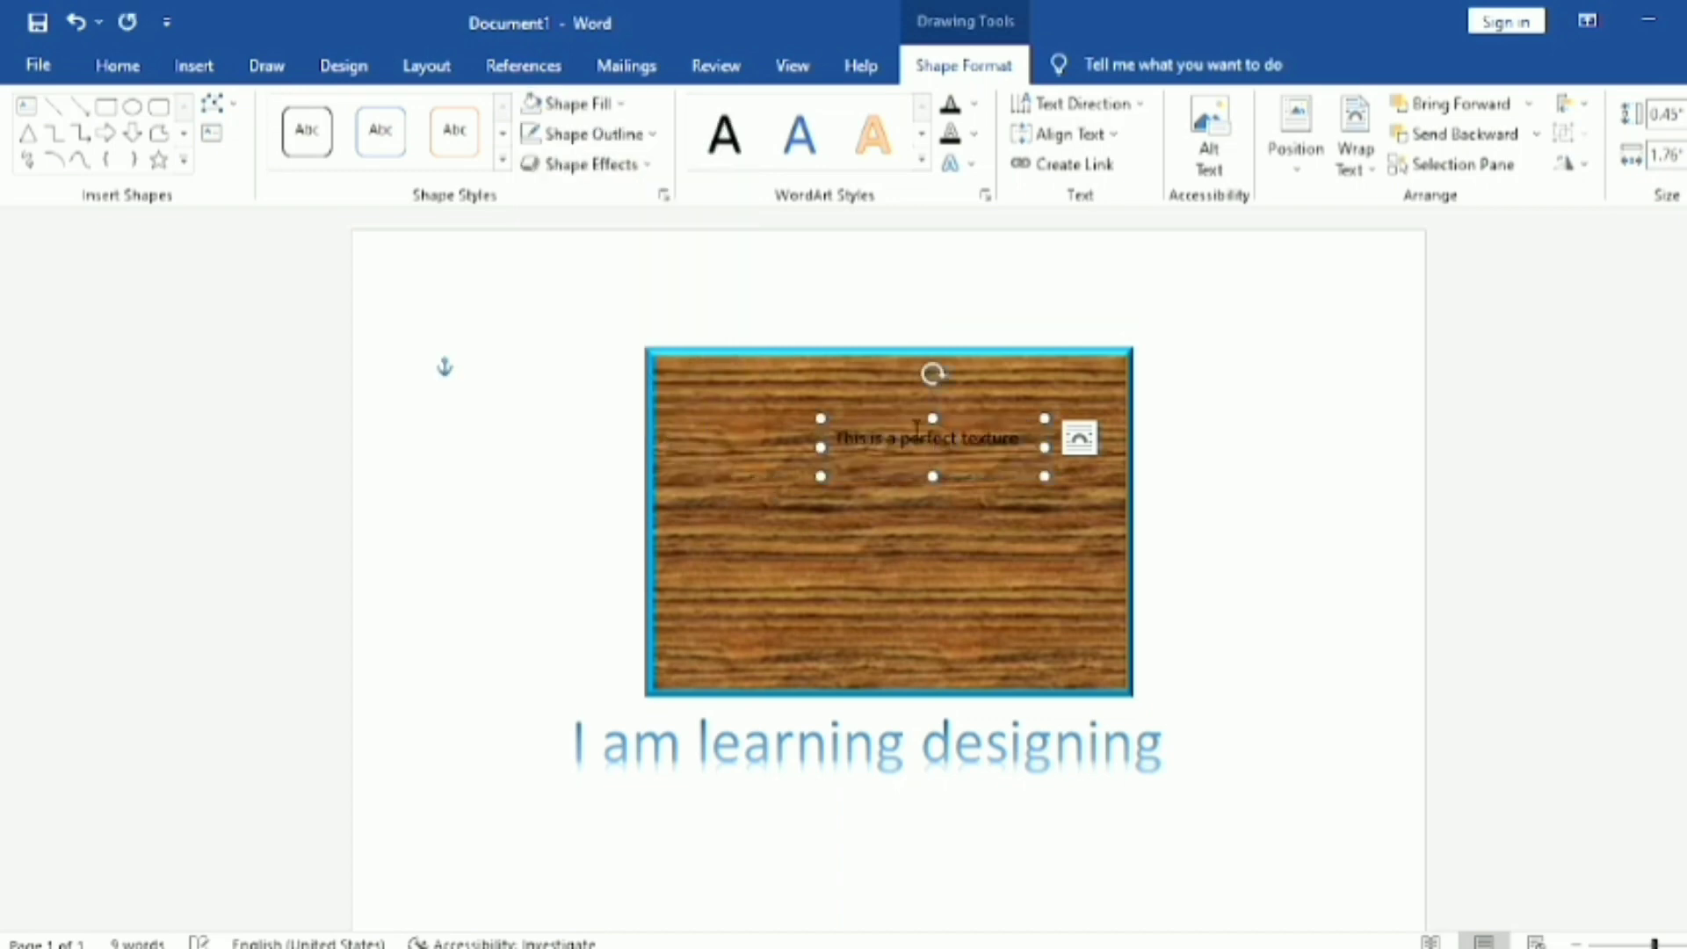
left_click_drag(886, 420, 846, 286)
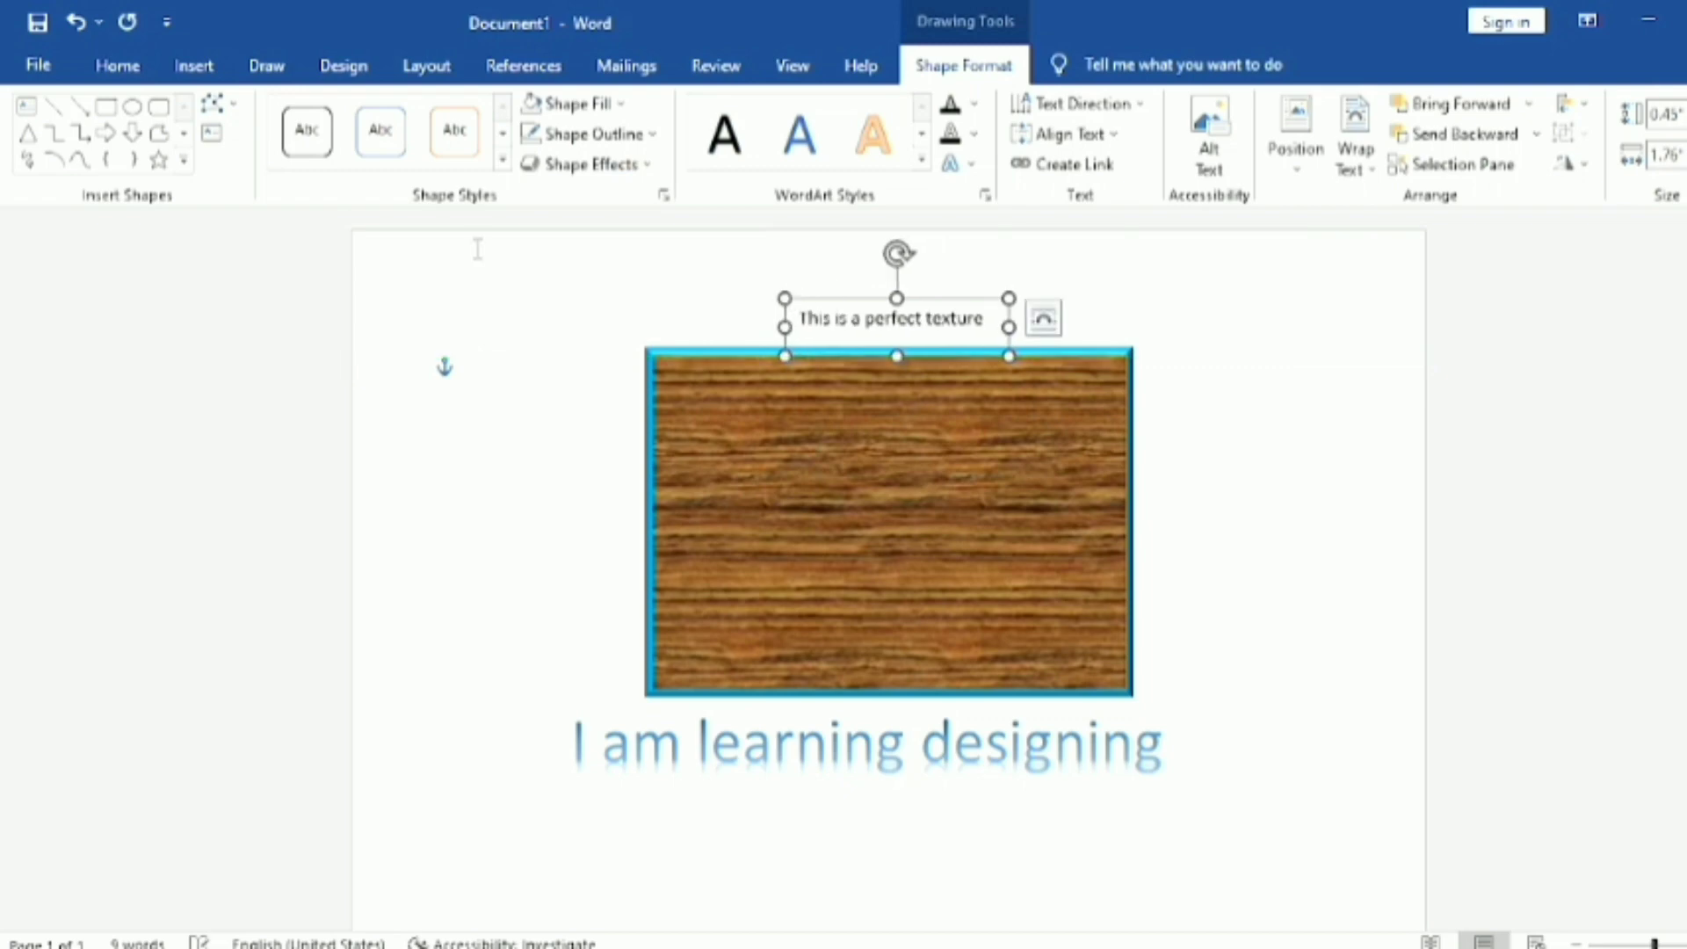
left_click(145, 81)
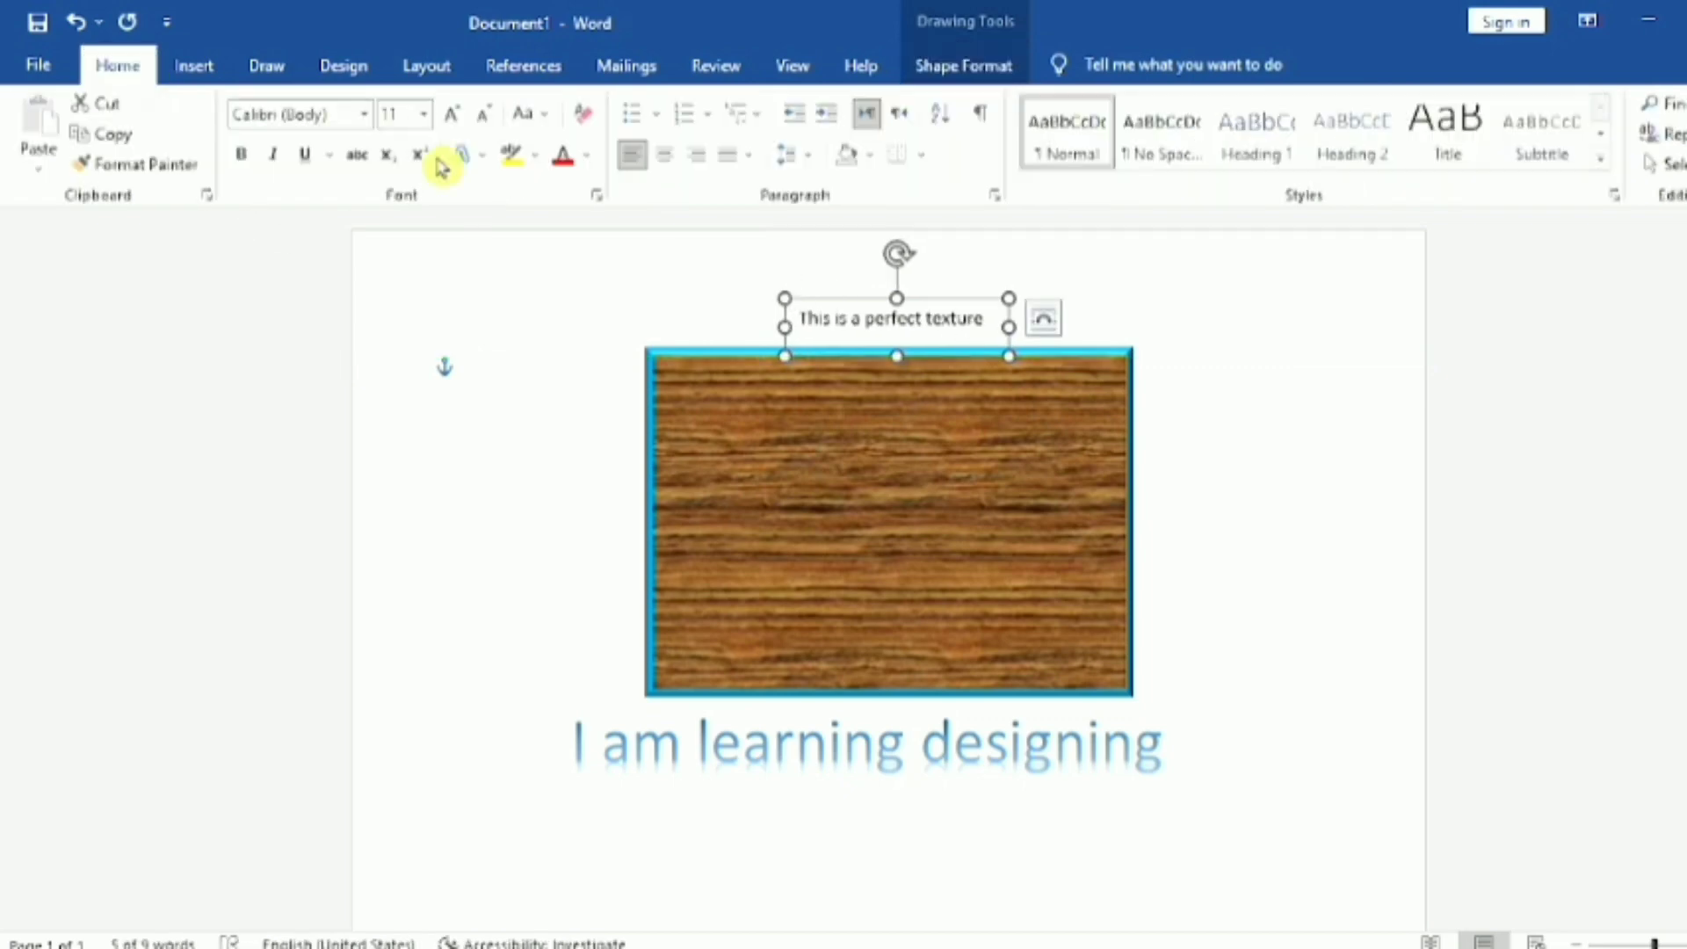
left_click(451, 117)
left_click(450, 126)
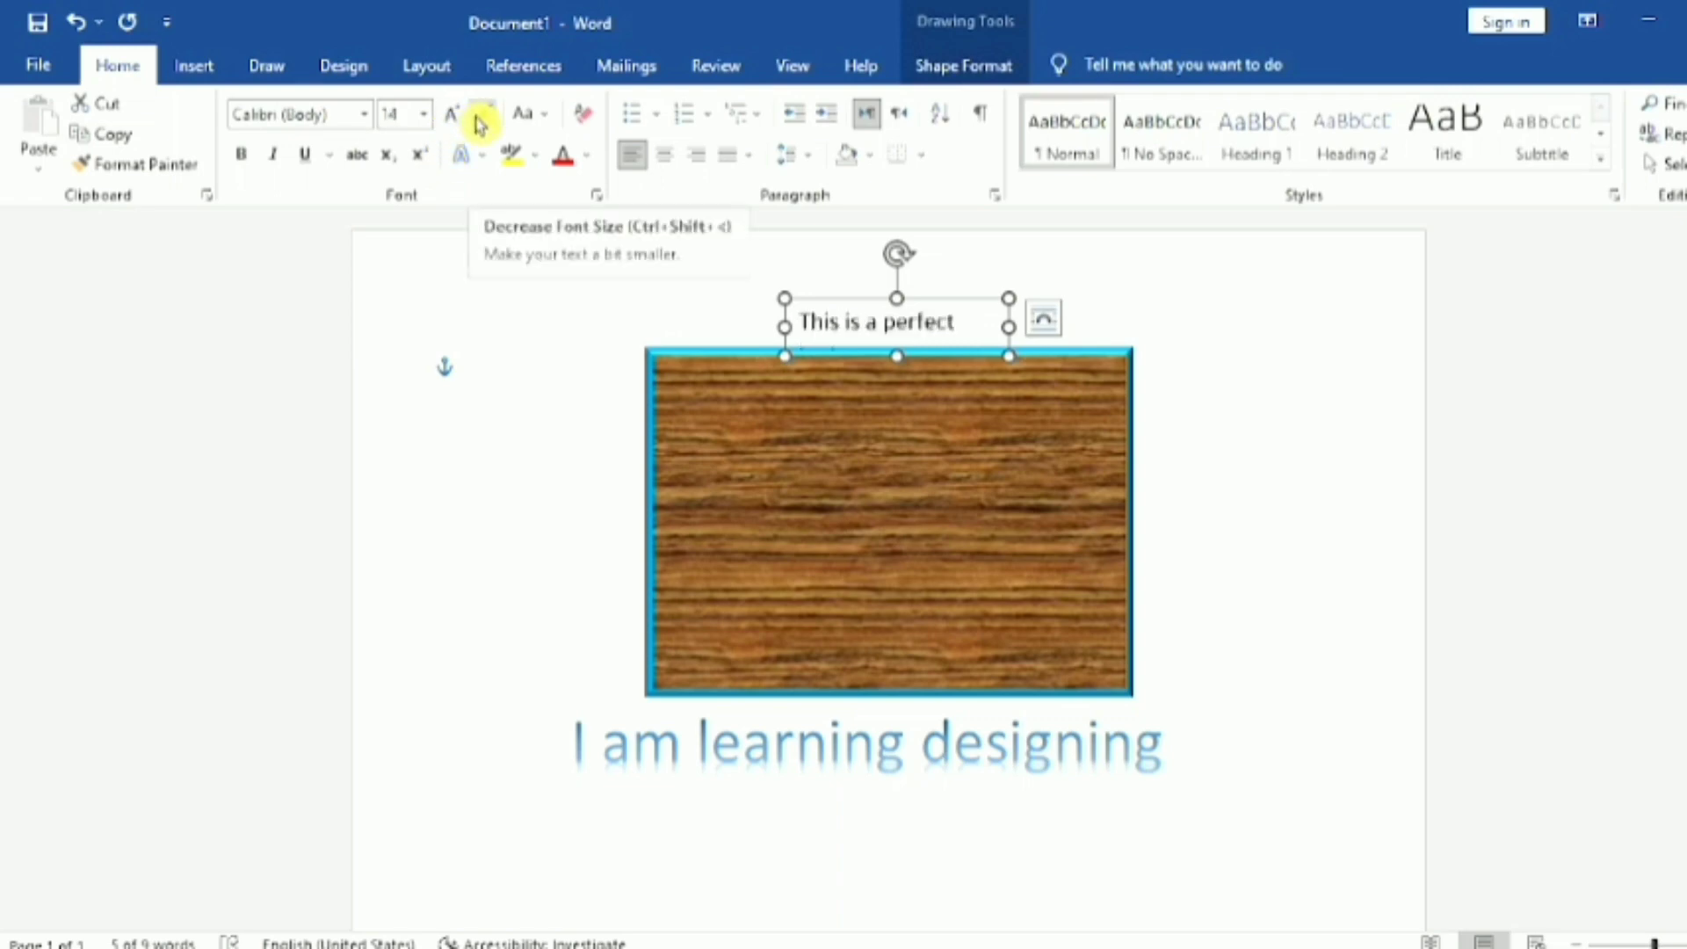
left_click(482, 126)
left_click(481, 125)
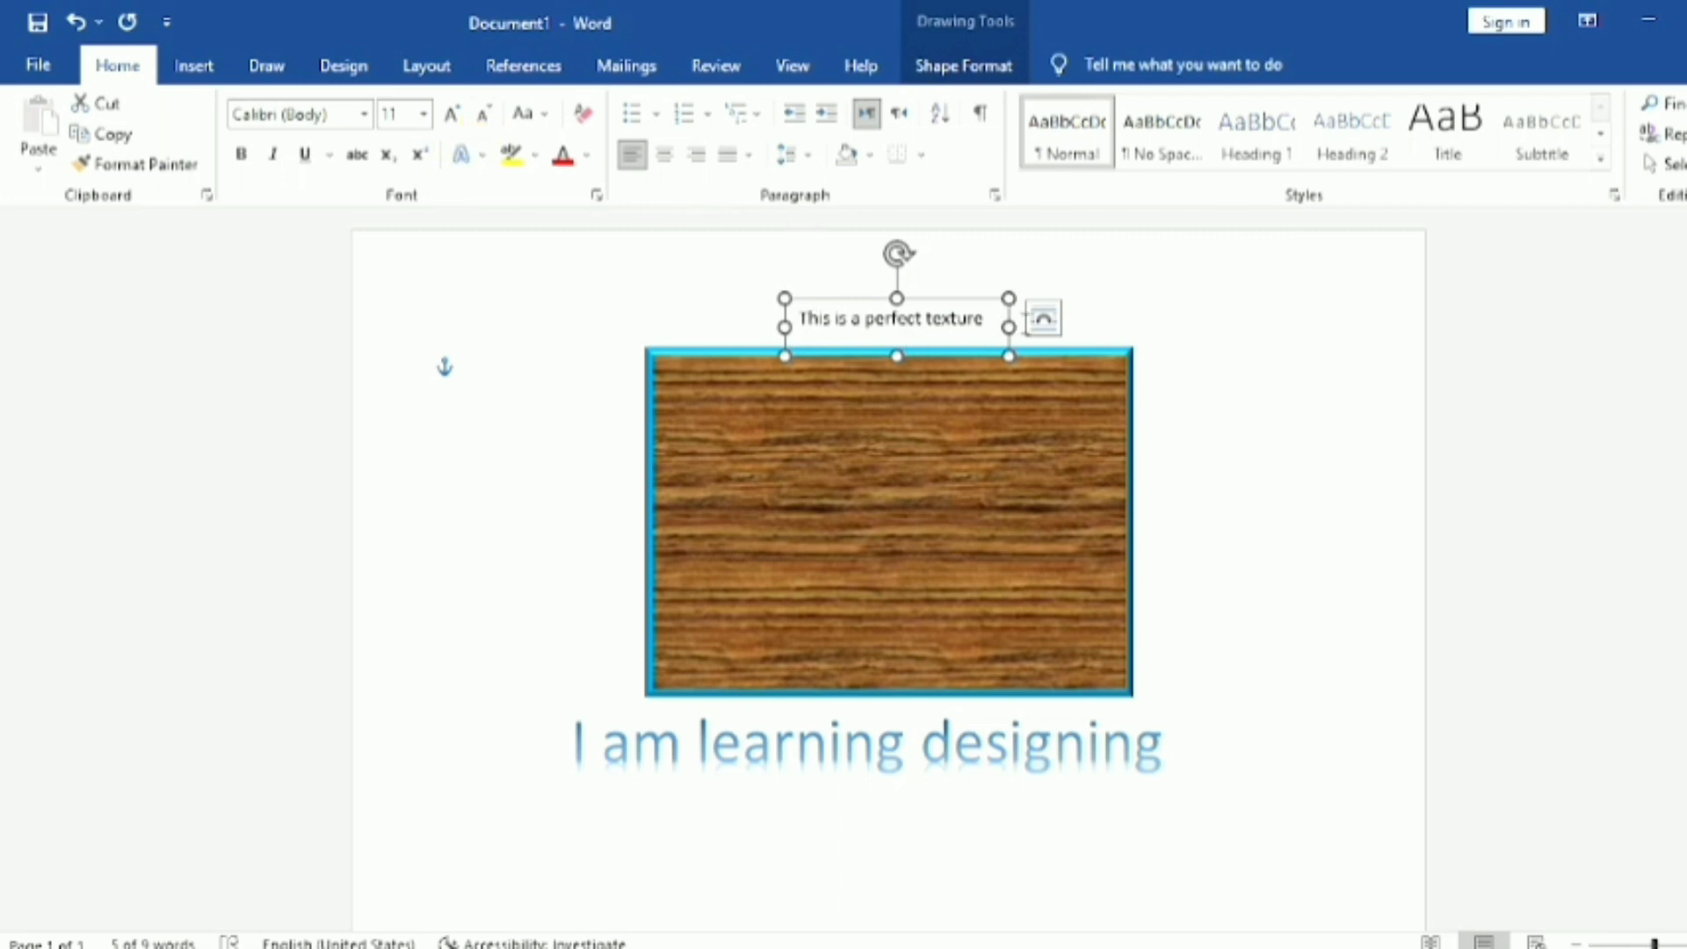
Step: Widen the "This is a perfect texture" text box and set its text to 16 pt bold
left_click_drag(1008, 327, 1160, 325)
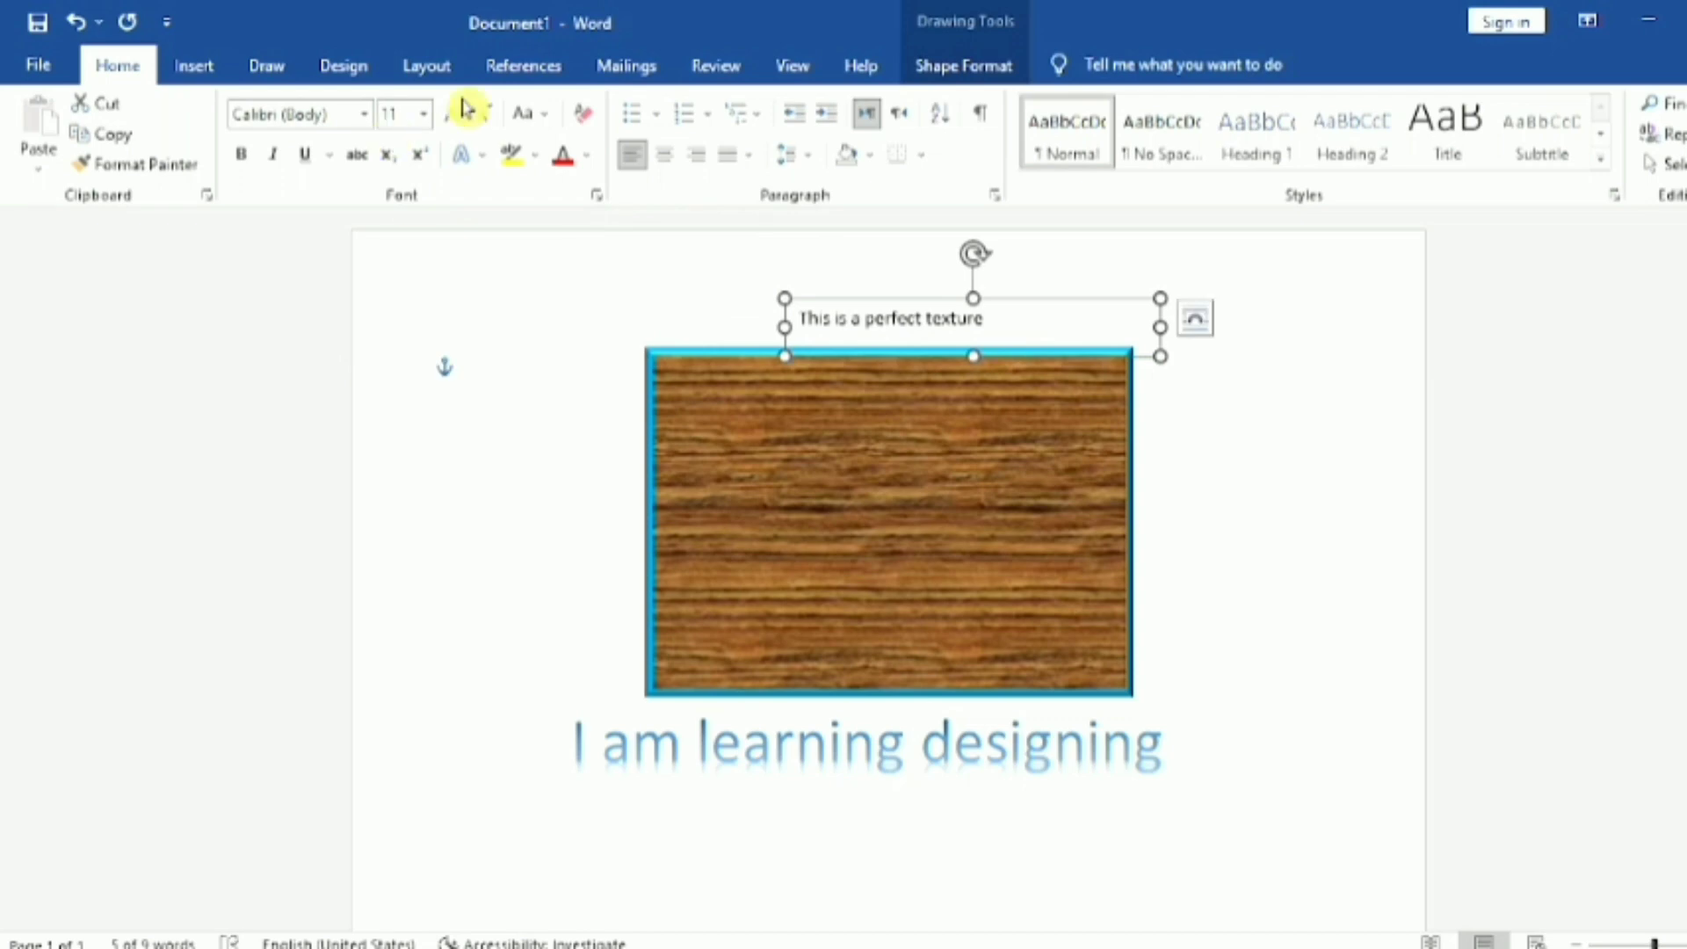
left_click(465, 110)
left_click(466, 109)
left_click(466, 110)
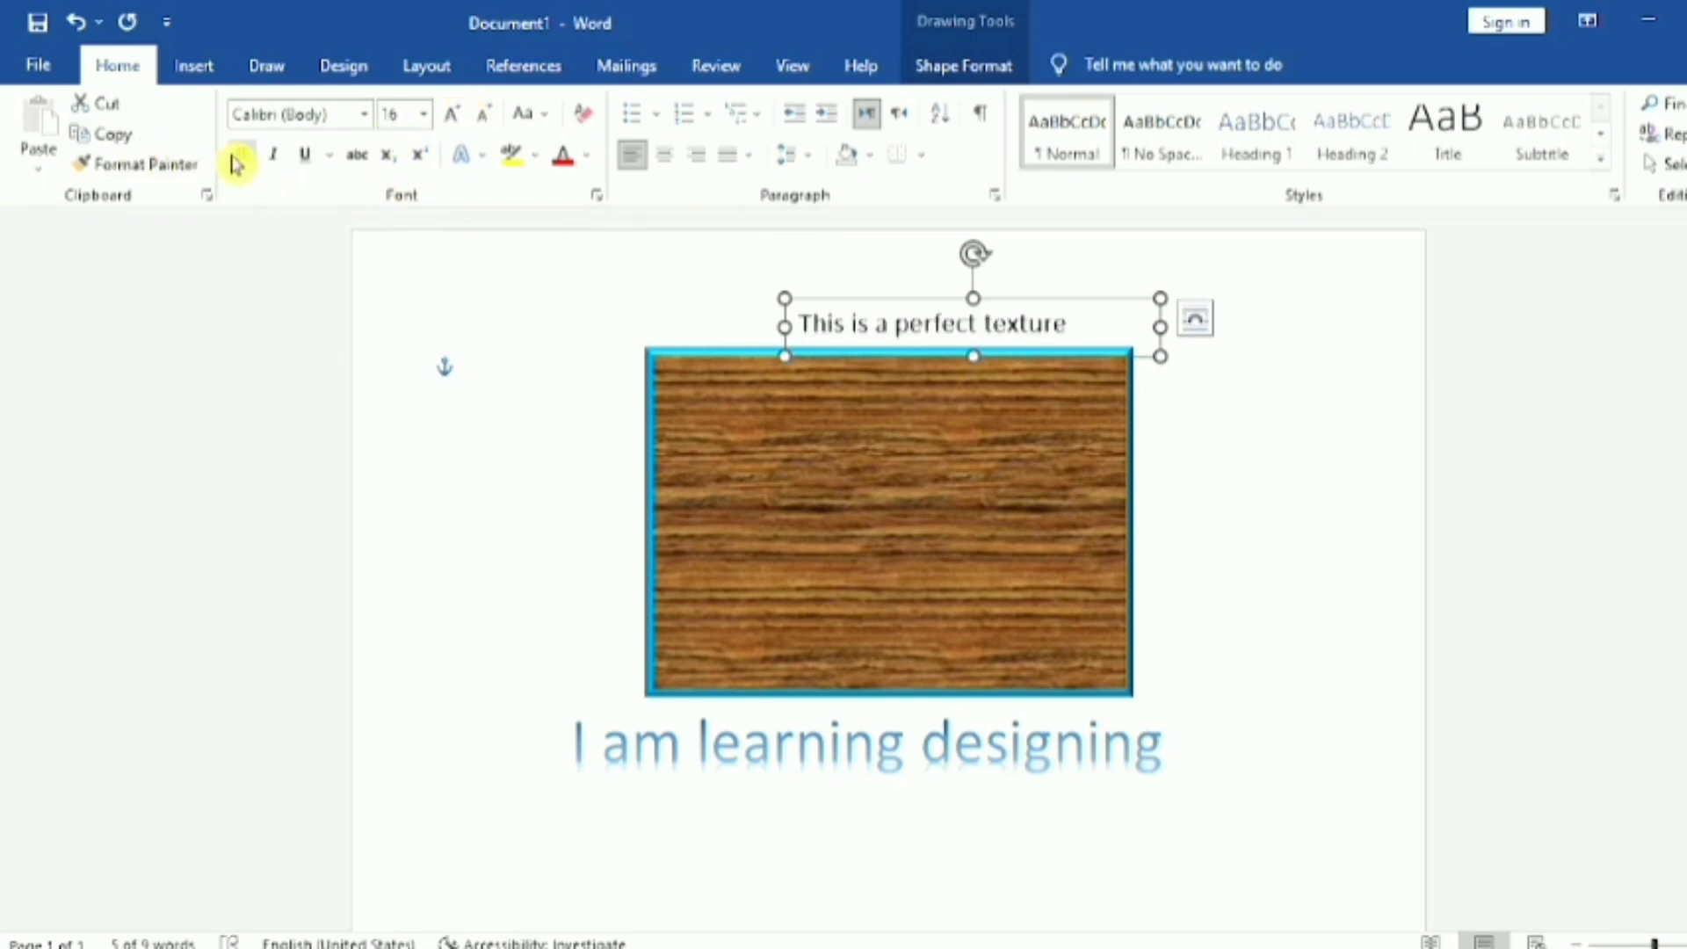
left_click(244, 161)
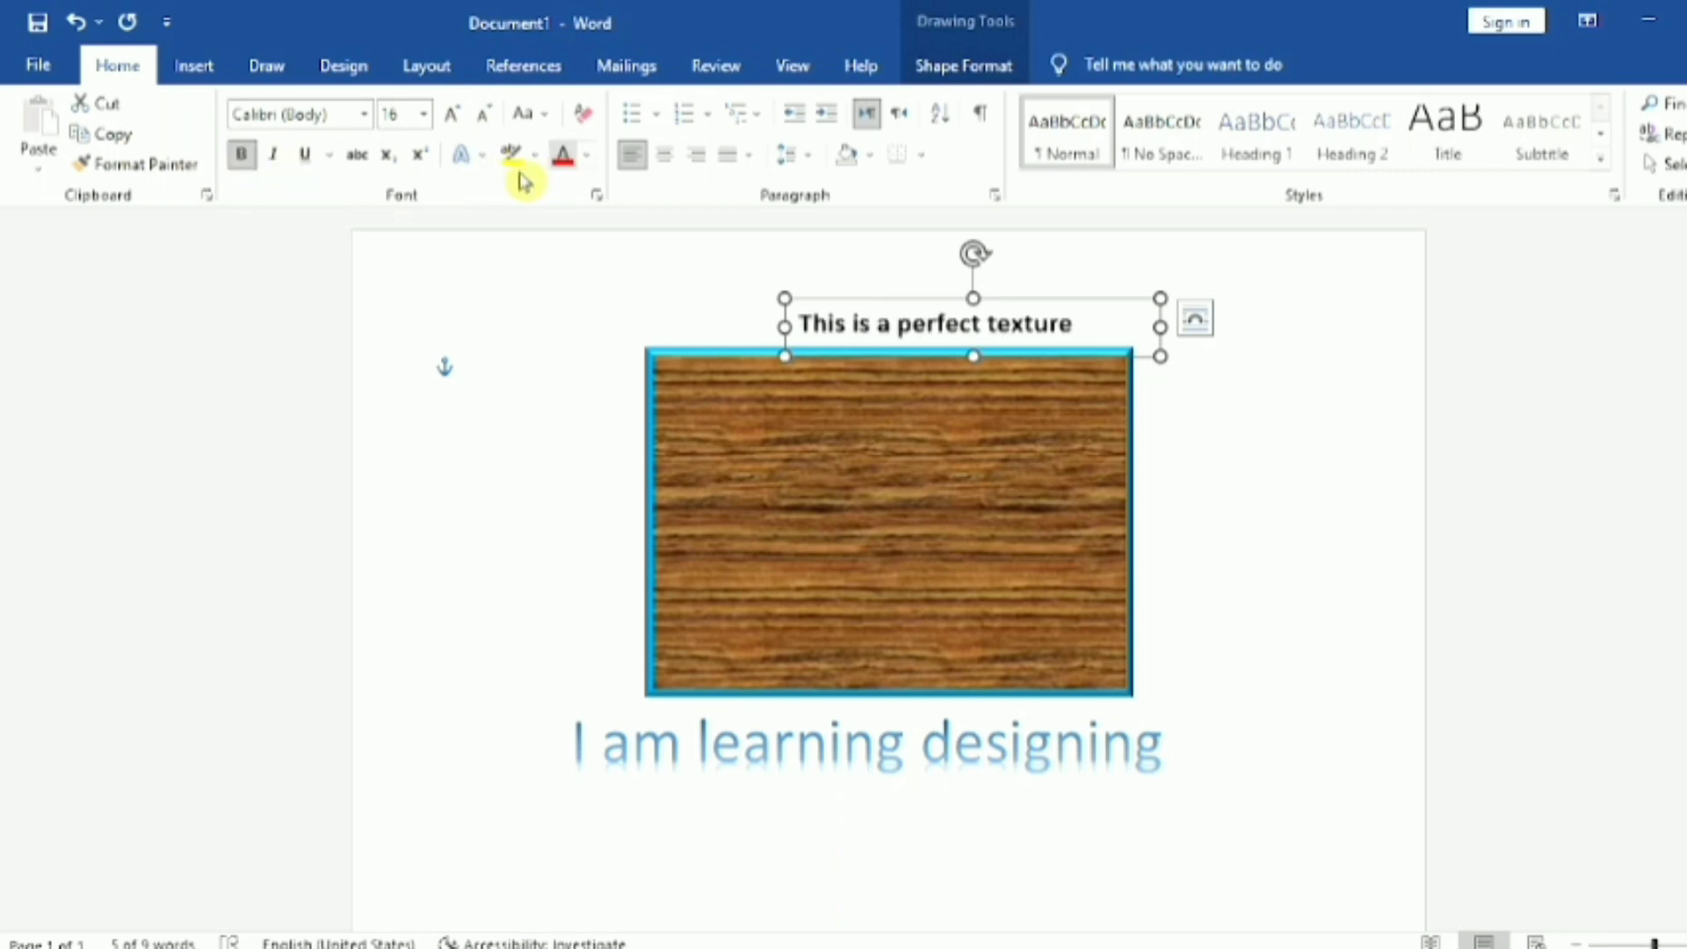
Step: Apply the second-row, third-column reflection variation to the text box's text and center the box above the wood-textured rectangle
left_click(485, 166)
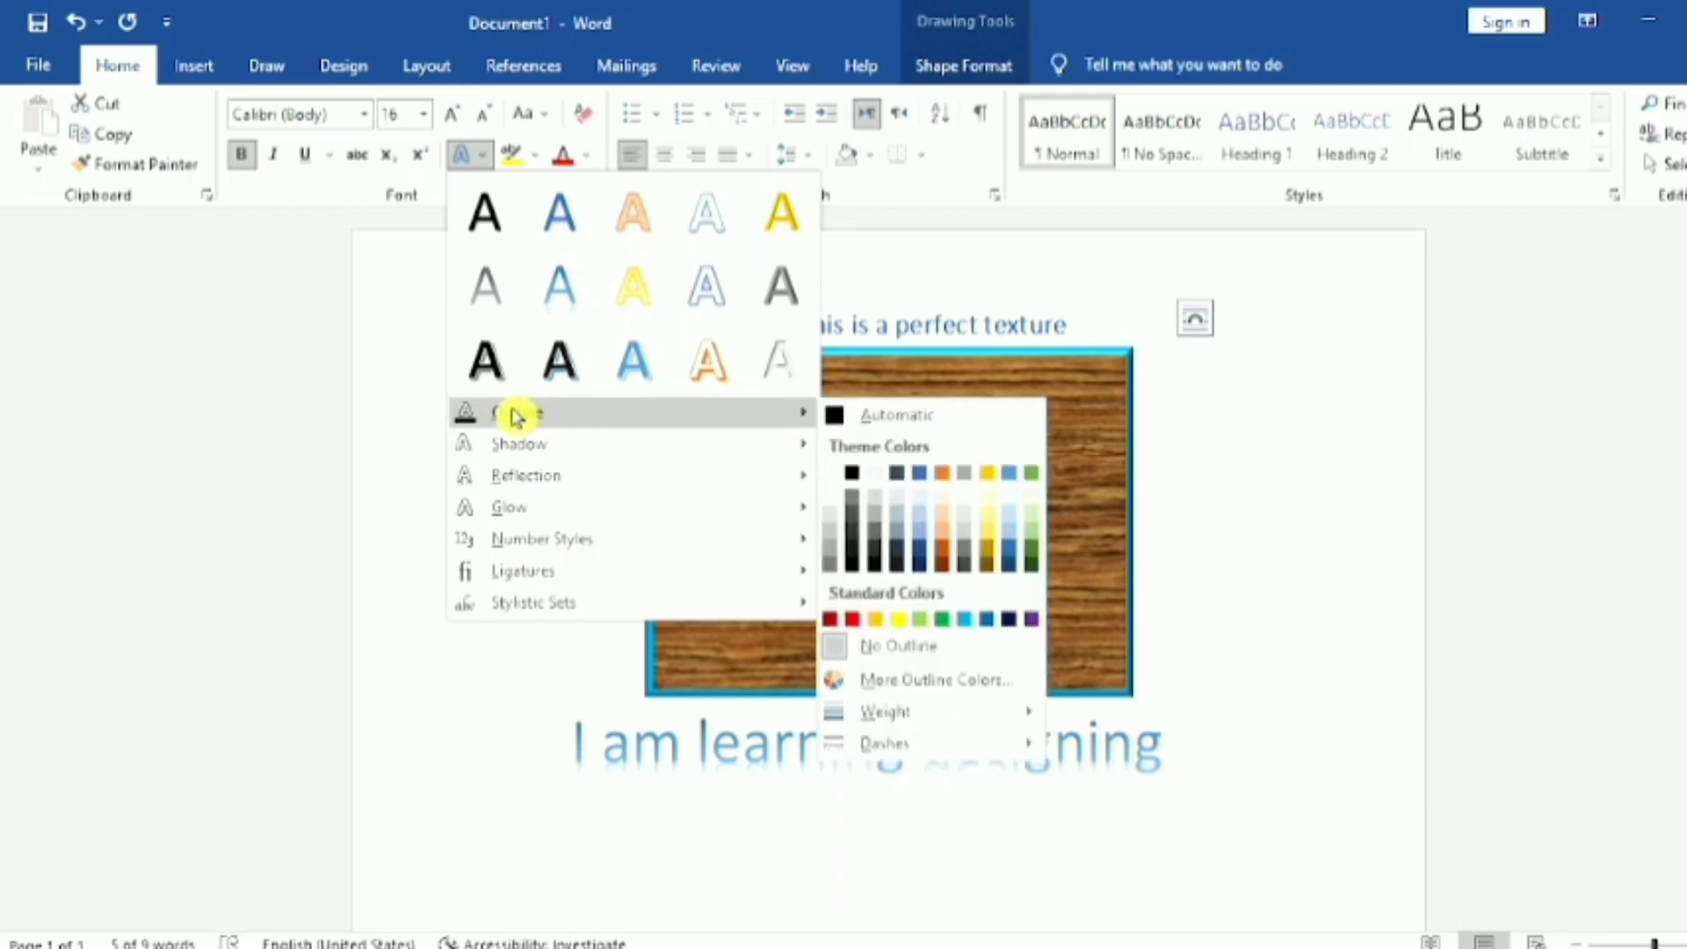
mouse_move(600, 488)
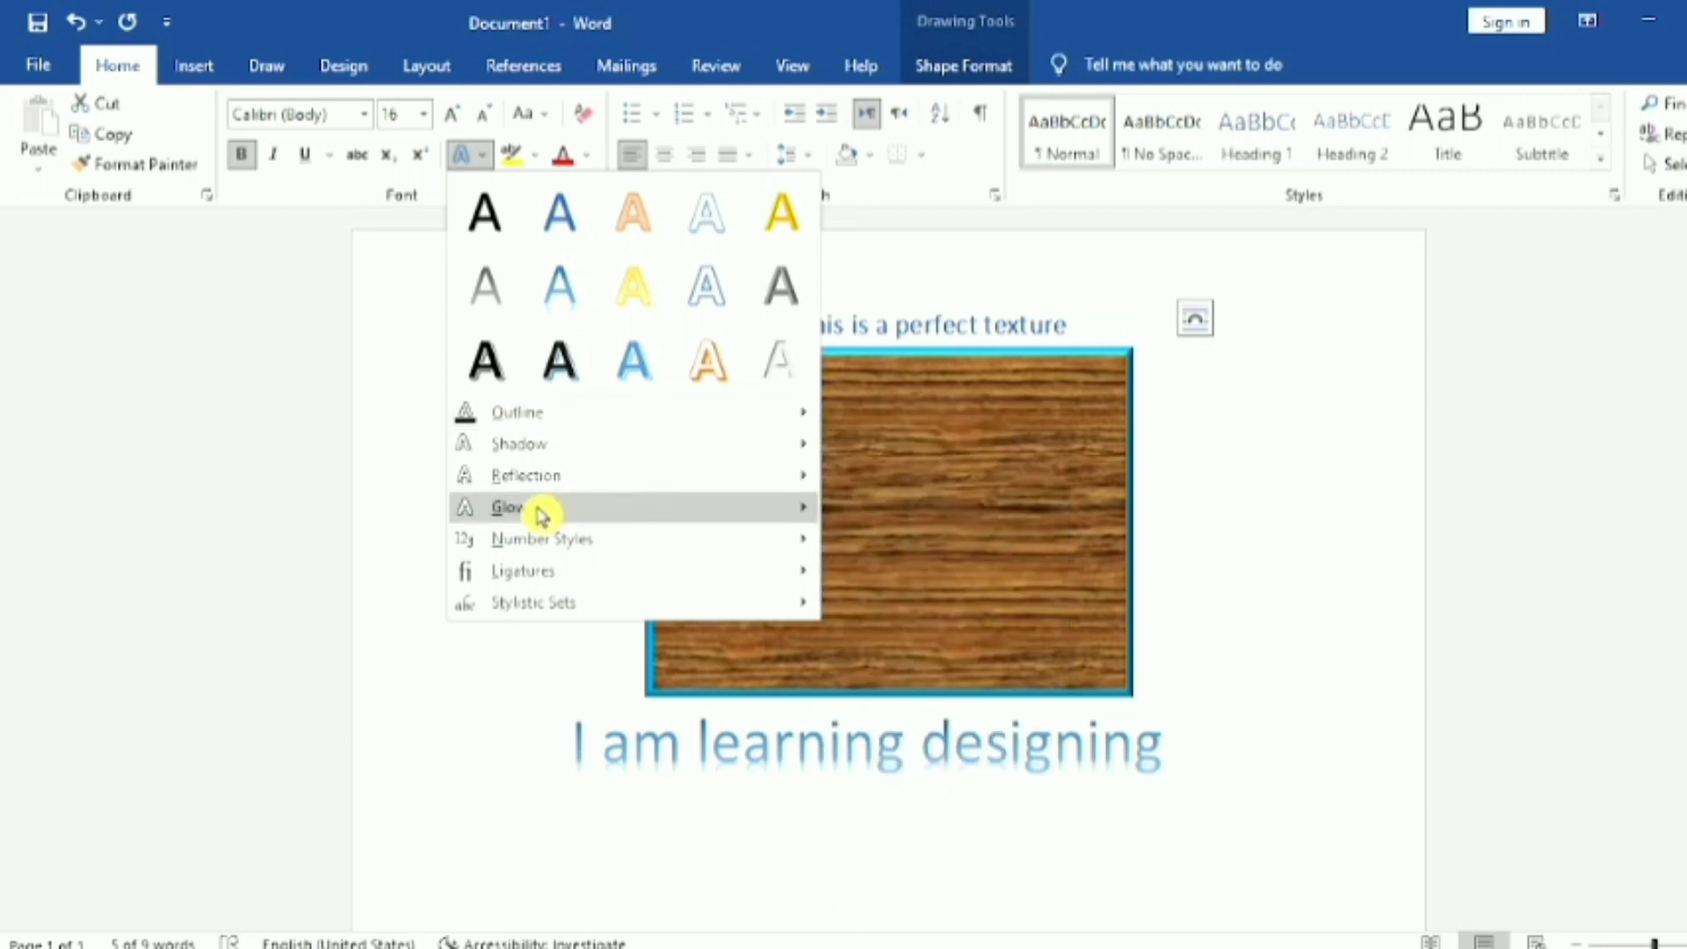
mouse_move(540, 514)
mouse_move(591, 550)
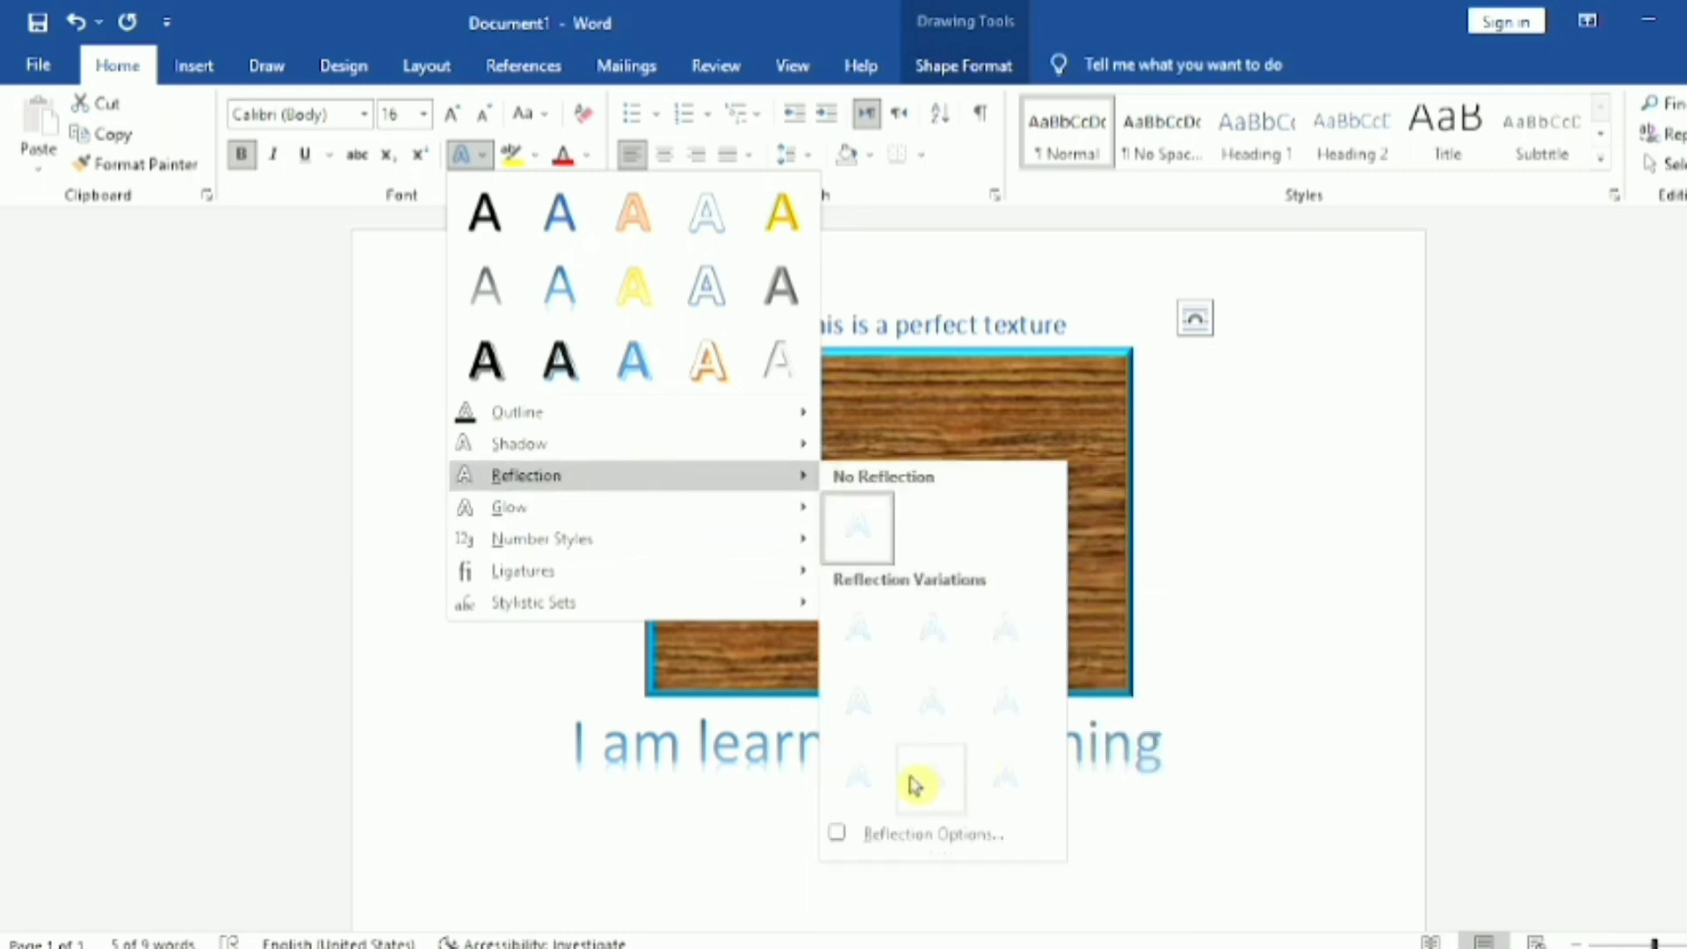
left_click(998, 704)
left_click(943, 341)
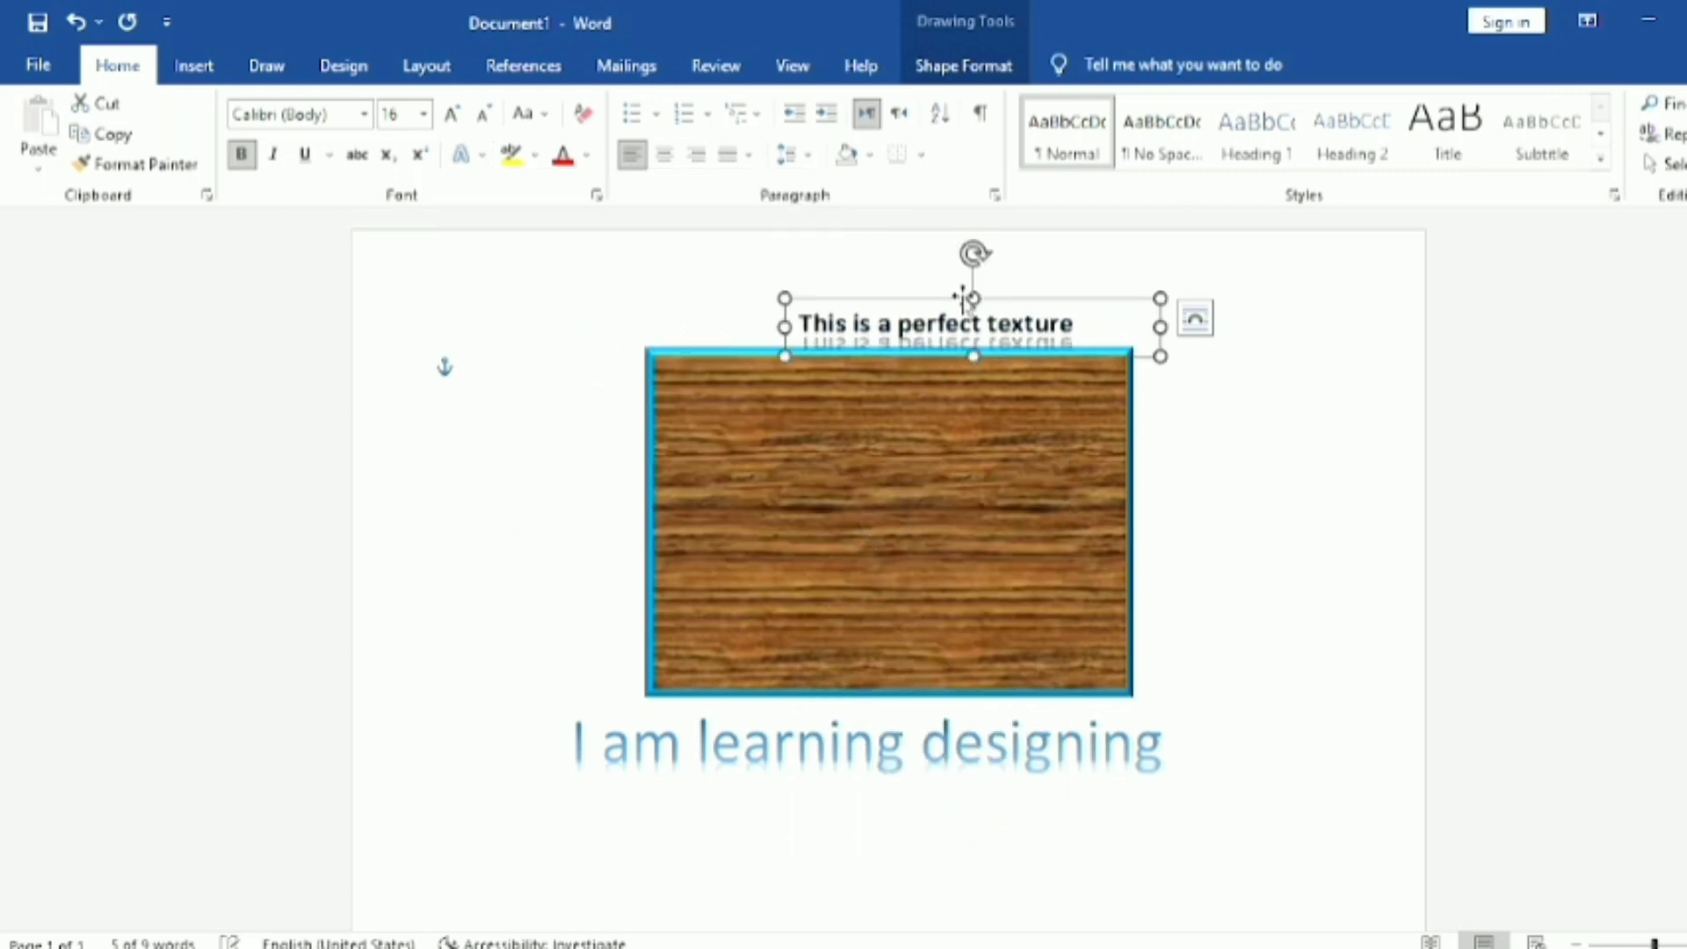
left_click_drag(1013, 302, 929, 285)
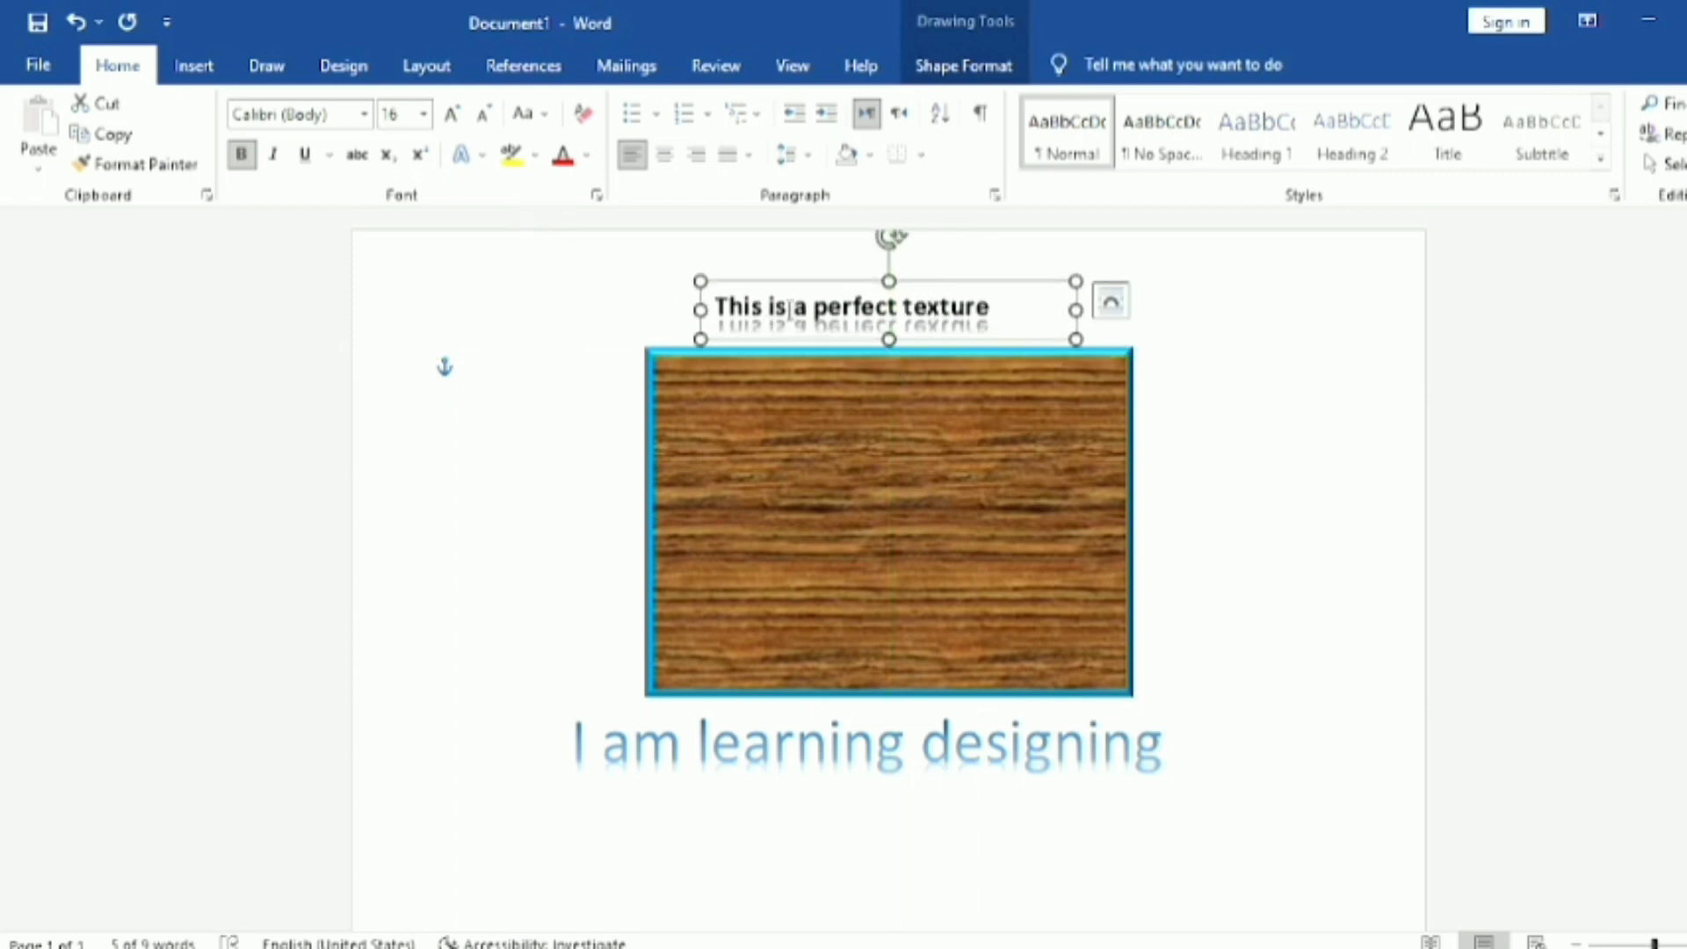
Step: Try the standard blue as font color for the "This is a perfect texture" text, change it to theme orange, and deselect the box
left_click(586, 156)
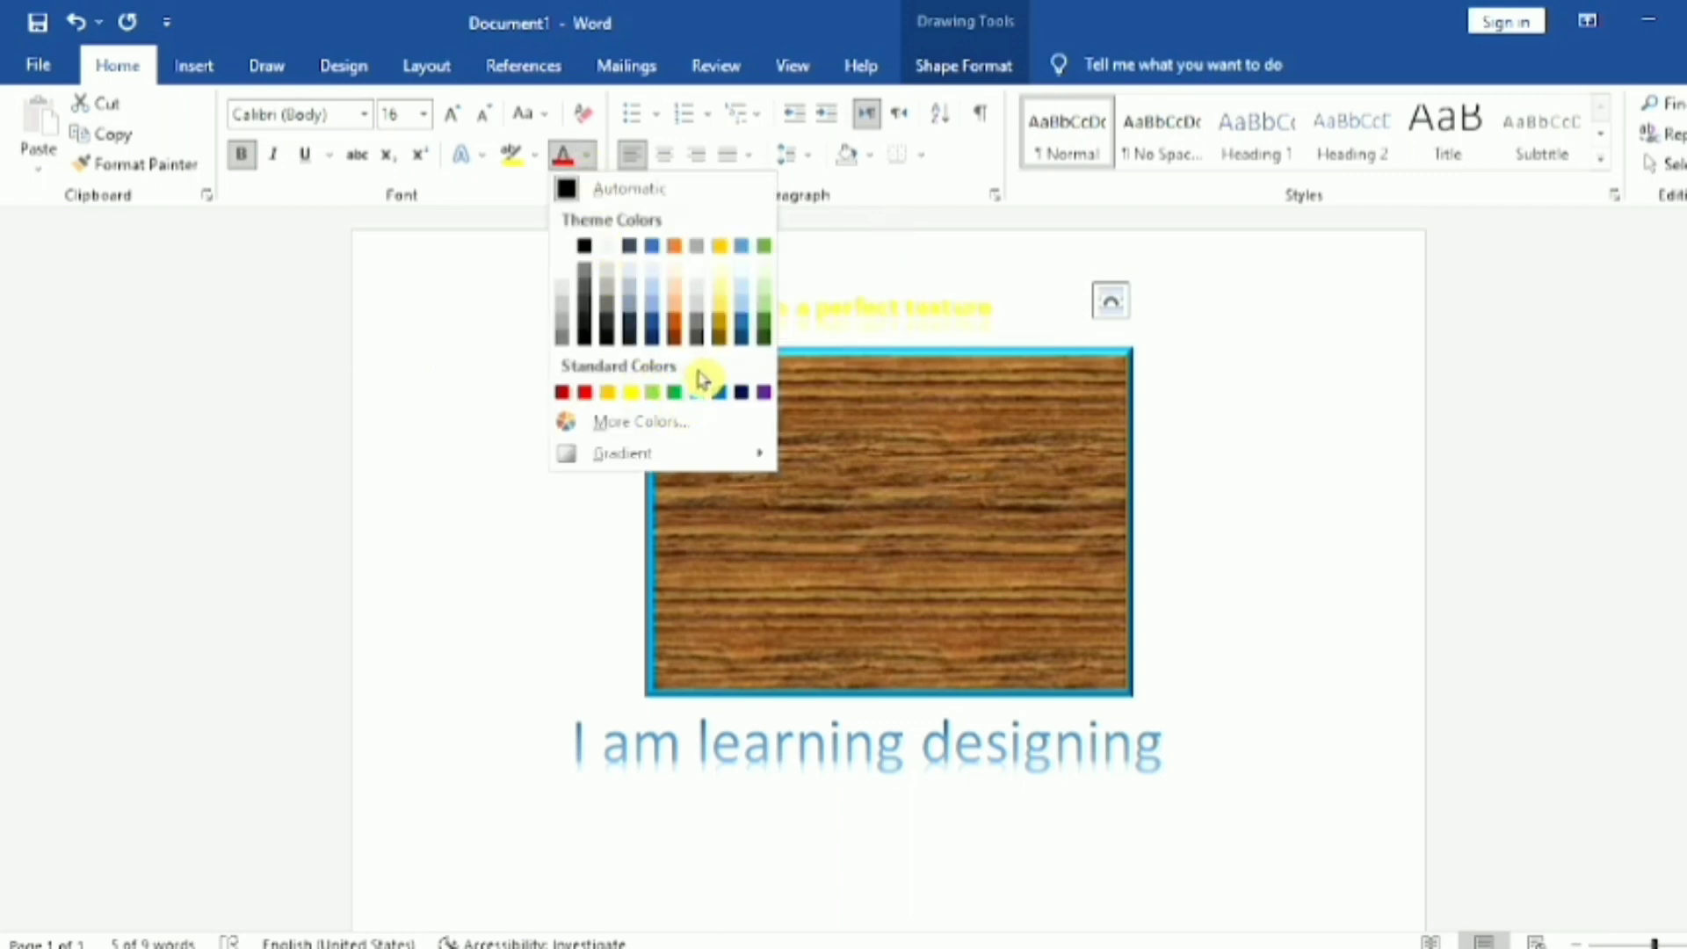
left_click(729, 396)
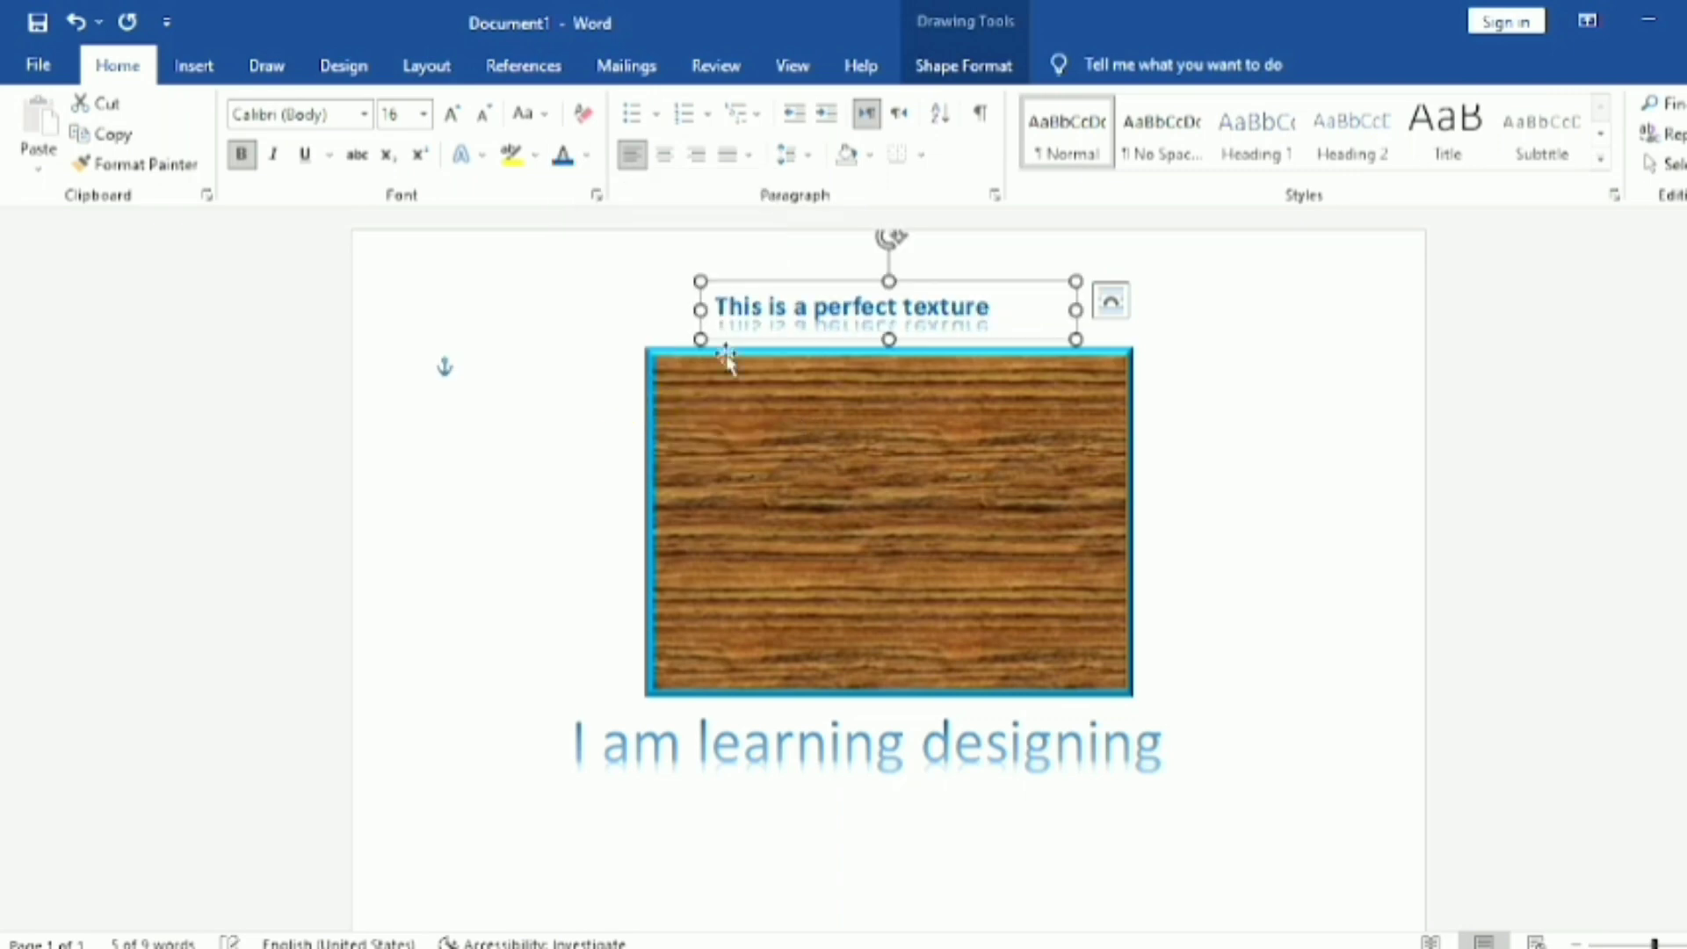
left_click(587, 158)
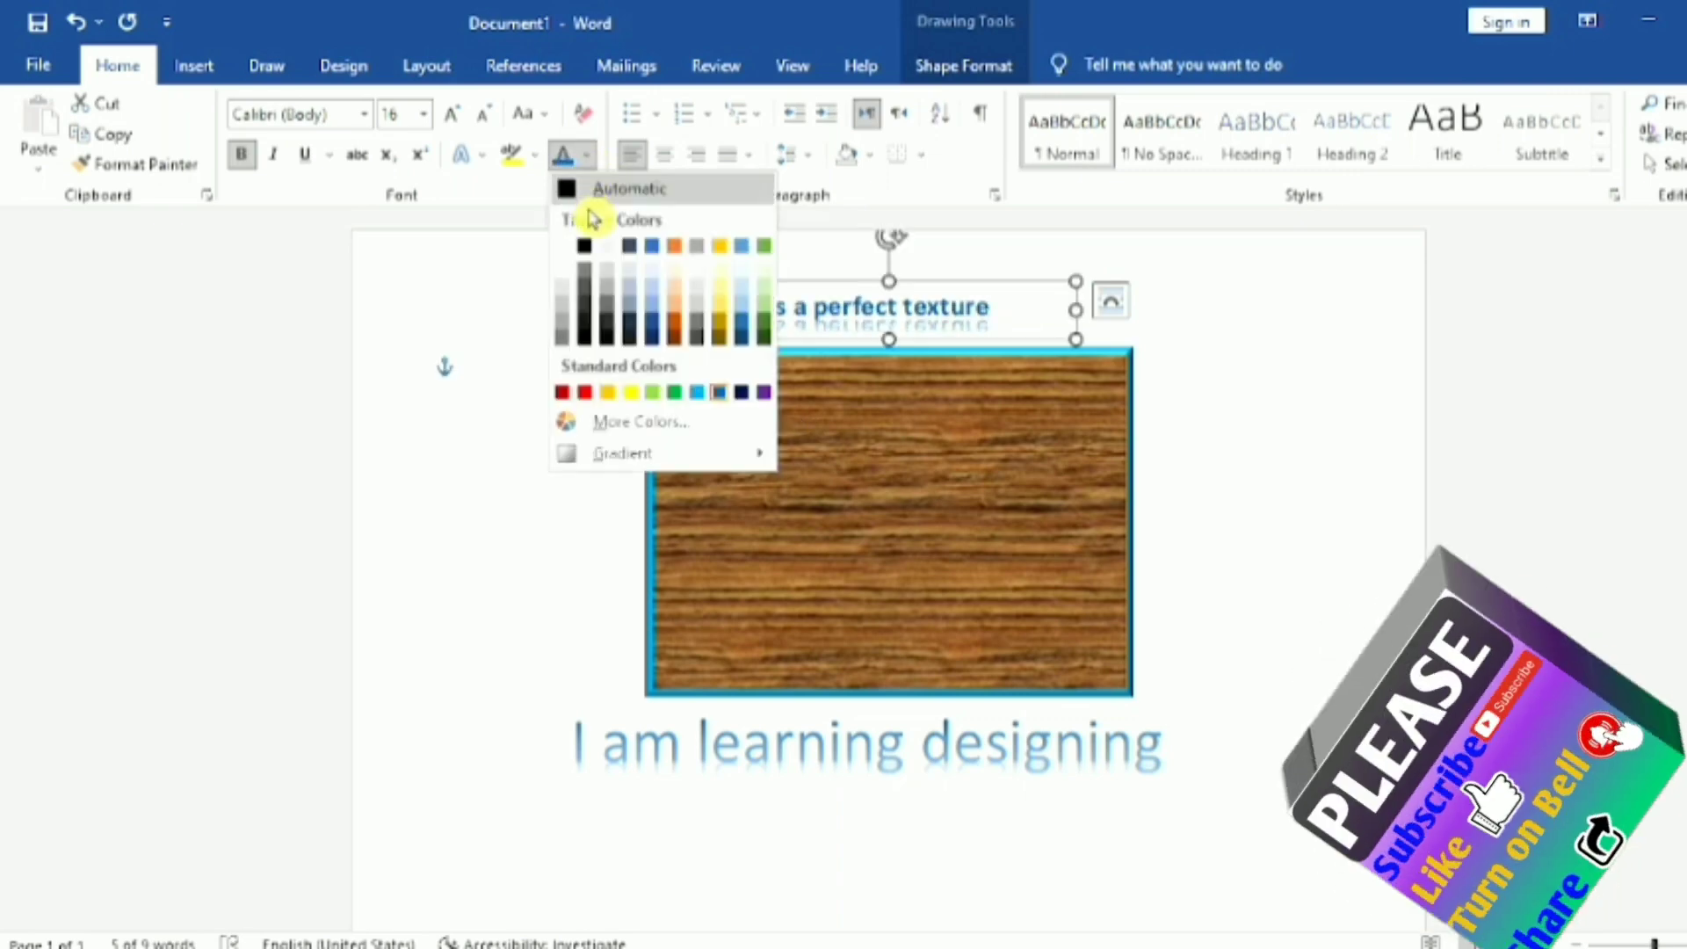
left_click(678, 250)
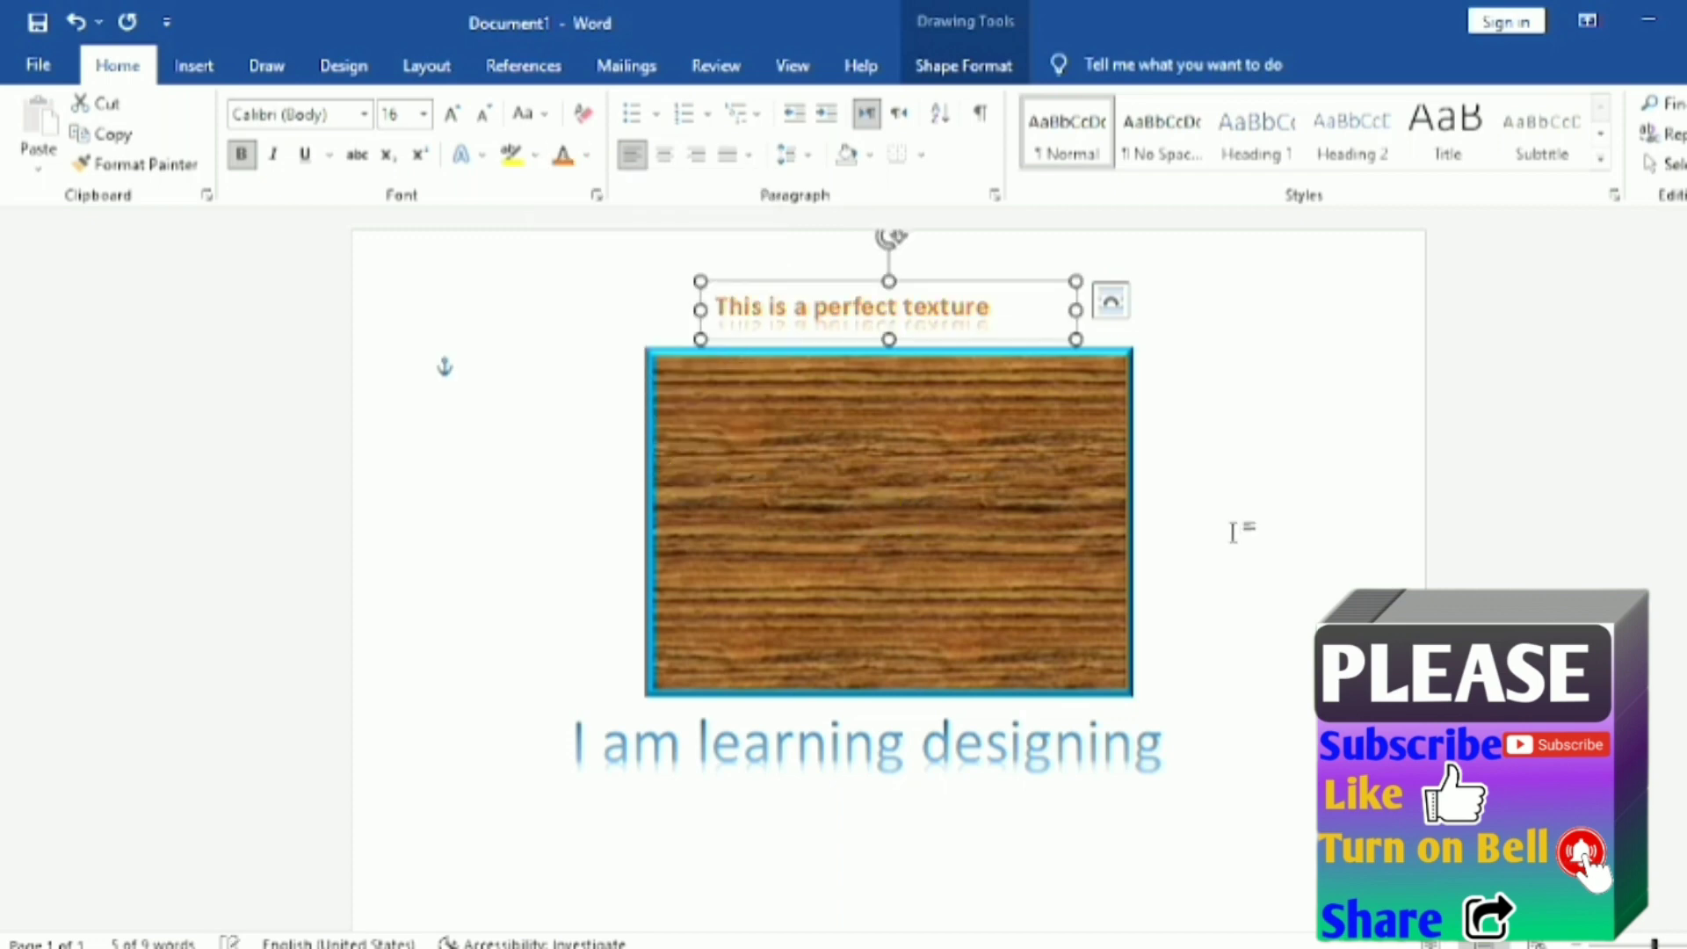
left_click(443, 365)
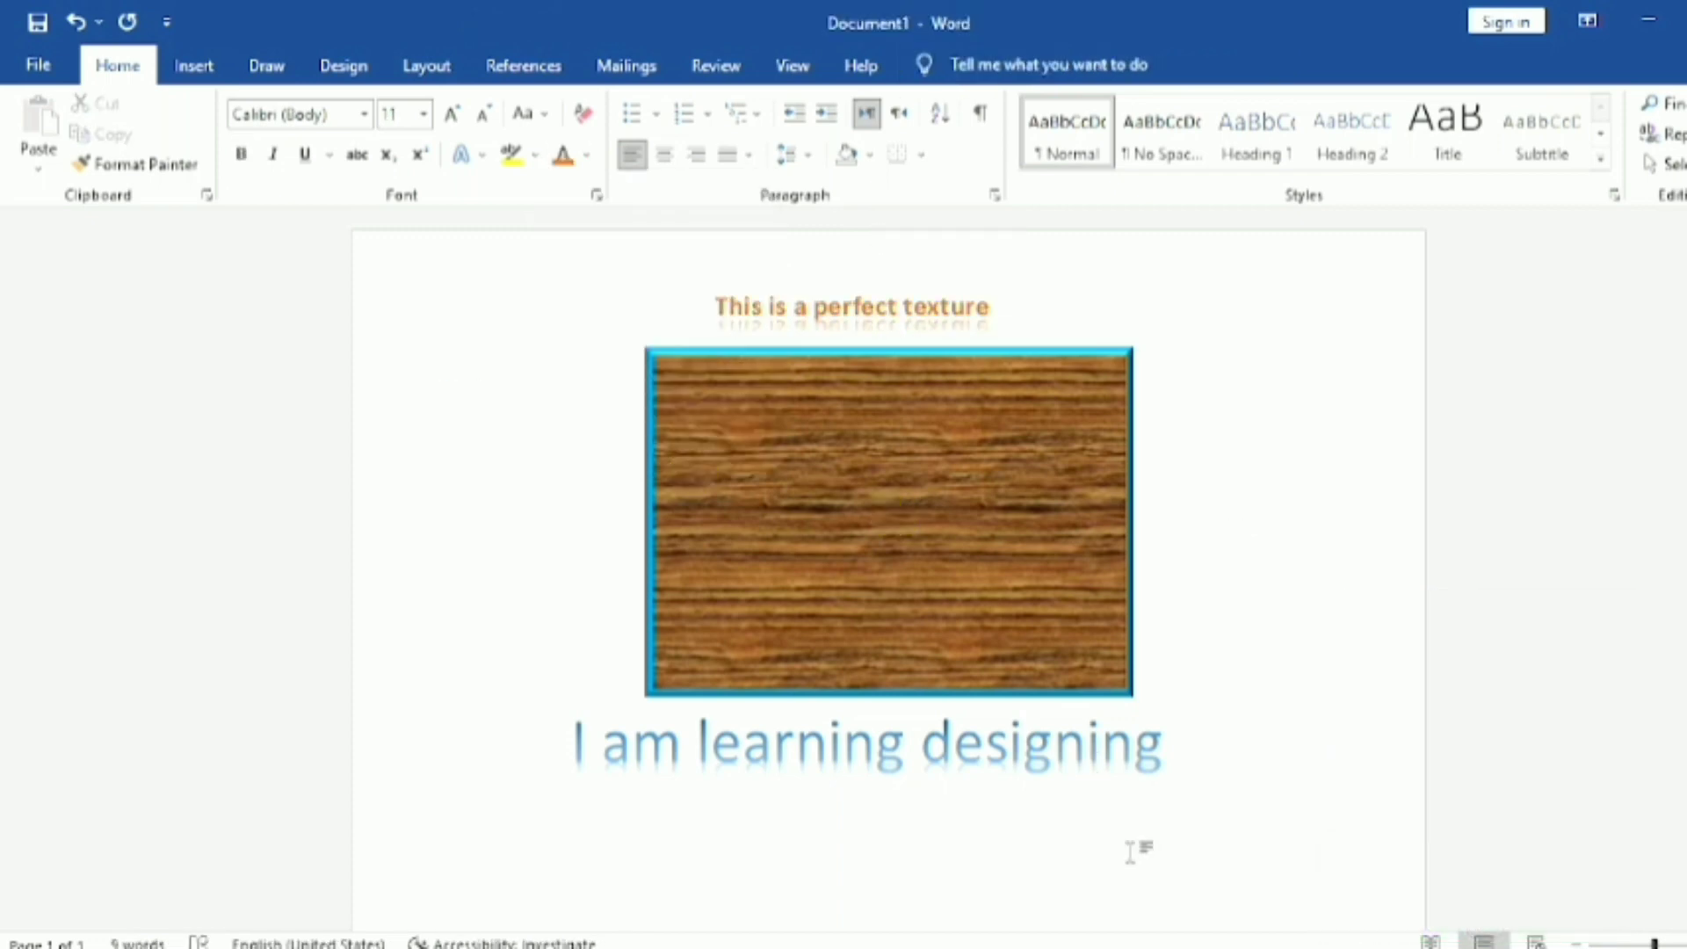